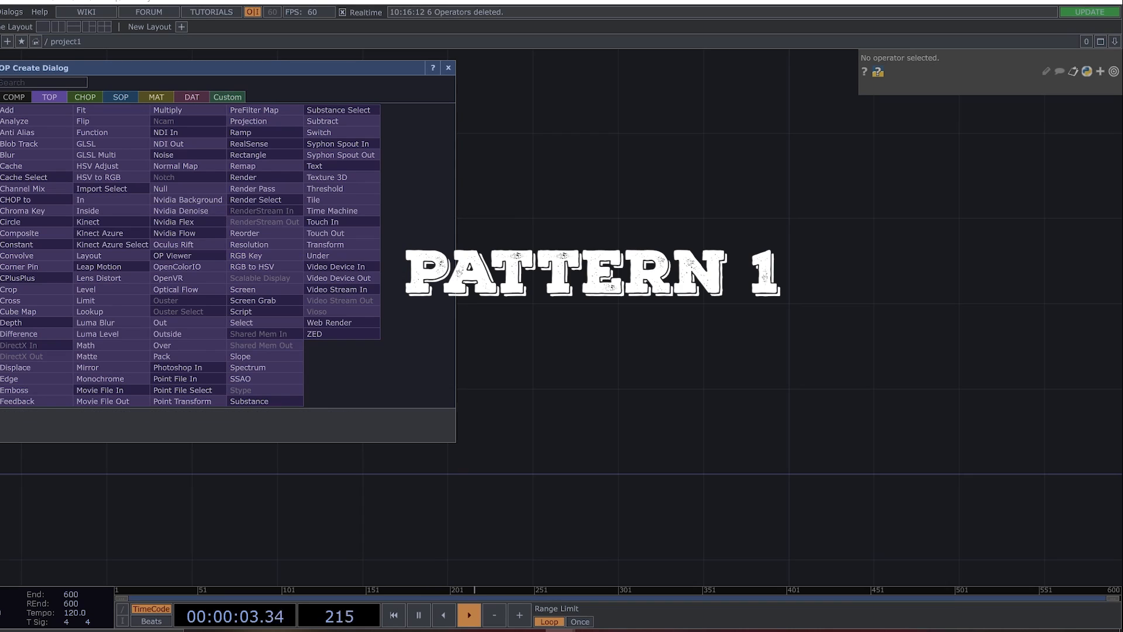
# Add a Constant CHOP to the empty network.
pyautogui.write('con')
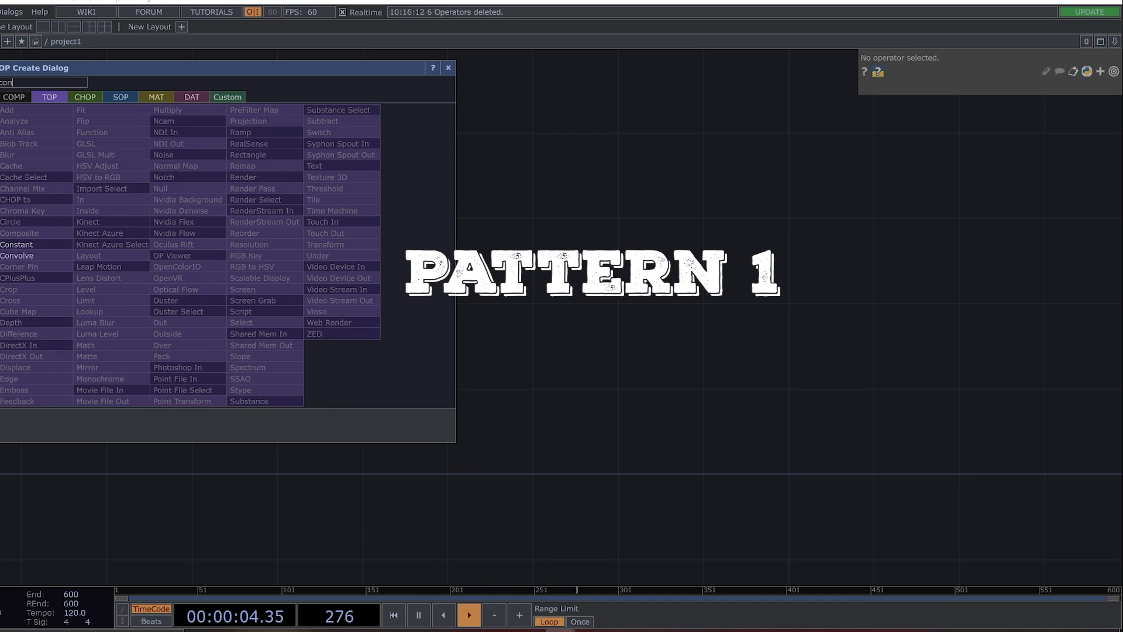
pyautogui.click(85, 96)
pyautogui.click(110, 176)
pyautogui.click(220, 195)
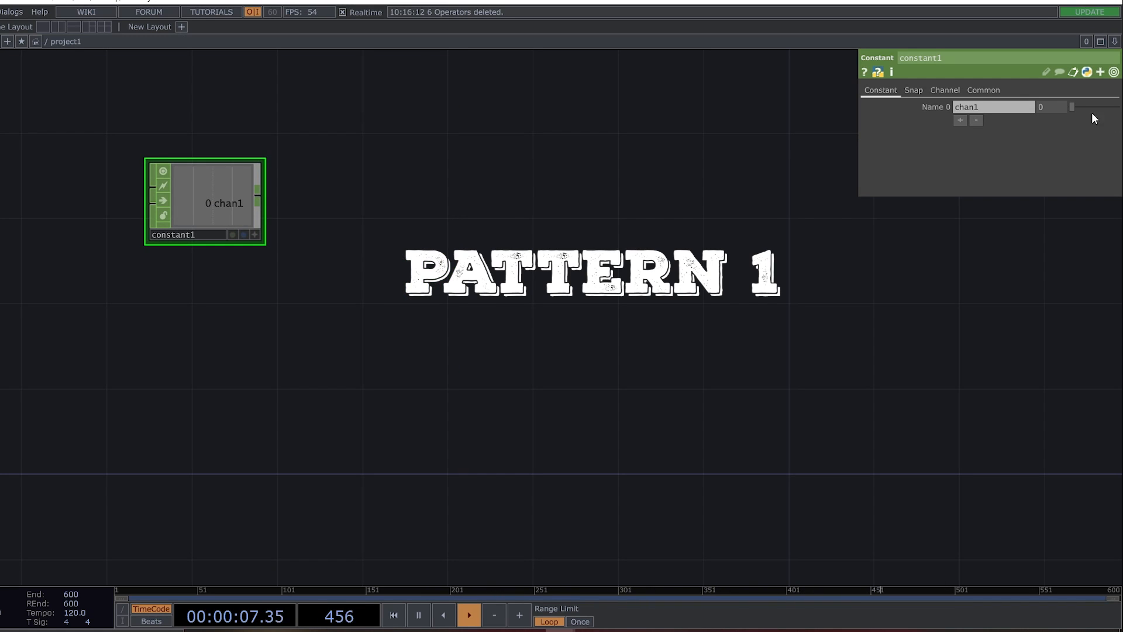
pyautogui.click(993, 106)
pyautogui.write('Samp')
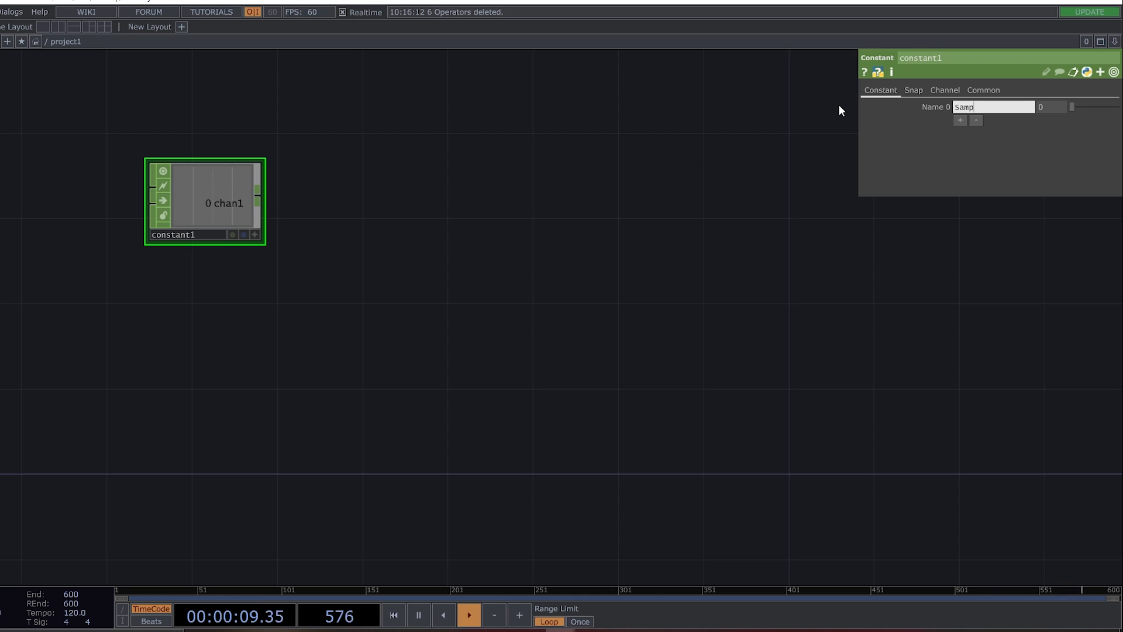
pyautogui.write('le')
pyautogui.press('Tab')
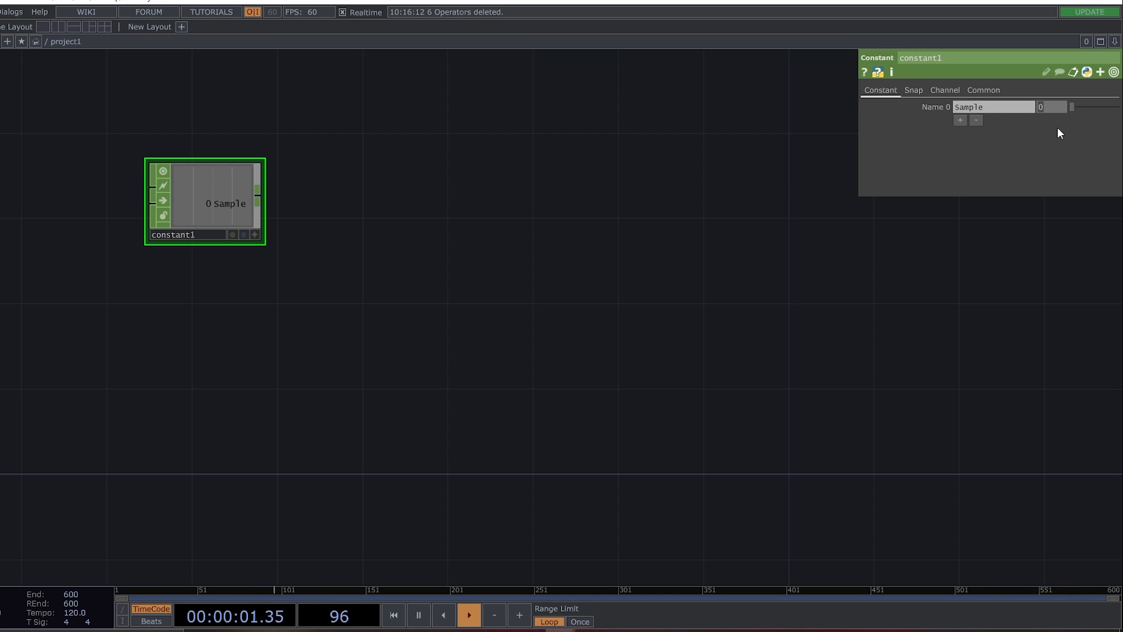
pyautogui.write('500')
pyautogui.press('Return')
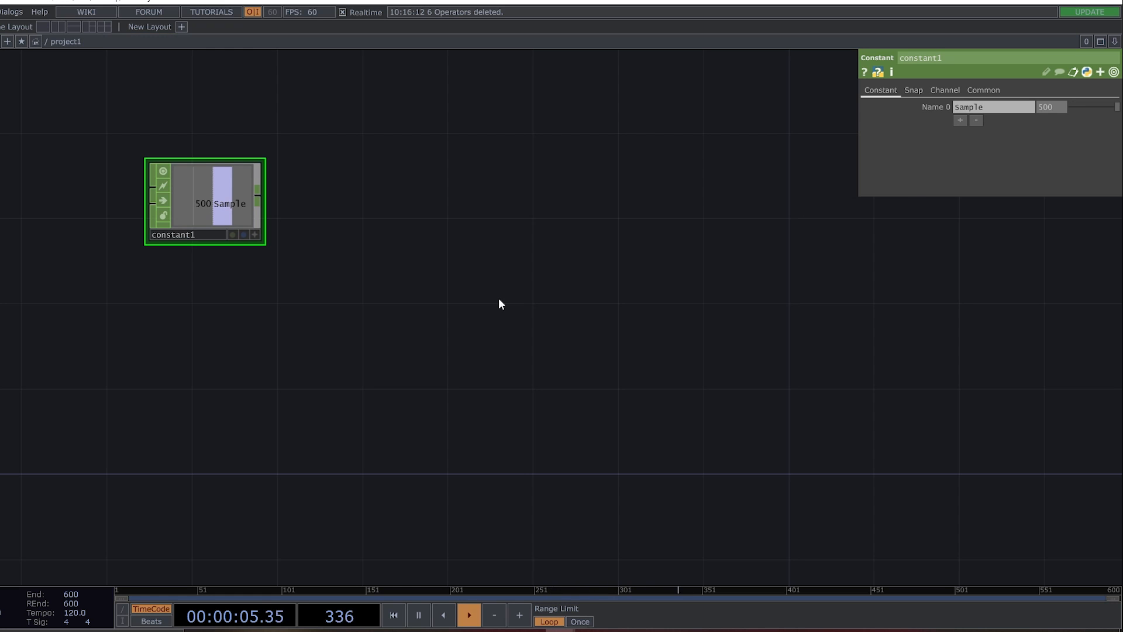
# Add a Pattern CHOP beside the Constant and place a copy of it lower down, leaving a gap between the two.
pyautogui.press('Tab')
pyautogui.write('patt')
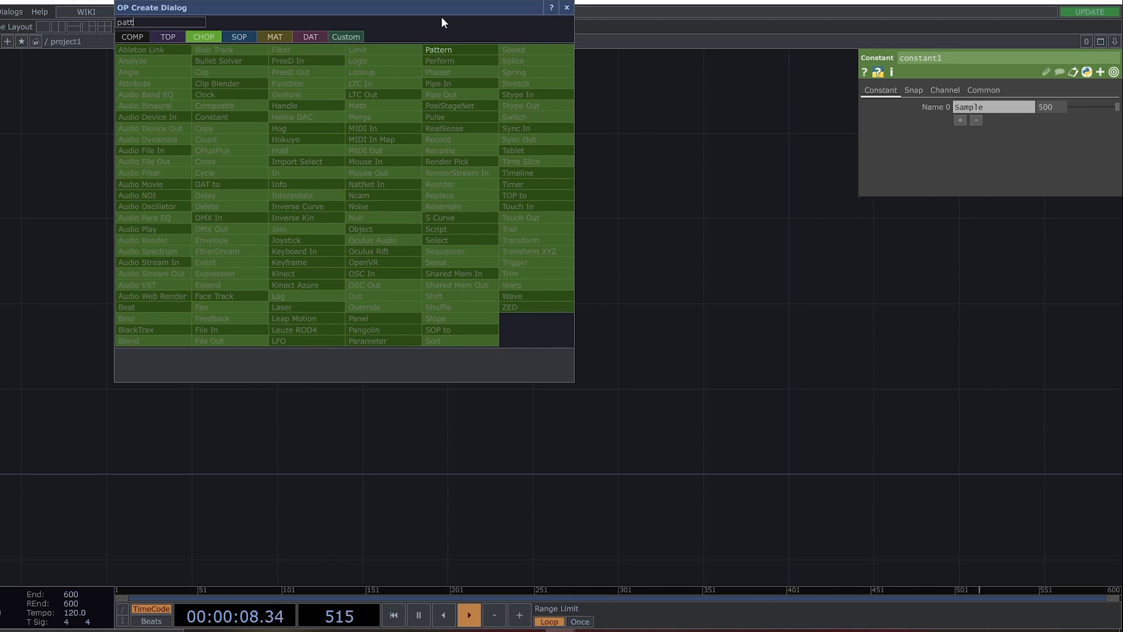
pyautogui.click(443, 50)
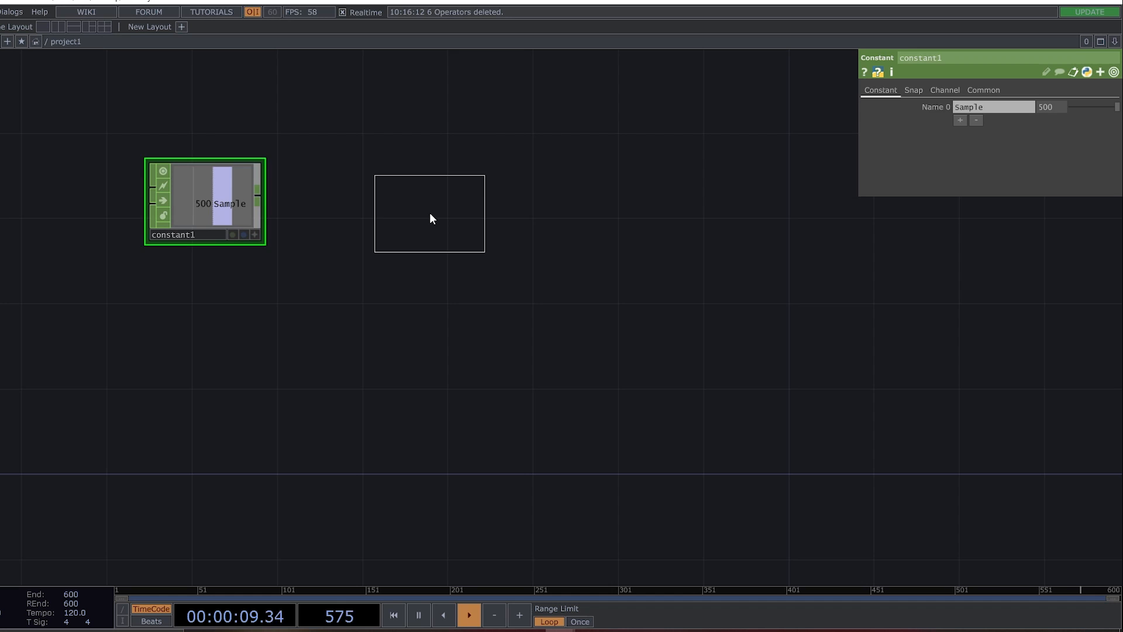
pyautogui.click(433, 214)
pyautogui.hotkey('ctrl', 'c')
pyautogui.hotkey('ctrl', 'v')
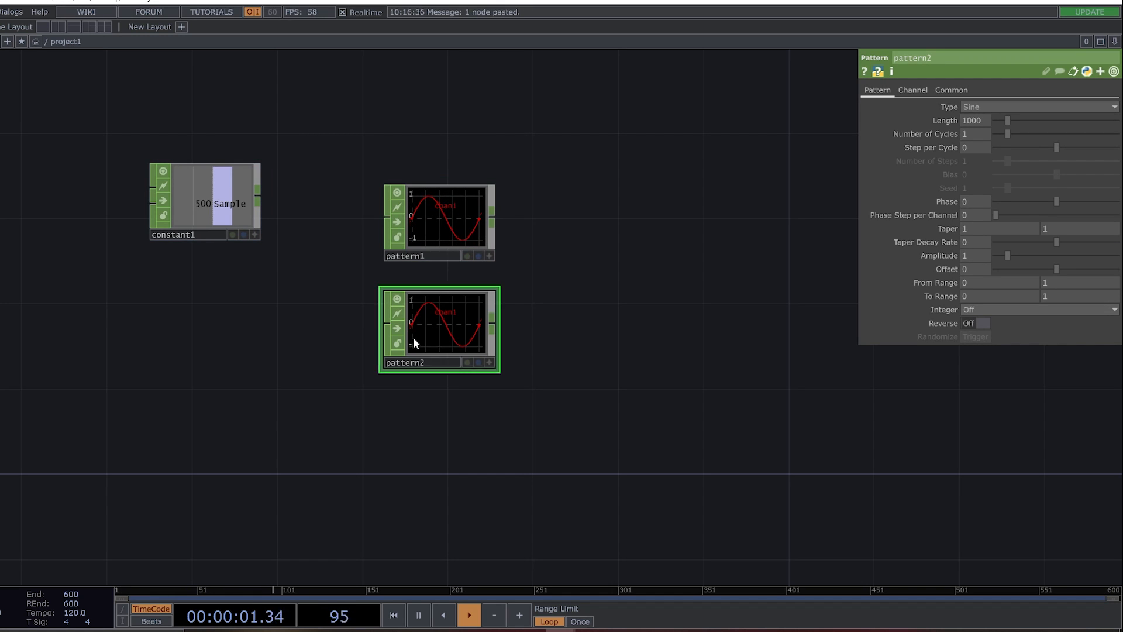
pyautogui.moveTo(455, 333); pyautogui.dragTo(451, 457)
# Add a Noise CHOP in the gap between the two Pattern CHOPs.
pyautogui.press('Tab')
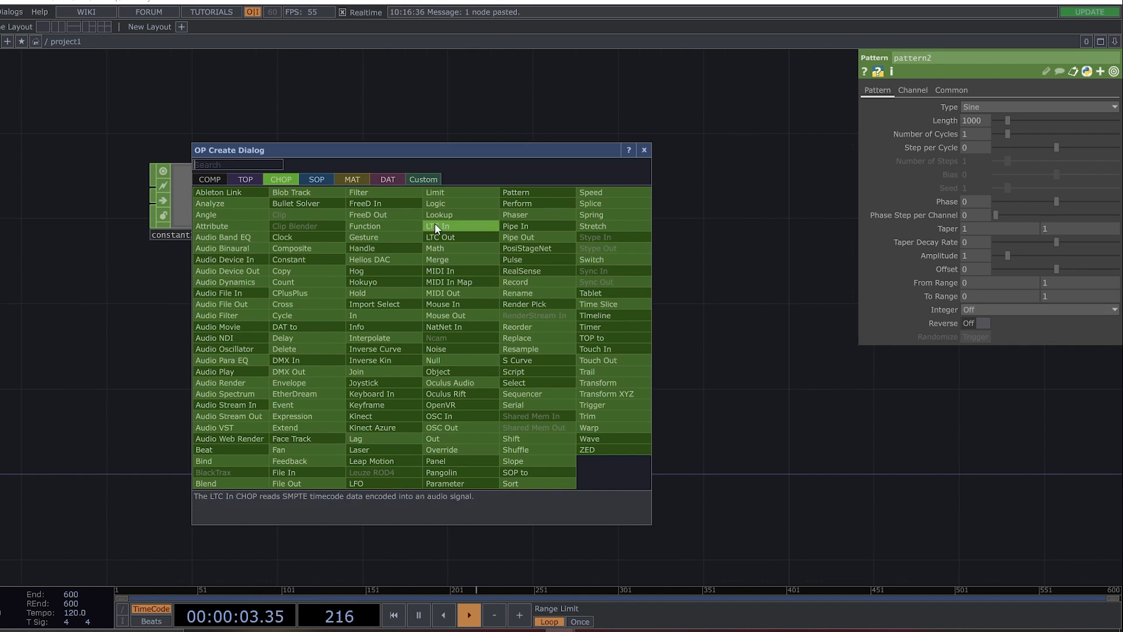
pyautogui.click(458, 349)
pyautogui.click(451, 328)
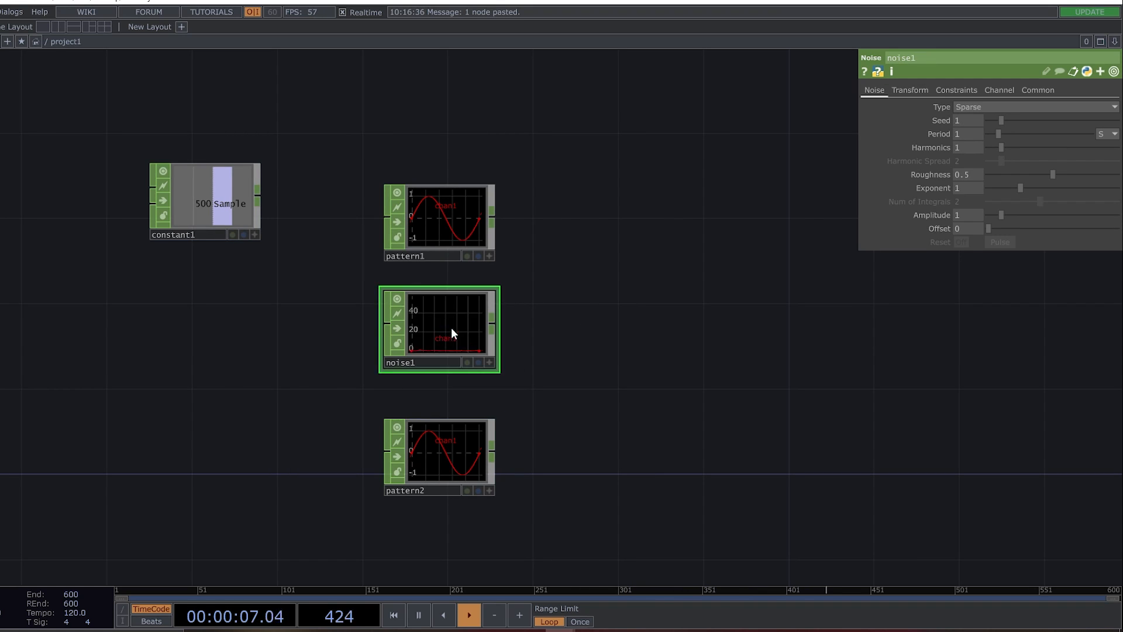
# Set the channel name of the upper Pattern CHOP to tx.
pyautogui.click(478, 197)
pyautogui.click(913, 90)
pyautogui.click(991, 110)
pyautogui.write('tx')
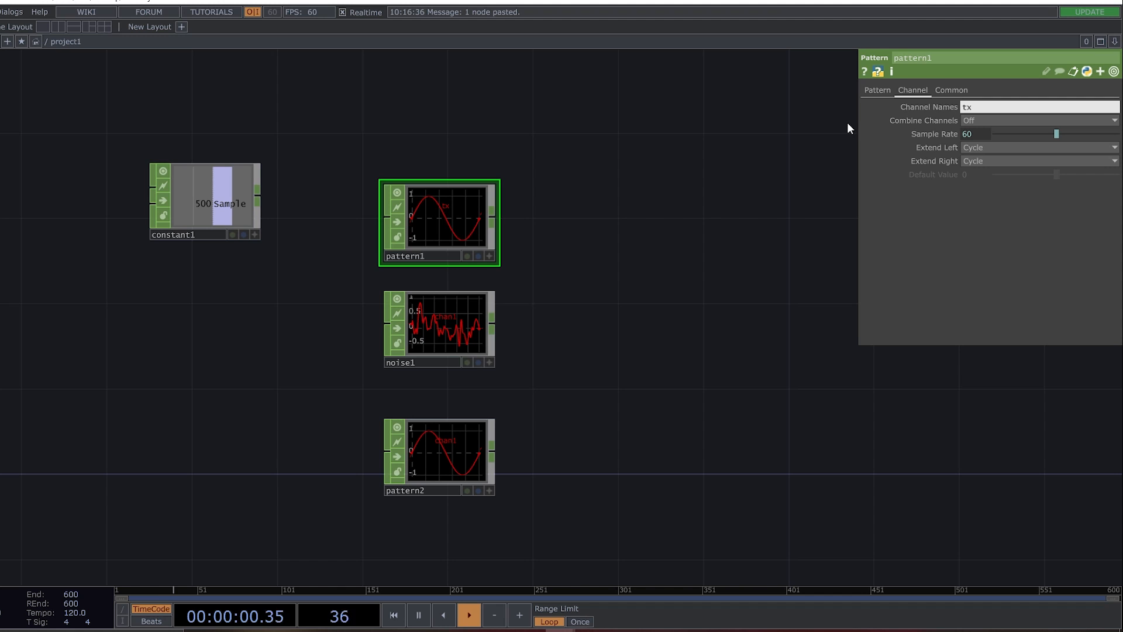
# Set the channel name of the Noise CHOP to ty.
pyautogui.click(416, 331)
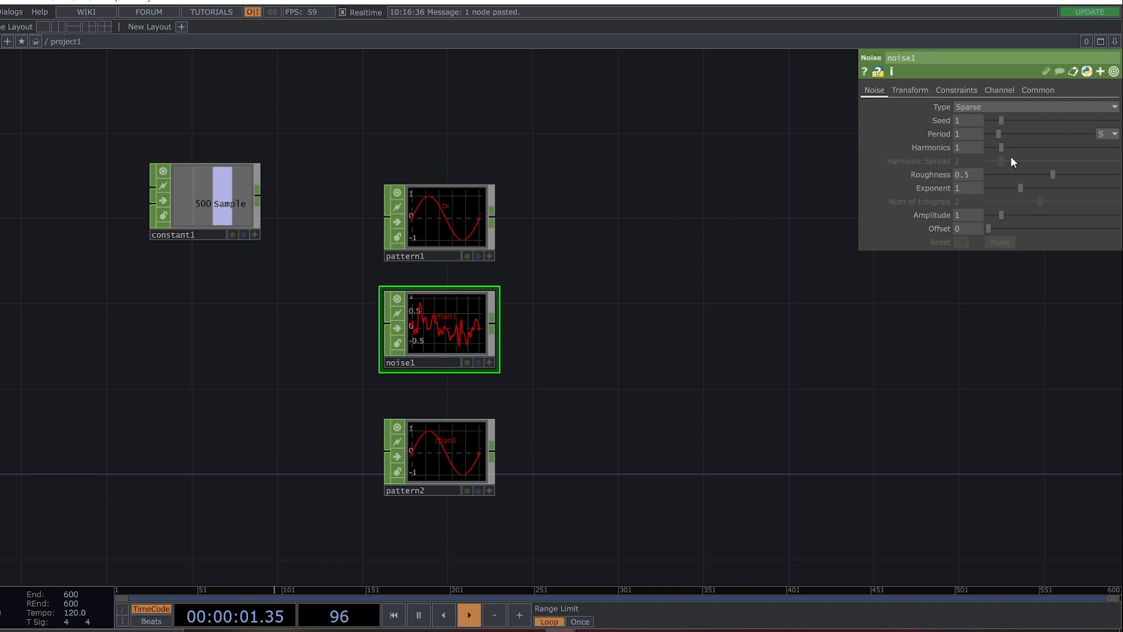
pyautogui.click(986, 90)
pyautogui.click(971, 107)
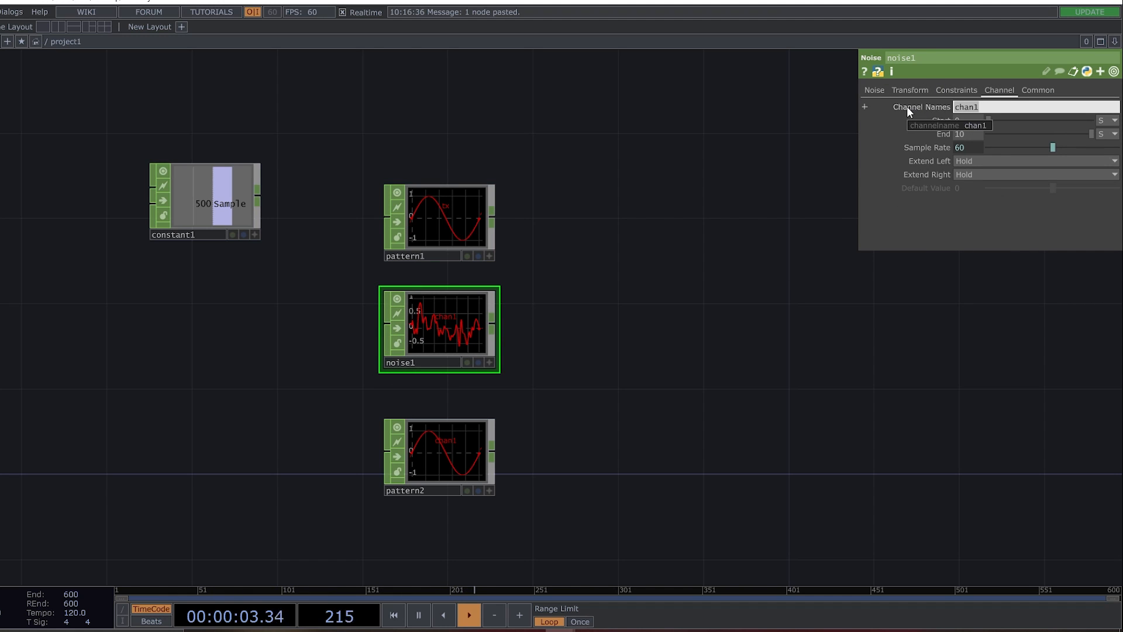
pyautogui.write('ty')
pyautogui.press('Return')
# Set the channel name of the lower Pattern CHOP to tz.
pyautogui.click(451, 454)
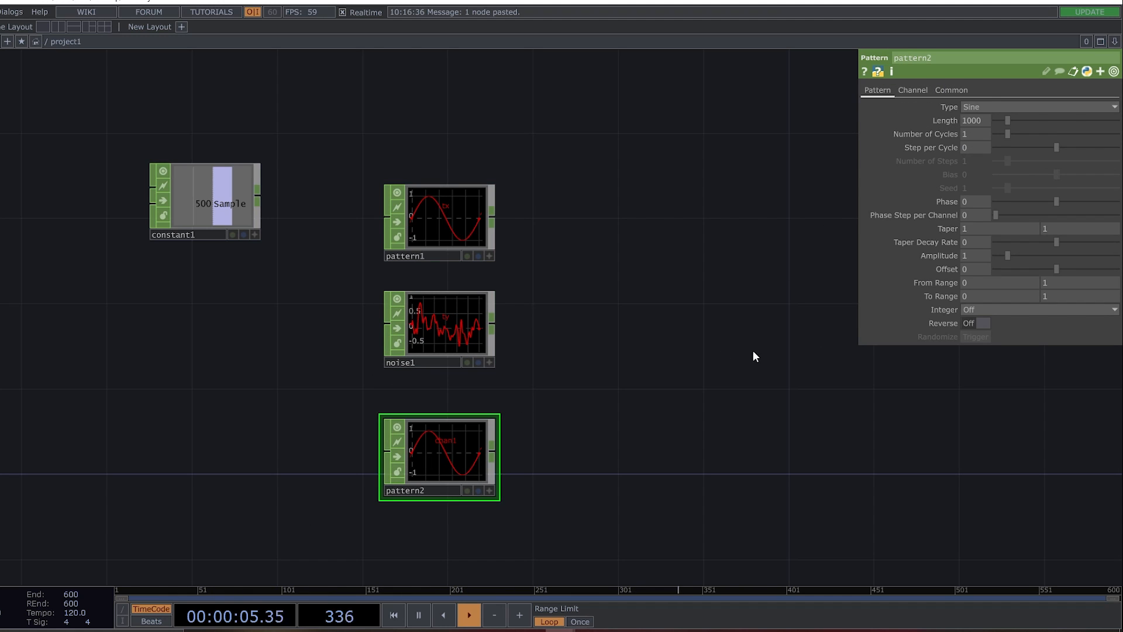
pyautogui.click(913, 90)
pyautogui.click(998, 107)
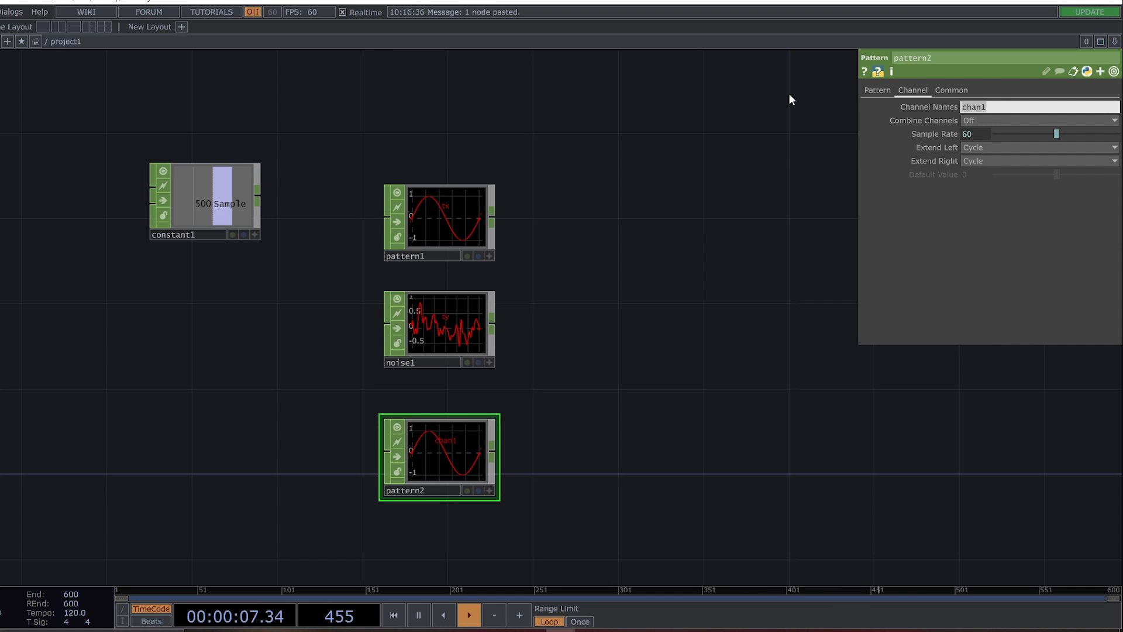
pyautogui.write('tz')
pyautogui.press('Return')
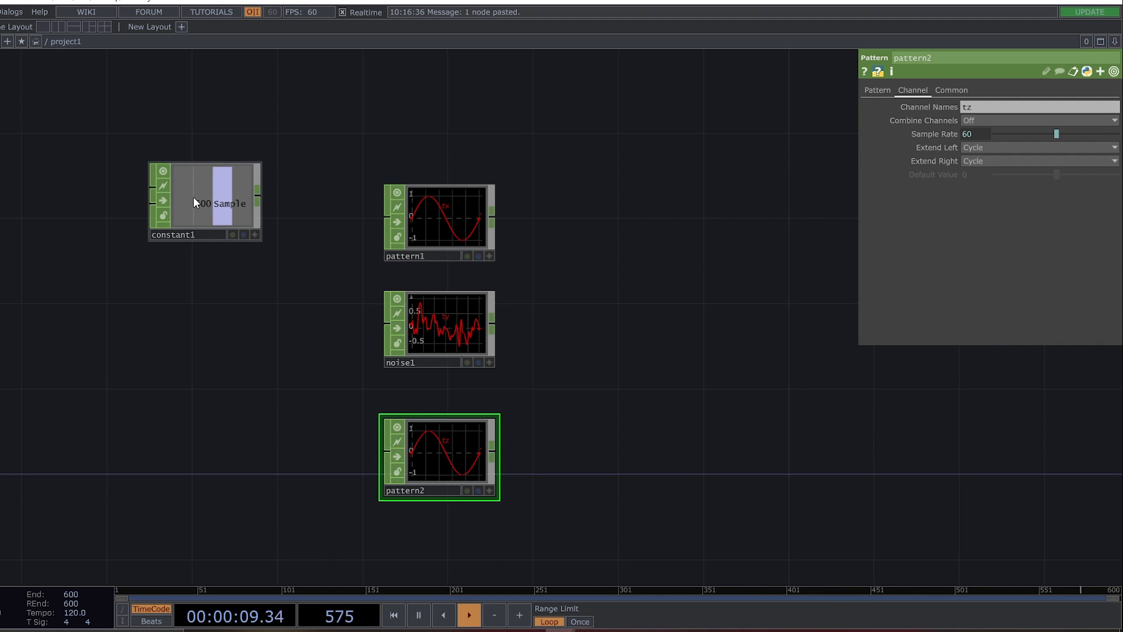
# Activate the Constant's viewer and link pattern1's Length to its Sample channel as a reference.
pyautogui.click(452, 216)
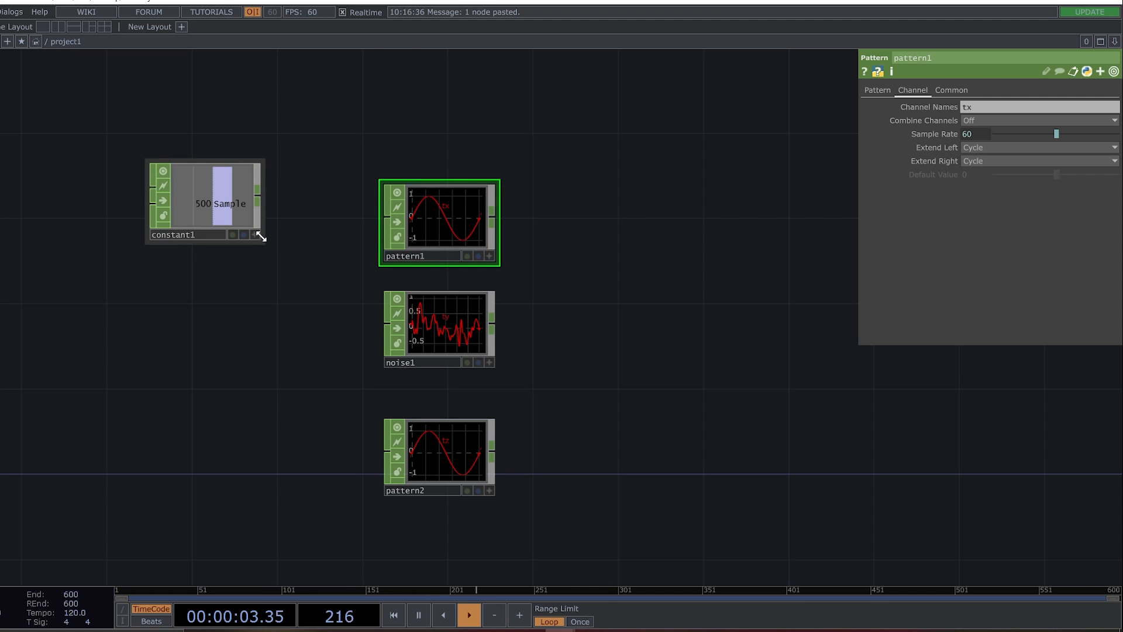
pyautogui.click(874, 91)
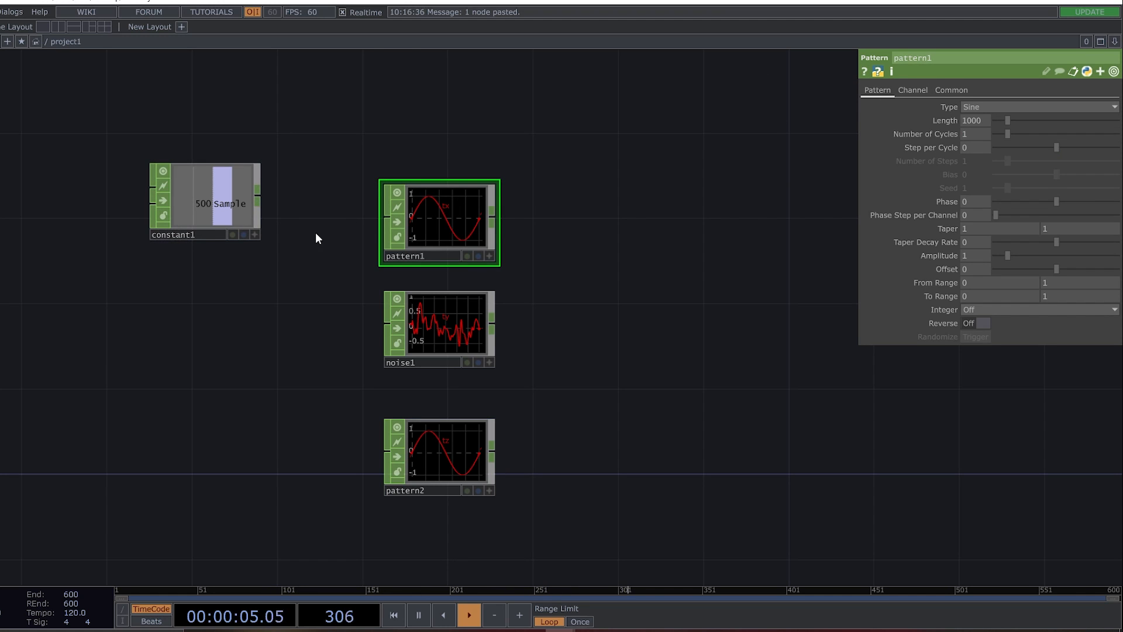
pyautogui.click(255, 234)
pyautogui.moveTo(212, 205); pyautogui.dragTo(971, 120)
pyautogui.click(998, 115)
# Link pattern2's Length to the Constant's Sample channel as a reference.
pyautogui.click(457, 433)
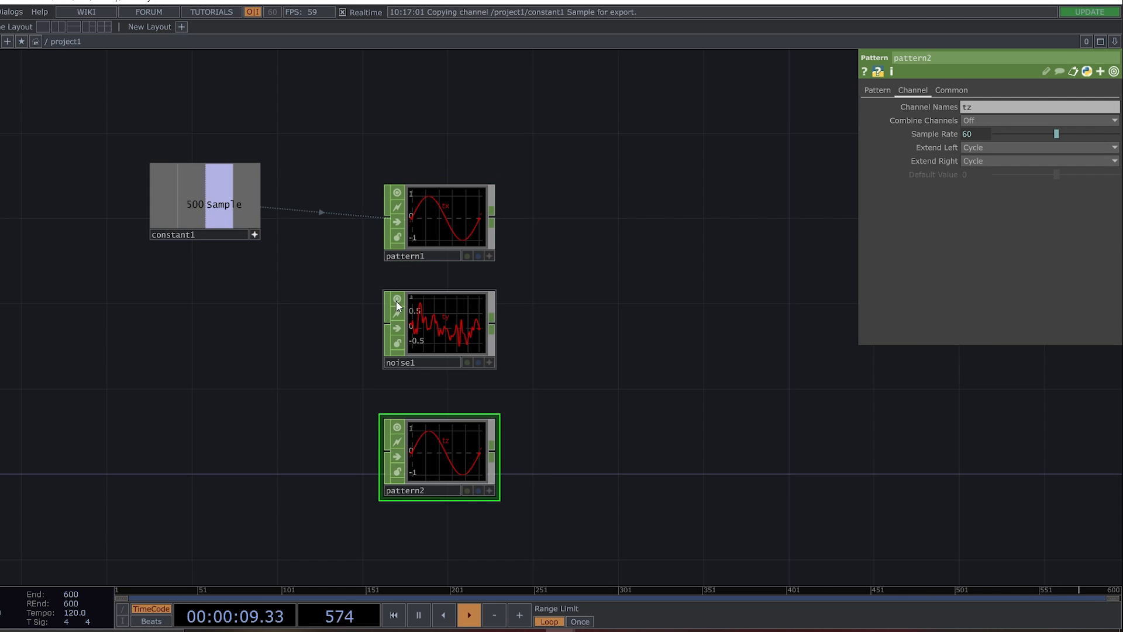
pyautogui.moveTo(211, 204); pyautogui.dragTo(973, 120)
pyautogui.click(995, 115)
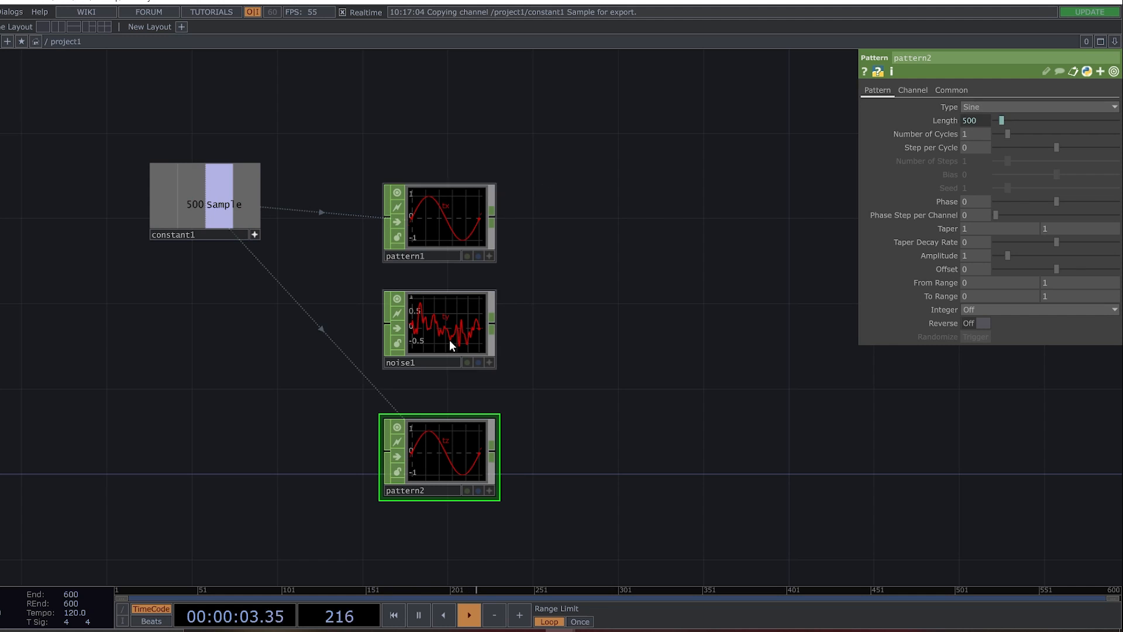
# Examine the operator info of pattern1 and noise1 to compare their start and end sample ranges.
pyautogui.moveTo(446, 224); pyautogui.dragTo(525, 251, button='middle')
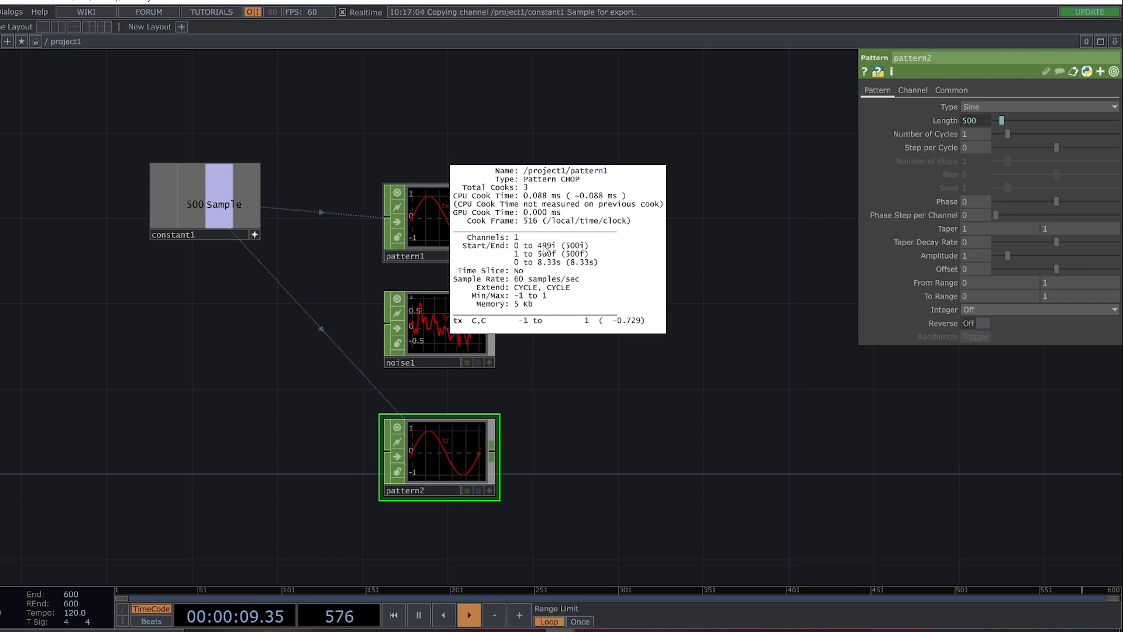
pyautogui.moveTo(552, 258); pyautogui.dragTo(753, 246, button='middle')
pyautogui.moveTo(730, 240); pyautogui.dragTo(732, 240, button='middle')
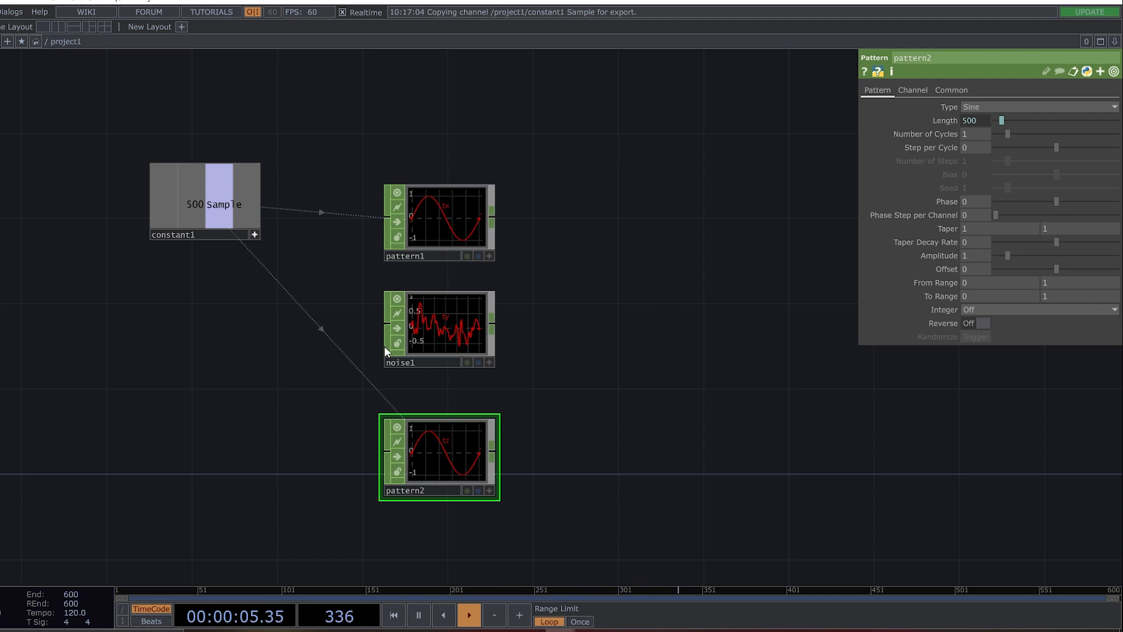
pyautogui.click(469, 315)
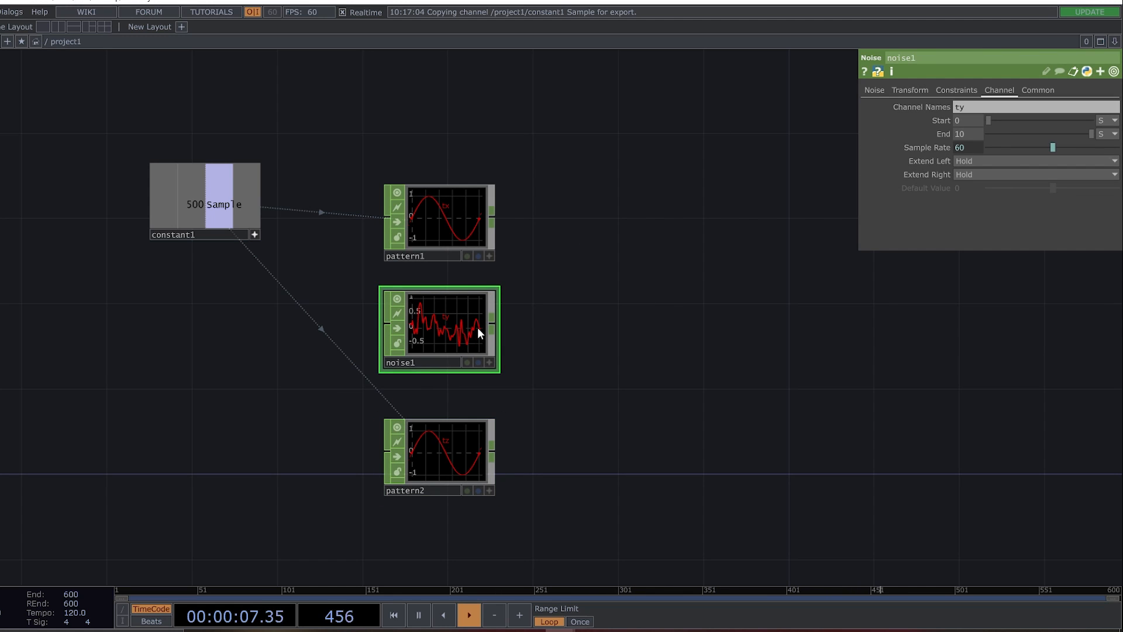
pyautogui.moveTo(475, 329); pyautogui.dragTo(743, 347, button='middle')
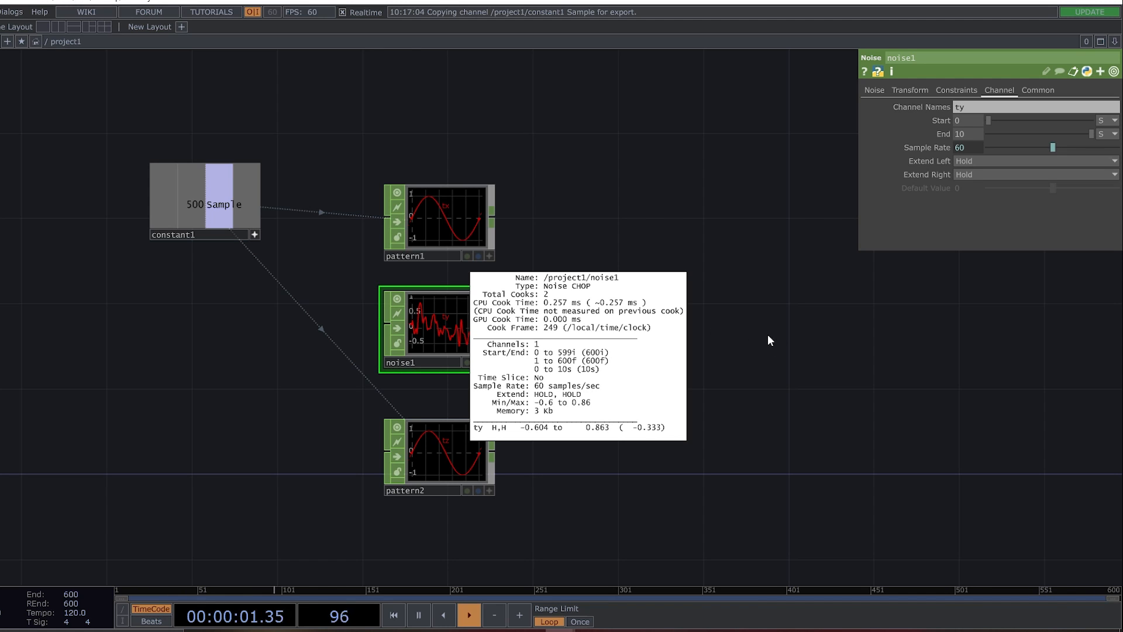
pyautogui.moveTo(784, 287); pyautogui.dragTo(795, 360, button='middle')
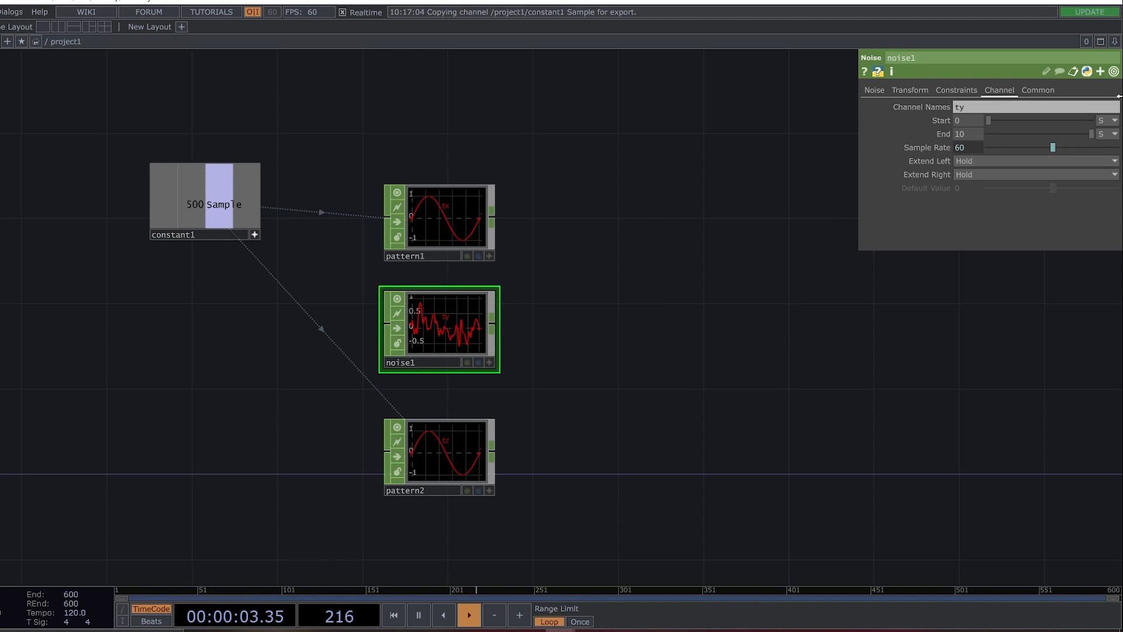
# Change the units of noise1's Start and End parameters to Samples.
pyautogui.click(1107, 133)
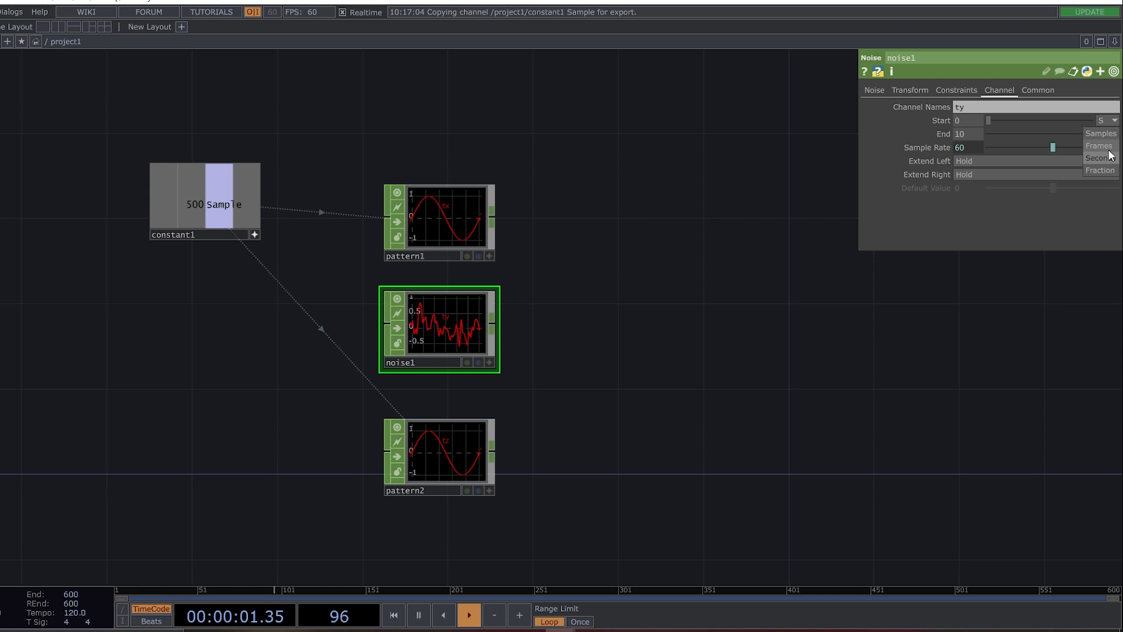
pyautogui.click(1101, 133)
pyautogui.click(1108, 134)
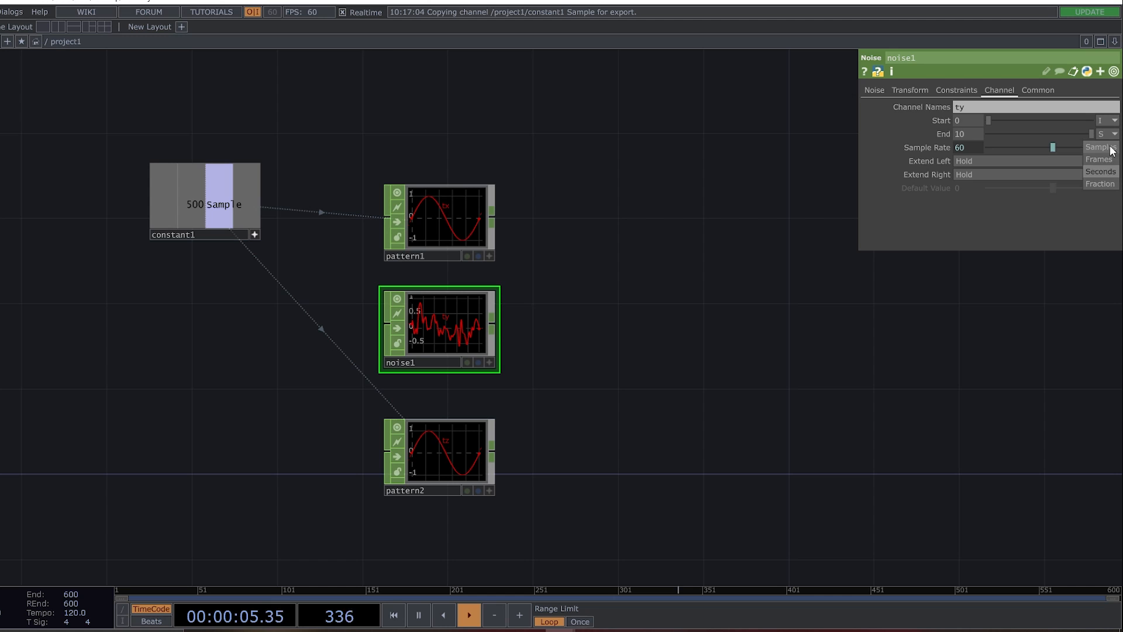
pyautogui.click(1110, 148)
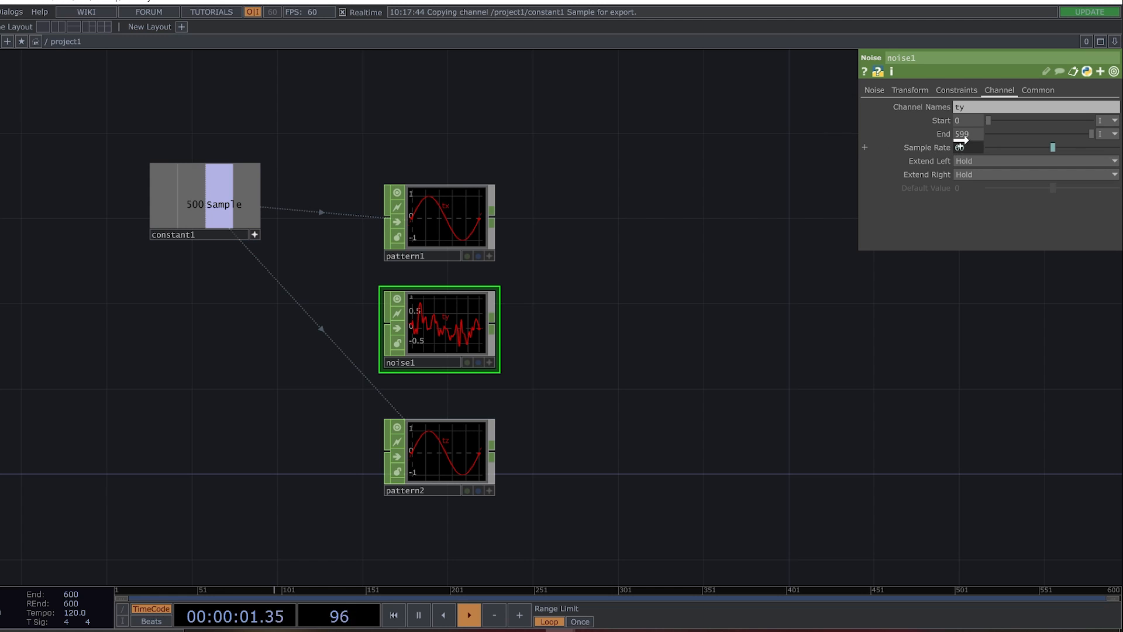
# Link noise1's End parameter to the Constant's Sample channel and check its sample range in the operator info.
pyautogui.moveTo(964, 134); pyautogui.dragTo(965, 134)
pyautogui.click(989, 125)
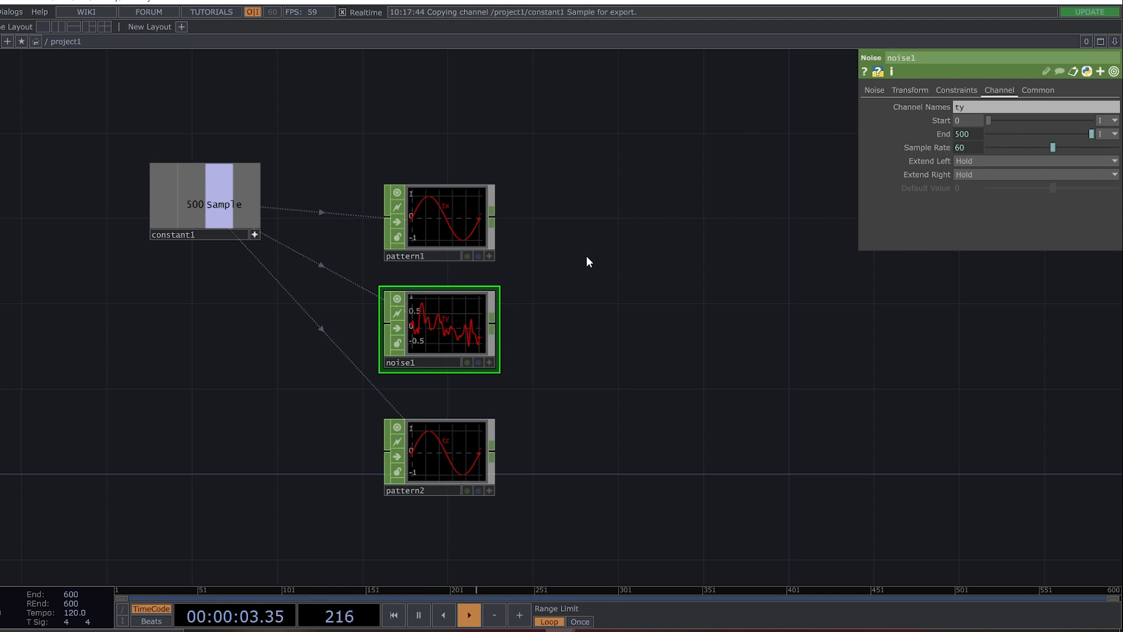
pyautogui.middleClick(465, 330)
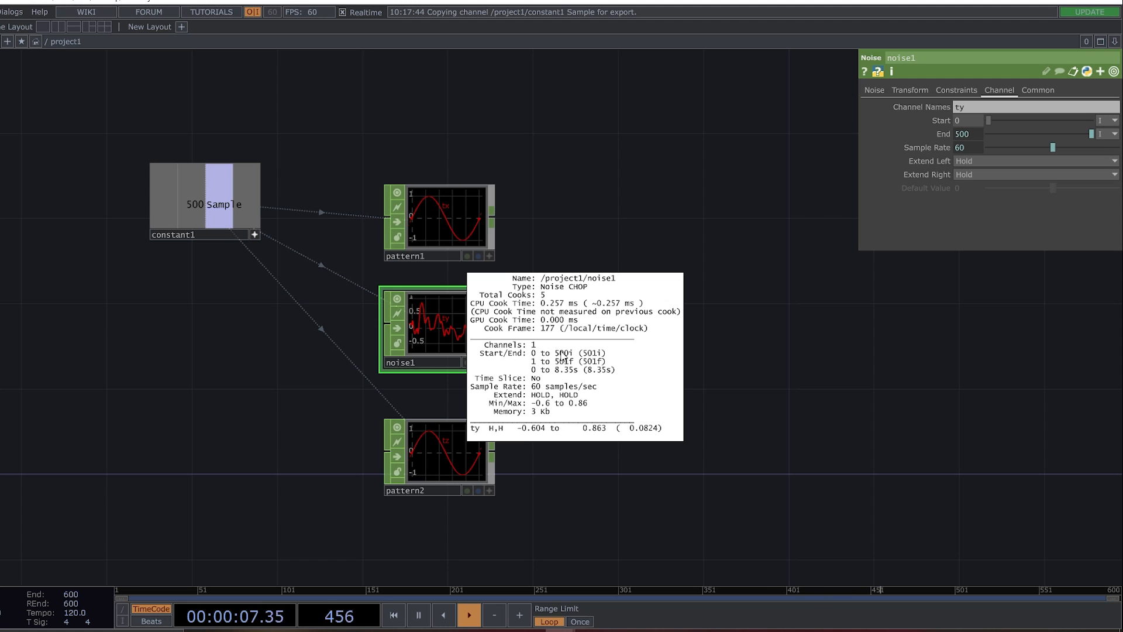
pyautogui.click(778, 333)
# Extend noise1's End expression to op('constant1')['Sample'] -1 and check pattern1's sample range for comparison.
pyautogui.click(942, 134)
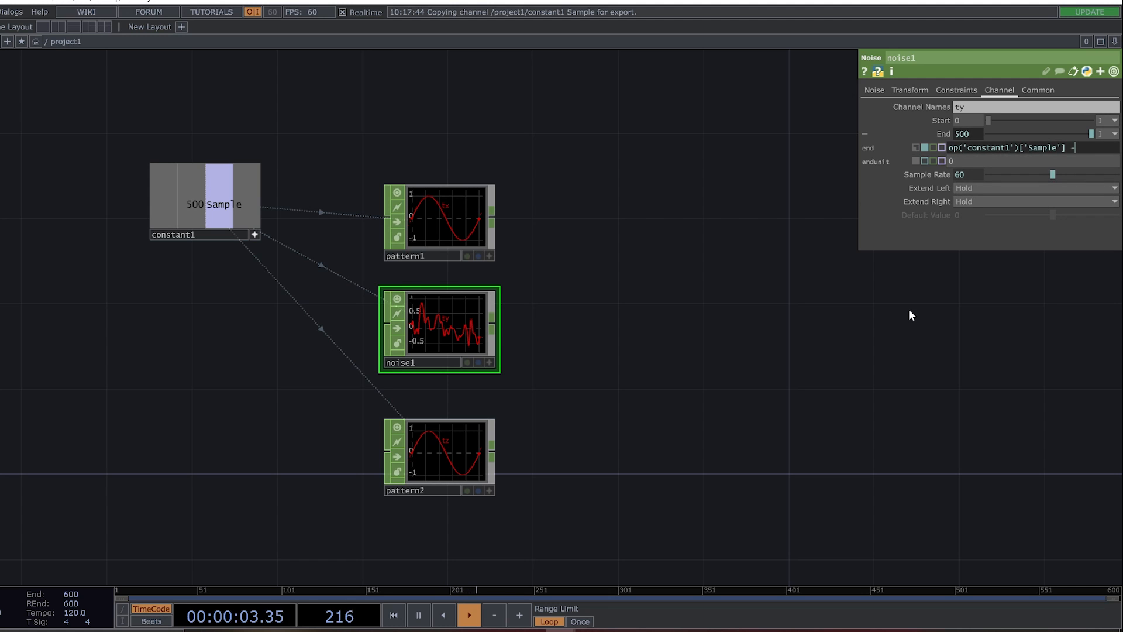
pyautogui.middleClick(416, 216)
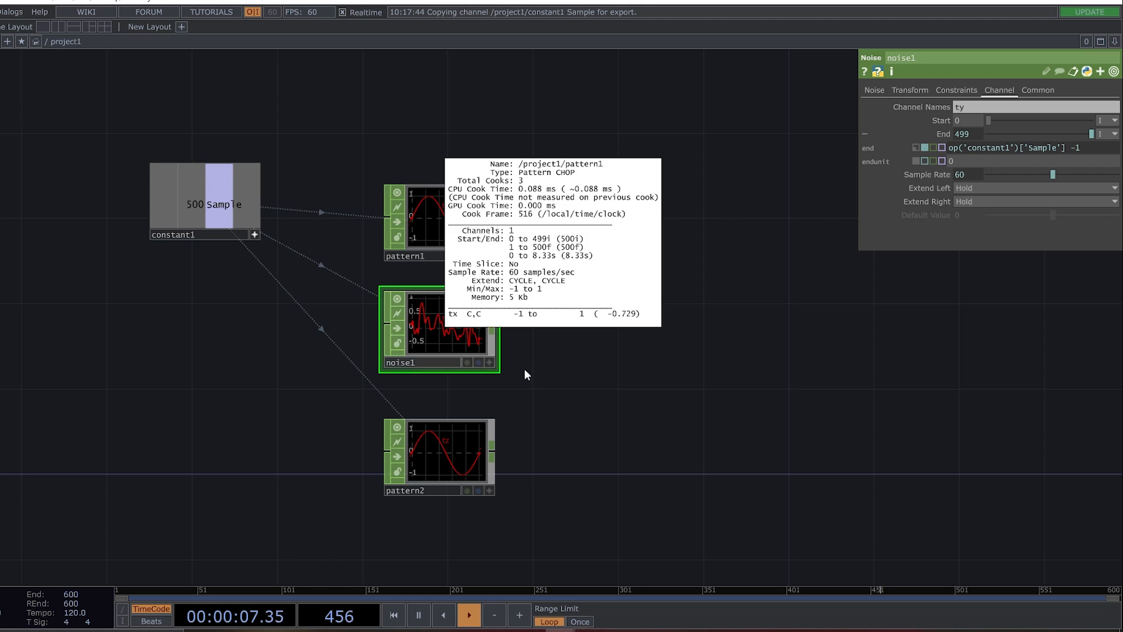
pyautogui.click(622, 422)
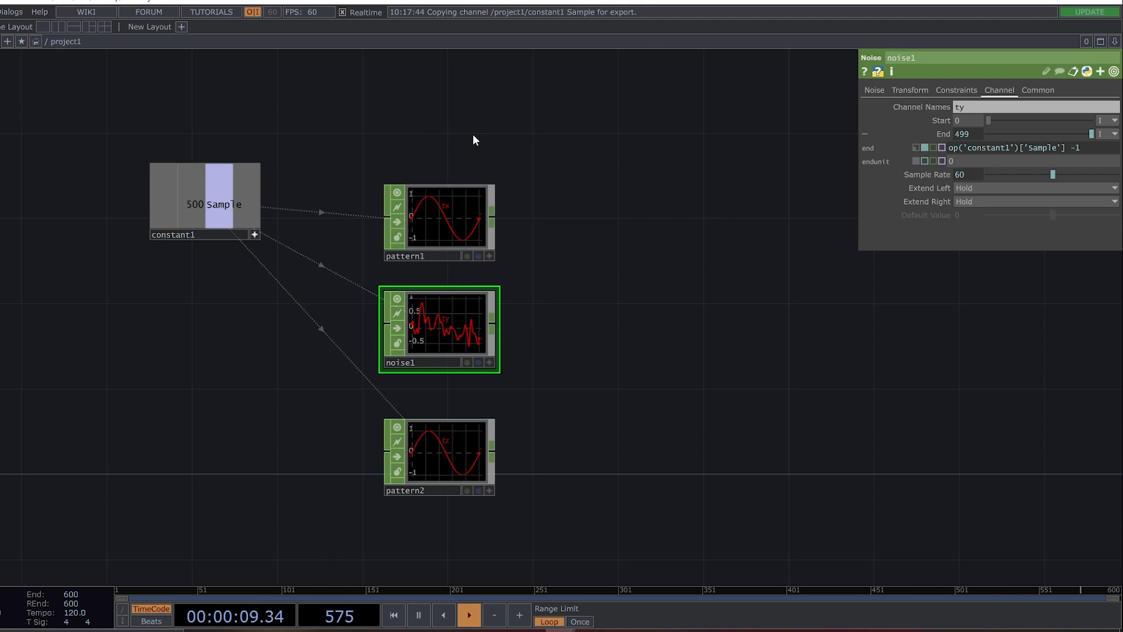
pyautogui.click(447, 199)
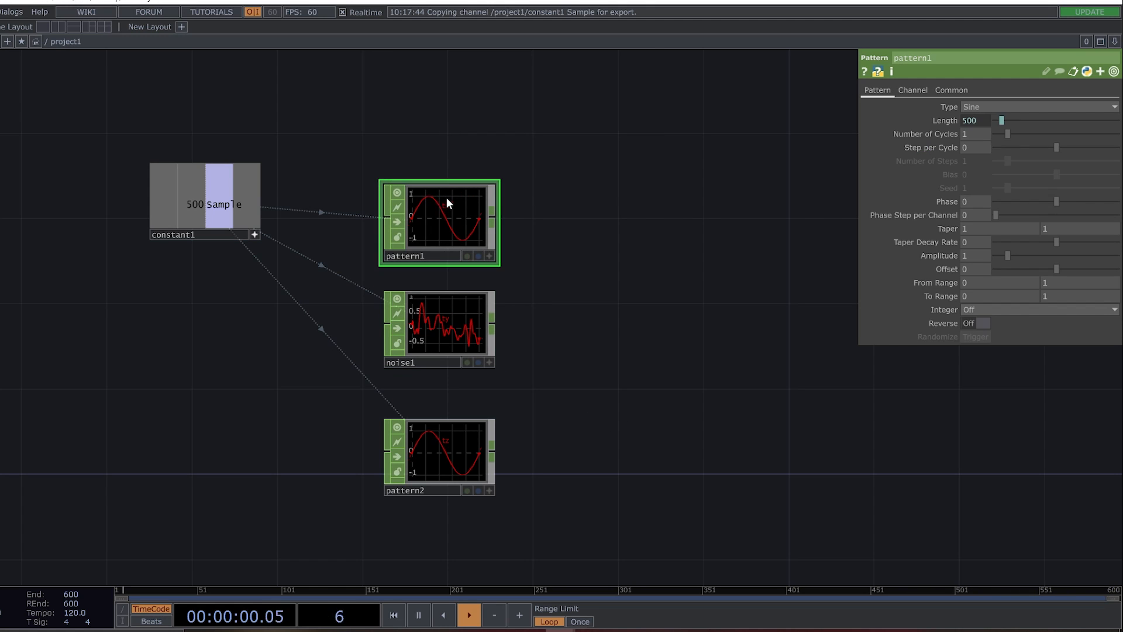
pyautogui.doubleClick(563, 221)
pyautogui.click(786, 38)
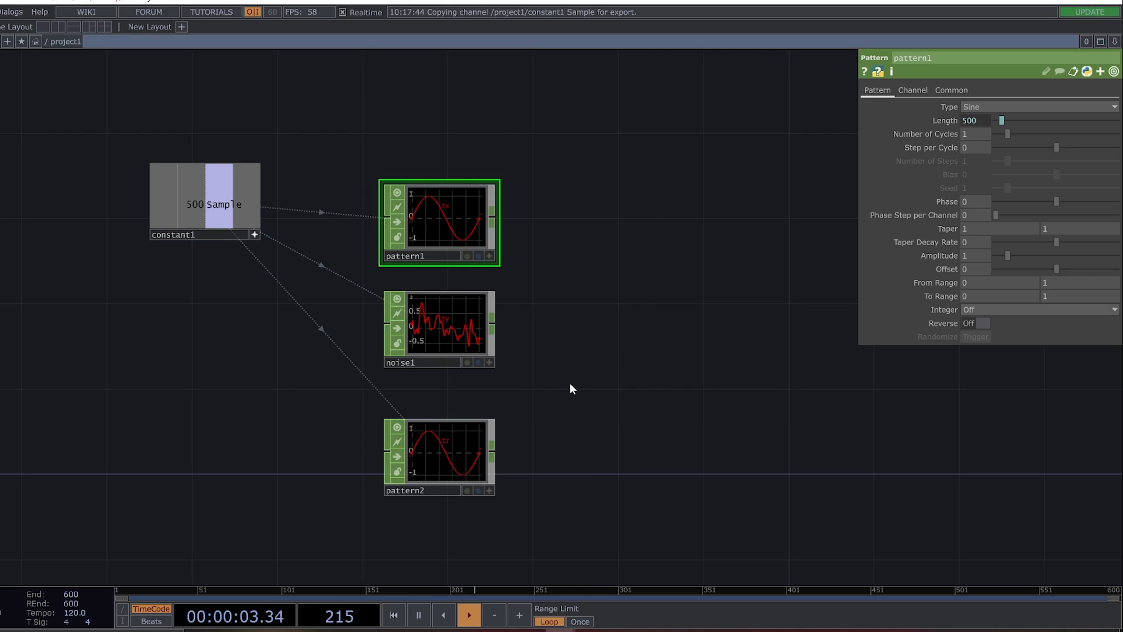
# Add a Merge CHOP and connect pattern1, noise1 and pattern2 to its input.
pyautogui.doubleClick(631, 318)
pyautogui.write('mer')
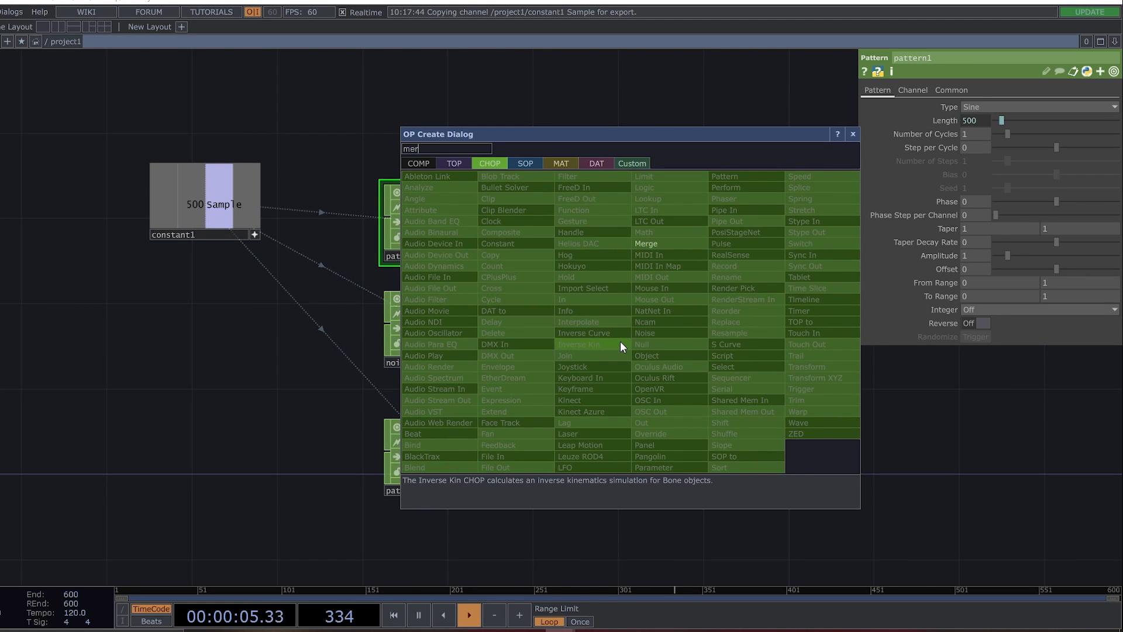
pyautogui.press('Return')
pyautogui.click(630, 346)
pyautogui.moveTo(441, 118); pyautogui.dragTo(508, 534)
pyautogui.moveTo(495, 322); pyautogui.dragTo(578, 345)
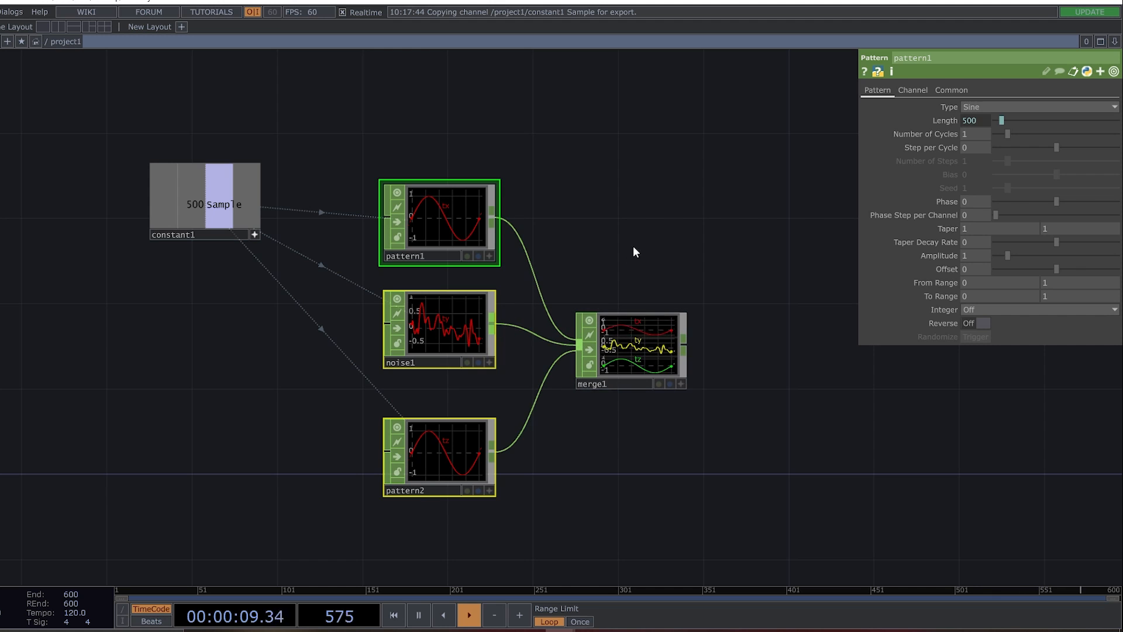
pyautogui.click(633, 247)
pyautogui.scroll(5, 647, 364)
pyautogui.scroll(-7, 677, 357)
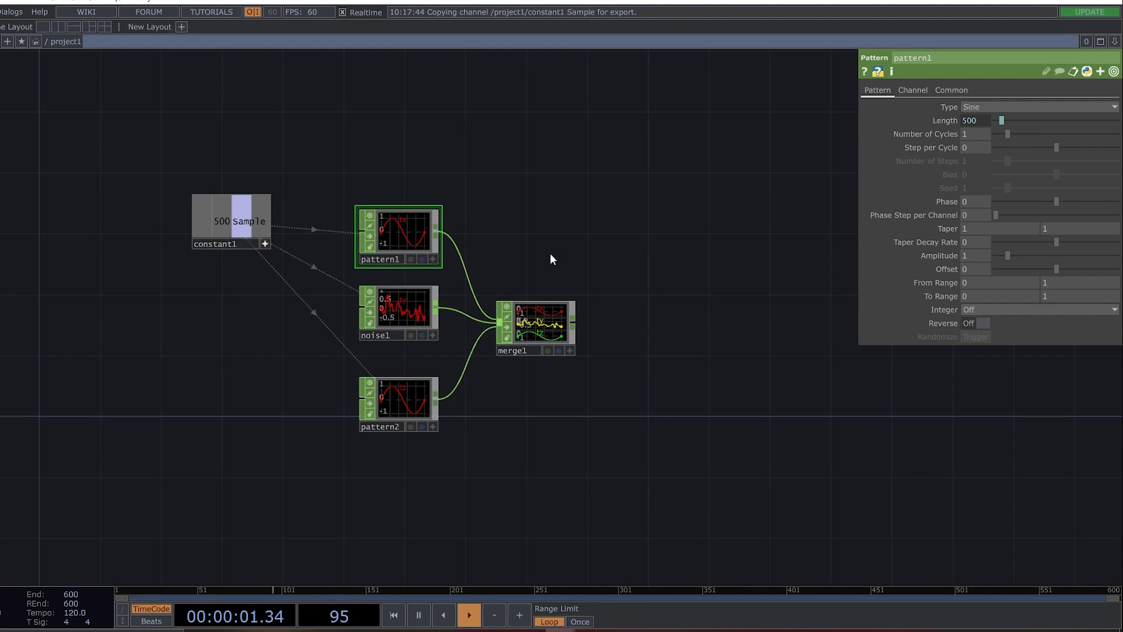
# Set pattern1's waveform type to Ramp.
pyautogui.click(995, 105)
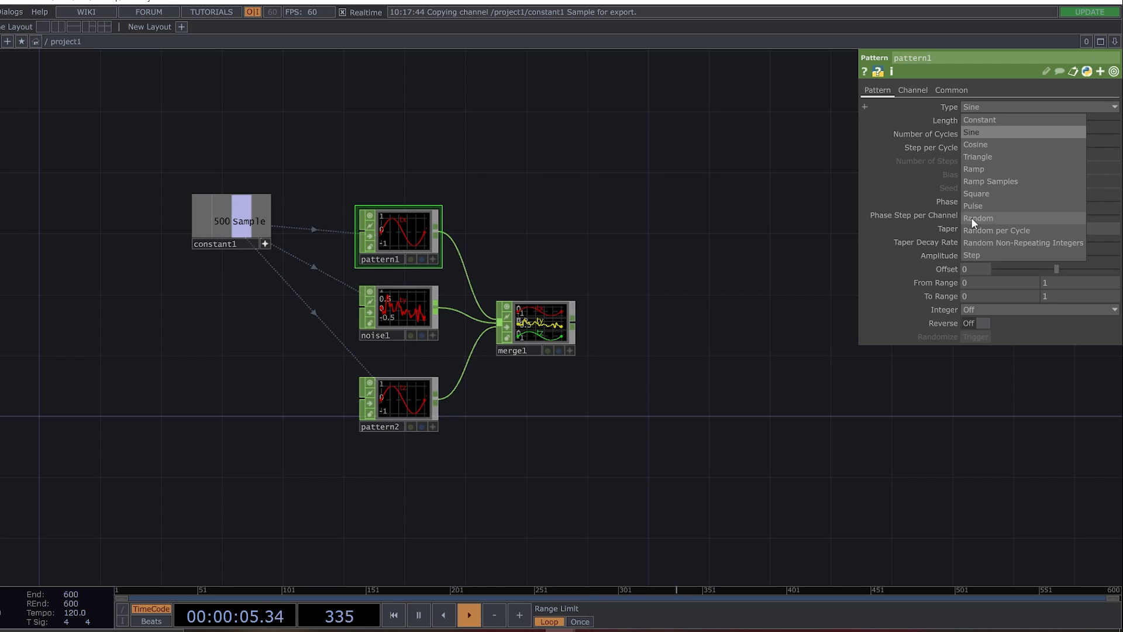
pyautogui.click(1011, 169)
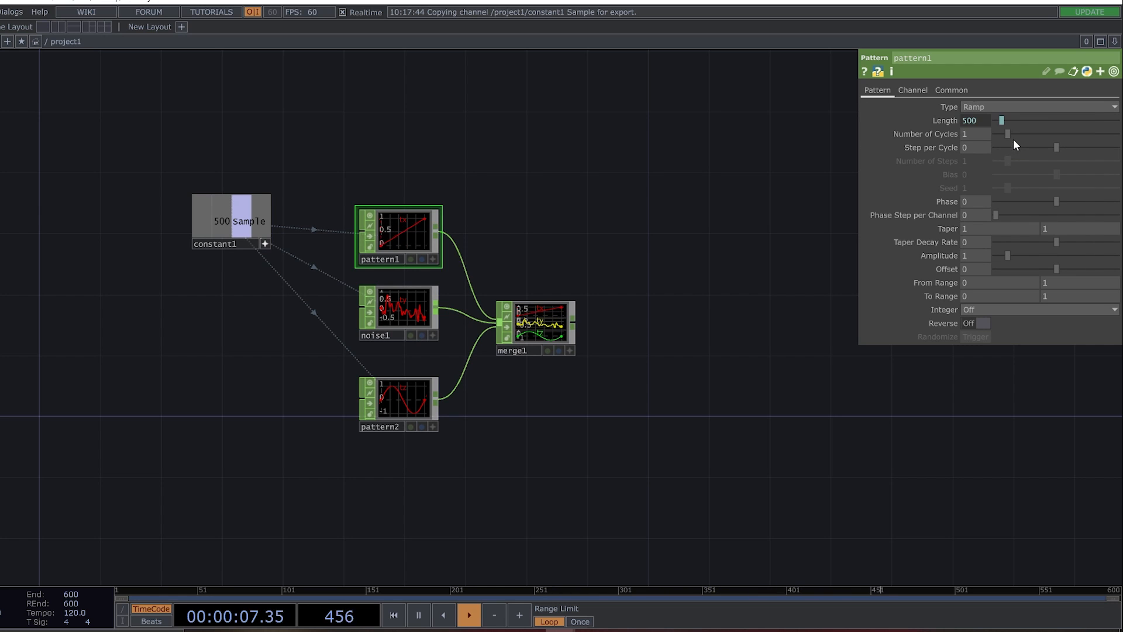
pyautogui.click(969, 295)
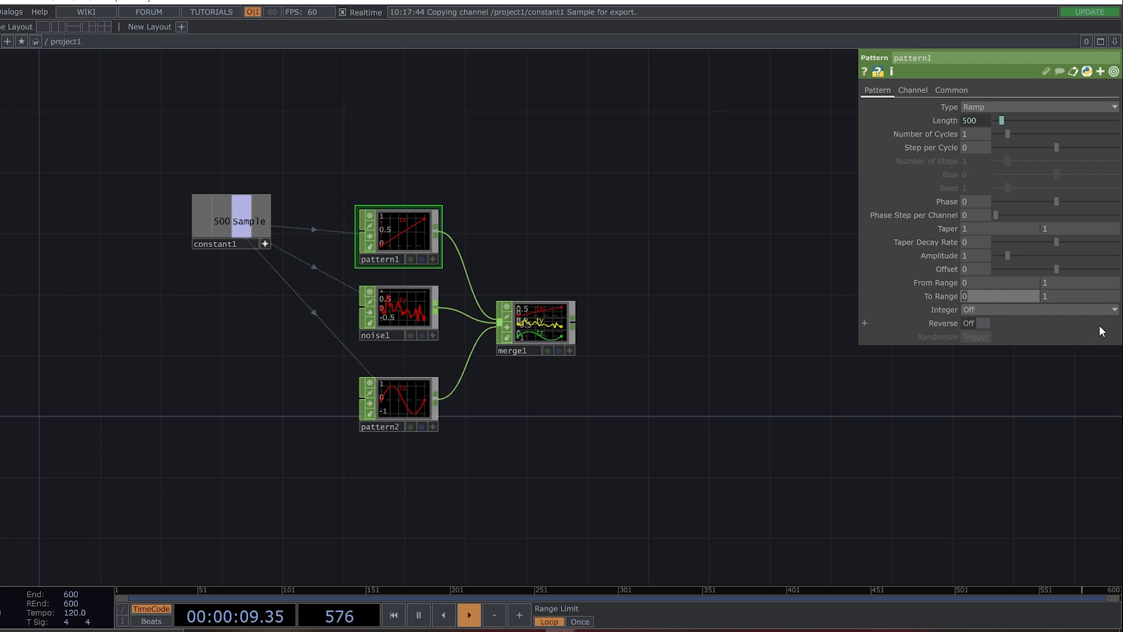
pyautogui.click(660, 262)
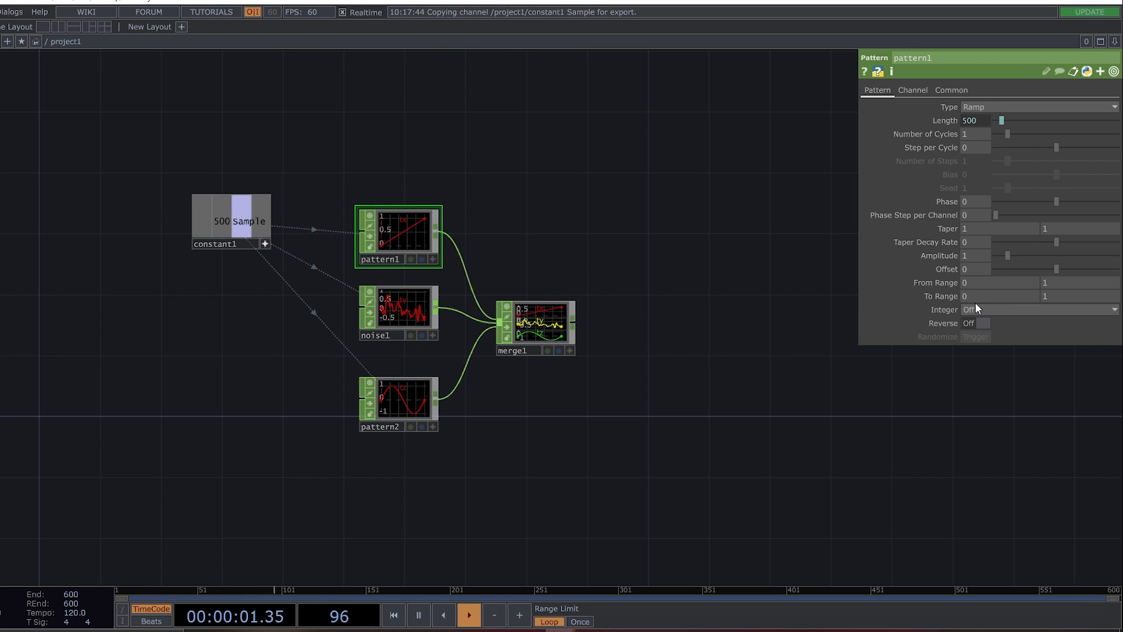
# Set pattern2's waveform type to Constant.
pyautogui.click(412, 401)
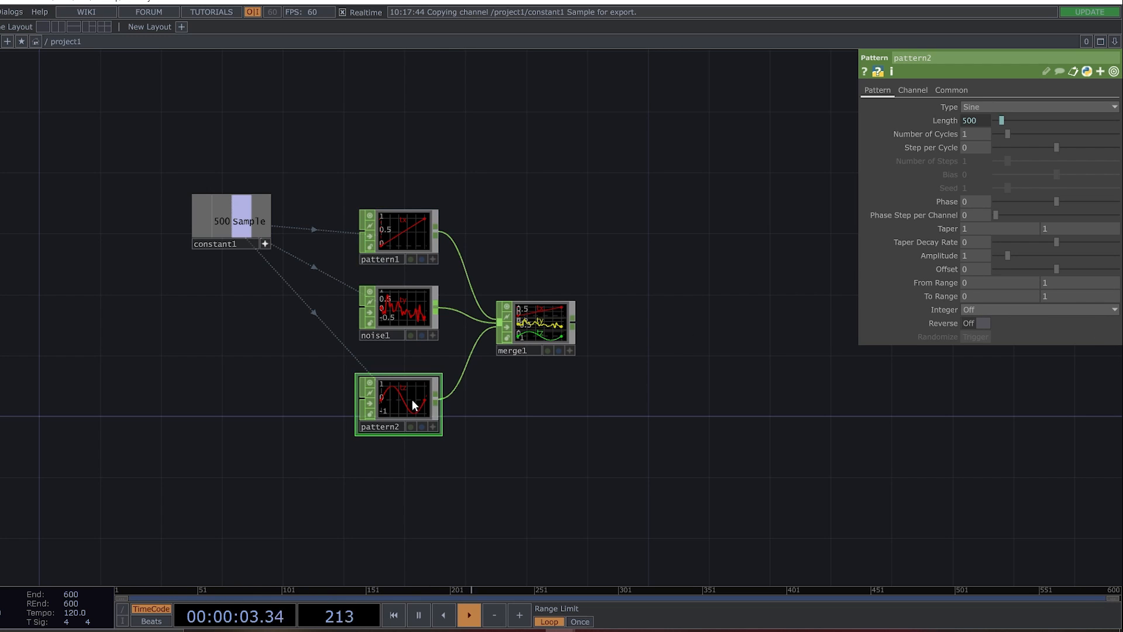
pyautogui.click(994, 106)
pyautogui.click(995, 120)
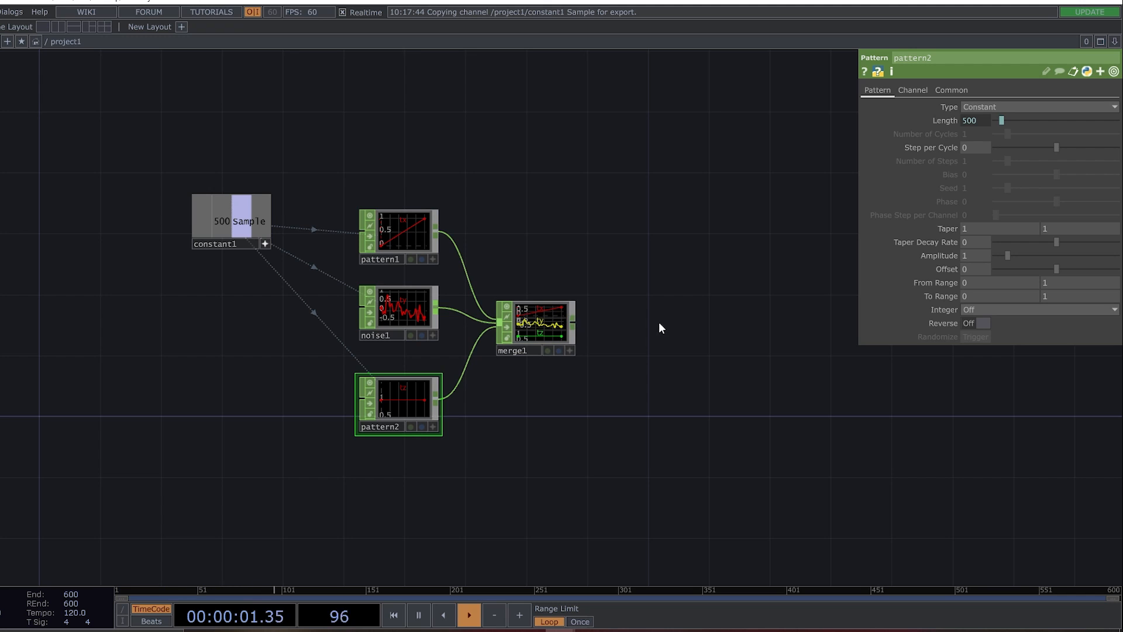
# Append a Null CHOP to the output of merge1.
pyautogui.click(574, 321)
pyautogui.write('nul')
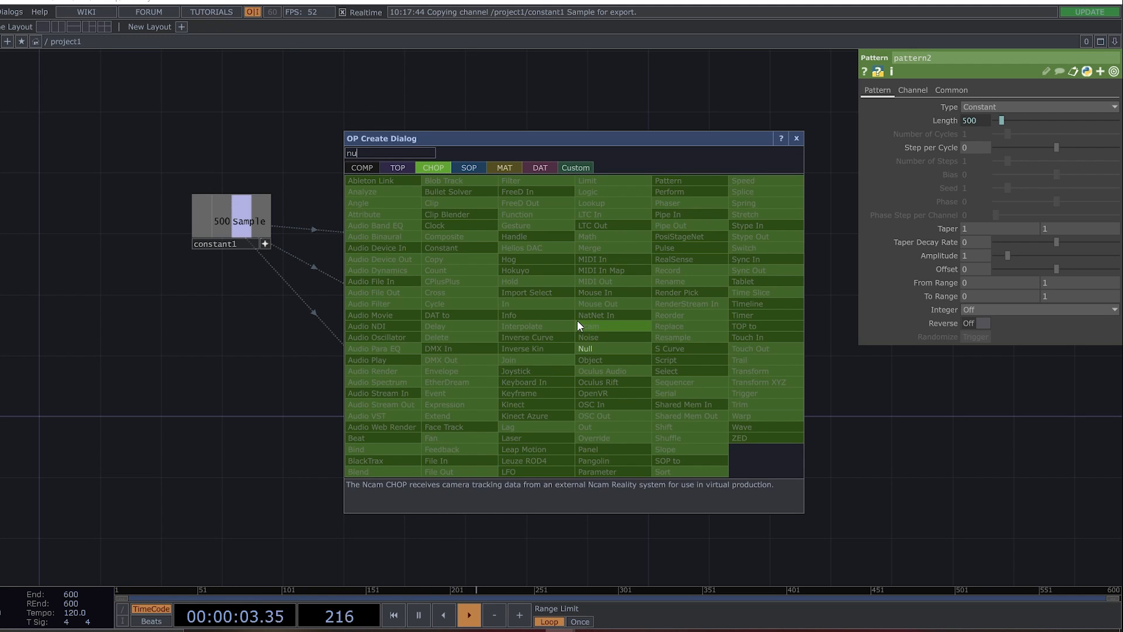
pyautogui.click(634, 348)
pyautogui.click(629, 326)
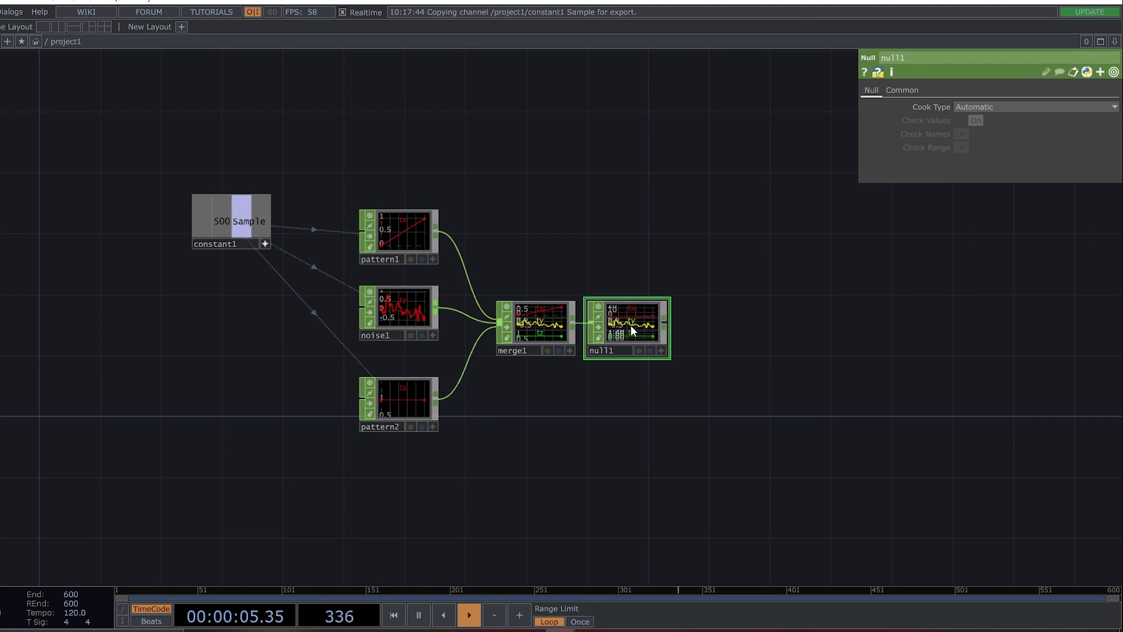
# Place an Add SOP above the CHOP chain and delete the surplus Capture and Convert SOPs.
pyautogui.press('Tab')
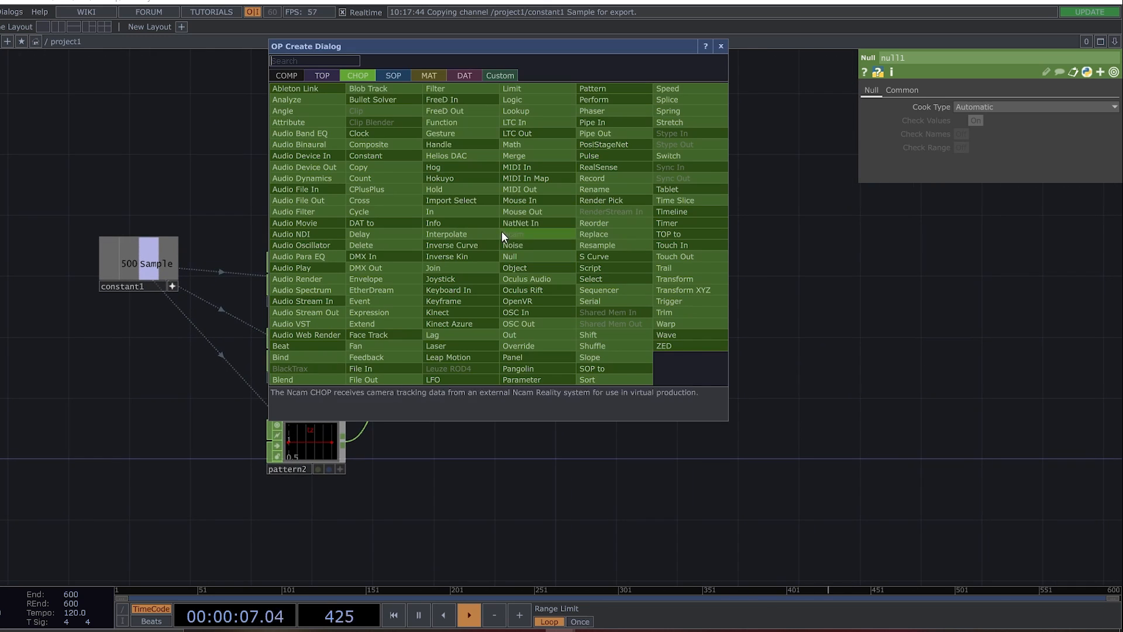
pyautogui.click(398, 76)
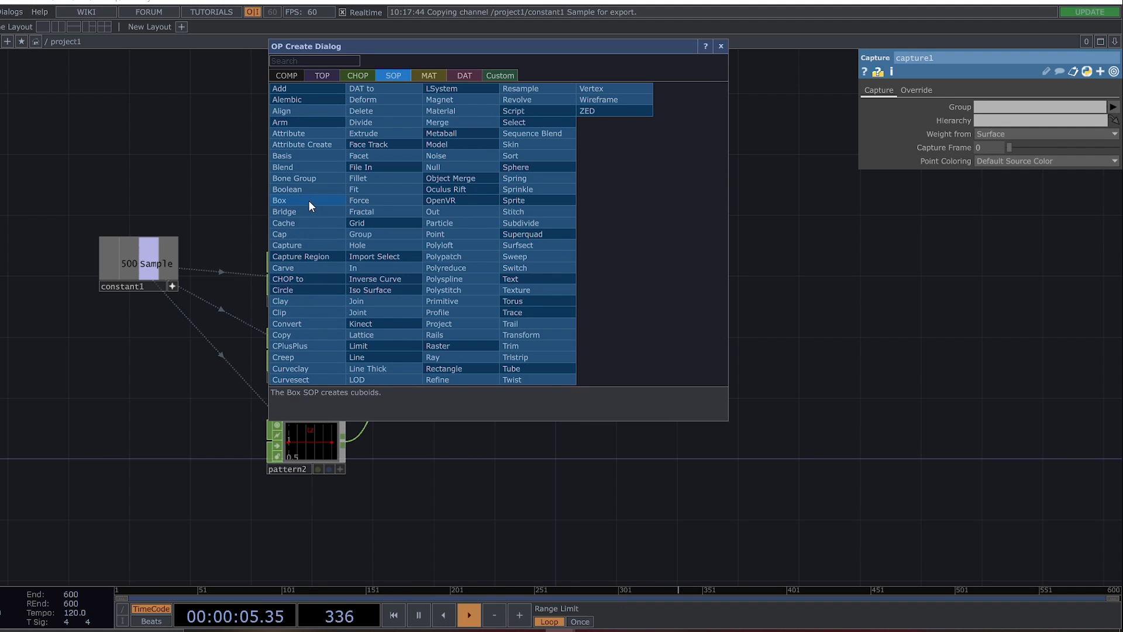
pyautogui.click(310, 323)
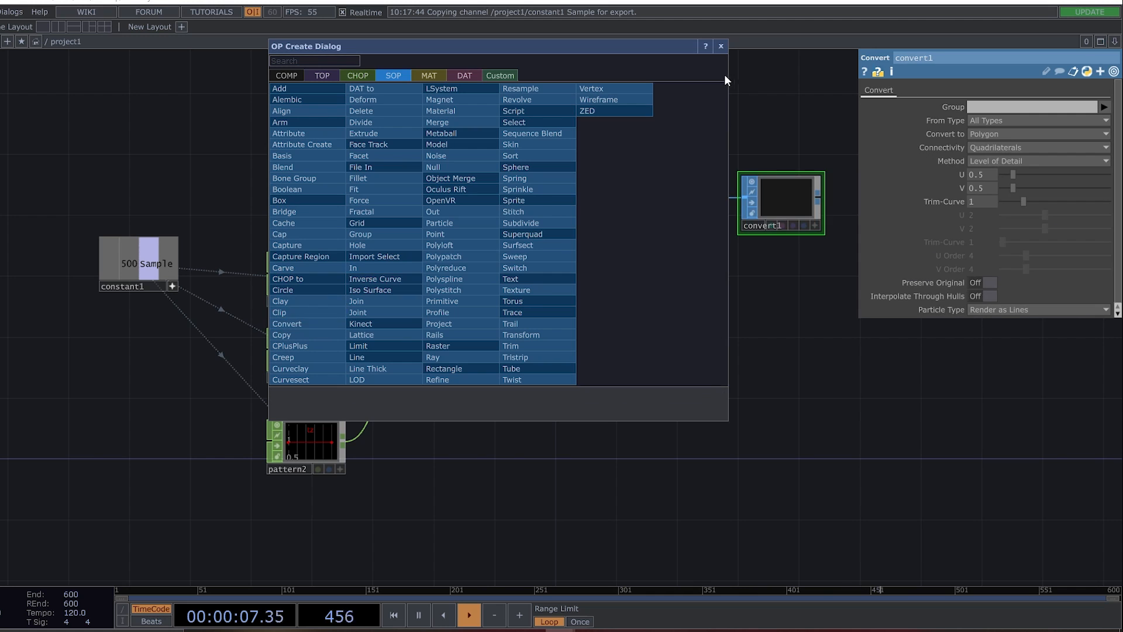
pyautogui.click(724, 46)
pyautogui.click(651, 187)
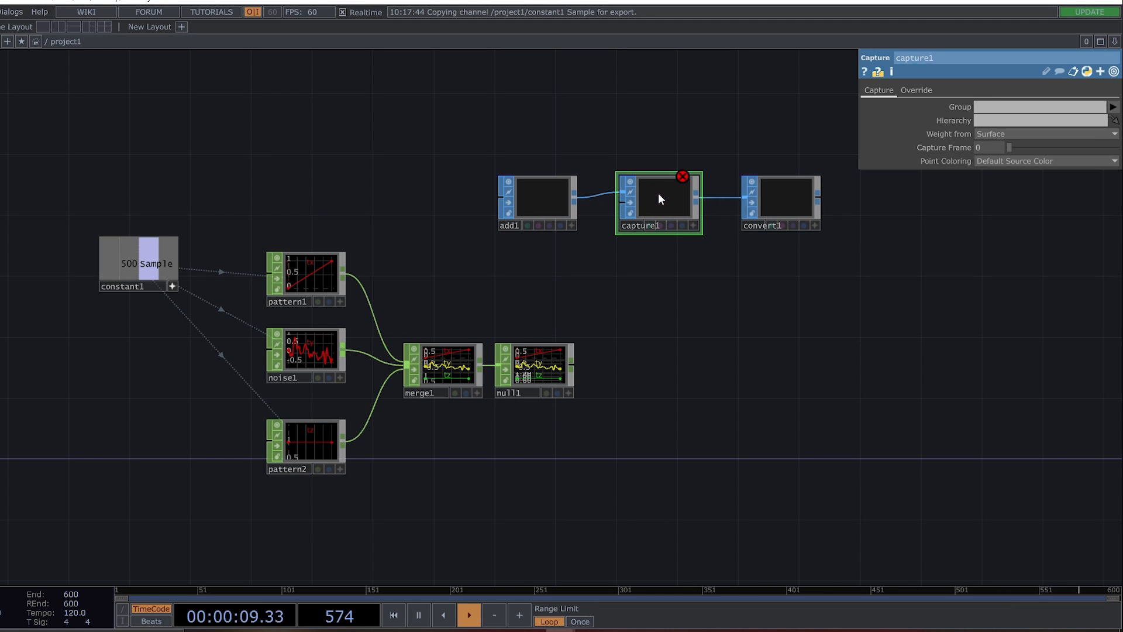
pyautogui.press('Delete')
pyautogui.press('Delete')
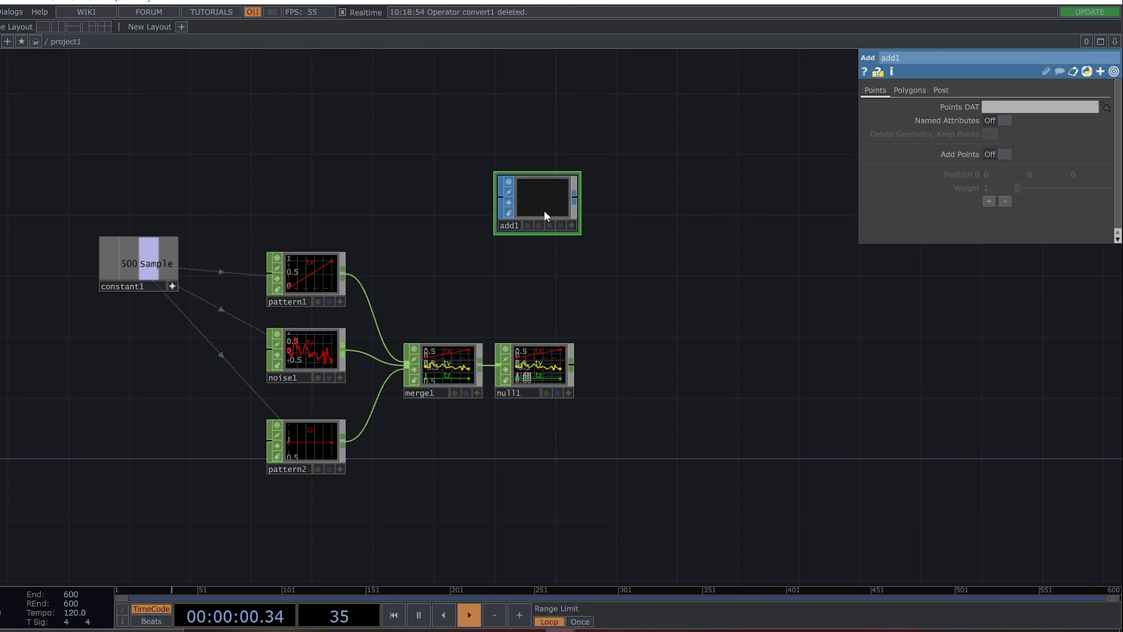
# Append a Convert SOP to add1 and turn on Add Points in add1.
pyautogui.rightClick(577, 199)
pyautogui.click(370, 284)
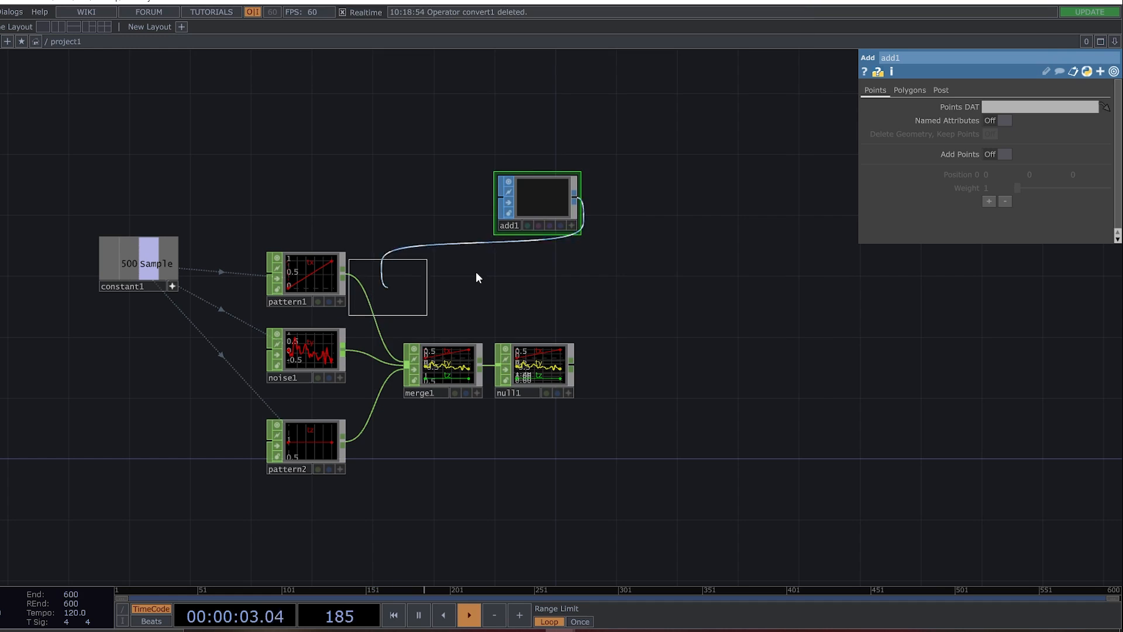
pyautogui.click(644, 201)
pyautogui.click(538, 195)
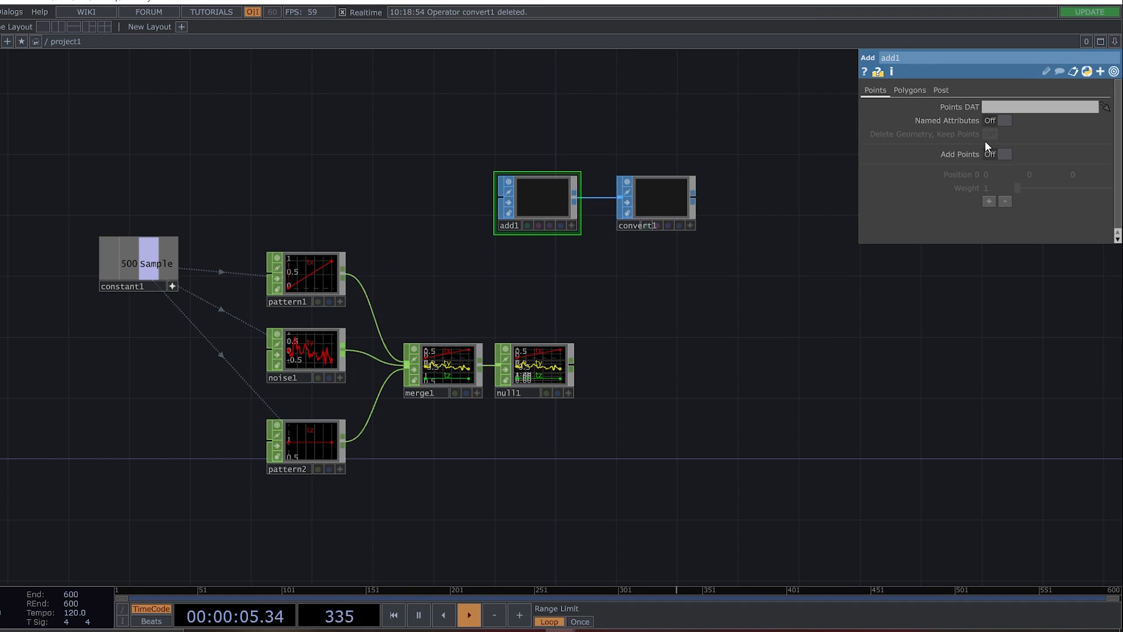
pyautogui.click(991, 154)
# Set convert1 to convert to Particles Per Point with the particle type Render as Point Sprites.
pyautogui.click(649, 209)
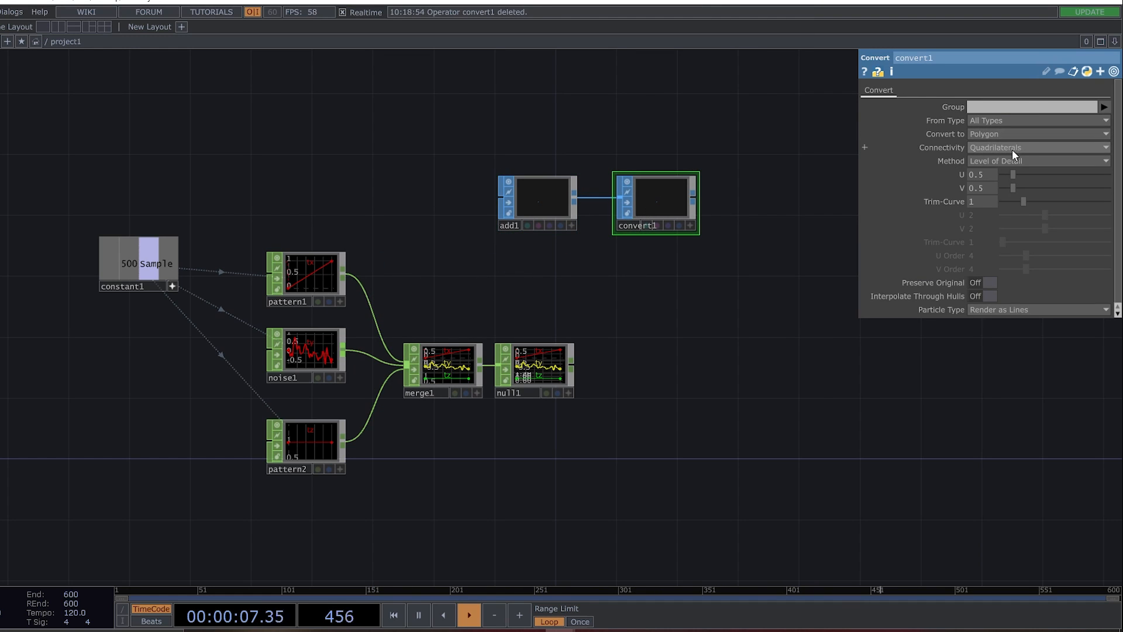
pyautogui.click(1023, 134)
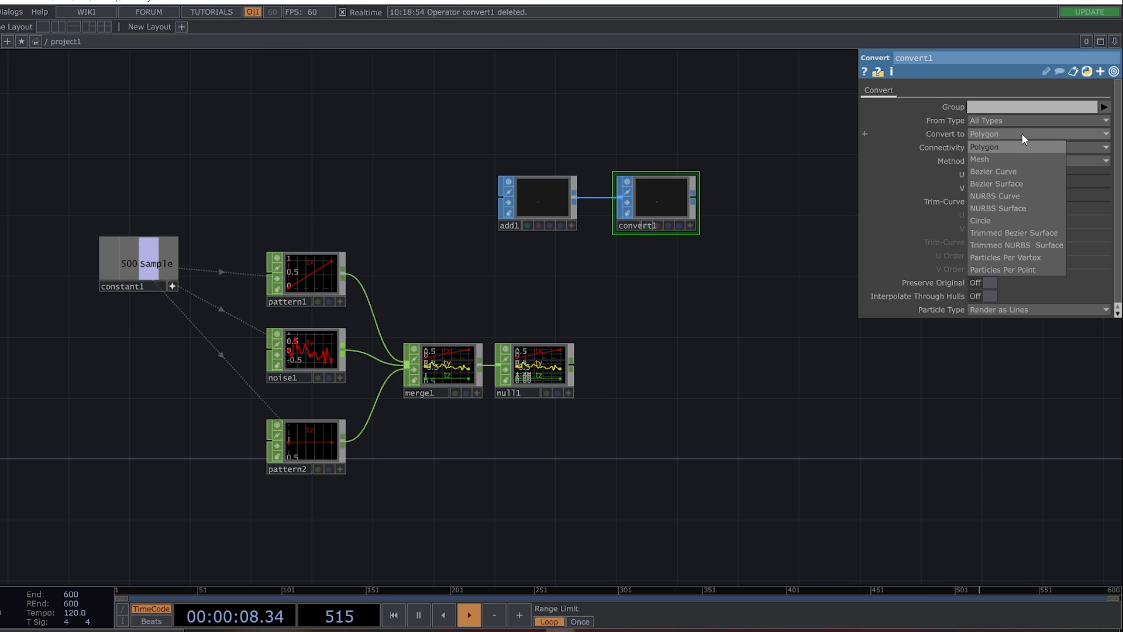
pyautogui.click(1038, 268)
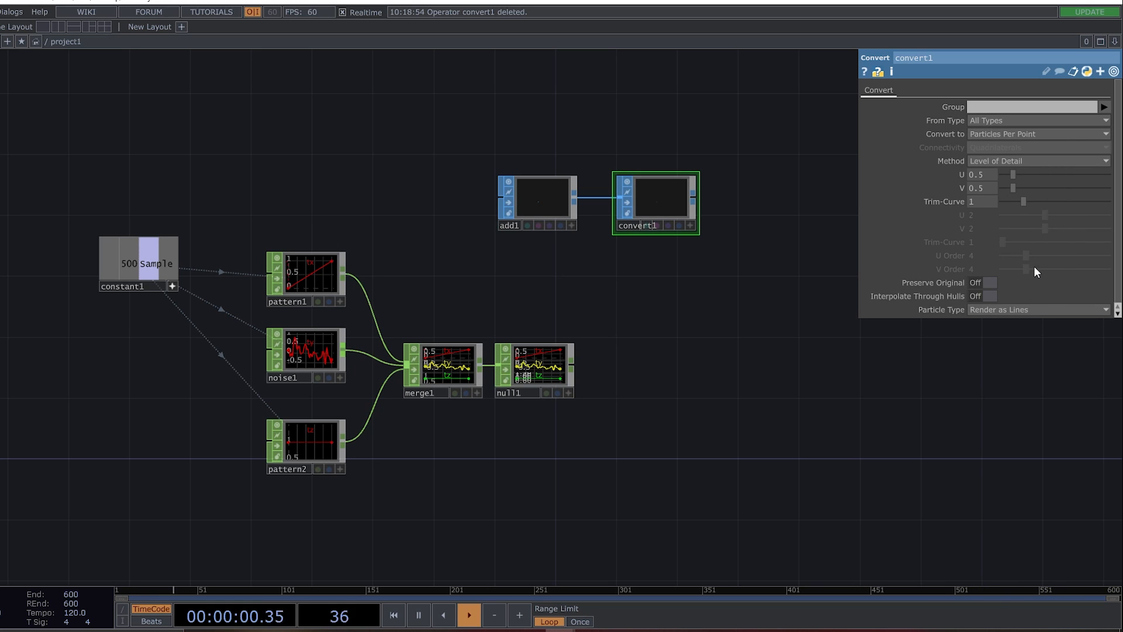
pyautogui.click(999, 310)
pyautogui.click(1040, 335)
# Append a Null SOP to the output of convert1.
pyautogui.moveTo(691, 163); pyautogui.dragTo(511, 245)
pyautogui.press('Tab')
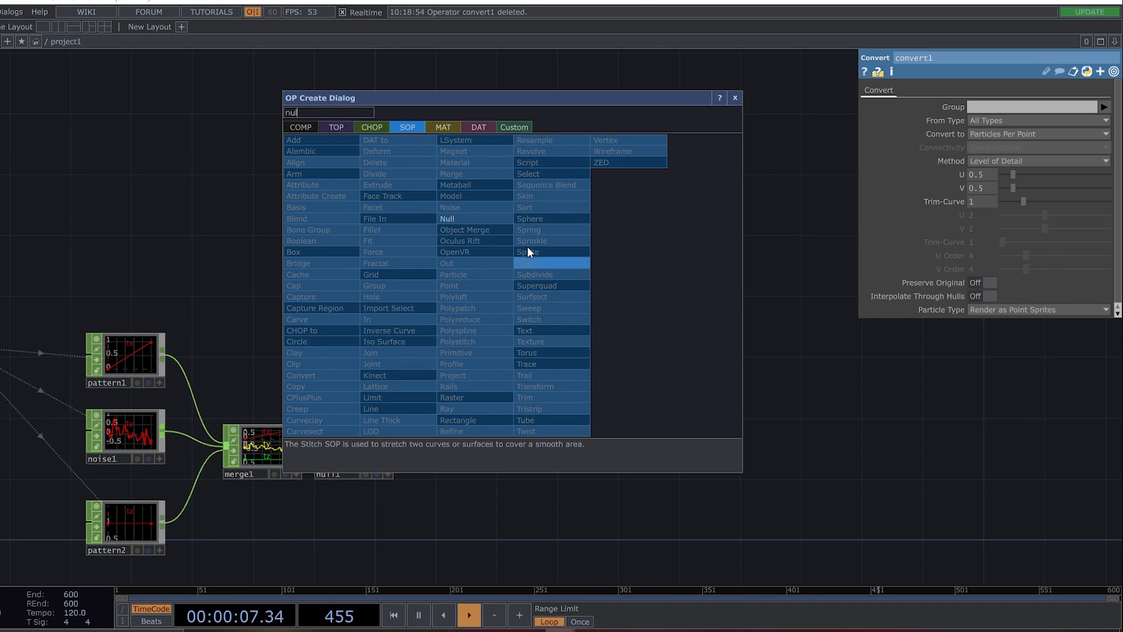
pyautogui.click(463, 218)
pyautogui.click(581, 284)
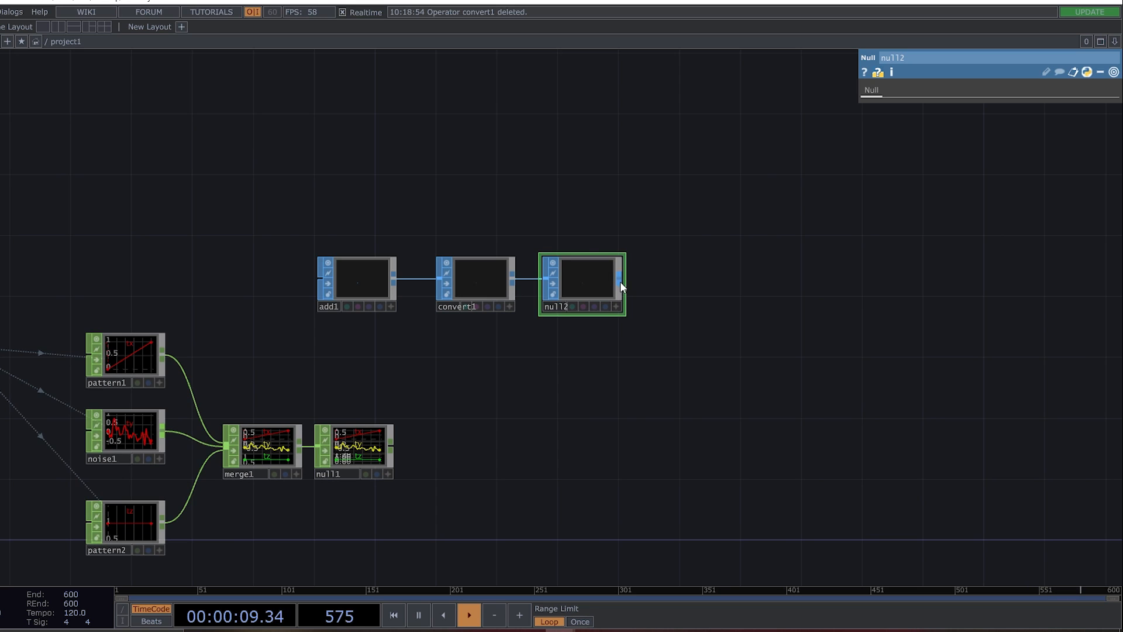
# Append a Geometry COMP to the output of null2.
pyautogui.rightClick(620, 282)
pyautogui.click(405, 127)
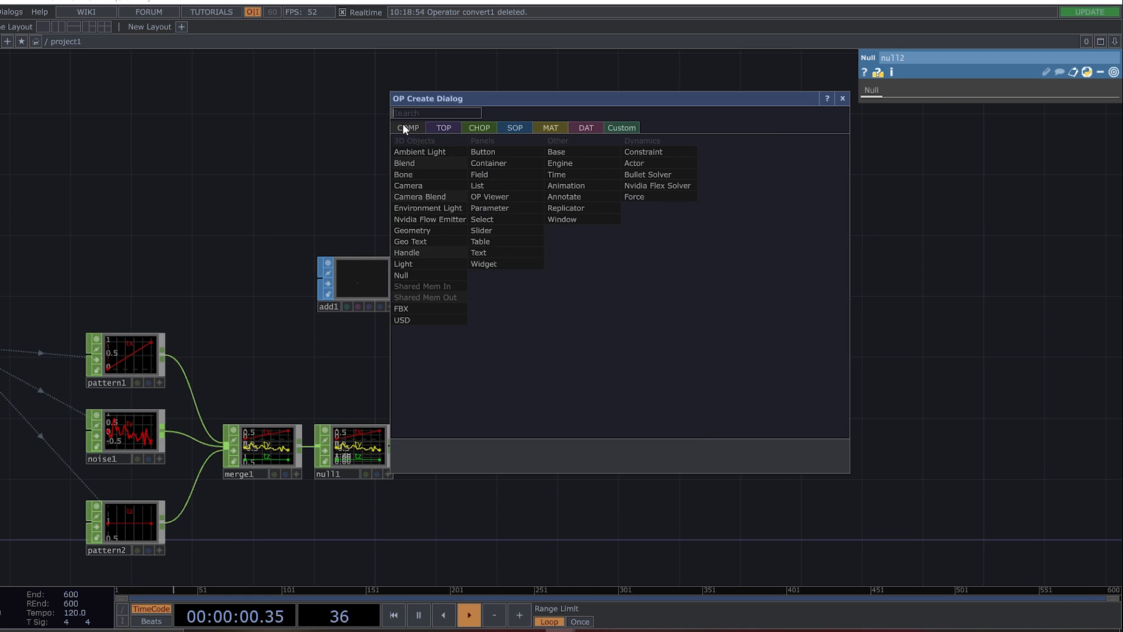
pyautogui.click(413, 230)
pyautogui.click(701, 284)
# Add a Camera COMP directly above geo1.
pyautogui.moveTo(627, 206); pyautogui.dragTo(564, 237)
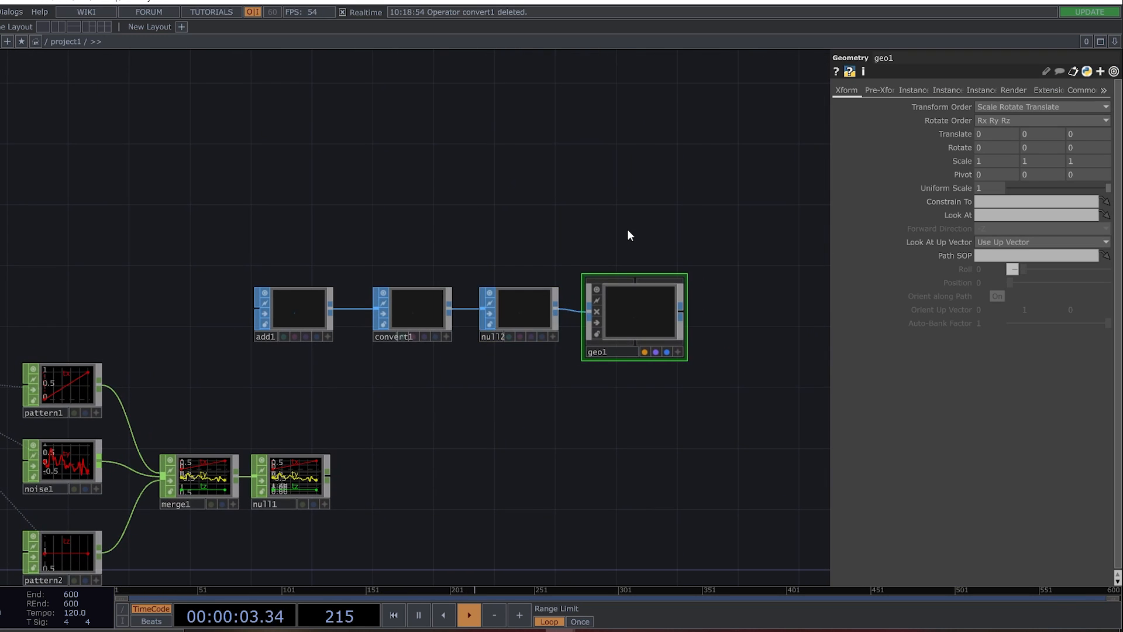
pyautogui.press('Tab')
pyautogui.click(416, 131)
pyautogui.click(635, 227)
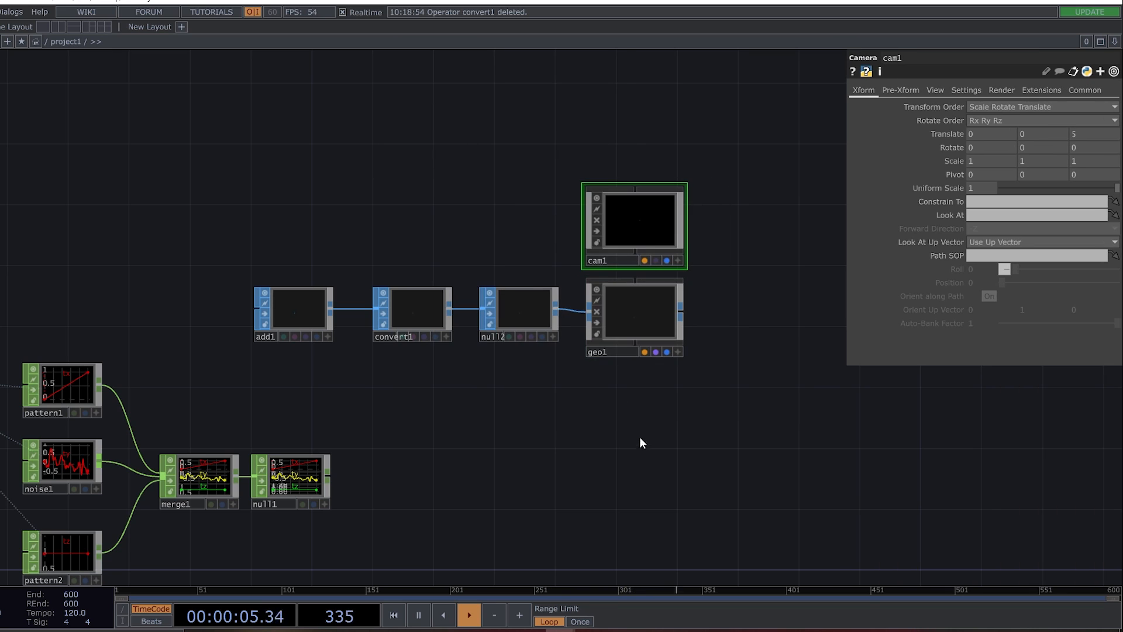
# Create a Point Sprite MAT below geo1 and assign it as geo1's material.
pyautogui.press('Tab')
pyautogui.click(570, 268)
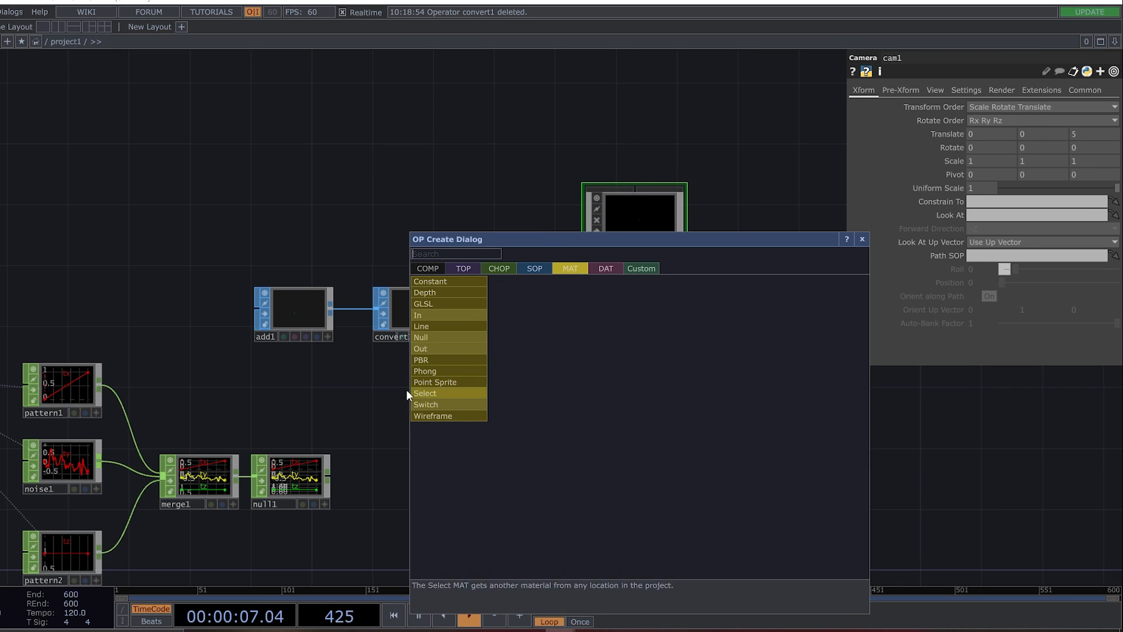
pyautogui.click(465, 398)
pyautogui.click(628, 402)
pyautogui.moveTo(628, 403); pyautogui.dragTo(635, 317)
pyautogui.click(632, 306)
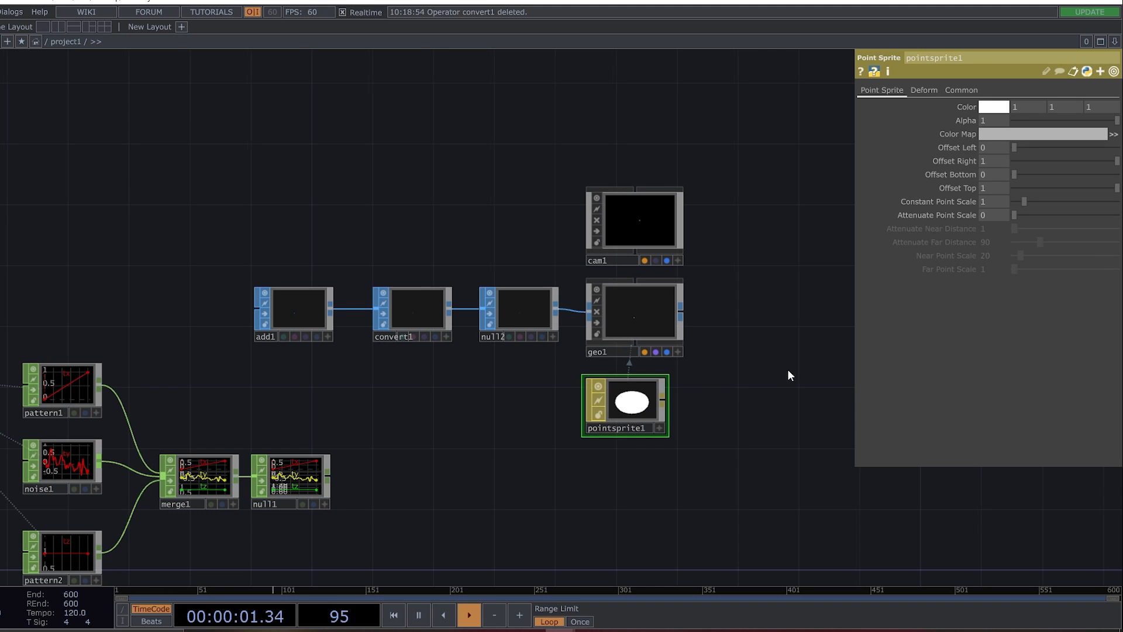
# Add a Render TOP beside the camera and geometry, followed by a Null TOP.
pyautogui.moveTo(735, 308); pyautogui.dragTo(437, 291)
pyautogui.press('Tab')
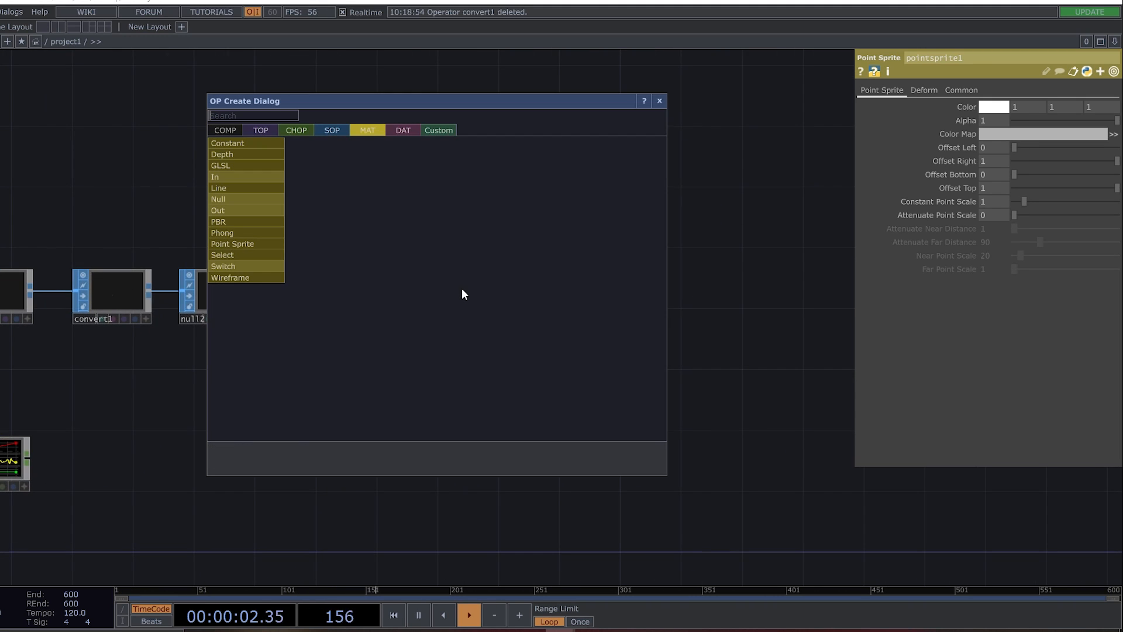
pyautogui.click(261, 129)
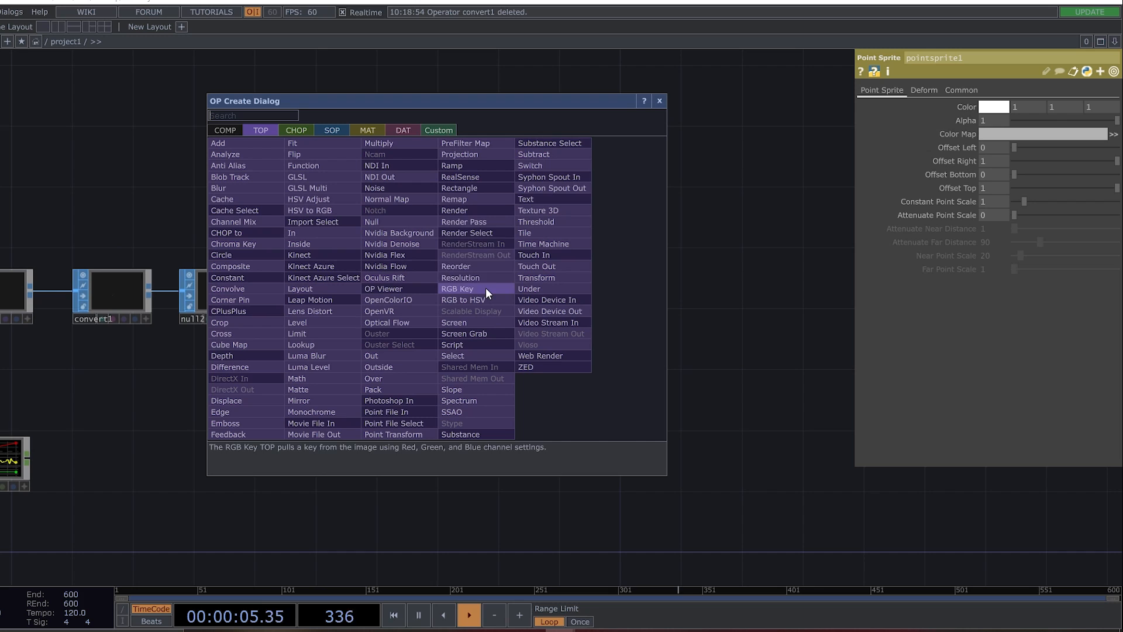
pyautogui.keyDown('shift'); pyautogui.click(480, 208); pyautogui.keyUp('shift')
pyautogui.keyDown('shift'); pyautogui.click(386, 220); pyautogui.keyUp('shift')
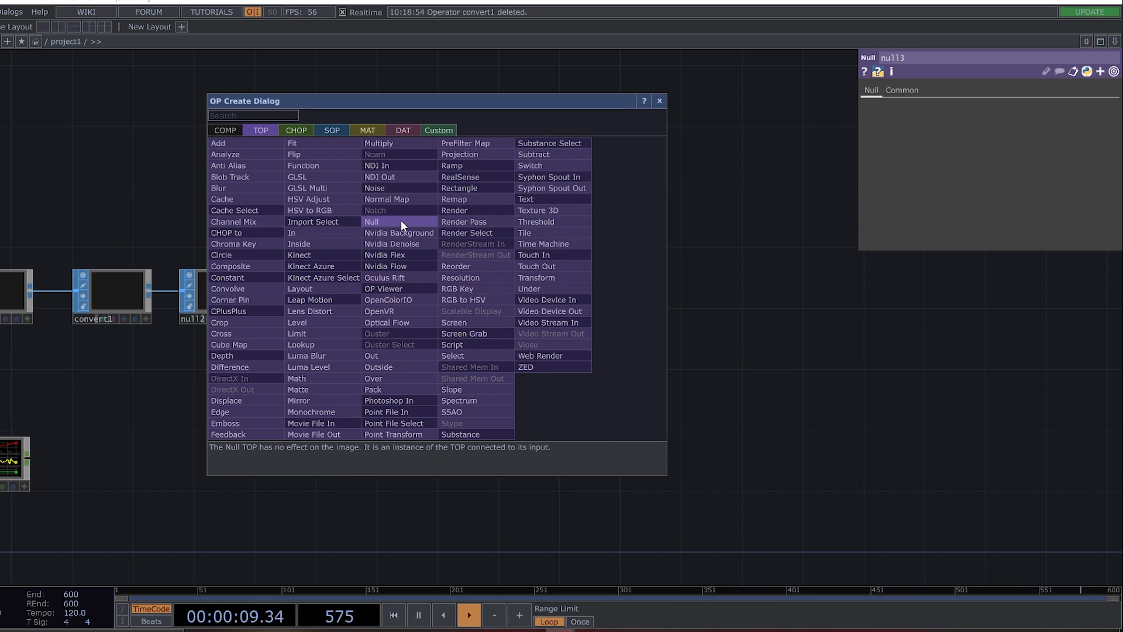
pyautogui.keyDown('shift'); pyautogui.click(489, 286); pyautogui.keyUp('shift')
pyautogui.click(659, 101)
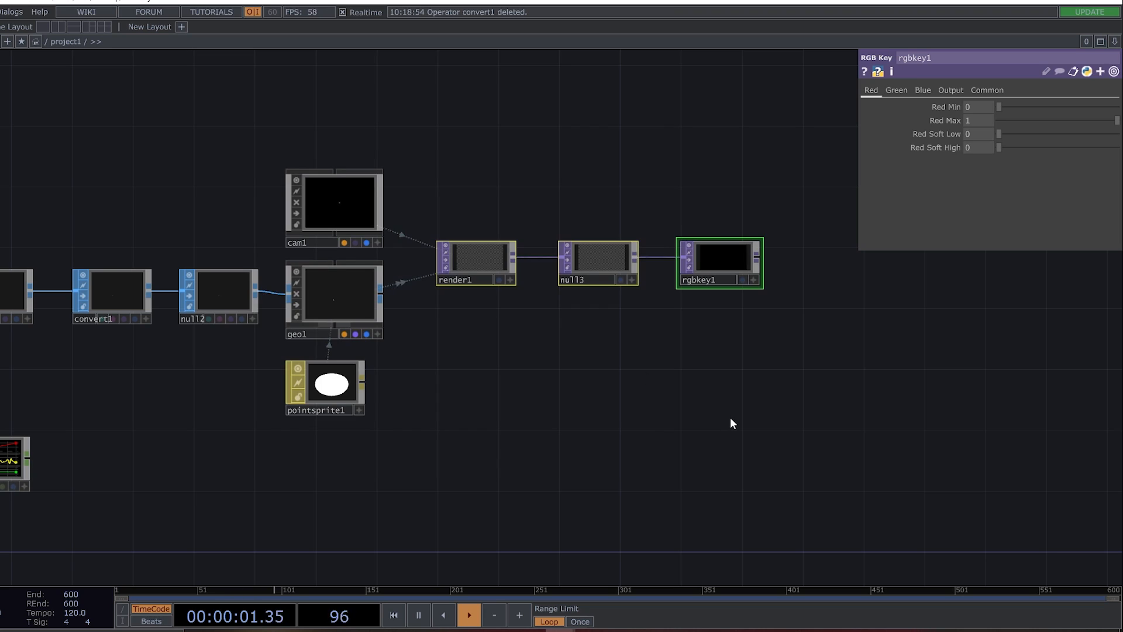
# Set render1's pixel format to 32-bit float (RGBA).
pyautogui.click(483, 265)
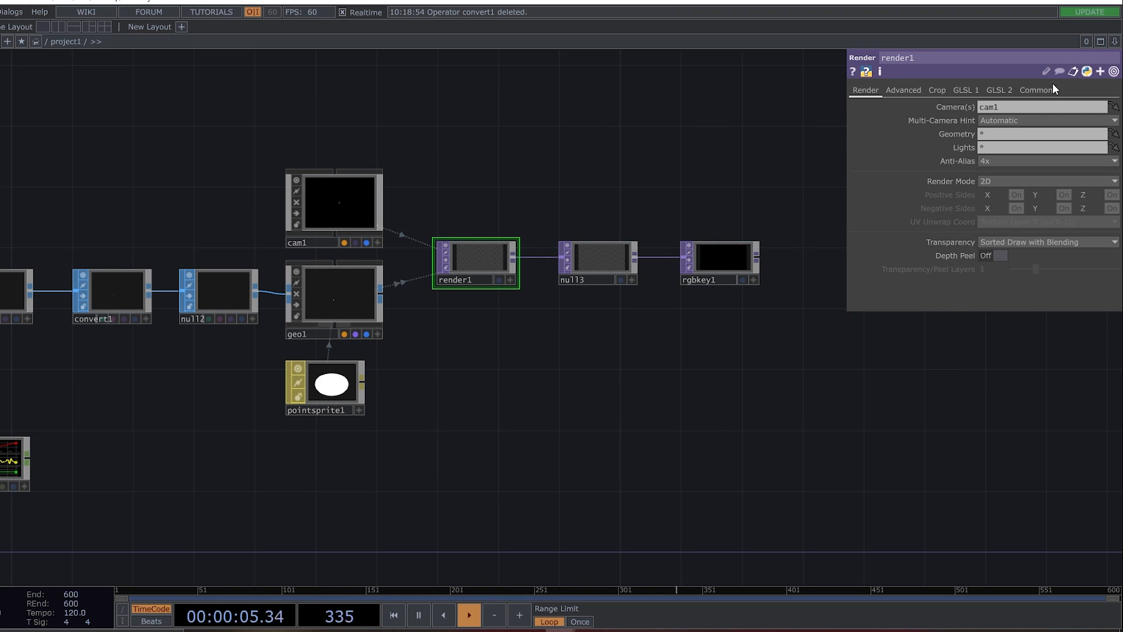
pyautogui.click(1038, 90)
pyautogui.click(1020, 188)
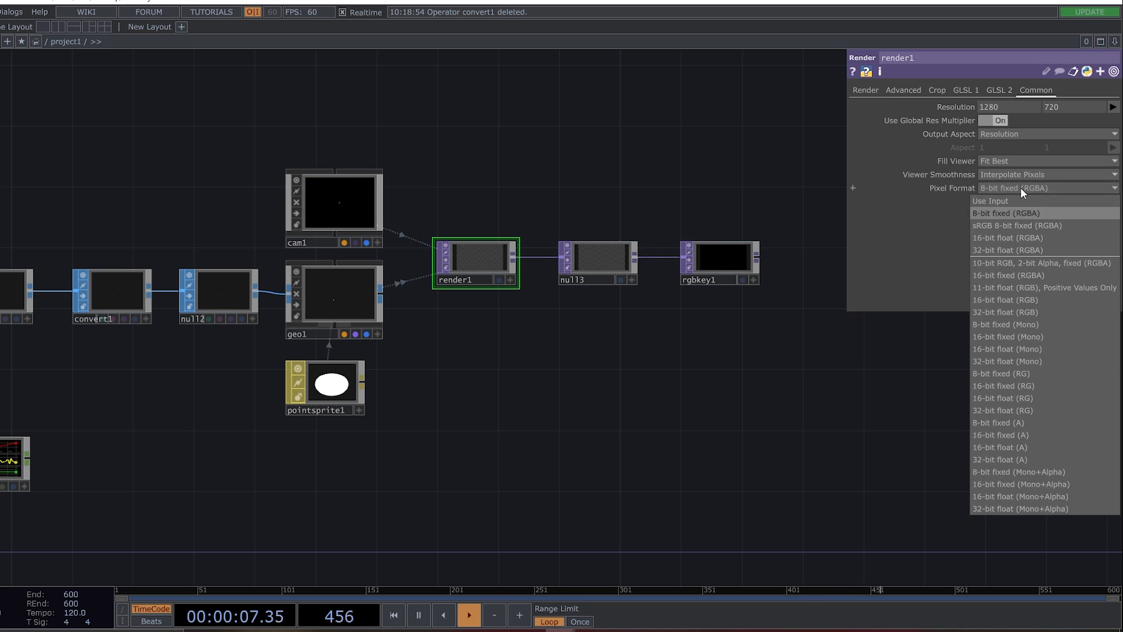
pyautogui.click(1043, 250)
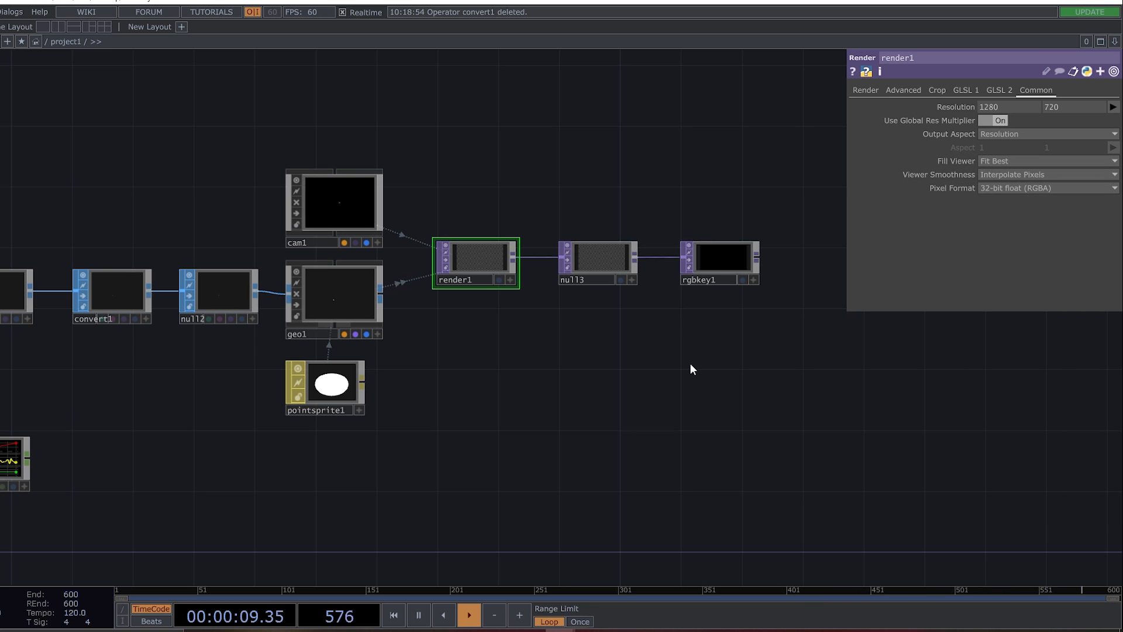
# Display rgbkey1's output as the network background.
pyautogui.click(729, 247)
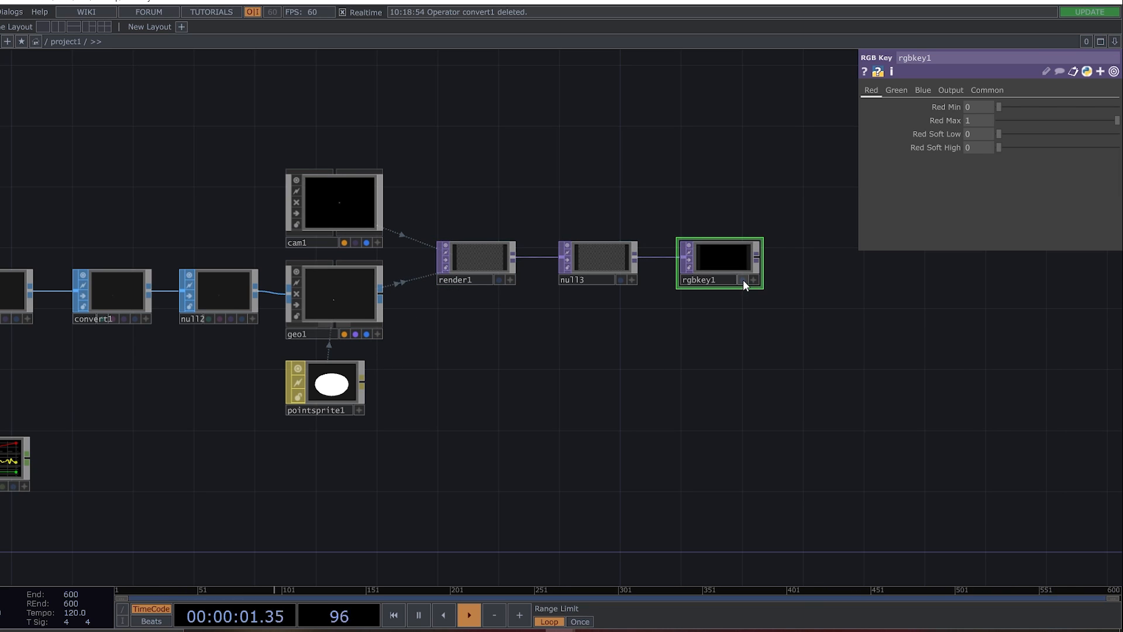
pyautogui.click(742, 279)
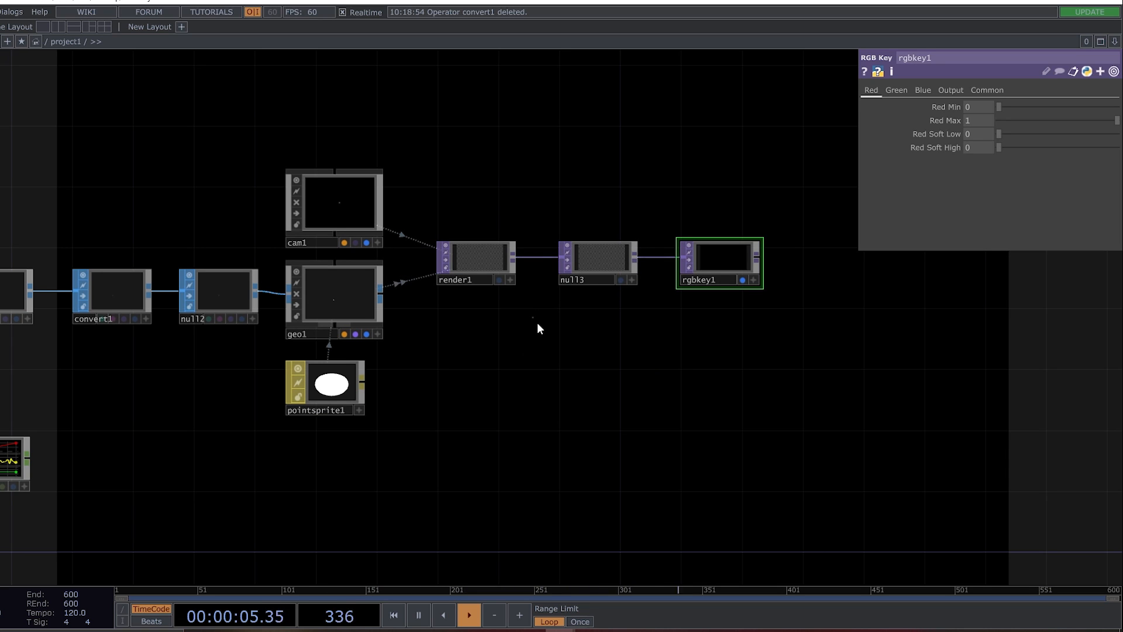
# Set the Constant Point Scale of pointsprite1 to 2.
pyautogui.moveTo(492, 430); pyautogui.dragTo(587, 411)
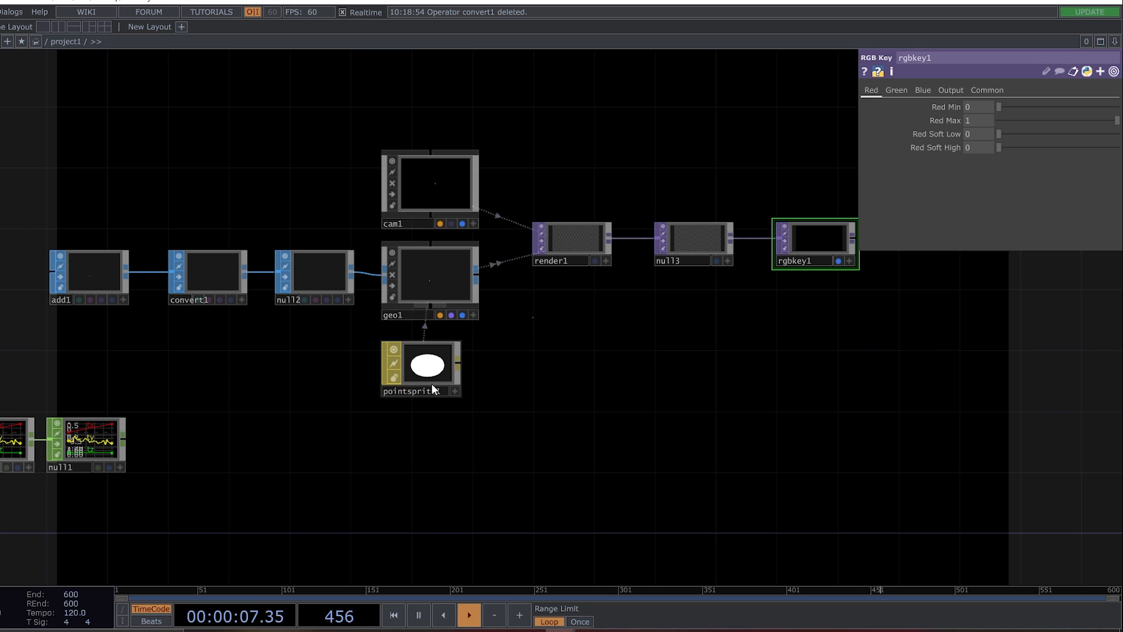
pyautogui.click(430, 380)
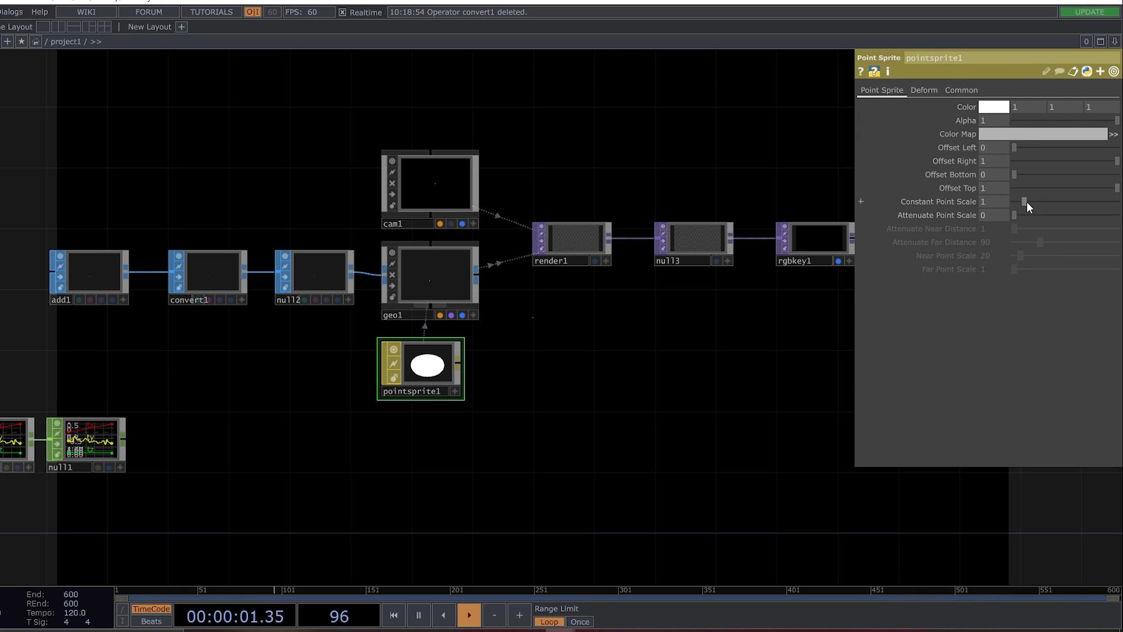
pyautogui.moveTo(1031, 201); pyautogui.dragTo(1033, 201)
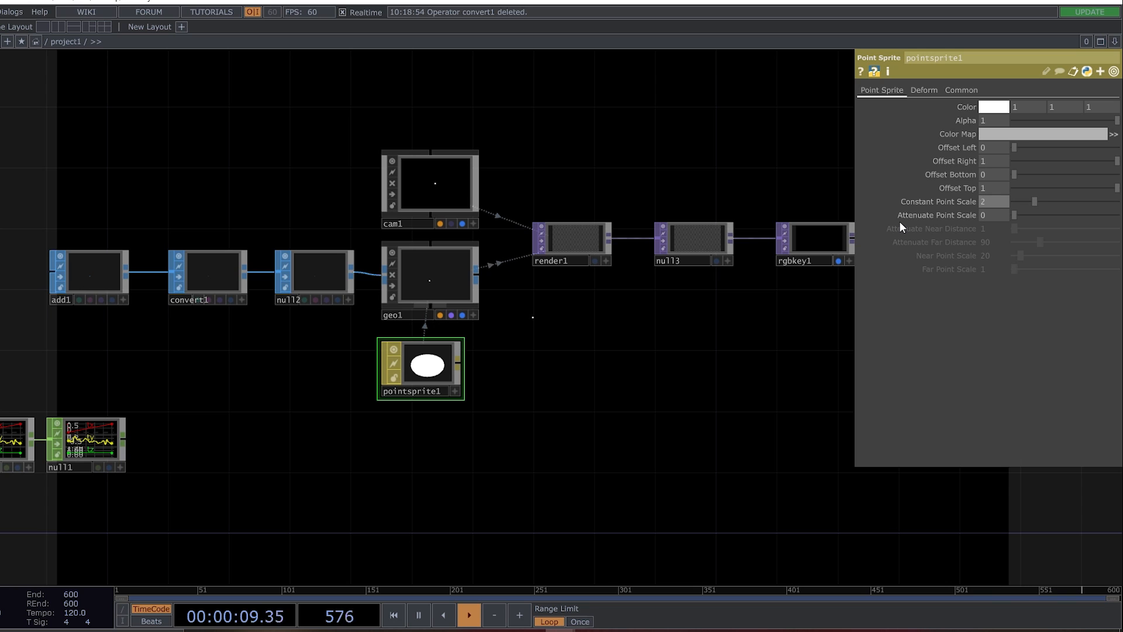
# Enable instancing on geo1 with null1 as the Translate OP, mapping tx, ty and tz to Translate X, Y and Z.
pyautogui.moveTo(184, 393); pyautogui.dragTo(367, 351)
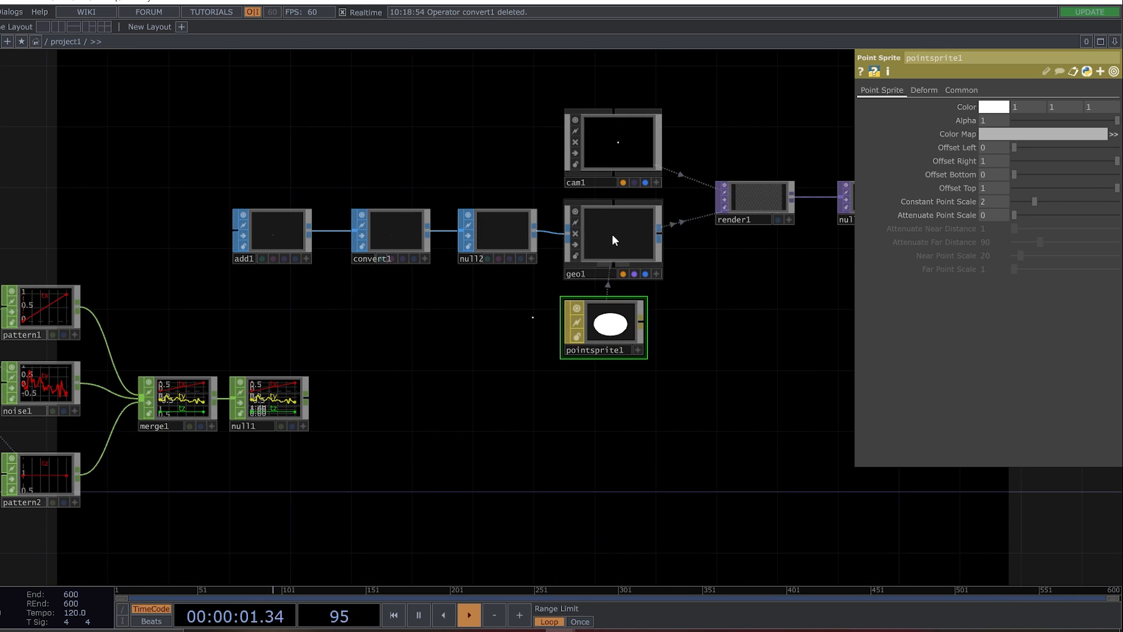
pyautogui.click(613, 237)
pyautogui.click(915, 89)
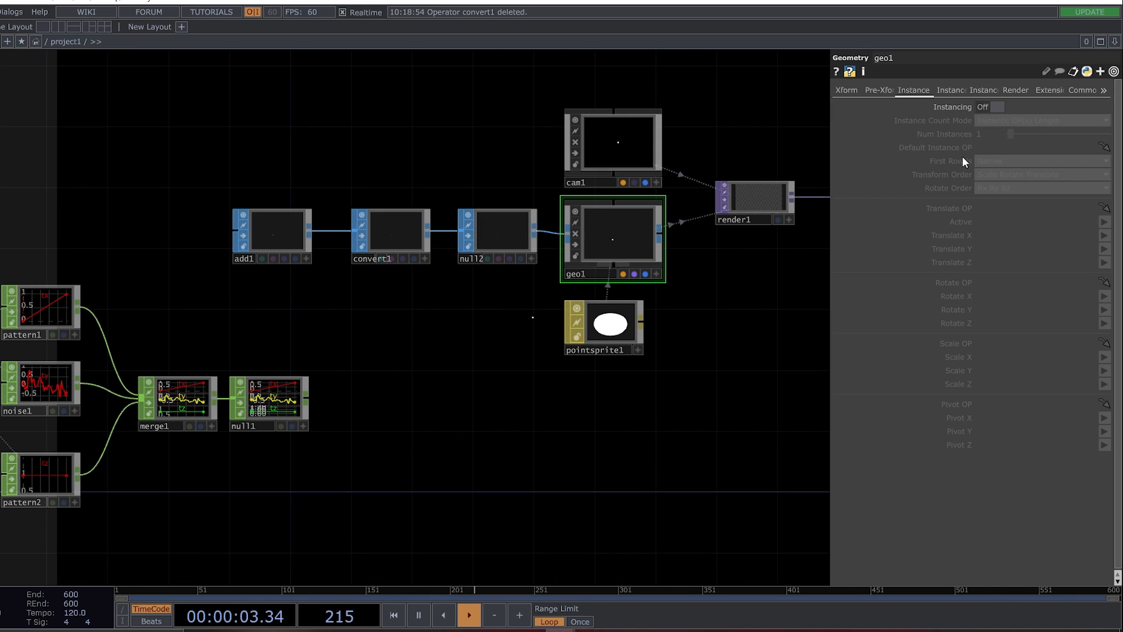
pyautogui.click(988, 106)
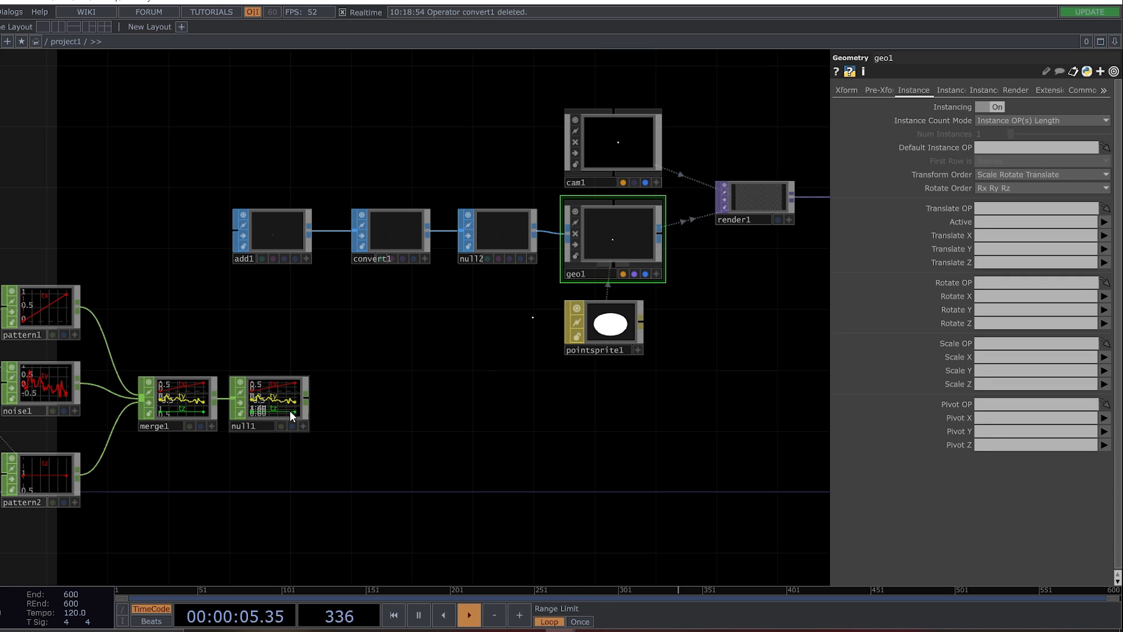
pyautogui.moveTo(281, 402); pyautogui.dragTo(1023, 209)
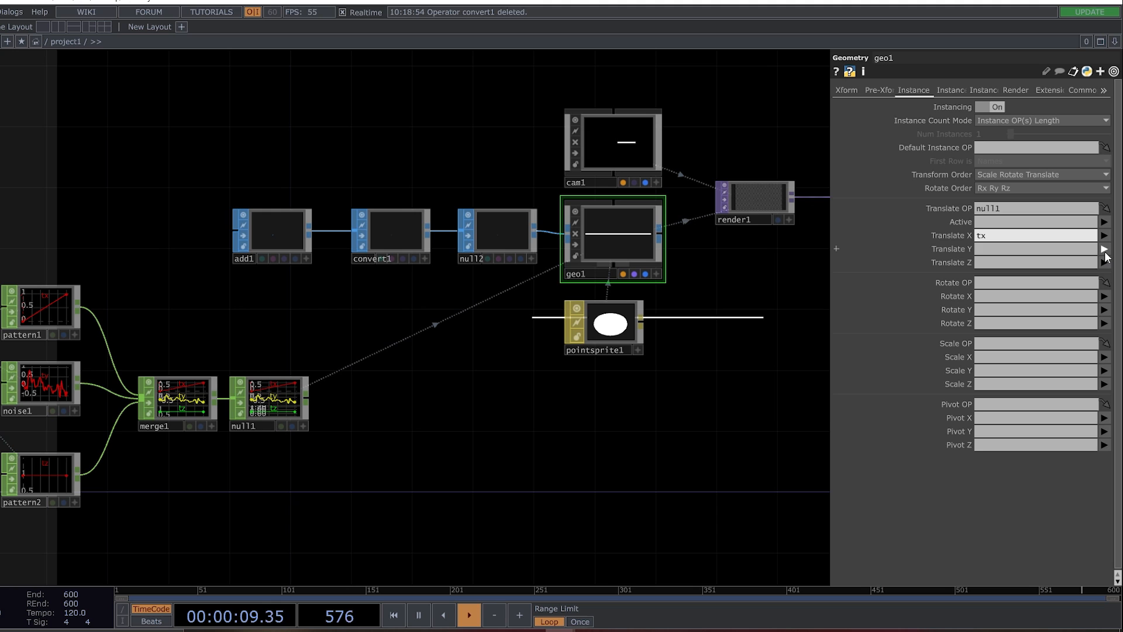
pyautogui.click(1105, 250)
pyautogui.click(1105, 262)
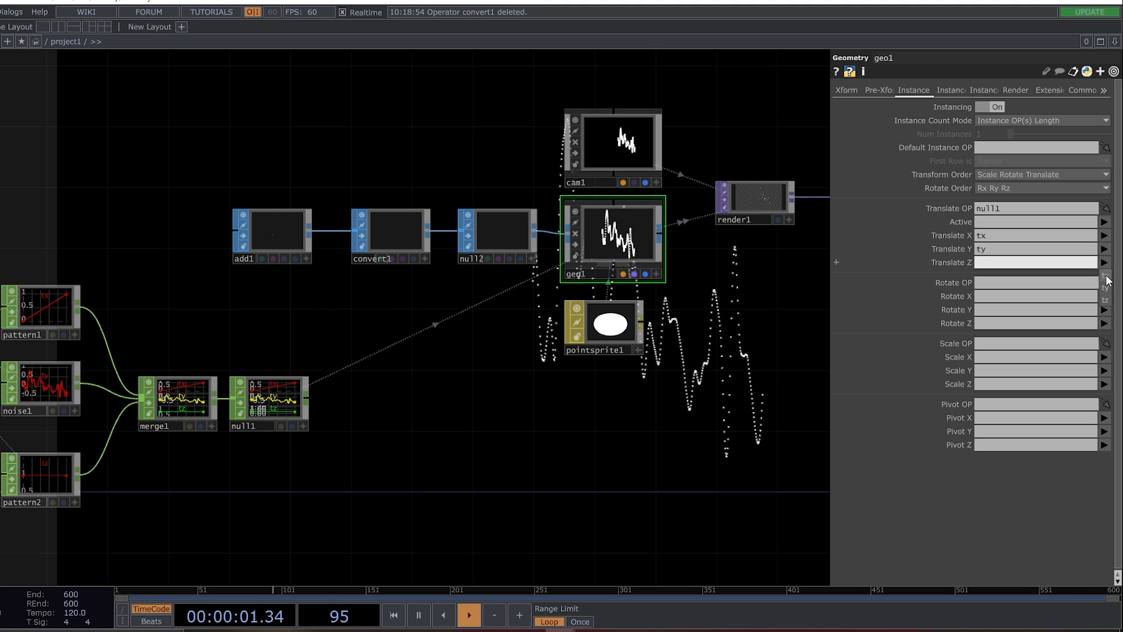
pyautogui.click(1106, 301)
# Examine the rendered point curve without the parameter window, then compare it with noise1's waveform and noise settings.
pyautogui.moveTo(602, 482); pyautogui.dragTo(342, 398)
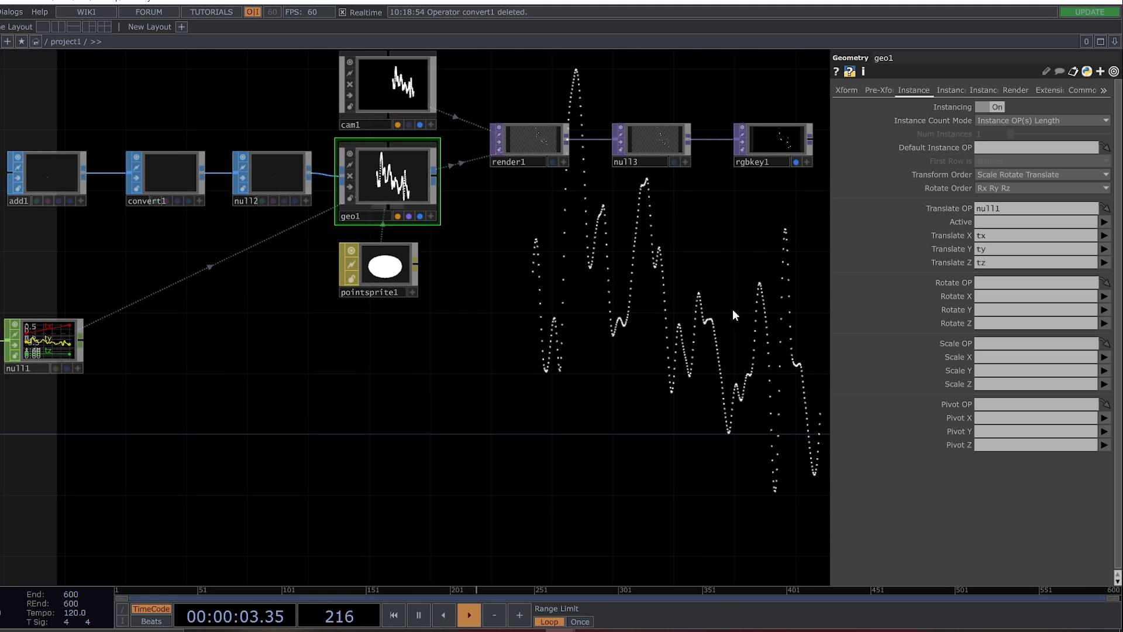
pyautogui.press('p')
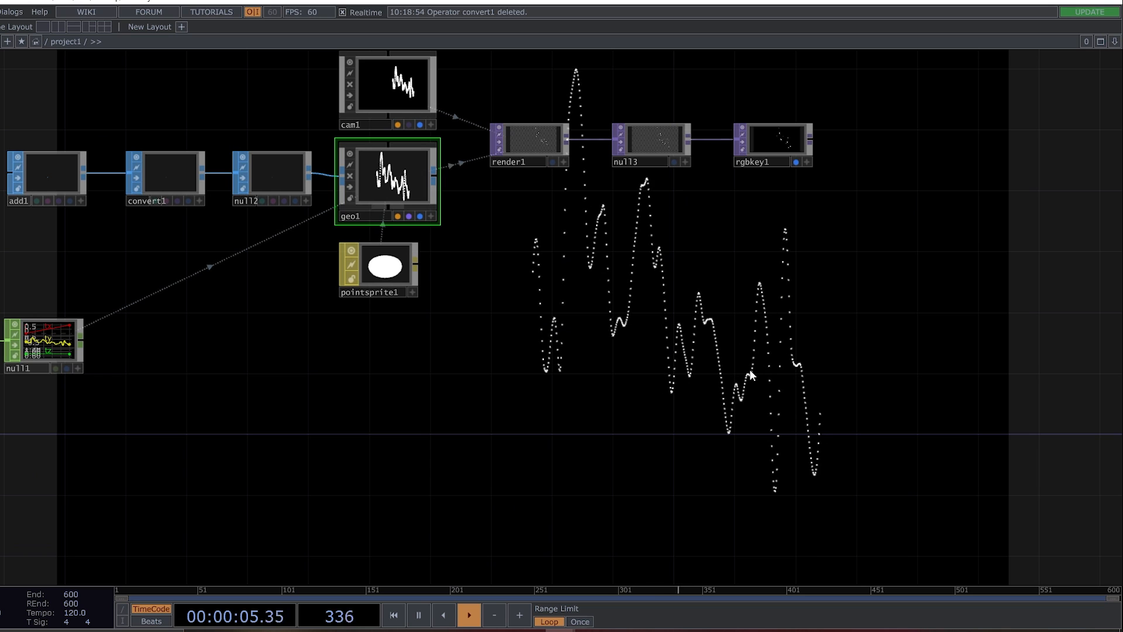
pyautogui.moveTo(487, 467); pyautogui.dragTo(991, 381)
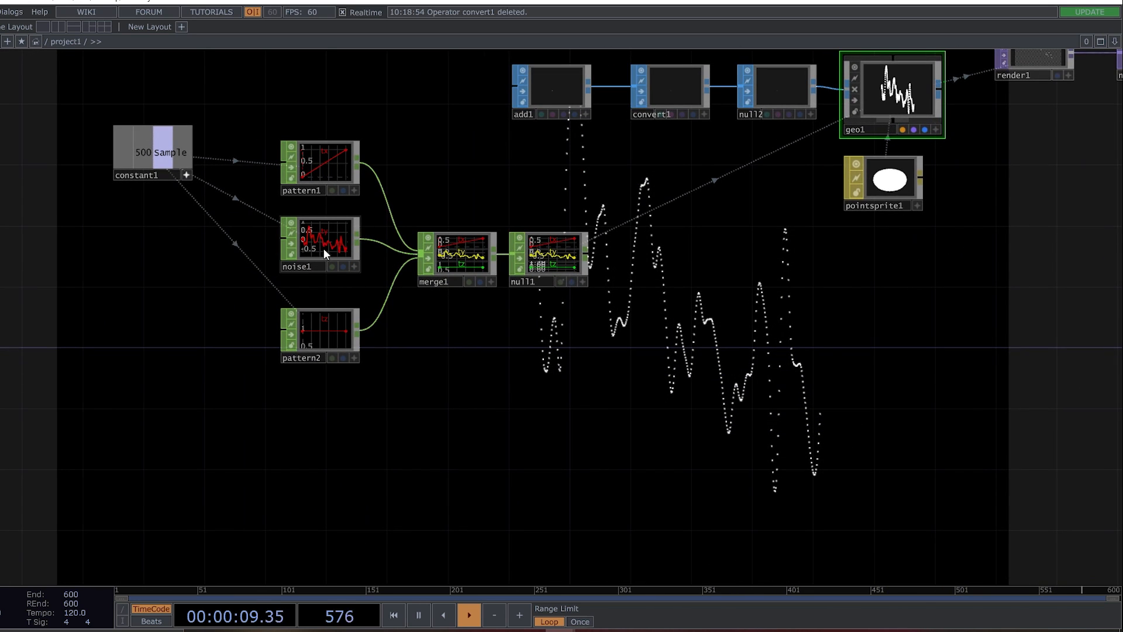
pyautogui.scroll(4, 324, 248)
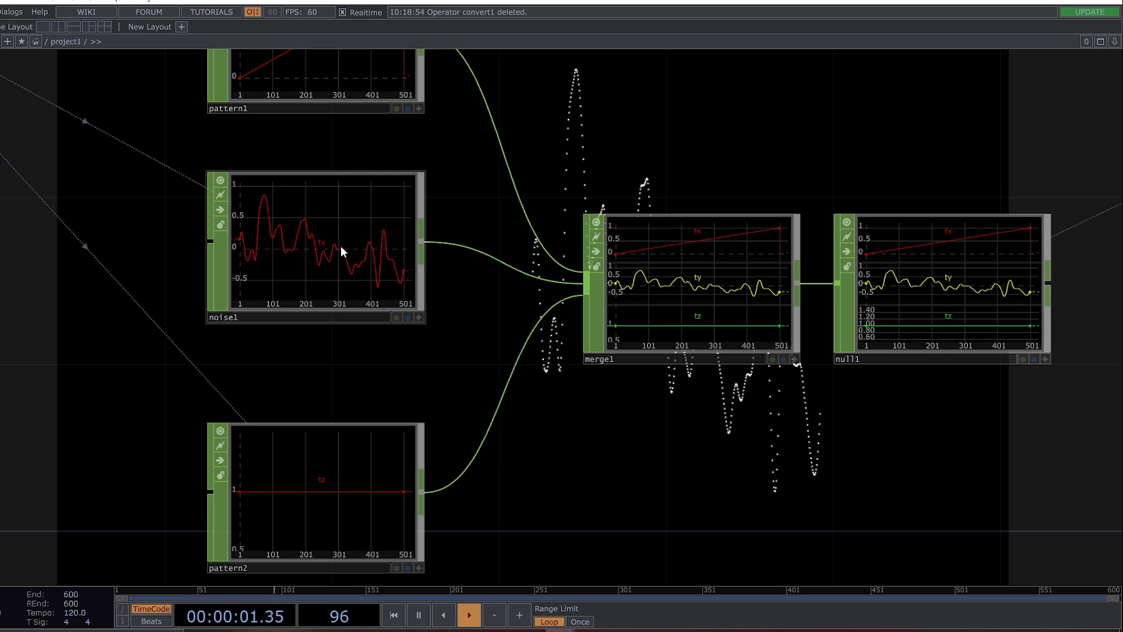
pyautogui.click(329, 248)
pyautogui.press('p')
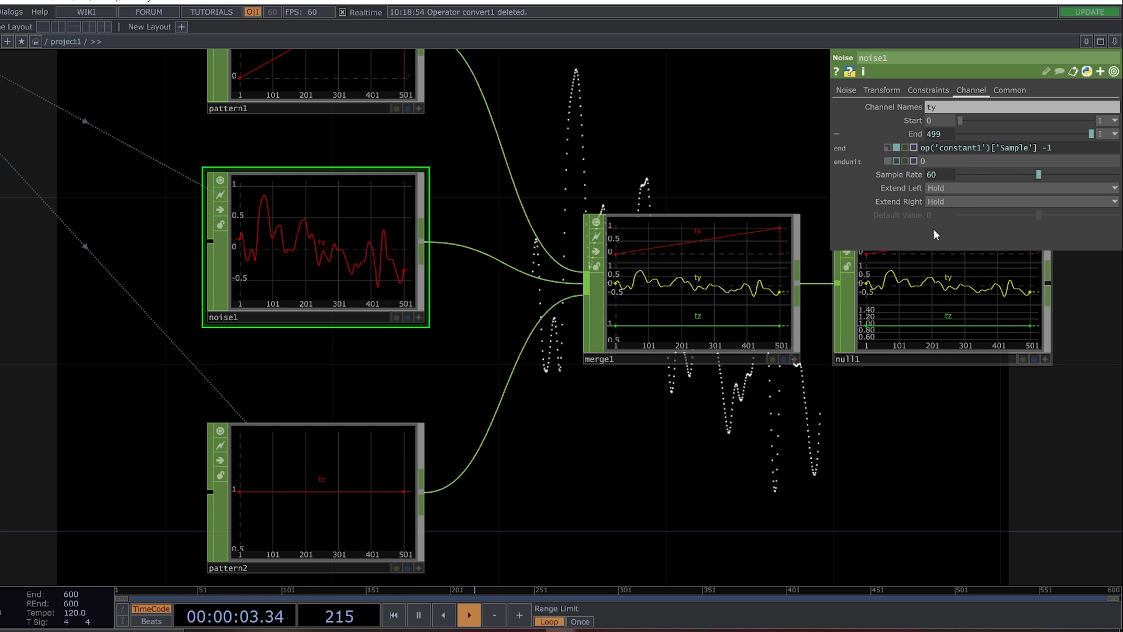
pyautogui.click(837, 90)
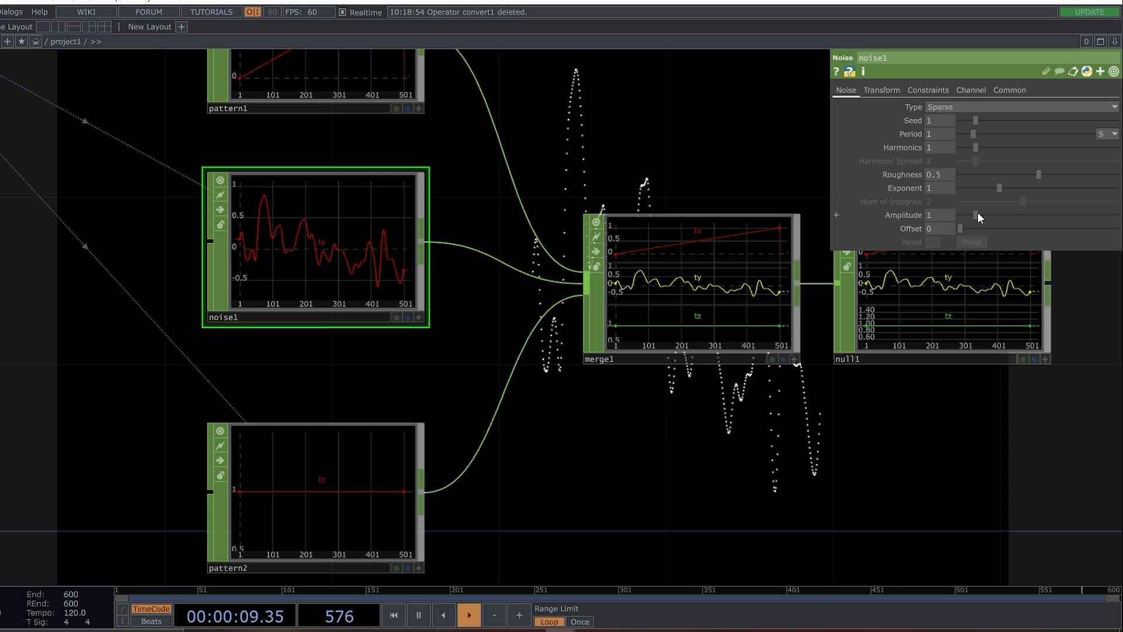
pyautogui.scroll(-6, 700, 381)
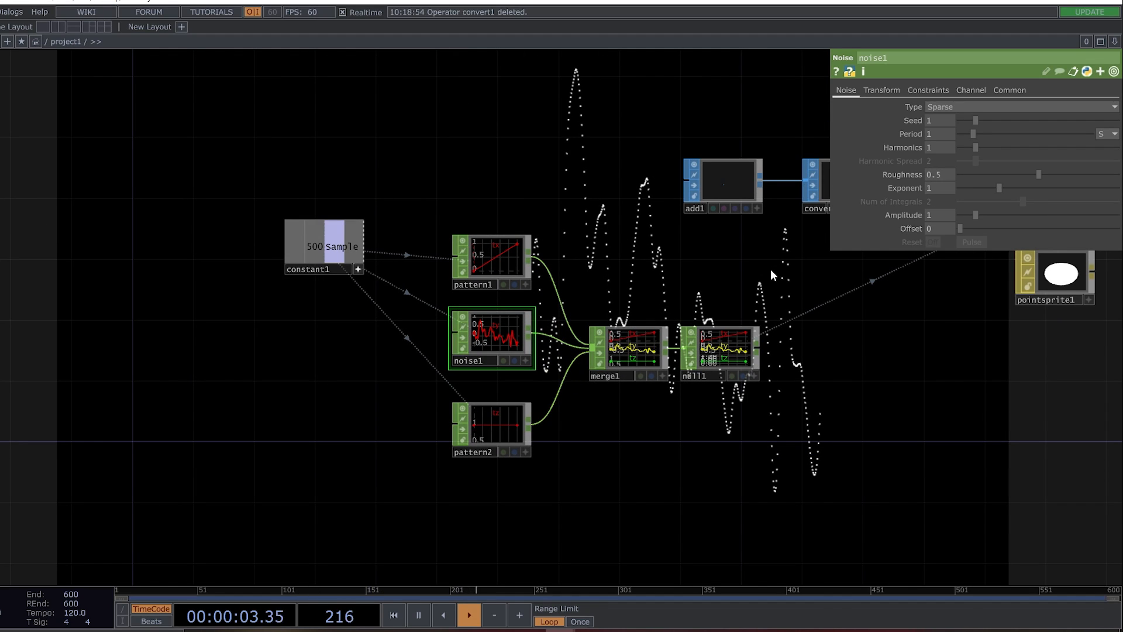
# Set pattern1's To Range to -2 and 2 to spread the points across the full render width.
pyautogui.moveTo(673, 539); pyautogui.dragTo(525, 300)
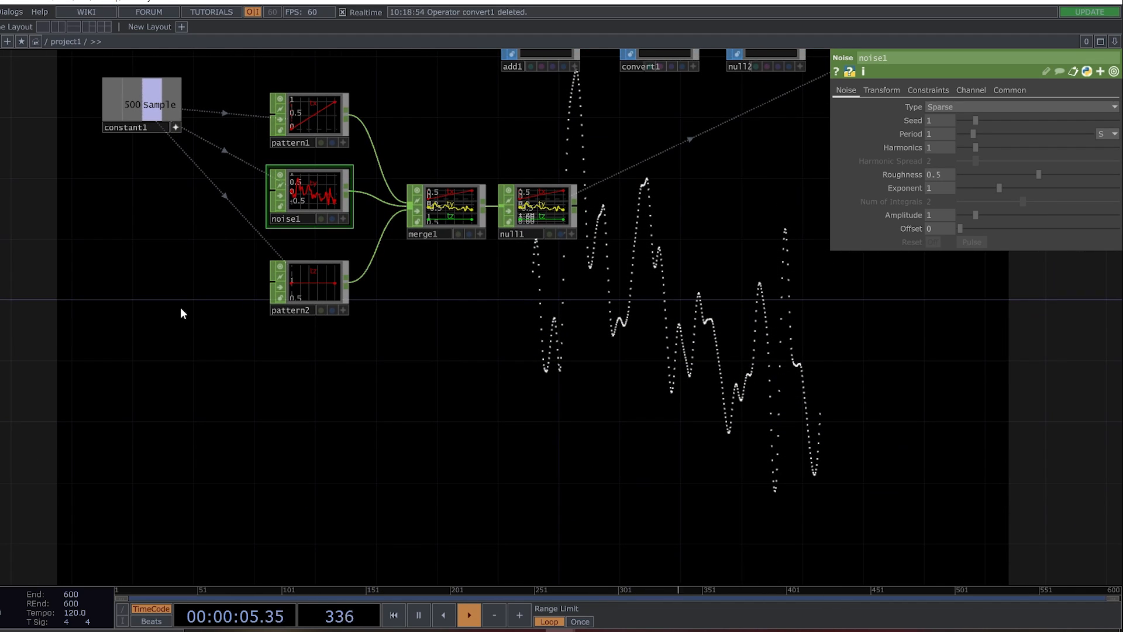
pyautogui.moveTo(471, 141); pyautogui.dragTo(481, 220)
pyautogui.click(338, 195)
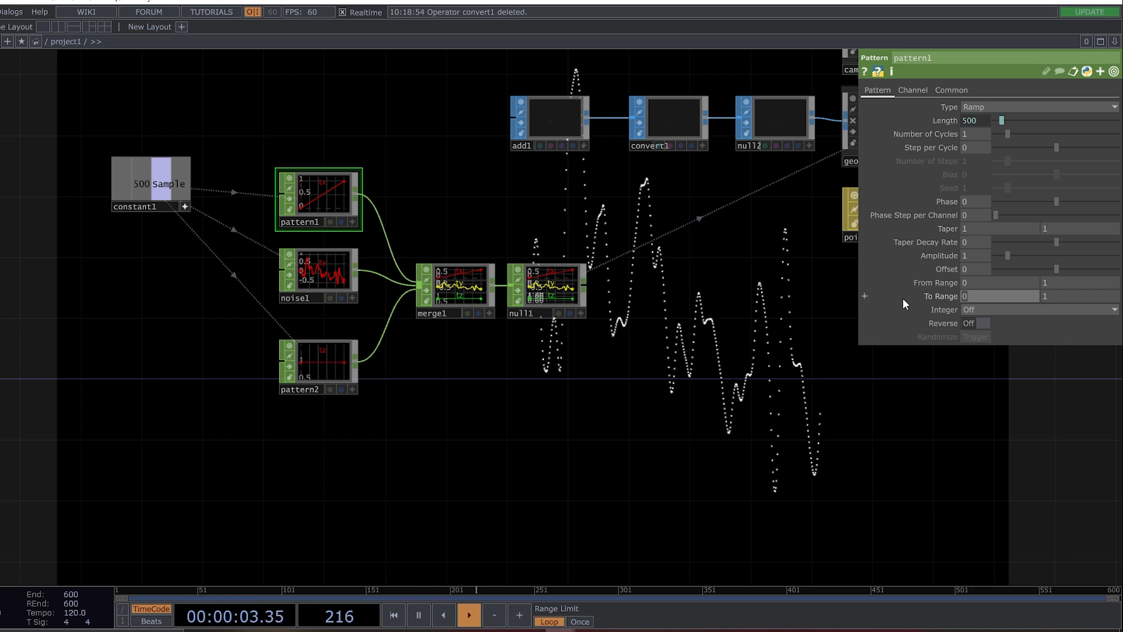
pyautogui.click(1016, 298)
pyautogui.write('-2')
pyautogui.click(1054, 298)
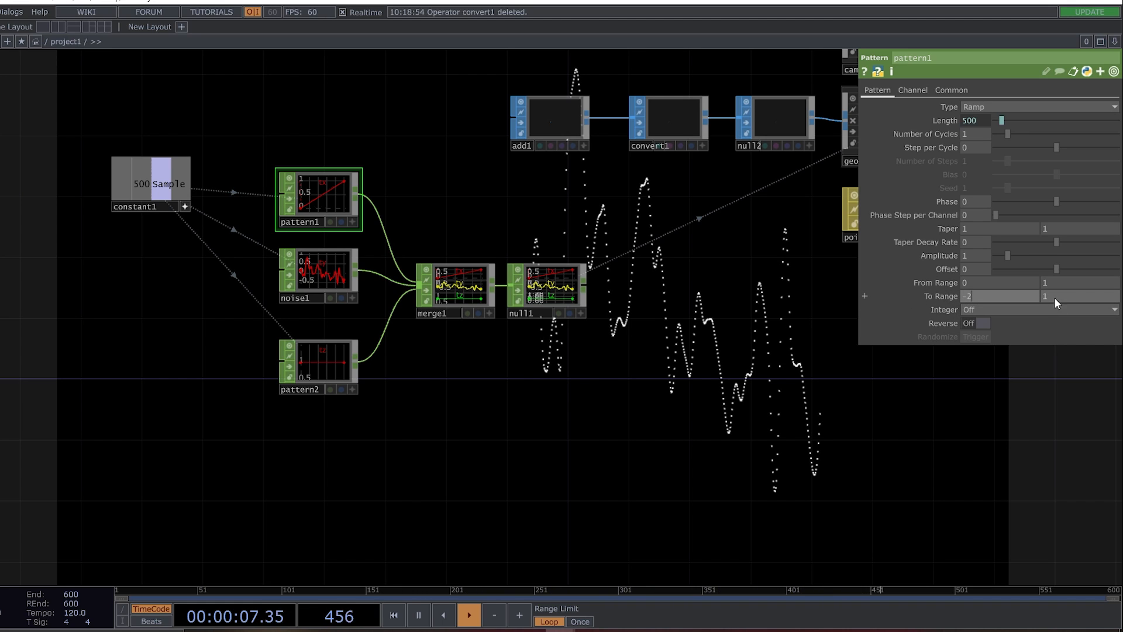
pyautogui.write('2')
pyautogui.press('Return')
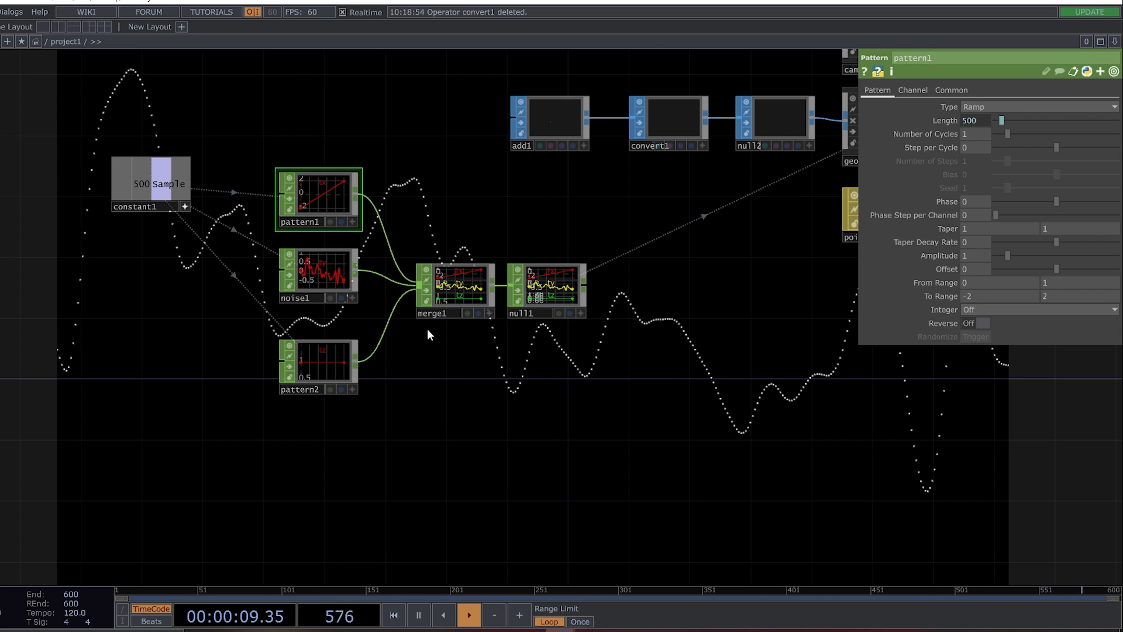
# Animate noise1 by entering the expression absTime.frame *.8 for its Z translation.
pyautogui.scroll(-4, 696, 439)
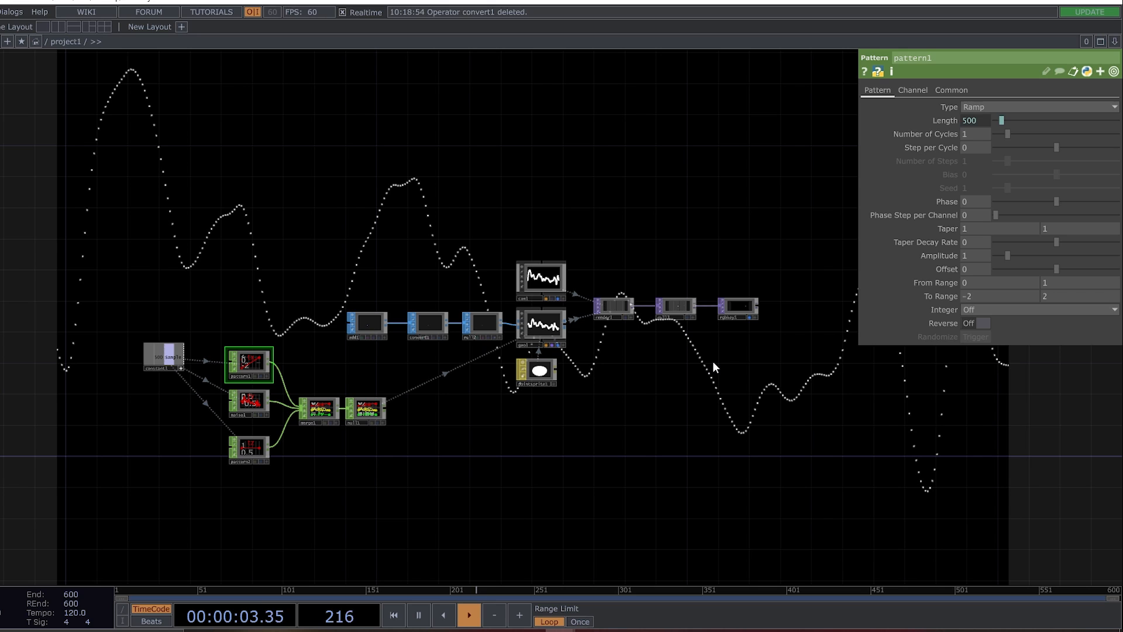
pyautogui.click(250, 401)
pyautogui.click(916, 91)
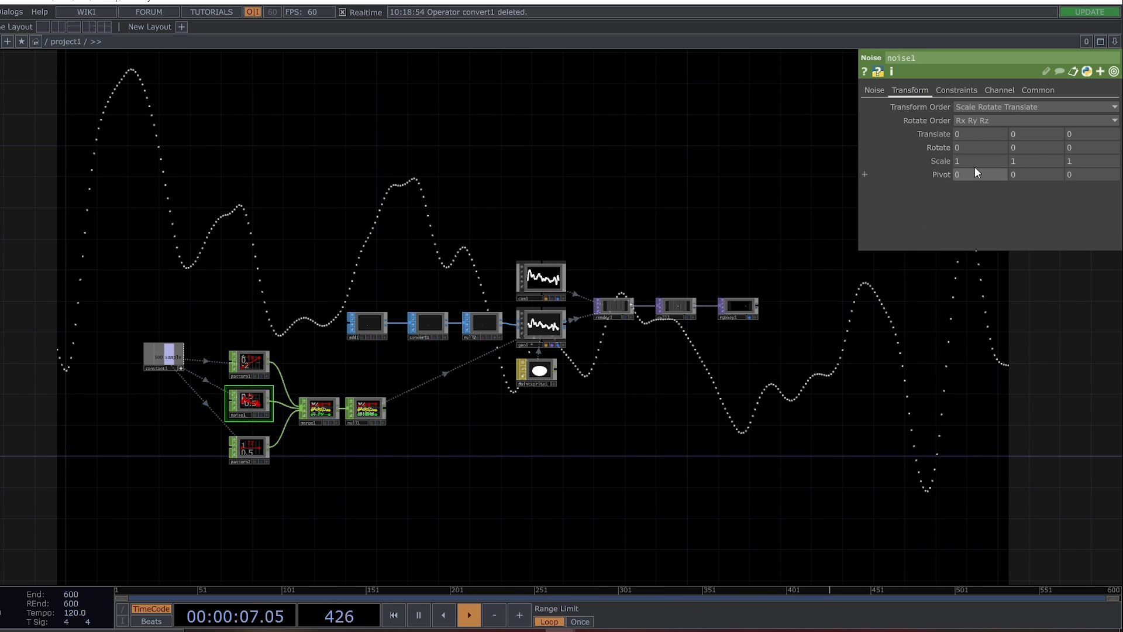
pyautogui.click(935, 134)
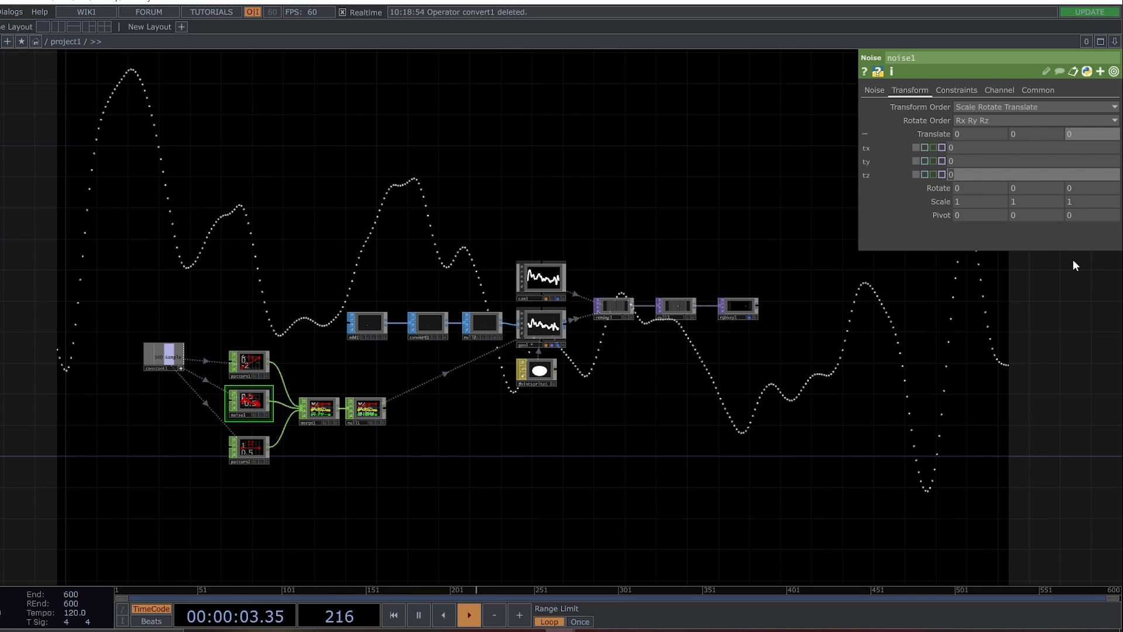
pyautogui.write('absTime.frame *.')
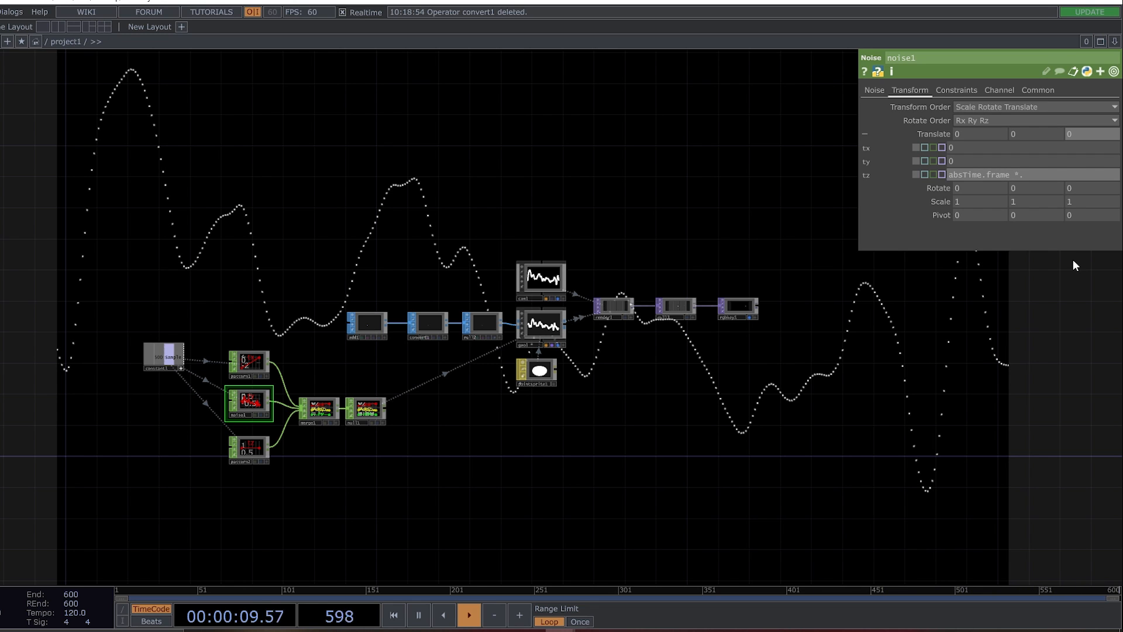
pyautogui.write('8')
pyautogui.press('Return')
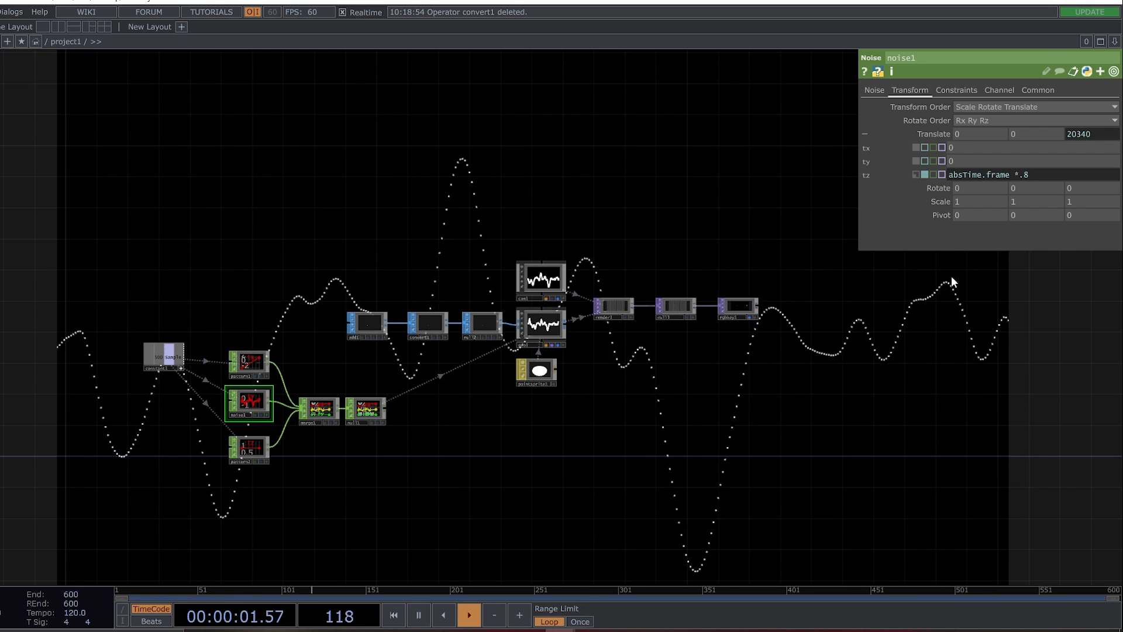
# Set noise1's Period to 3 to smooth the animated wave.
pyautogui.scroll(1, 248, 404)
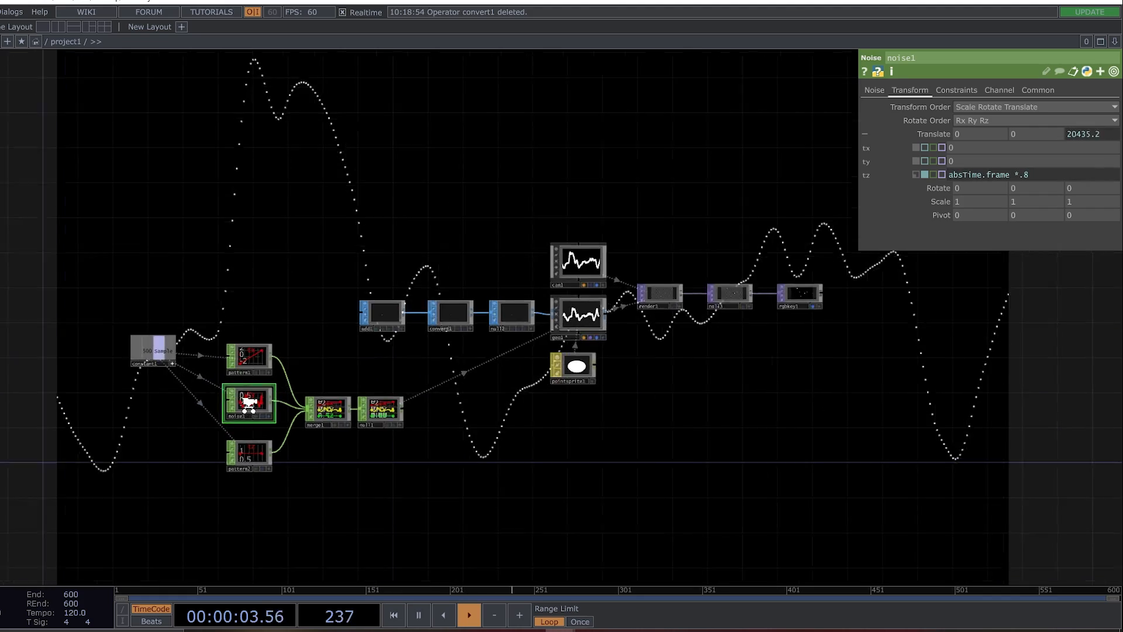
pyautogui.scroll(1, 248, 404)
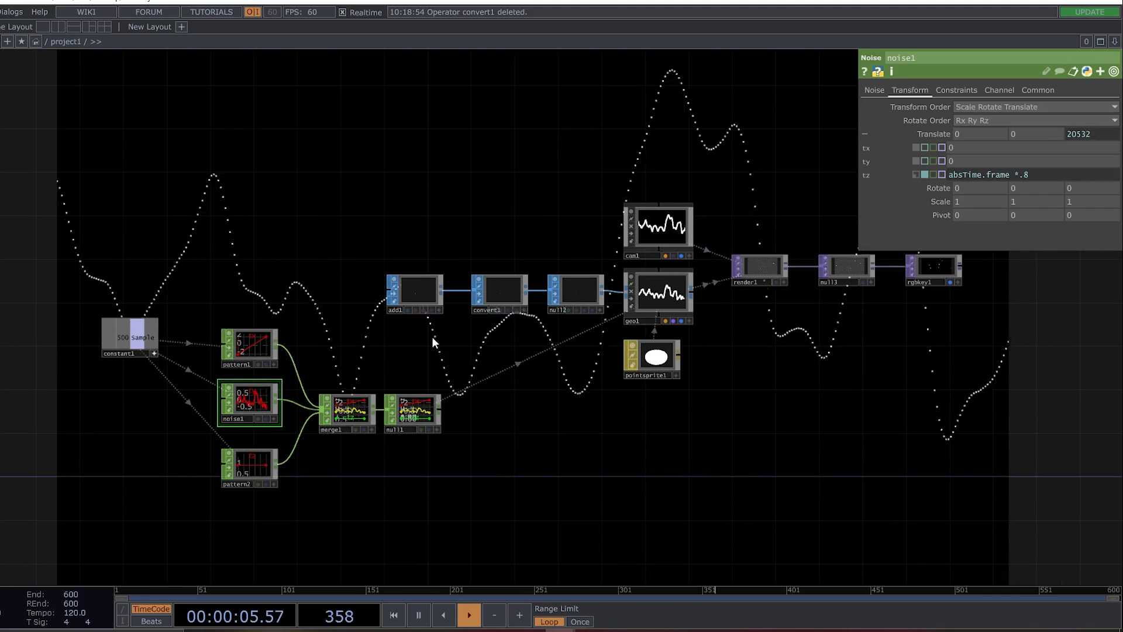
pyautogui.click(875, 90)
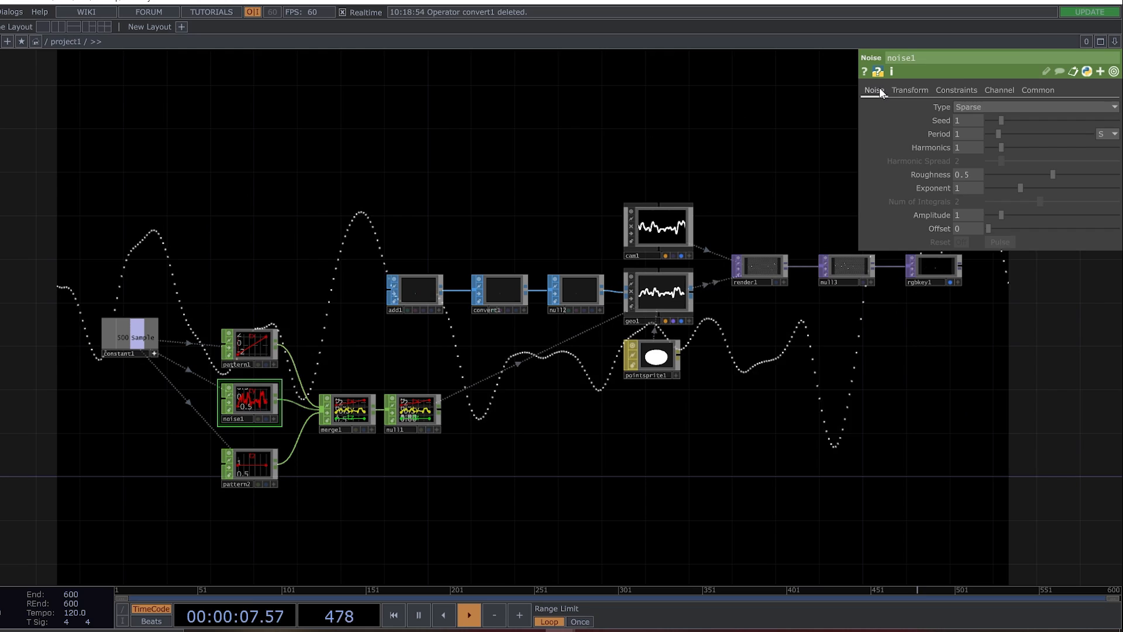
pyautogui.click(963, 135)
pyautogui.write('3')
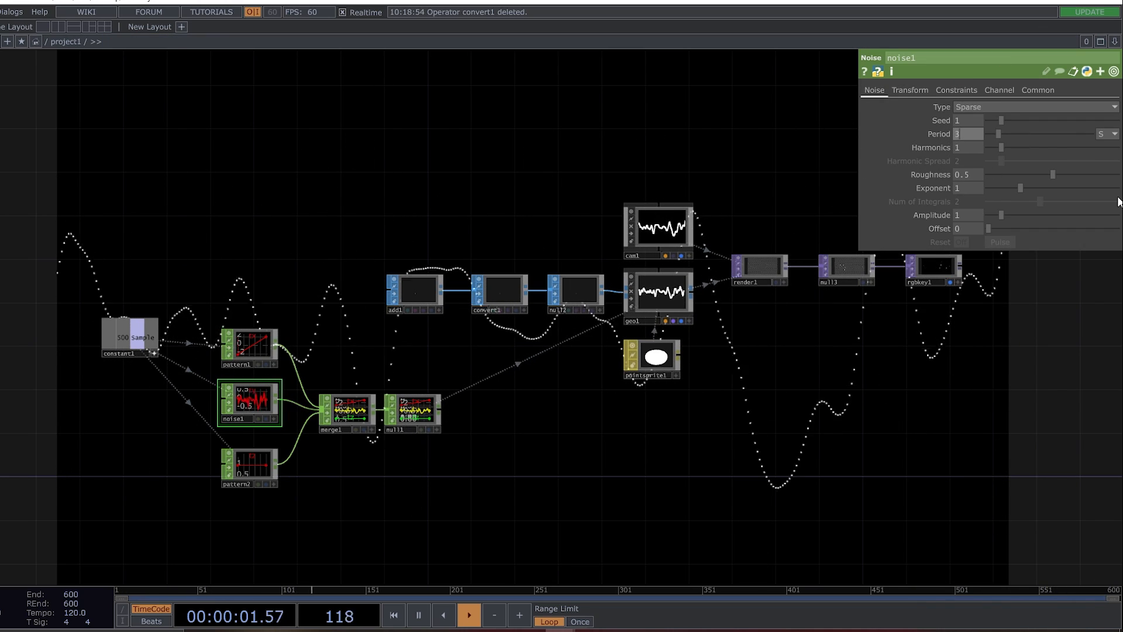
pyautogui.press('Return')
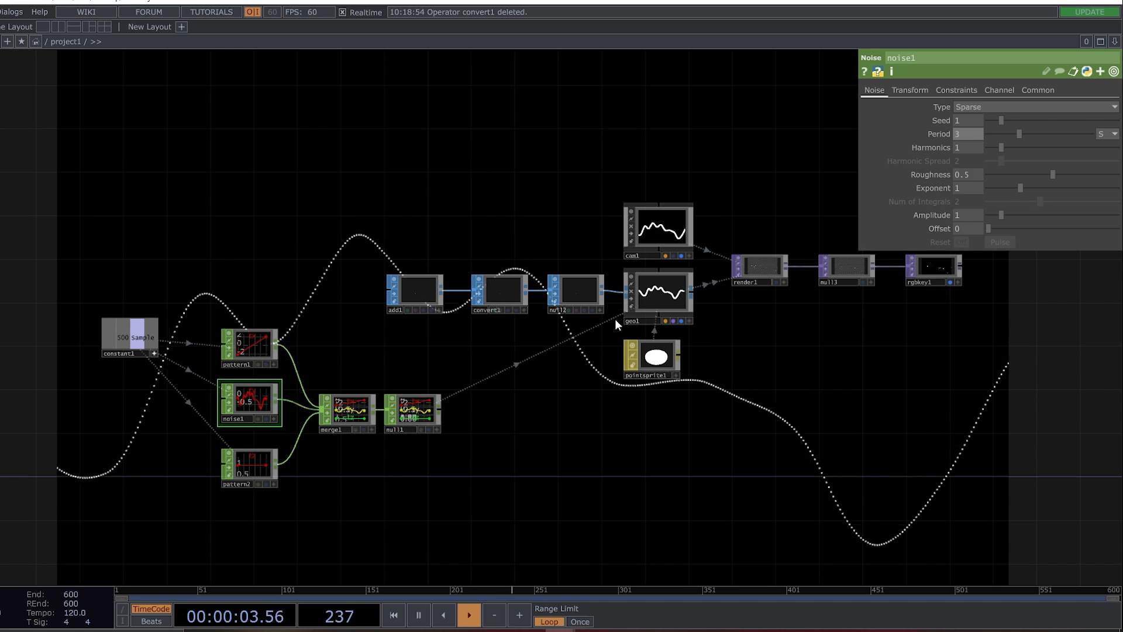
# Move rgbkey1 far away from null3 to make room for operators between them.
pyautogui.moveTo(587, 478); pyautogui.dragTo(327, 430)
pyautogui.moveTo(578, 411); pyautogui.dragTo(298, 518)
pyautogui.moveTo(399, 328); pyautogui.dragTo(858, 334)
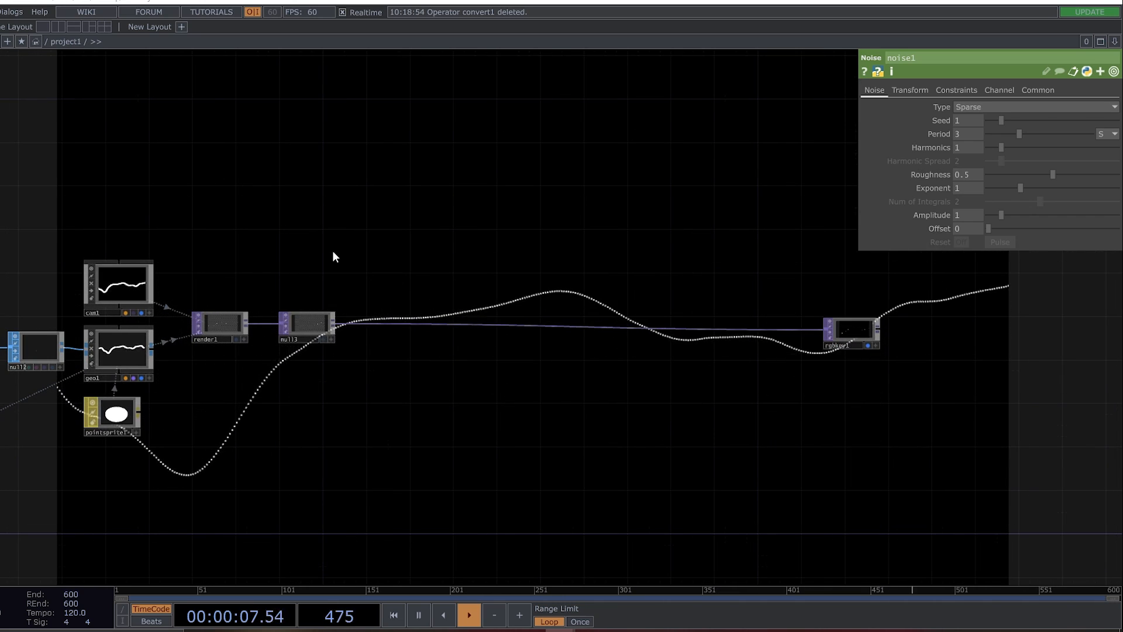
# Create a connected chain of Feedback, Level, Transform and Composite TOPs, placed above the wire between null3 and rgbkey1.
pyautogui.press('Tab')
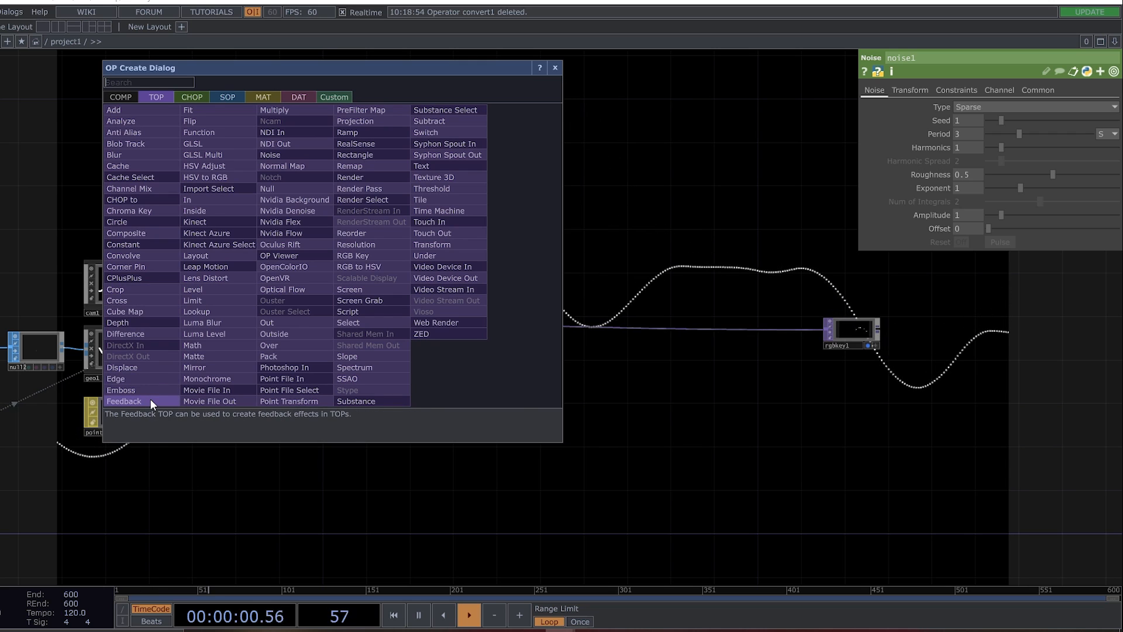
pyautogui.click(150, 399)
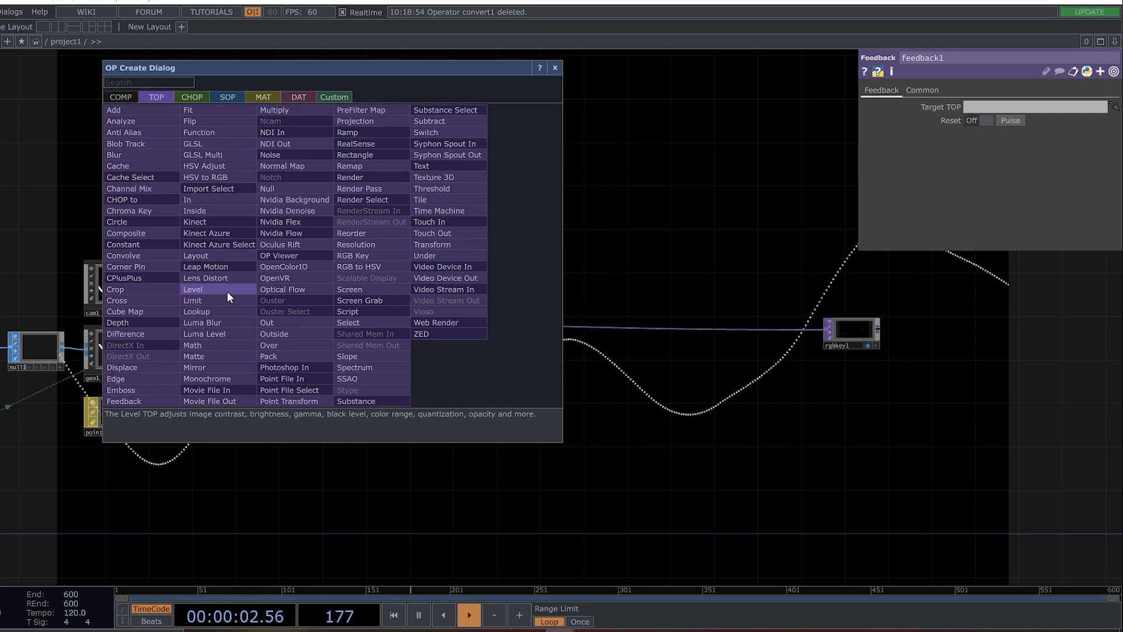
pyautogui.click(461, 242)
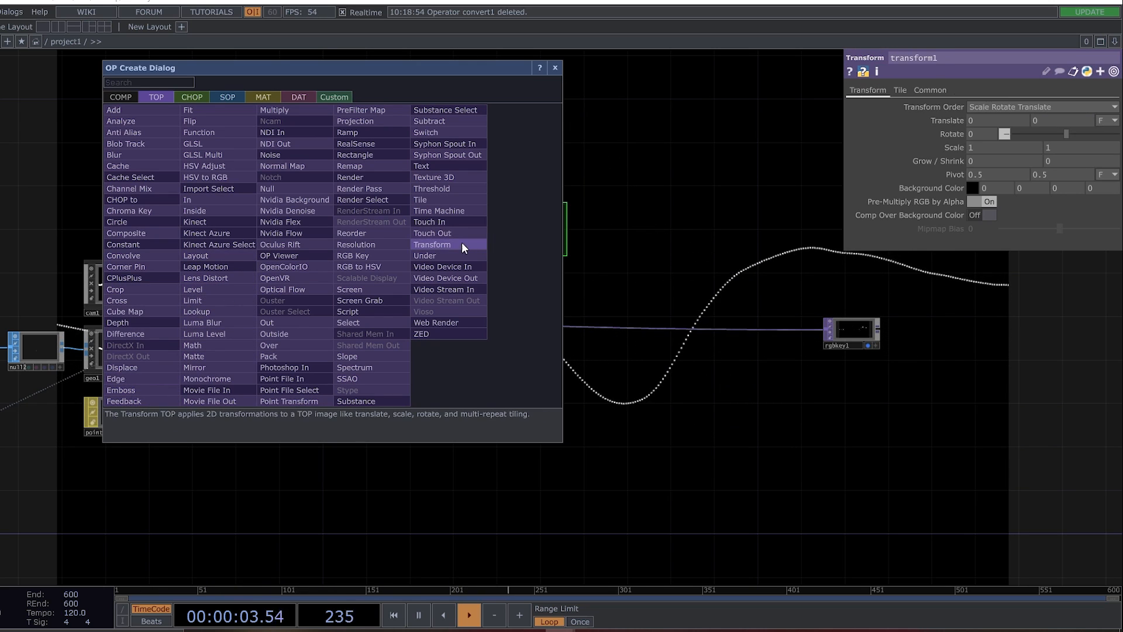
pyautogui.click(137, 234)
pyautogui.click(555, 68)
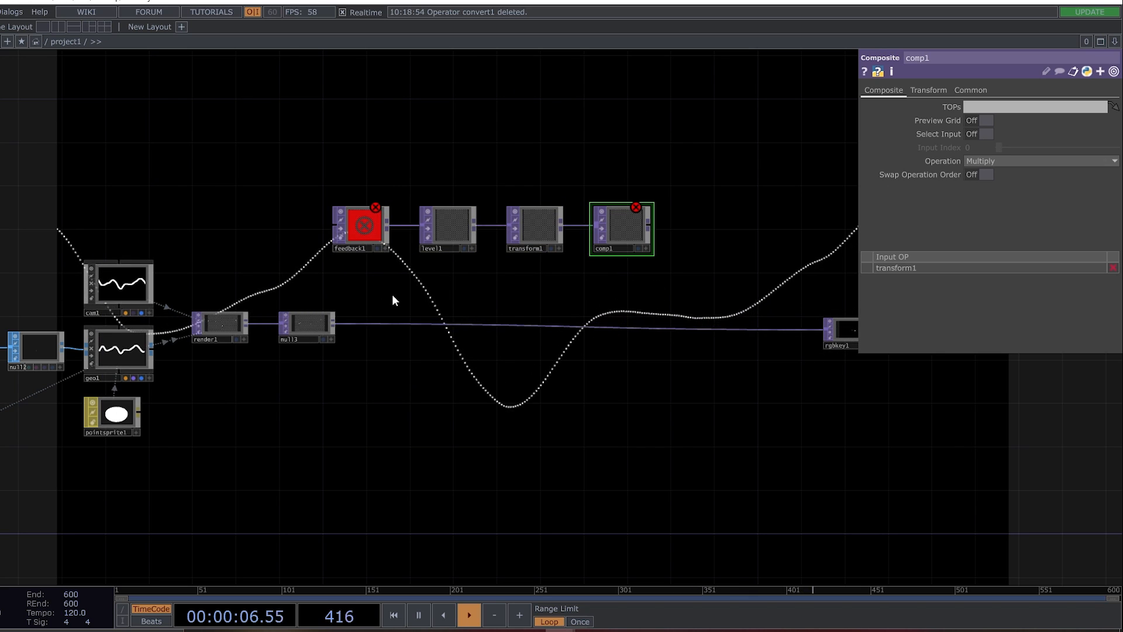
pyautogui.moveTo(362, 178); pyautogui.dragTo(672, 233)
pyautogui.click(525, 142)
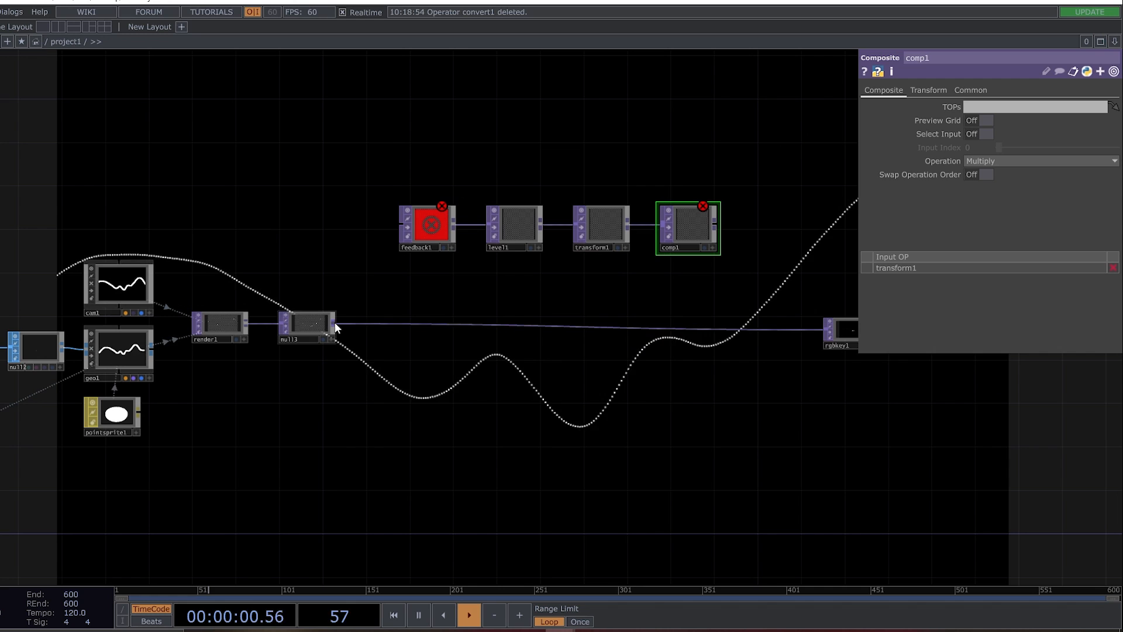
# Wire null3 into feedback1 and comp1, and assign comp1 as feedback1's Target TOP to close the loop.
pyautogui.moveTo(334, 325); pyautogui.dragTo(410, 237)
pyautogui.moveTo(699, 223); pyautogui.dragTo(688, 300)
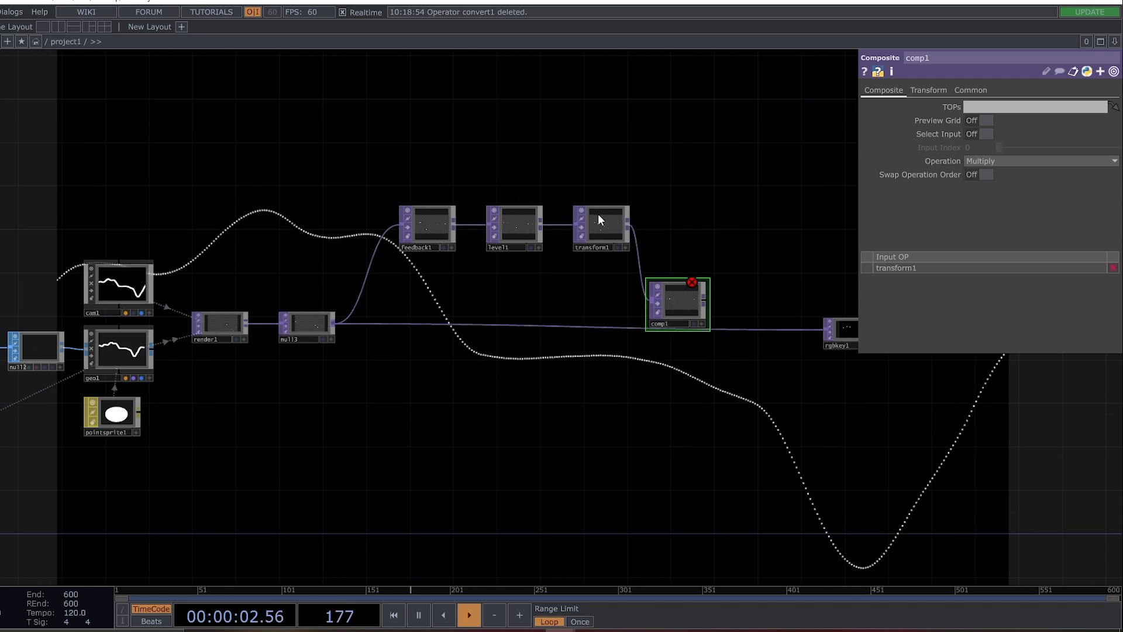
pyautogui.moveTo(337, 324); pyautogui.dragTo(1030, 106)
pyautogui.click(427, 228)
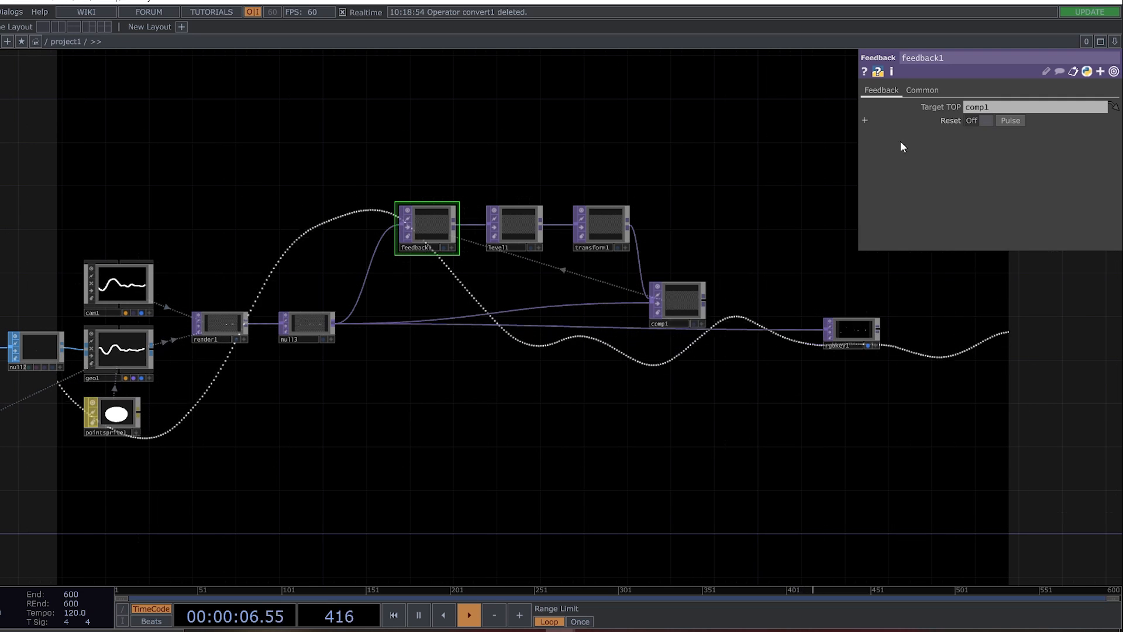
# Set comp1's Operation to Add and feed comp1 into rgbkey1 in place of null3.
pyautogui.click(677, 303)
pyautogui.click(1003, 160)
pyautogui.click(971, 176)
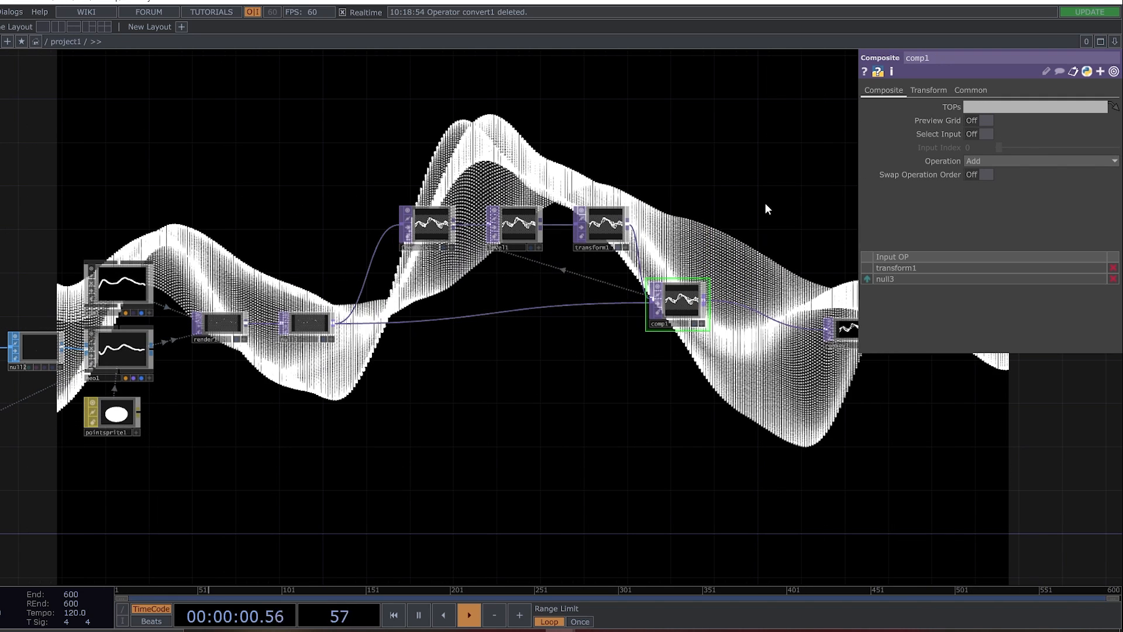
# Reset feedback1 to clear the trails, and set level1's Opacity to .97 so they fade out.
pyautogui.click(433, 227)
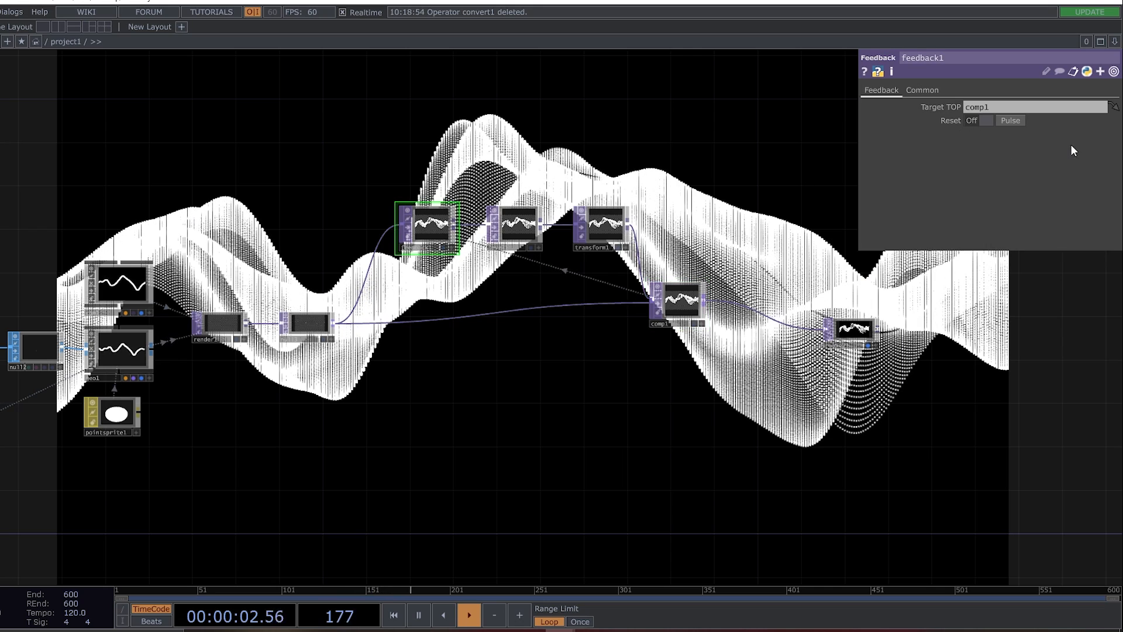
pyautogui.click(1011, 120)
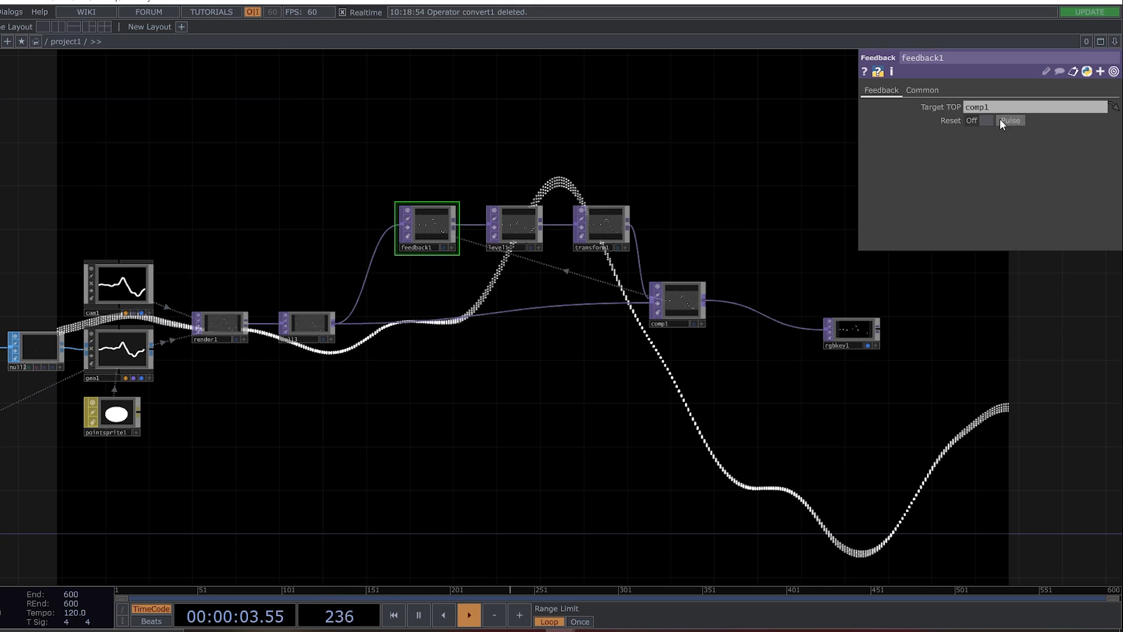
pyautogui.click(517, 224)
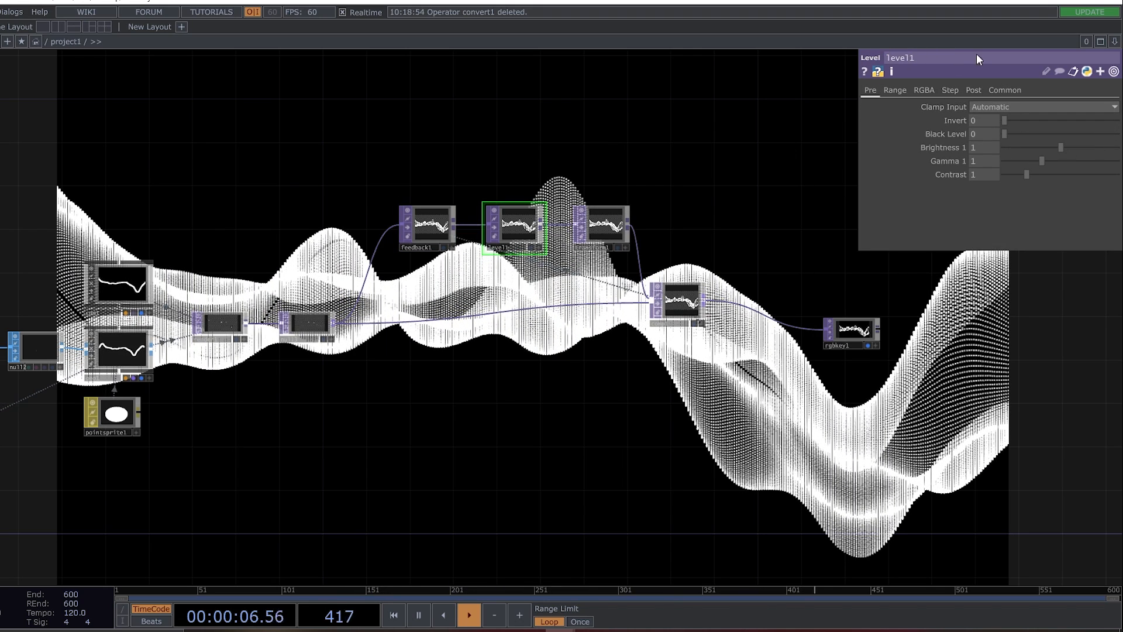
pyautogui.click(974, 89)
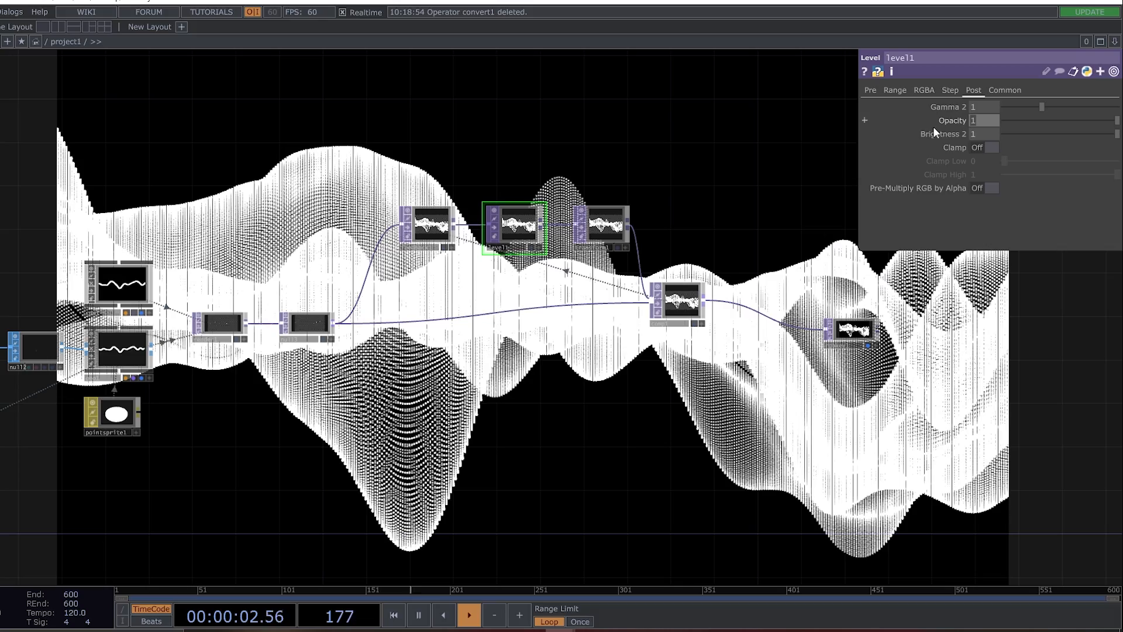
pyautogui.write('.9')
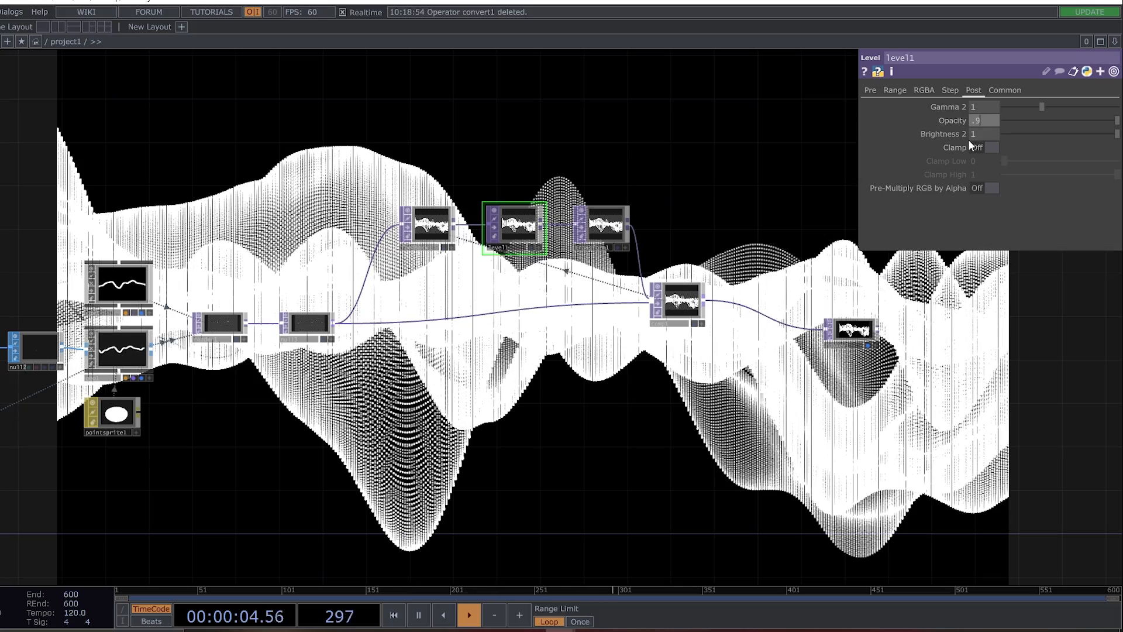
pyautogui.write('7')
pyautogui.press('Return')
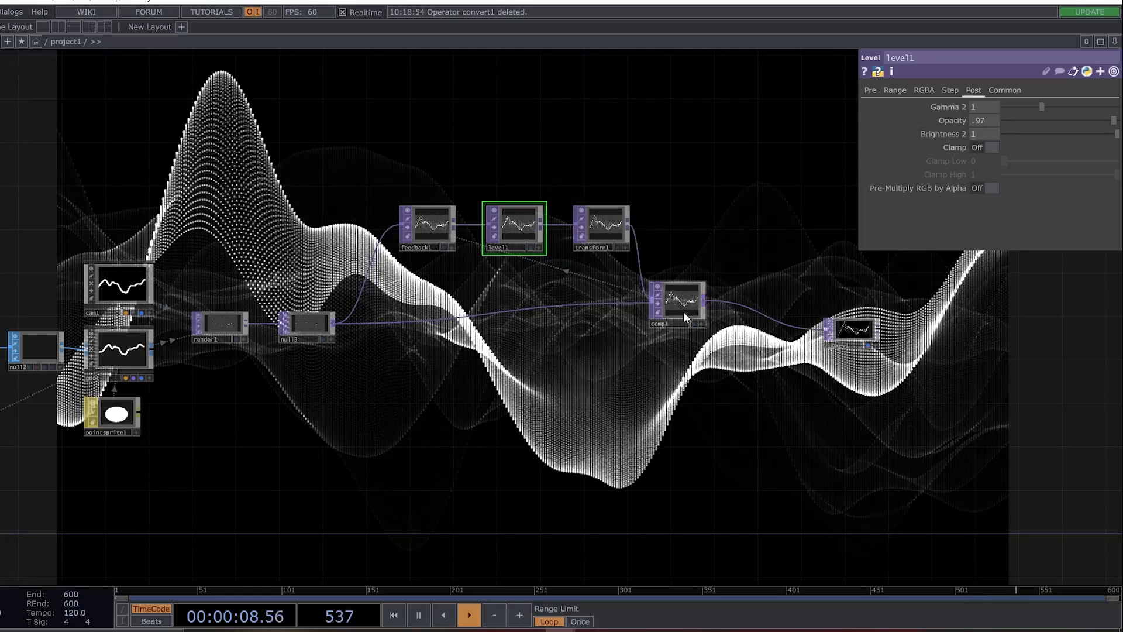
# Tidy the feedback network by lining comp1 up with null3 and lowering the feedback1, level1 and transform1 row.
pyautogui.moveTo(683, 312); pyautogui.dragTo(685, 319)
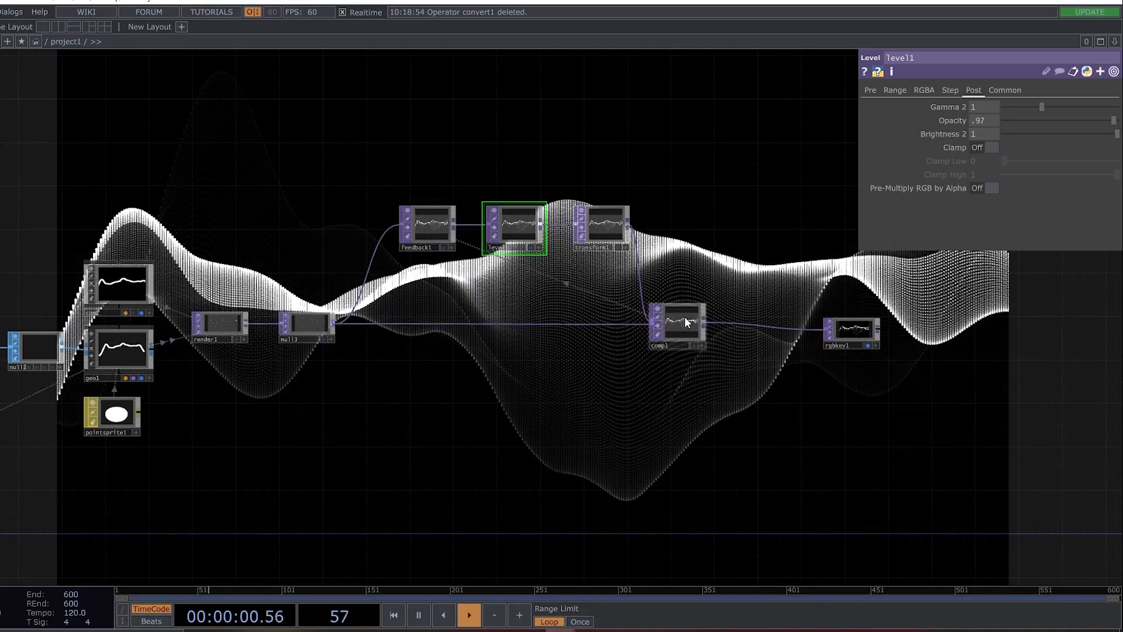
pyautogui.moveTo(413, 182); pyautogui.dragTo(596, 297)
pyautogui.click(658, 216)
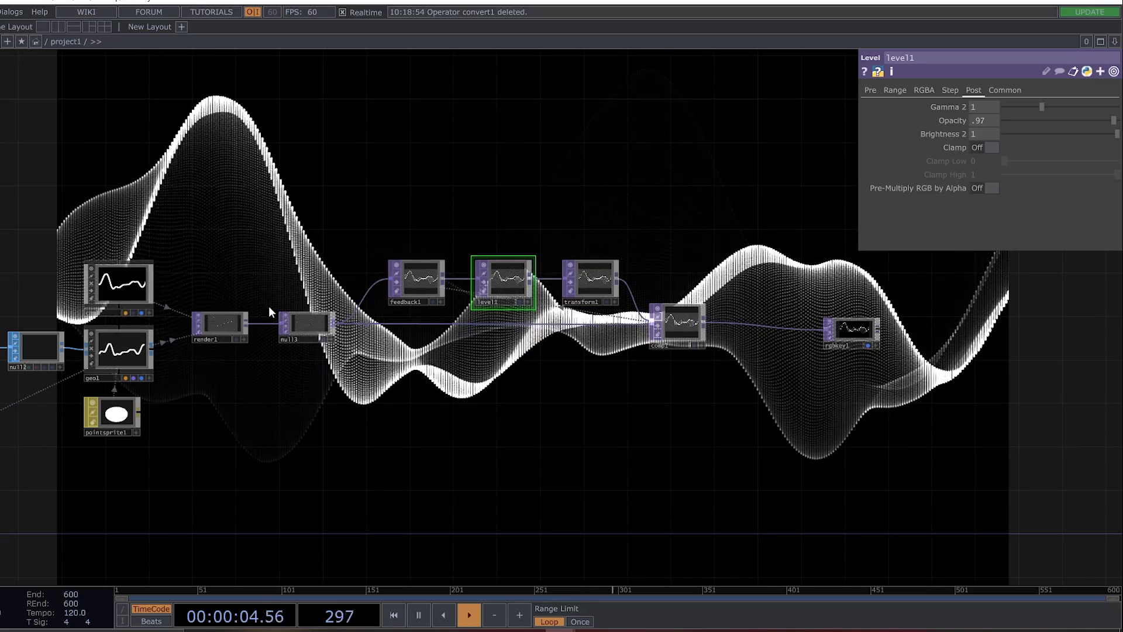
pyautogui.moveTo(672, 323); pyautogui.dragTo(726, 324)
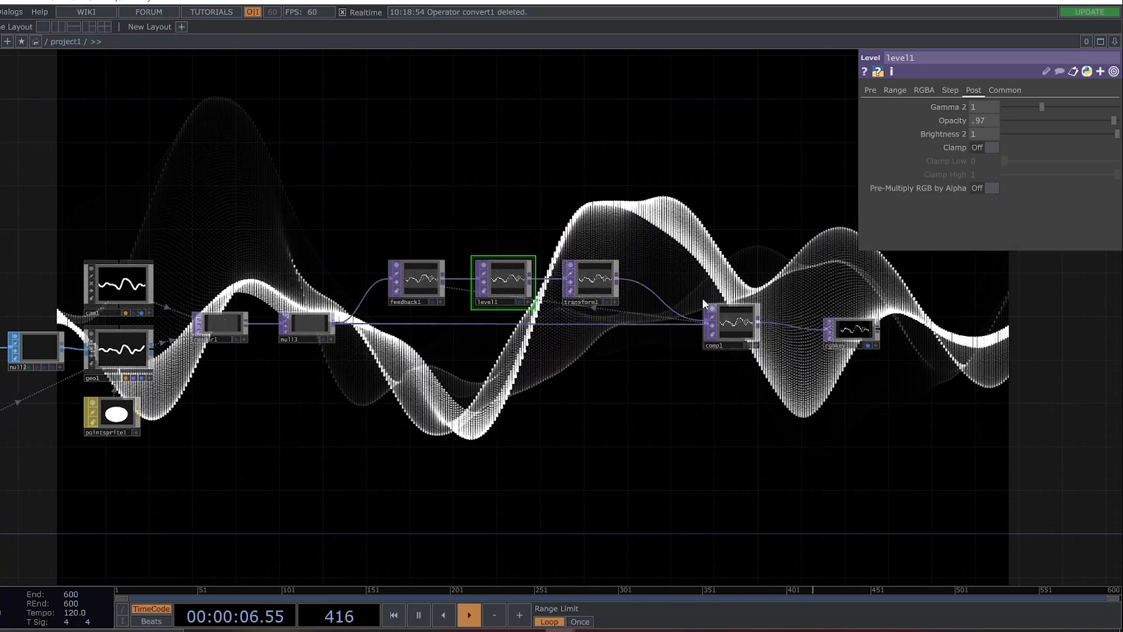
# Set transform1's vertical Scale to .98 and its horizontal Translate to 0.004 so the trails shrink and drift sideways.
pyautogui.click(591, 281)
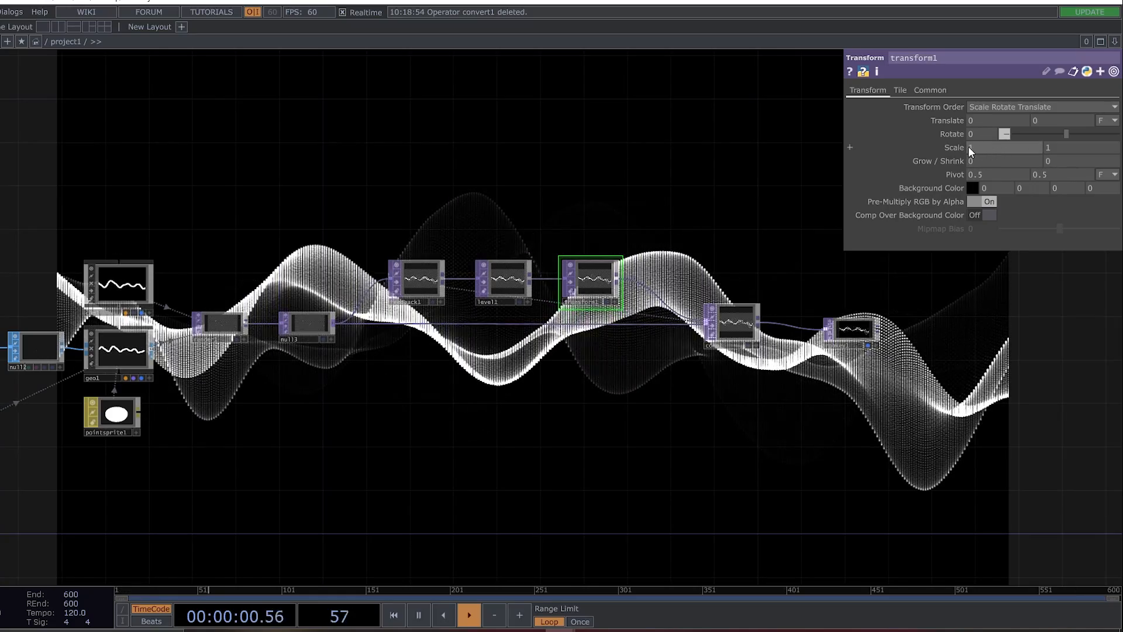
pyautogui.click(1068, 148)
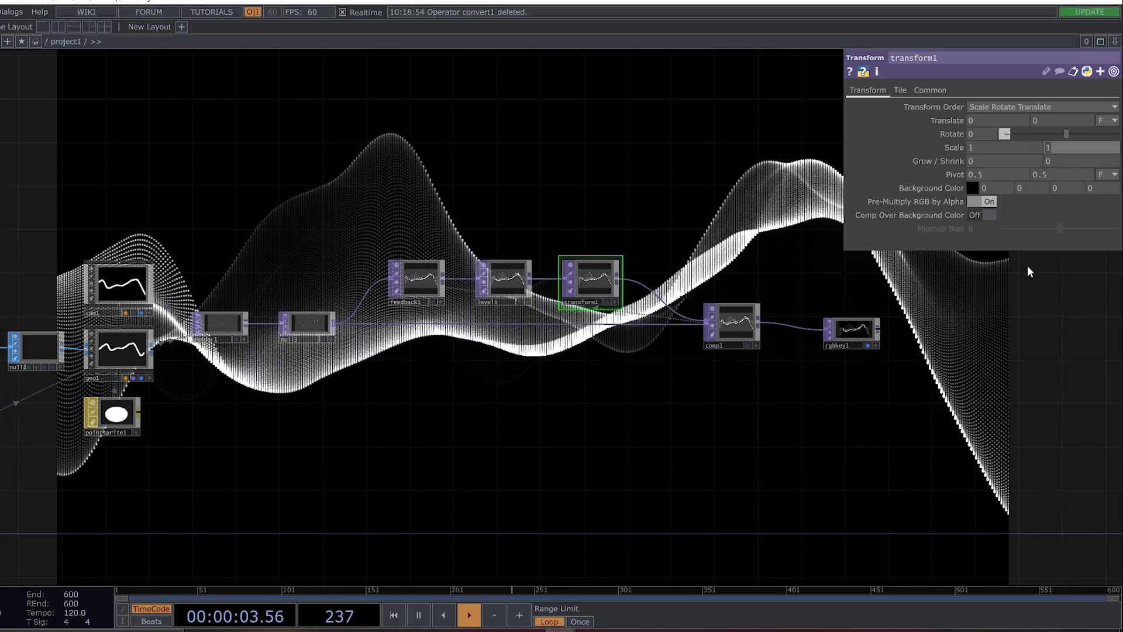
pyautogui.write('.9')
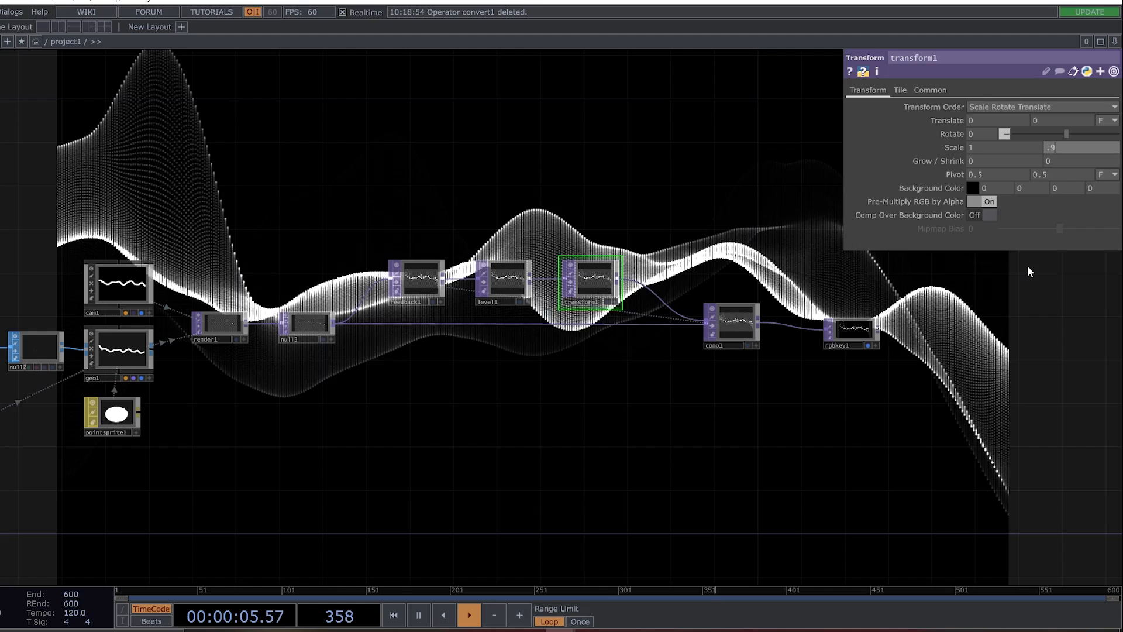
pyautogui.write('8')
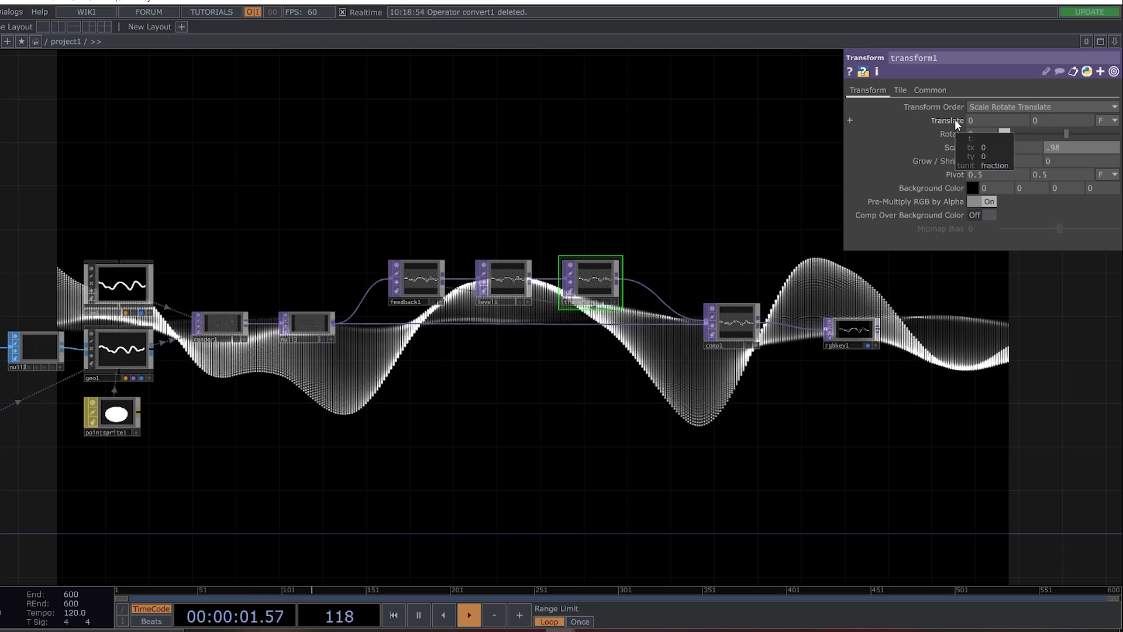
pyautogui.moveTo(981, 120); pyautogui.dragTo(1018, 147, button='middle')
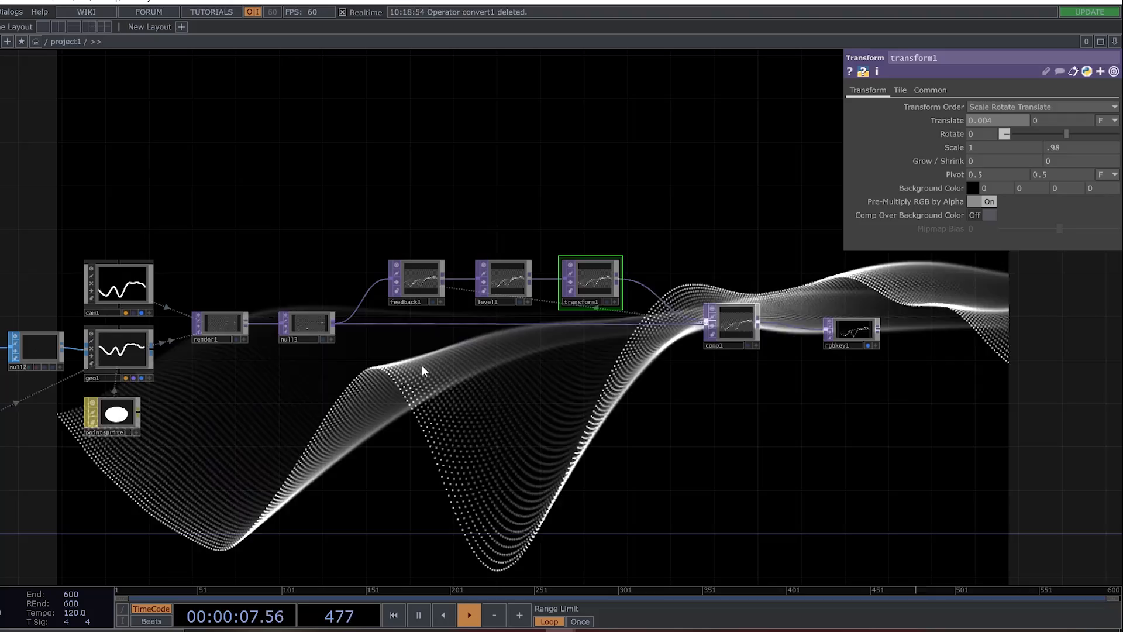
# Raise noise1's Harmonics to 2 to try a more detailed wave.
pyautogui.moveTo(444, 422); pyautogui.dragTo(796, 412)
pyautogui.moveTo(188, 257); pyautogui.dragTo(312, 171)
pyautogui.click(186, 360)
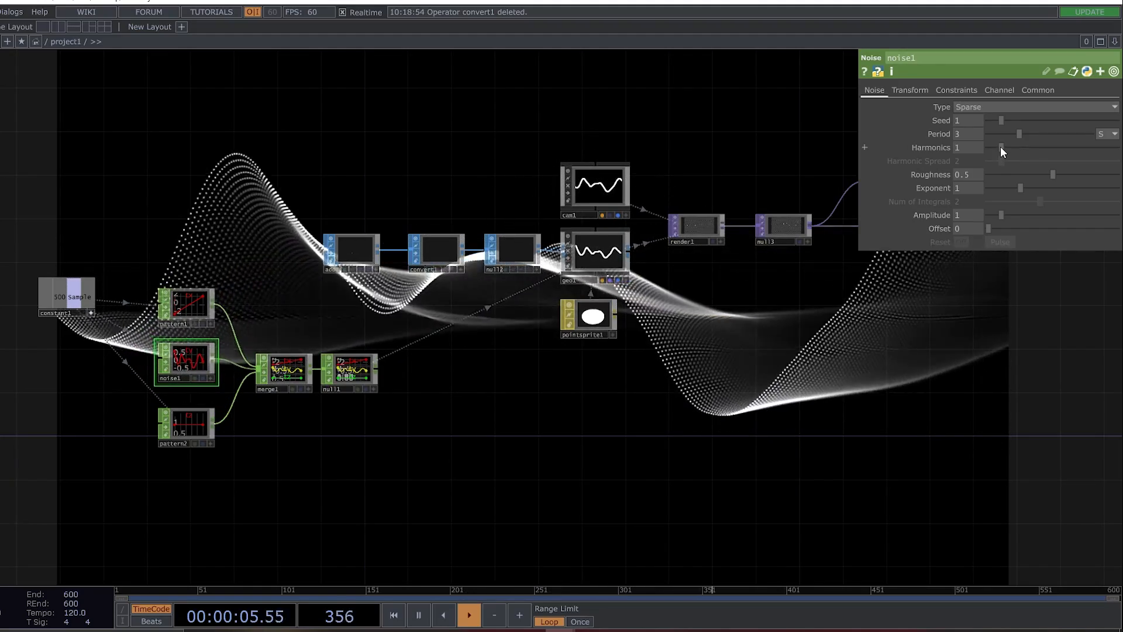
pyautogui.moveTo(1001, 147); pyautogui.dragTo(1013, 148)
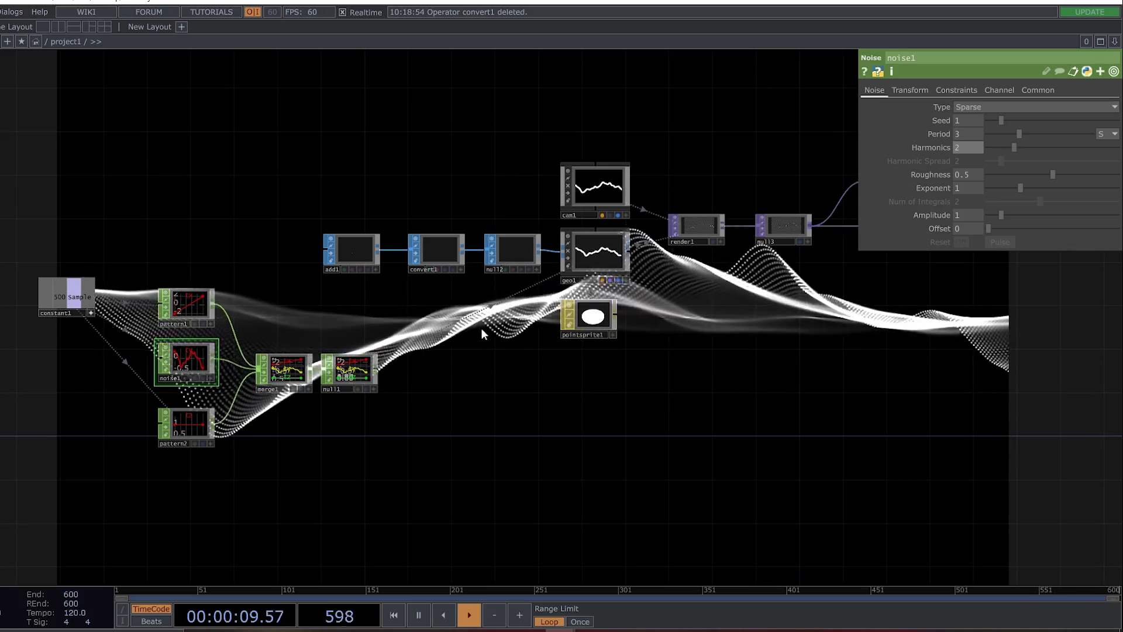
# Shape the wave by setting noise1's Amplitude to 1.3, Harmonics to 1 and Roughness to 0.31.
pyautogui.moveTo(771, 431); pyautogui.dragTo(573, 411)
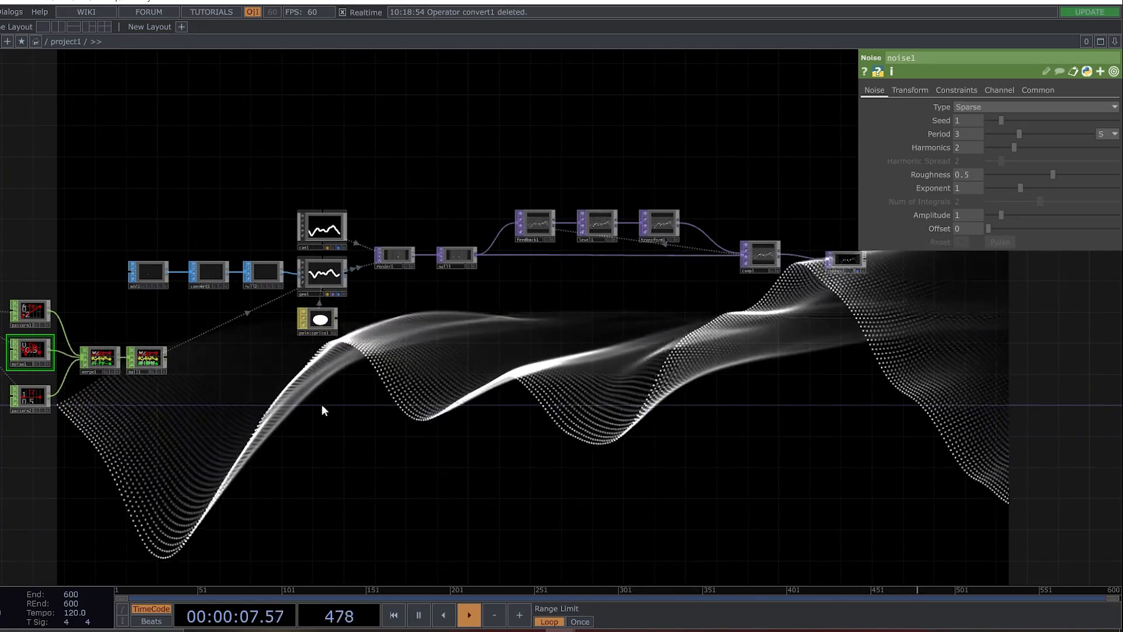
pyautogui.moveTo(420, 406); pyautogui.dragTo(520, 407)
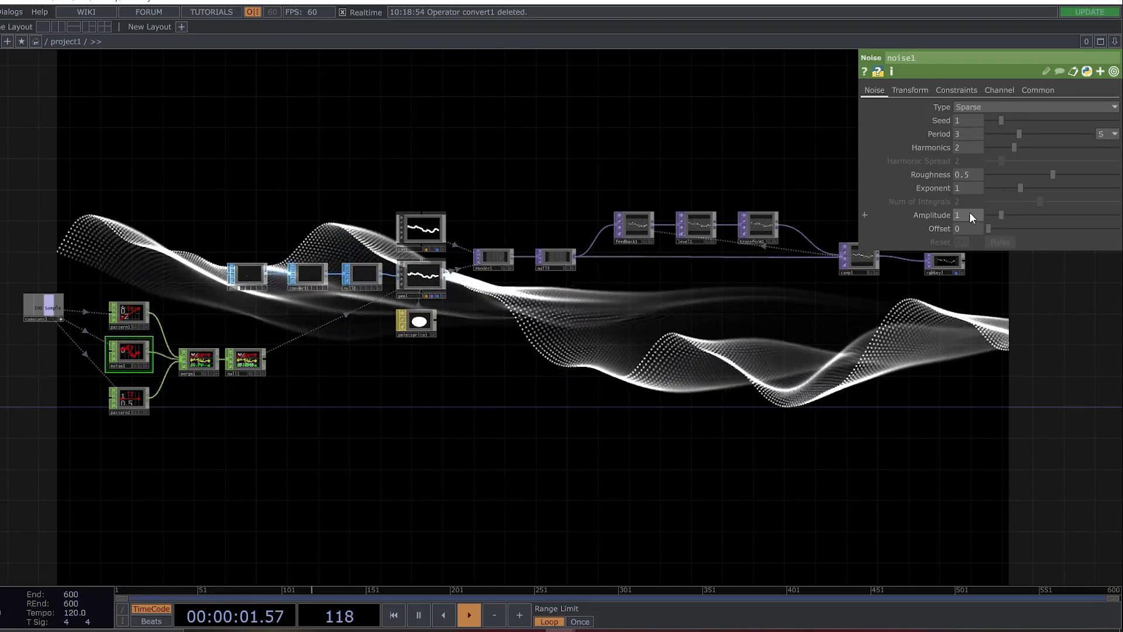
pyautogui.moveTo(966, 217); pyautogui.dragTo(971, 192, button='middle')
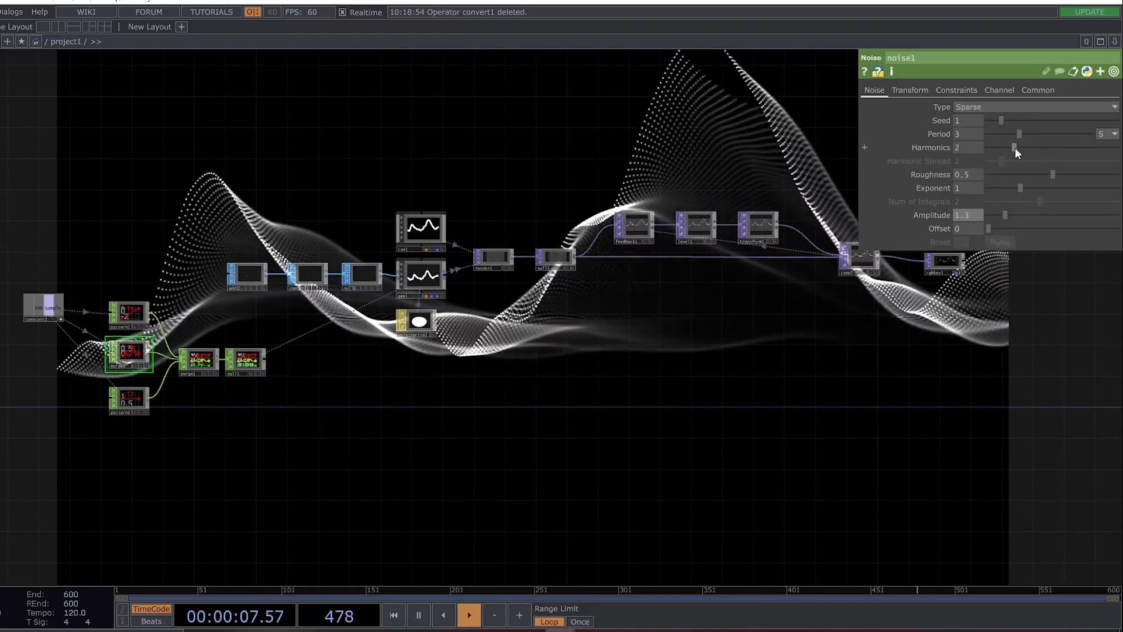
pyautogui.moveTo(1014, 148); pyautogui.dragTo(1004, 148)
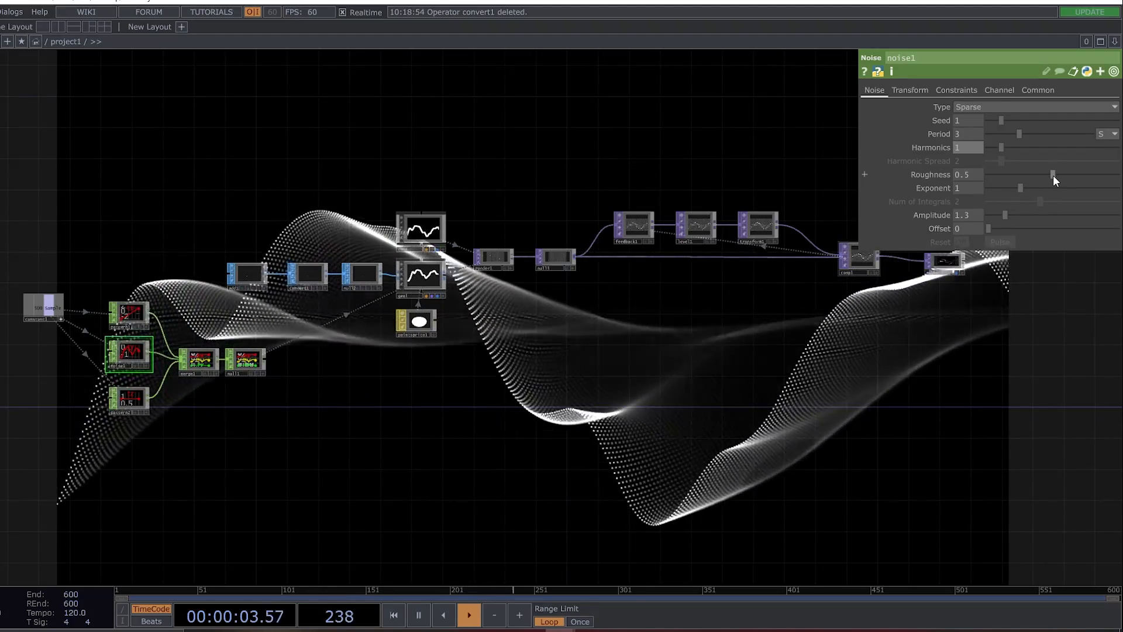
pyautogui.moveTo(1053, 175); pyautogui.dragTo(1029, 175)
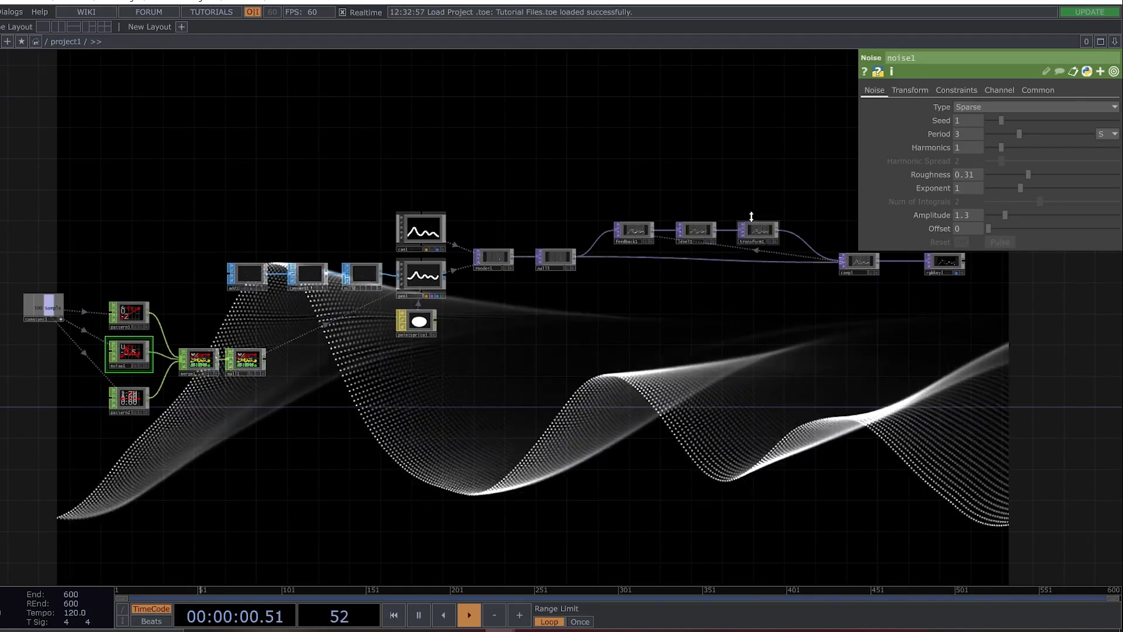
# Disconnect null3 from feedback1 and comp1, and wire null3 back into comp1.
pyautogui.rightClick(591, 247)
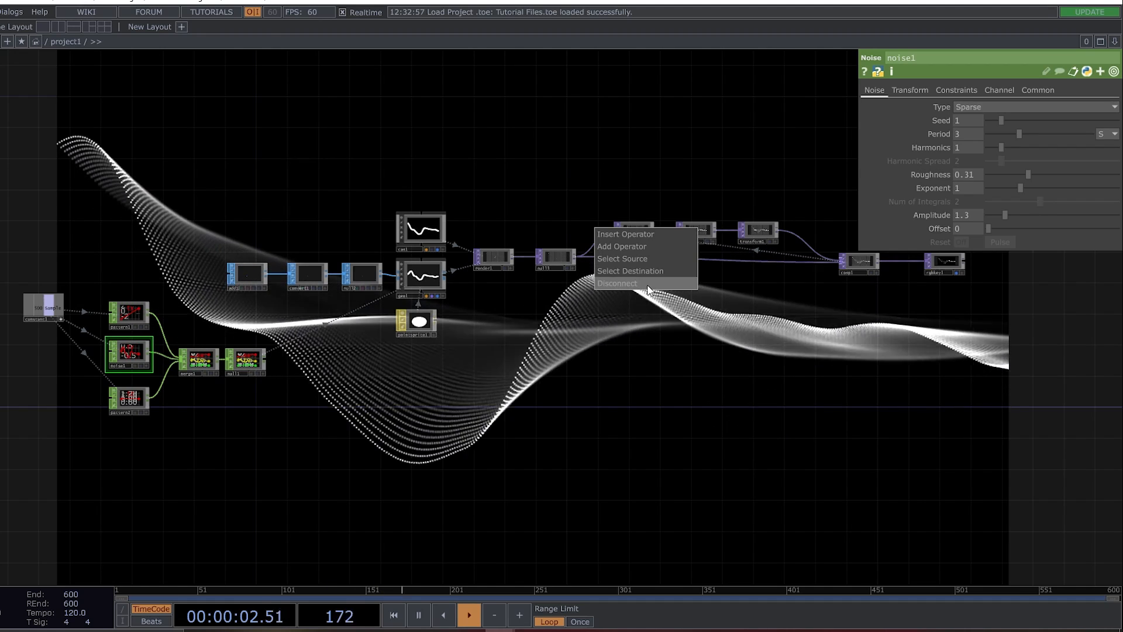
pyautogui.click(616, 285)
pyautogui.rightClick(633, 254)
pyautogui.click(668, 283)
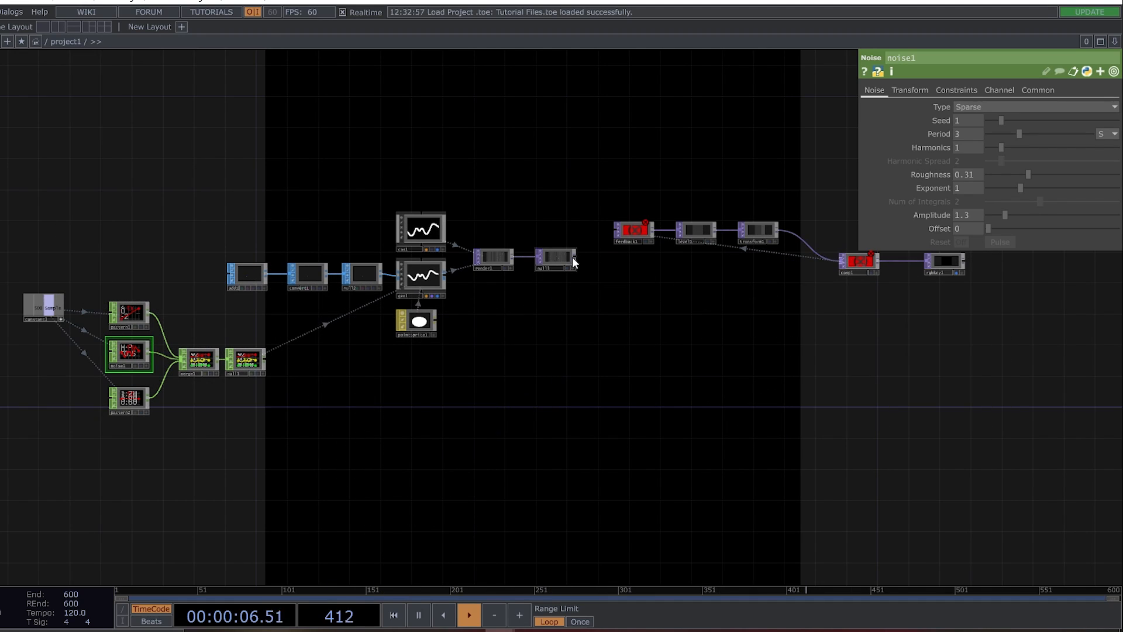
pyautogui.moveTo(575, 258); pyautogui.dragTo(862, 271)
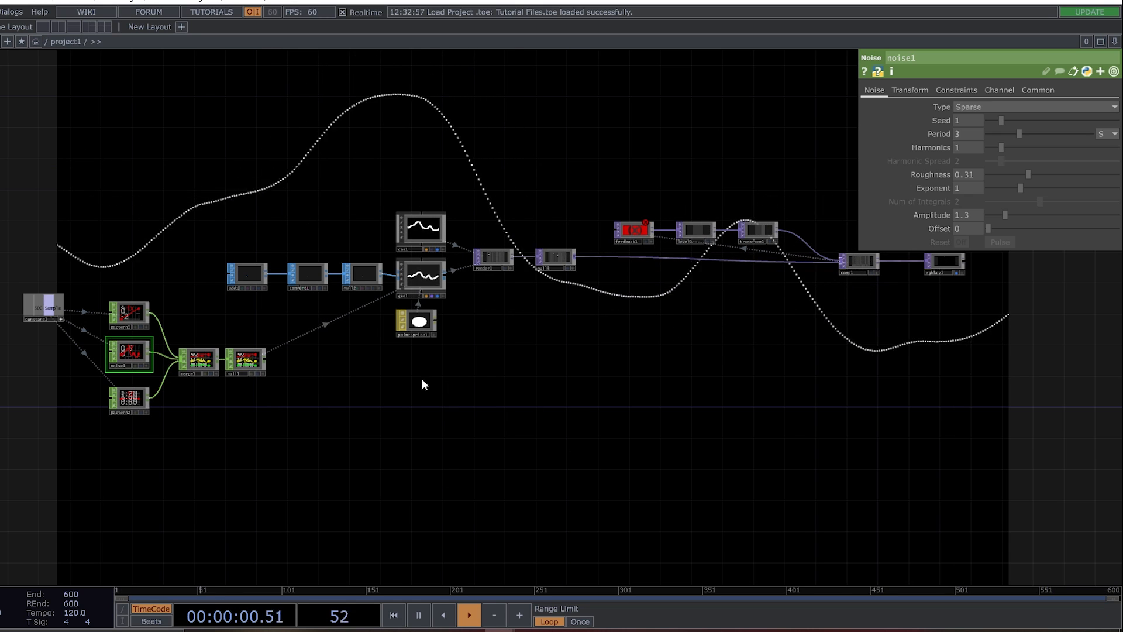
# Space out the convert1 and null2 nodes and insert a Copy SOP on the wire between them.
pyautogui.scroll(5, 246, 245)
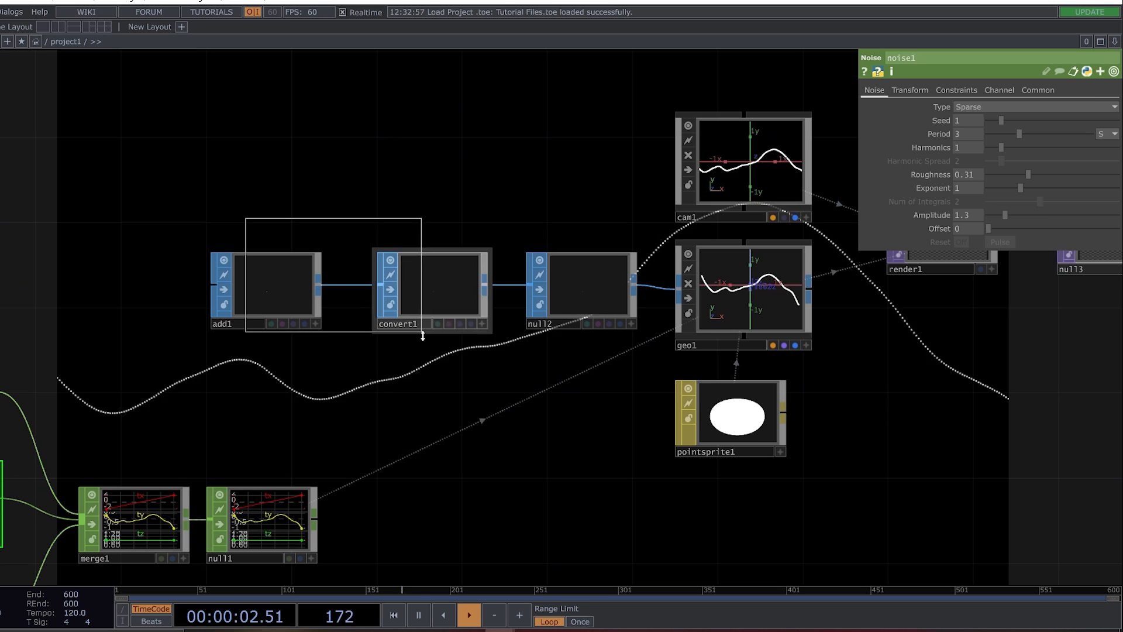
pyautogui.click(430, 303)
pyautogui.moveTo(431, 303); pyautogui.dragTo(208, 305)
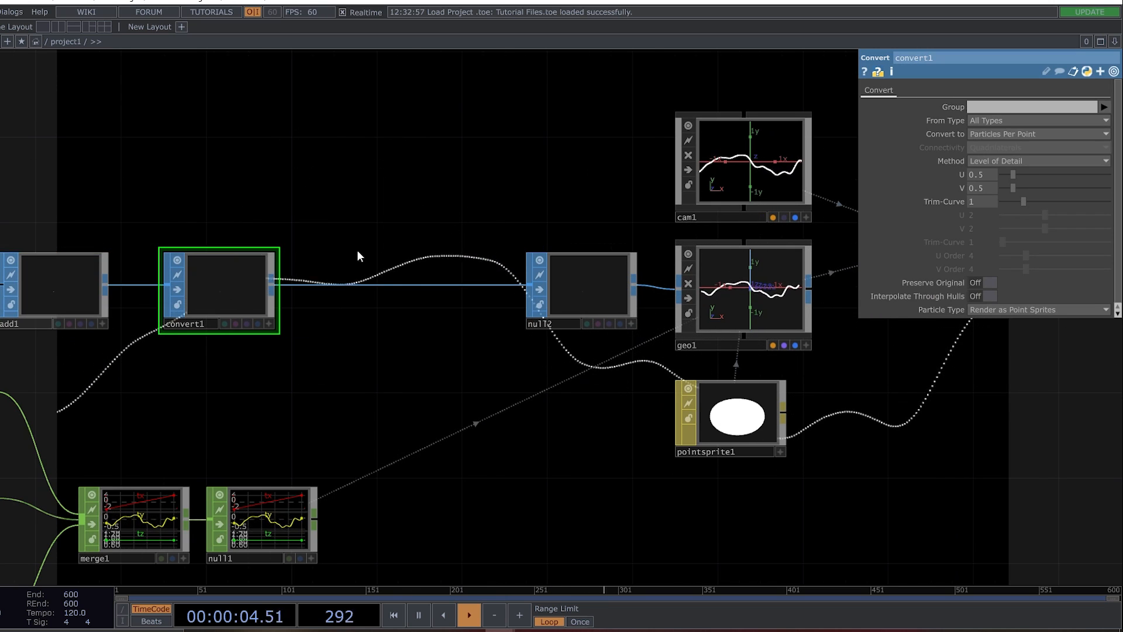
pyautogui.rightClick(383, 285)
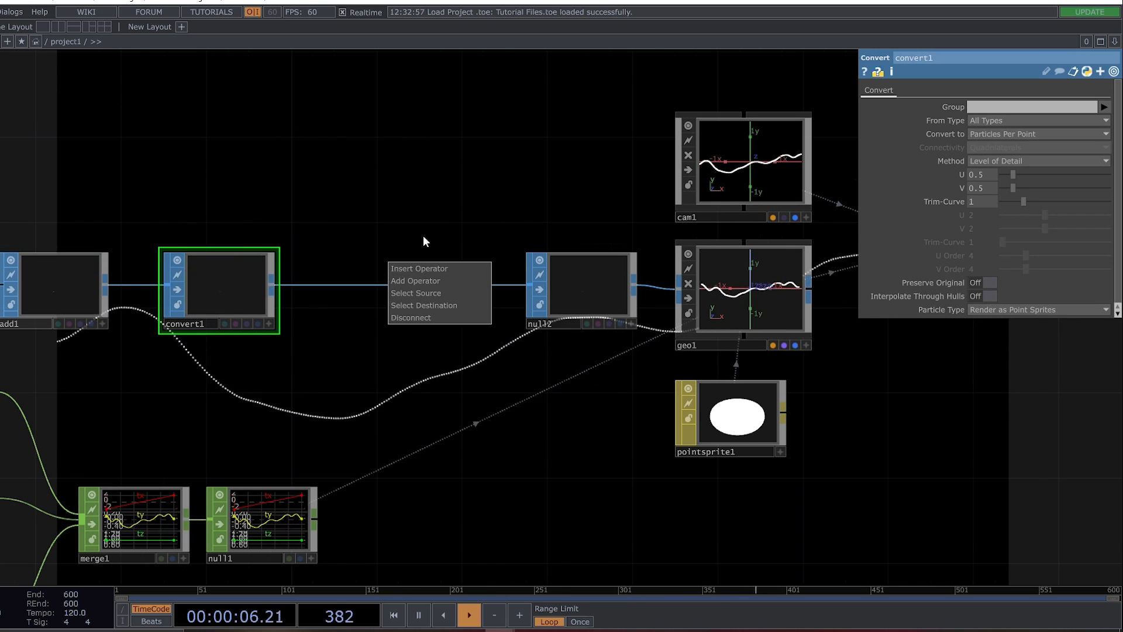
pyautogui.click(419, 268)
pyautogui.click(204, 370)
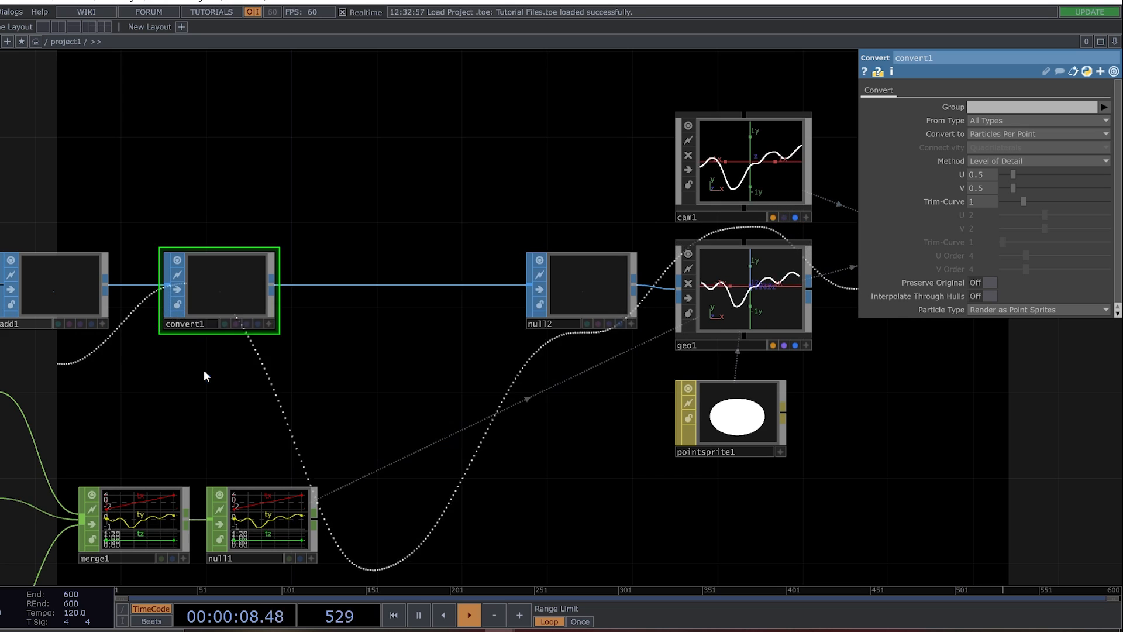
pyautogui.click(409, 270)
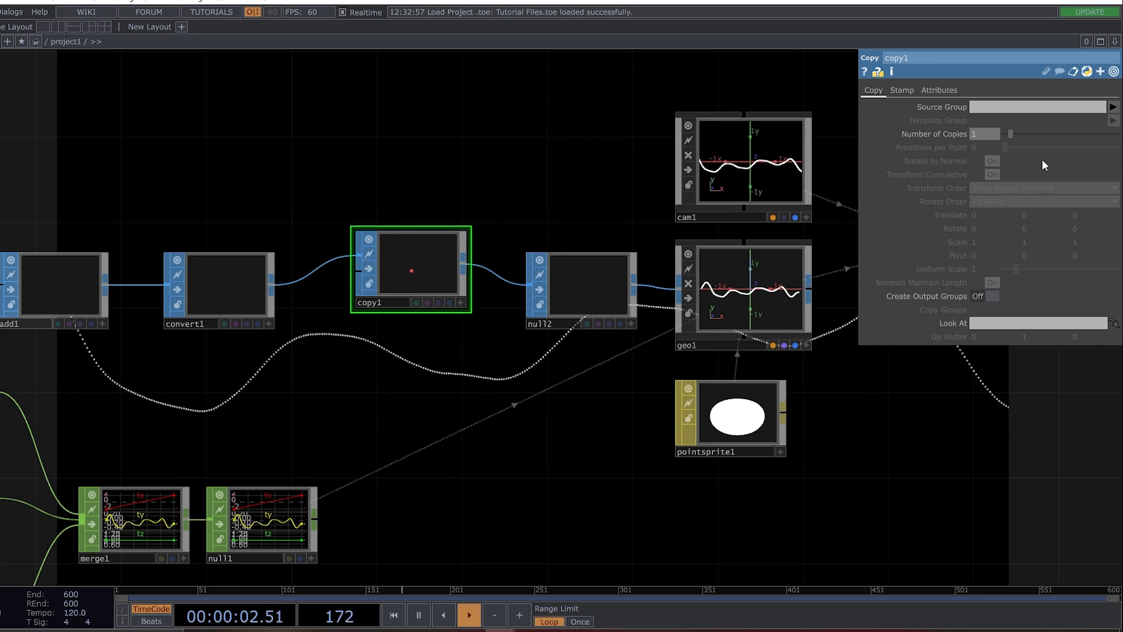
# Set copy1's Number of Copies to 30 and its vertical Translate to -0.05 to stack the wave lines.
pyautogui.press('Num_Lock')
pyautogui.write('3')
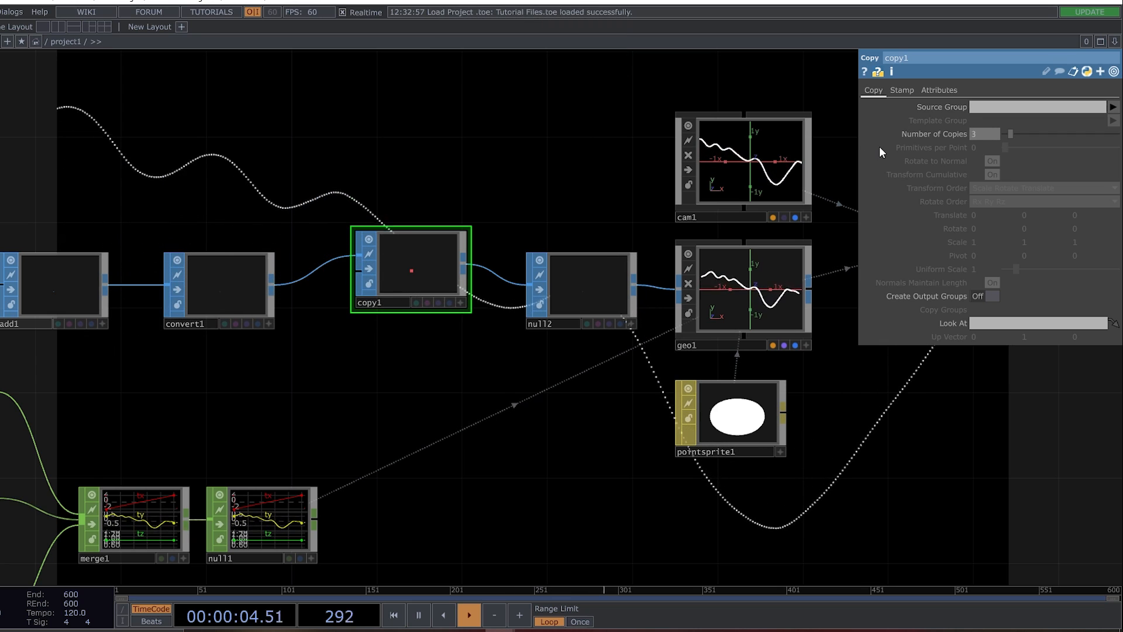
pyautogui.write('0')
pyautogui.press('Return')
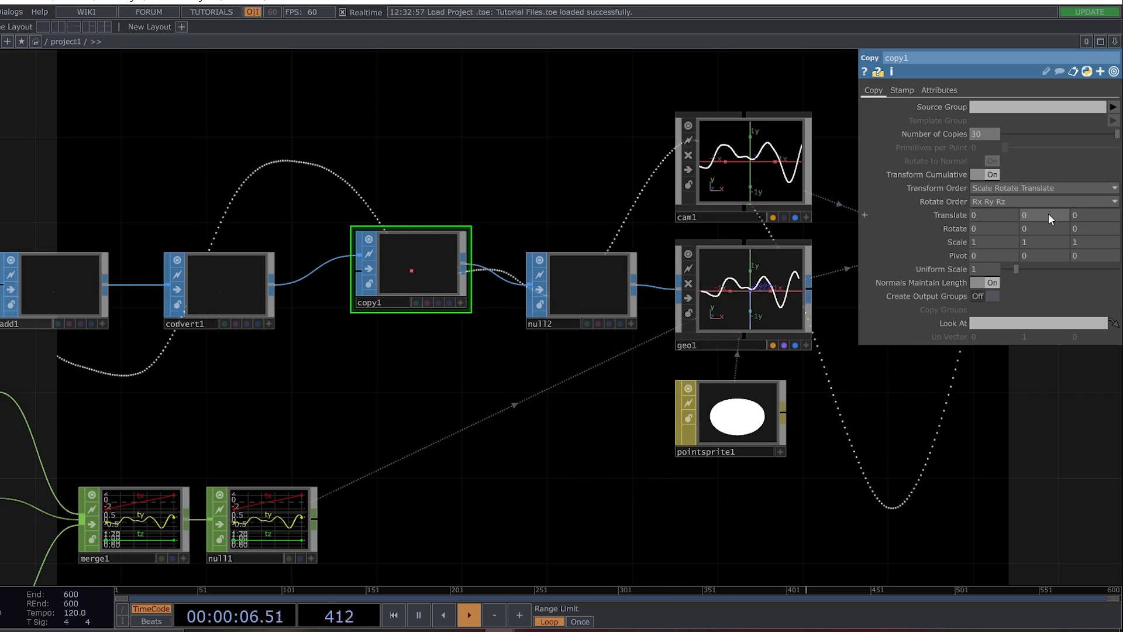
pyautogui.moveTo(1048, 213); pyautogui.dragTo(1004, 226, button='middle')
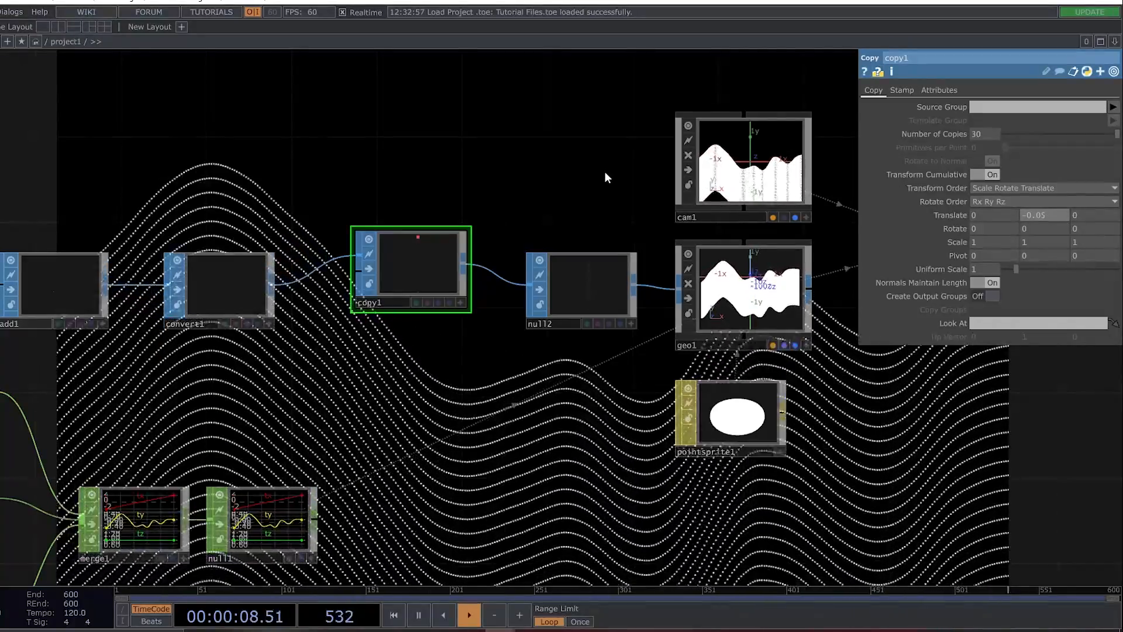
# Set cam1's vertical Translate to -0.4 to lower the camera onto the stacked lines.
pyautogui.scroll(-5, 530, 310)
pyautogui.moveTo(701, 430); pyautogui.dragTo(239, 111)
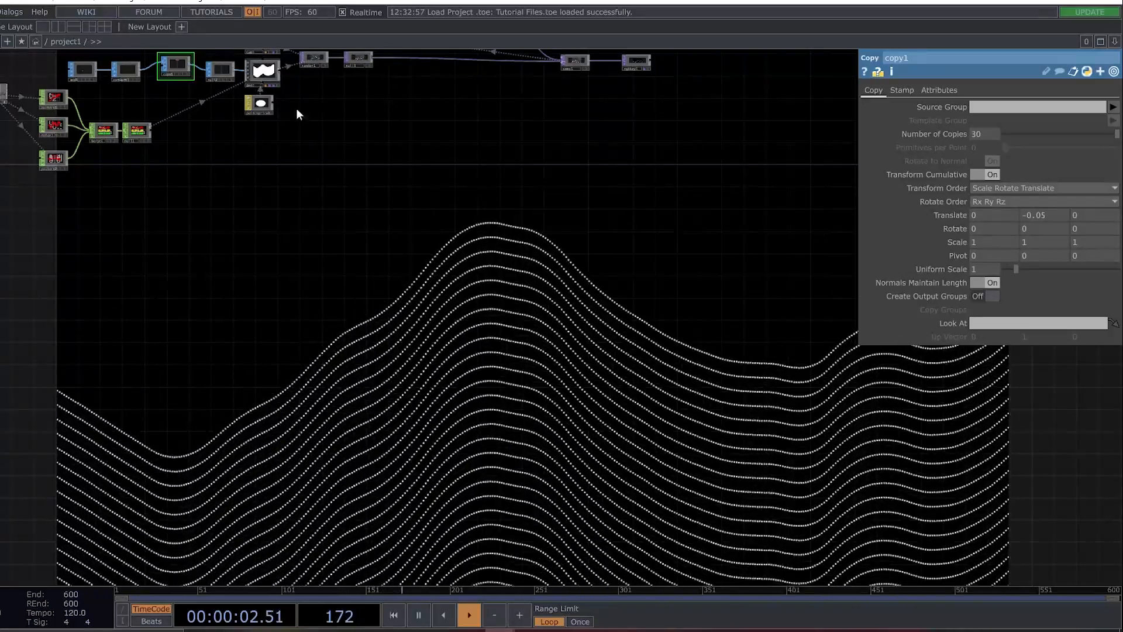
pyautogui.moveTo(478, 236); pyautogui.dragTo(610, 477)
pyautogui.scroll(5, 396, 295)
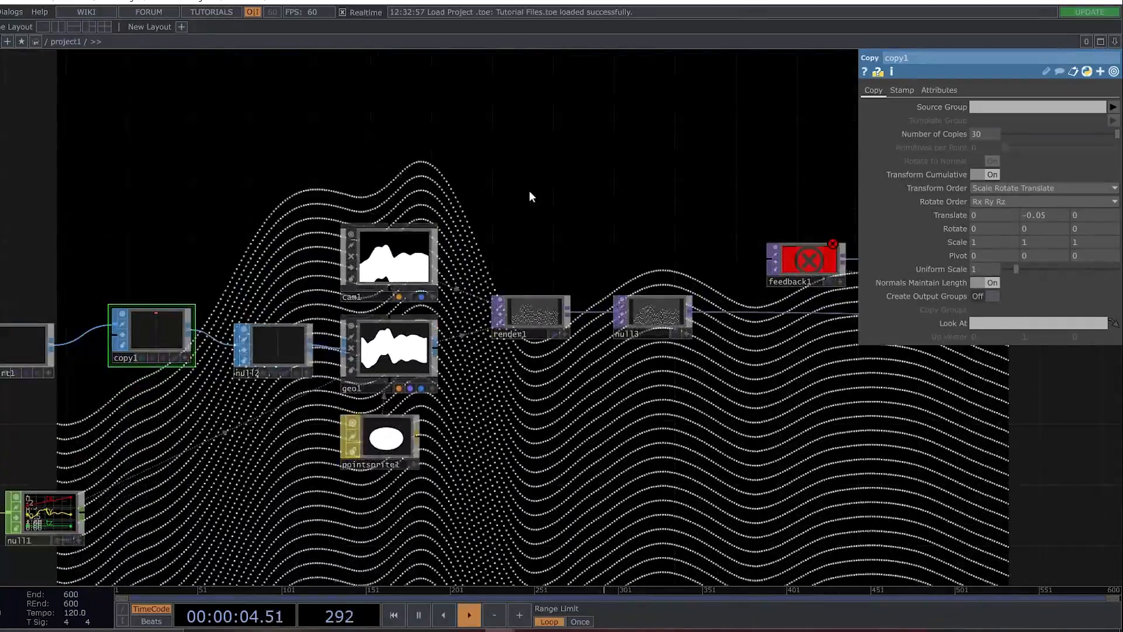
pyautogui.moveTo(569, 170); pyautogui.dragTo(706, 140)
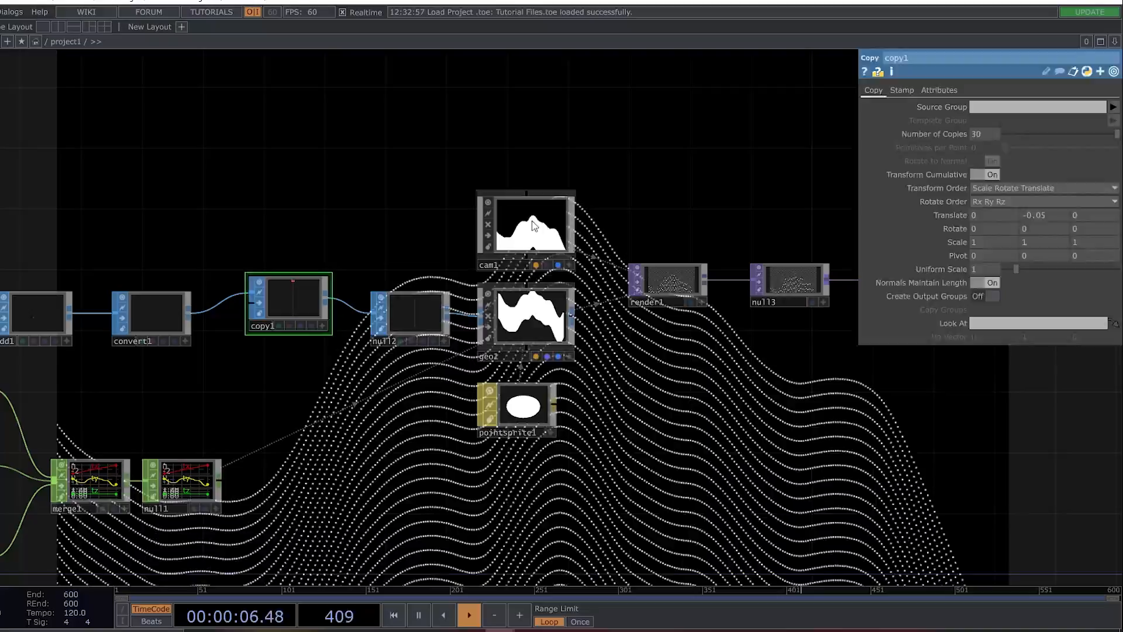
pyautogui.click(532, 220)
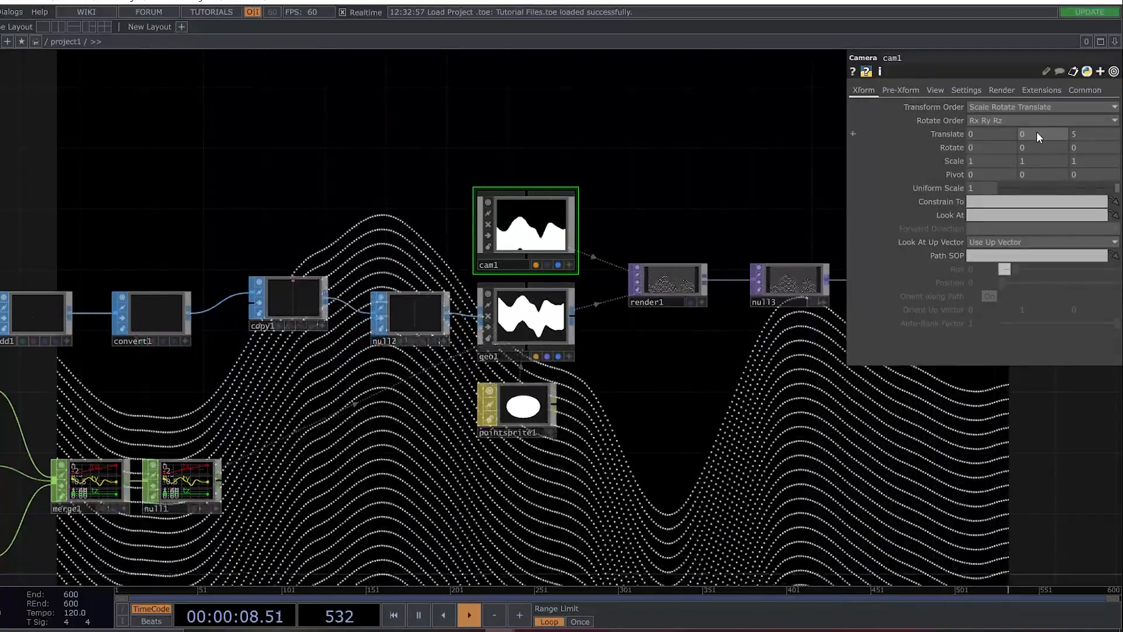
pyautogui.moveTo(1038, 132); pyautogui.dragTo(1017, 132, button='middle')
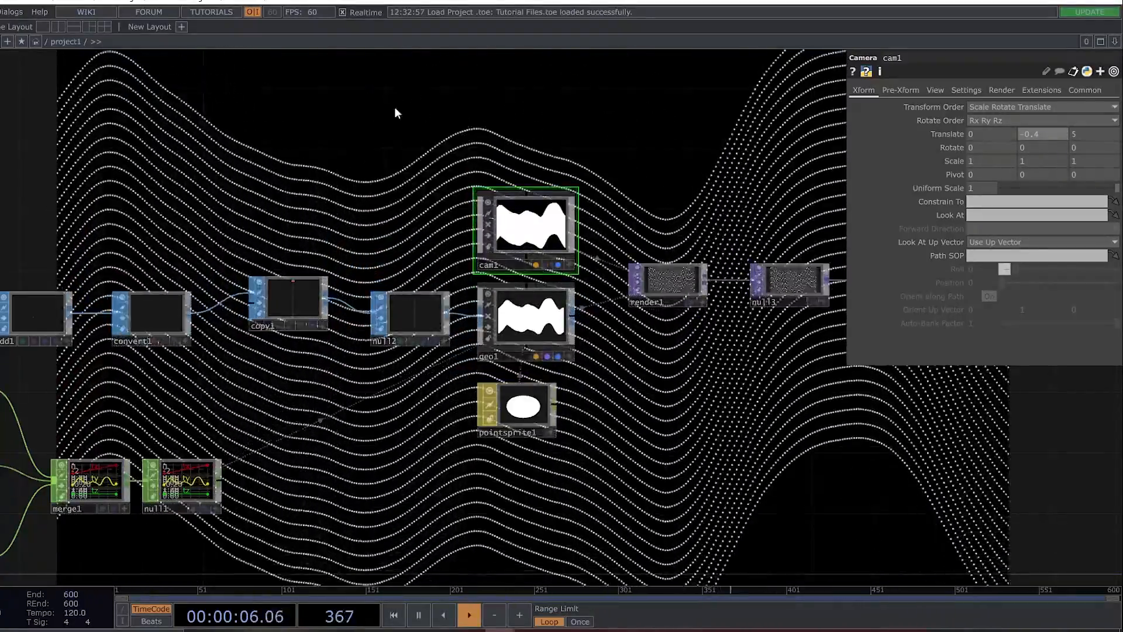
# Raise copy1's Number of Copies to 100.
pyautogui.moveTo(305, 405); pyautogui.dragTo(647, 361)
pyautogui.moveTo(592, 305); pyautogui.dragTo(381, 269)
pyautogui.moveTo(423, 226); pyautogui.dragTo(415, 242)
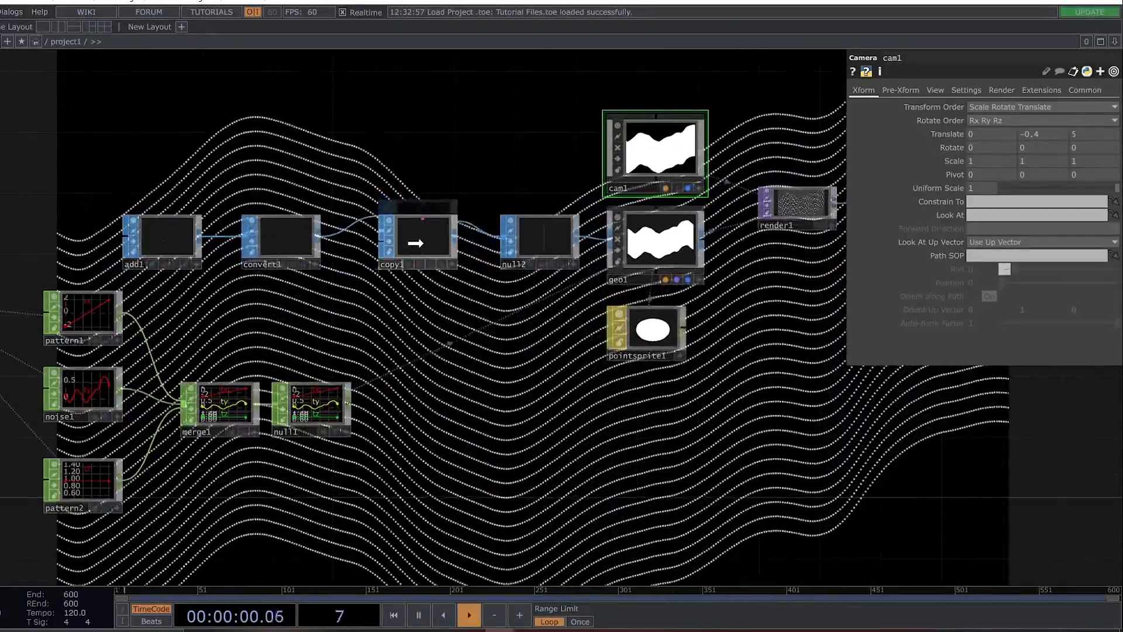
pyautogui.click(430, 246)
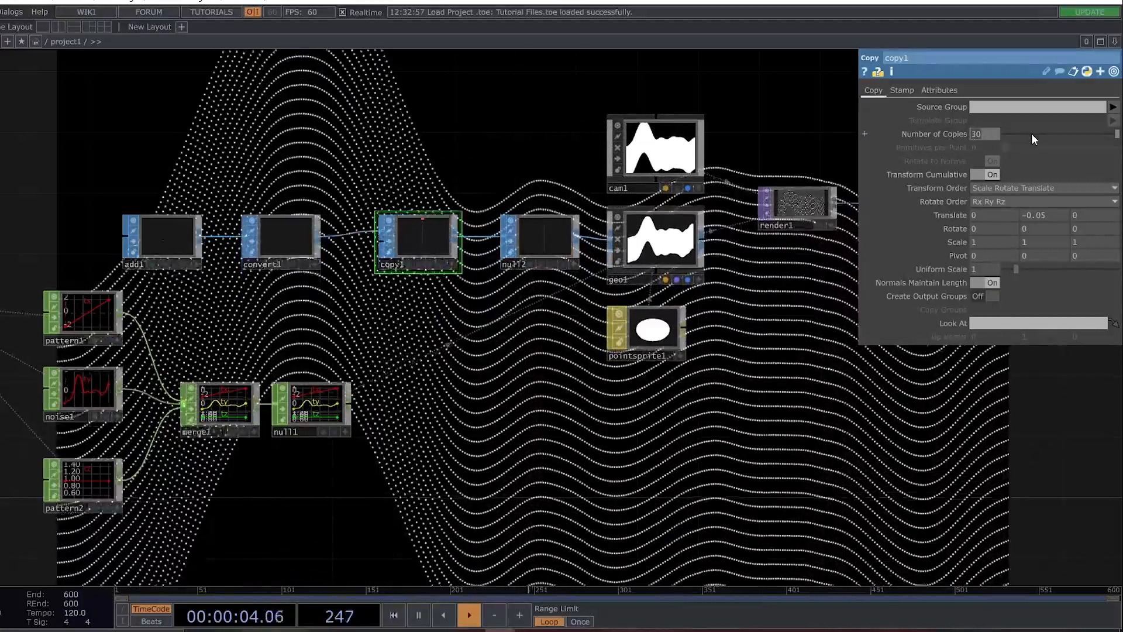
pyautogui.write('100')
pyautogui.press('Return')
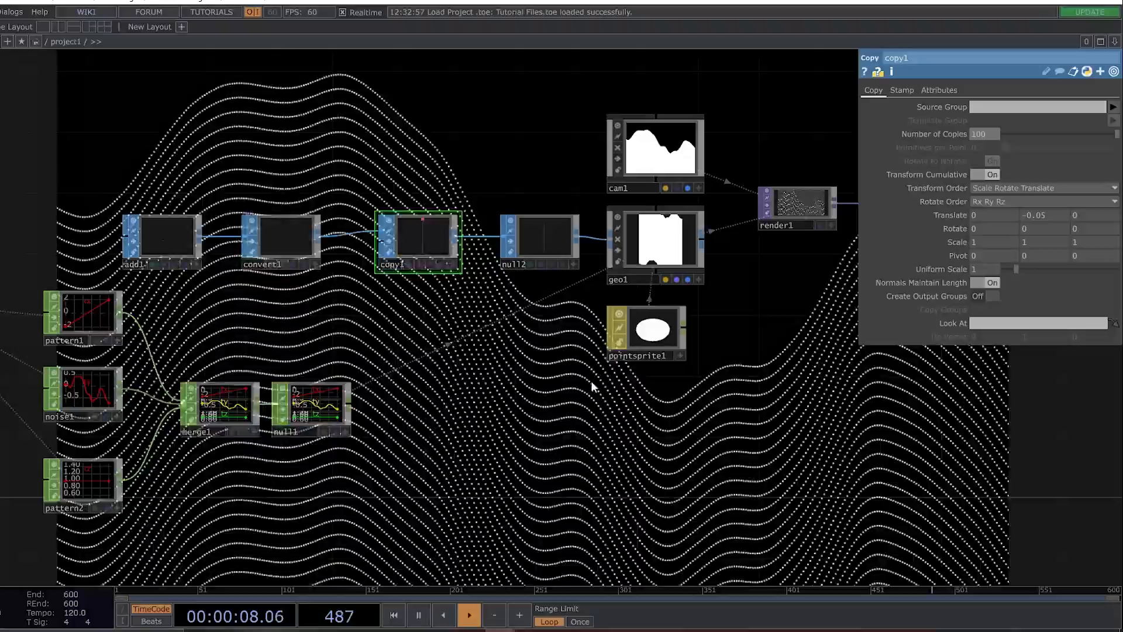
# Lower cam1 further by setting its vertical Translate to -0.7.
pyautogui.moveTo(612, 419); pyautogui.dragTo(445, 437)
pyautogui.click(491, 170)
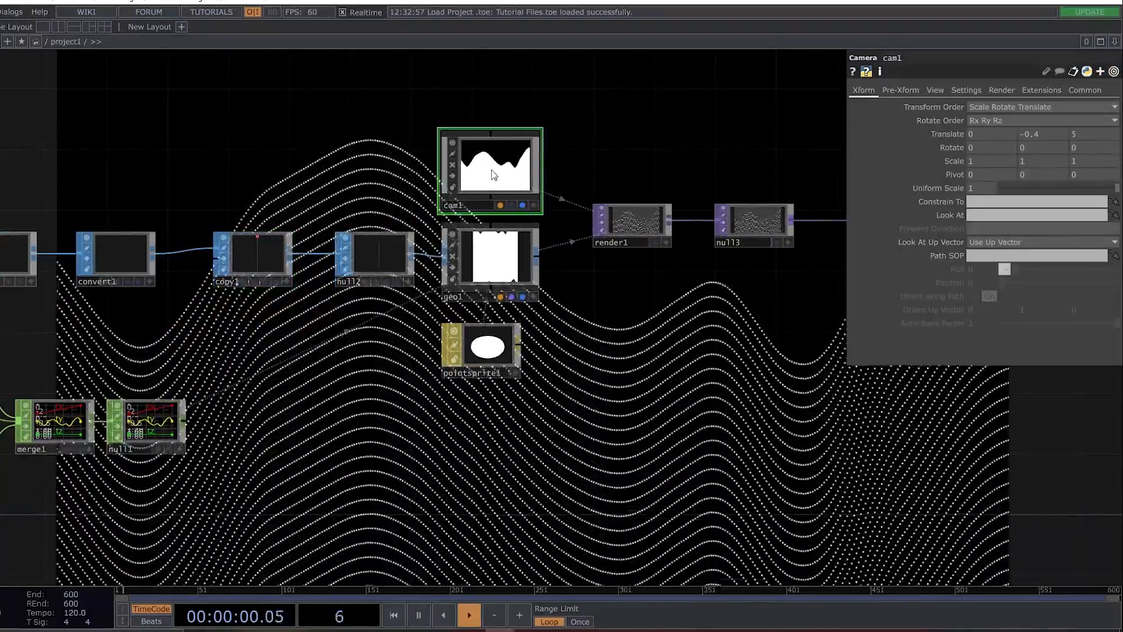
pyautogui.moveTo(1047, 134); pyautogui.dragTo(1044, 110, button='middle')
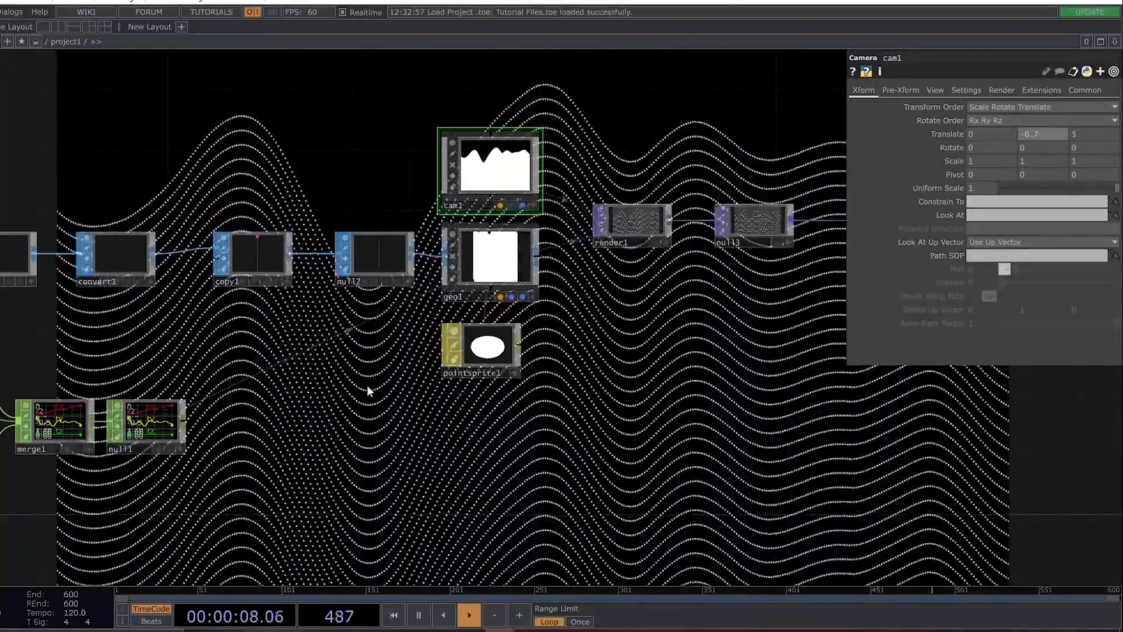
# Soften noise1 by setting its Amplitude to 0.63 and its Roughness to 0.1.
pyautogui.moveTo(389, 407); pyautogui.dragTo(677, 382)
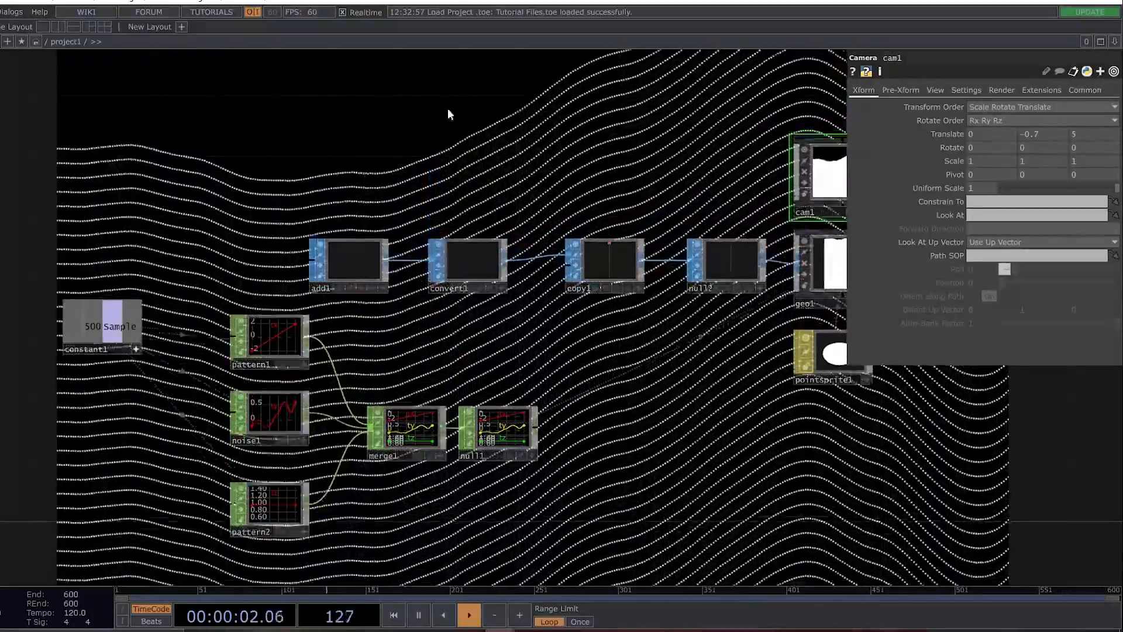
pyautogui.click(296, 409)
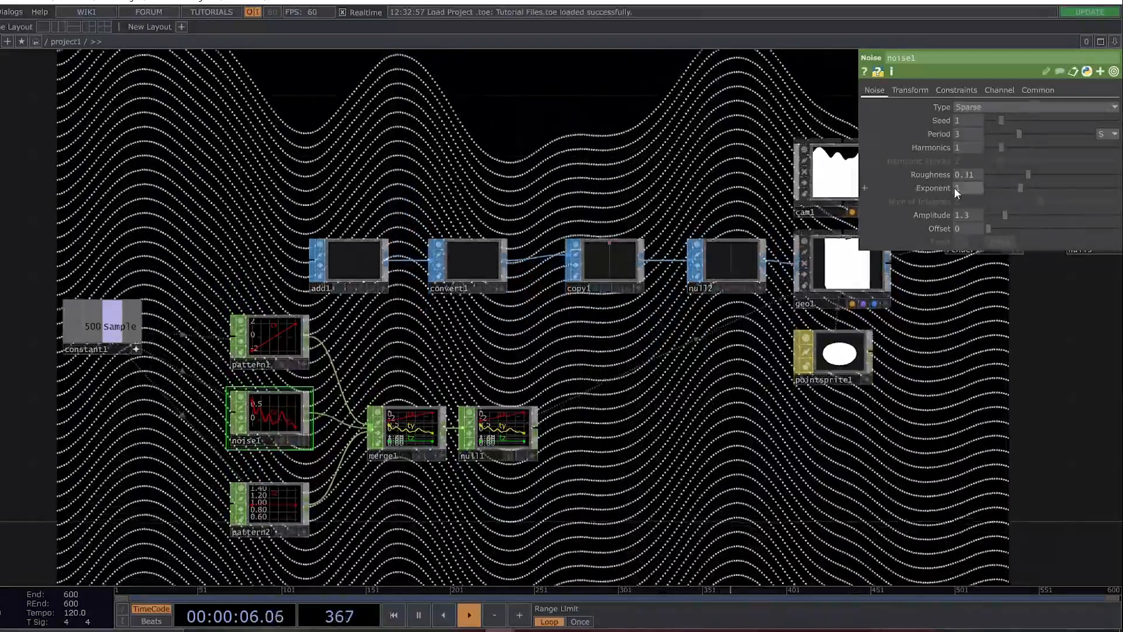
pyautogui.click(911, 91)
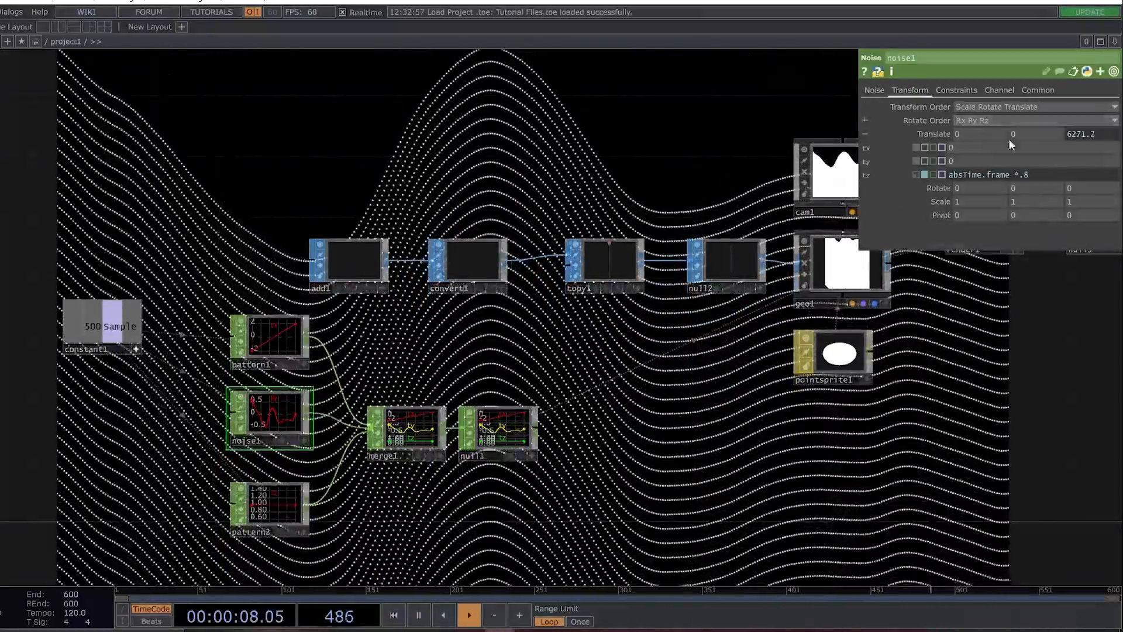
pyautogui.click(875, 90)
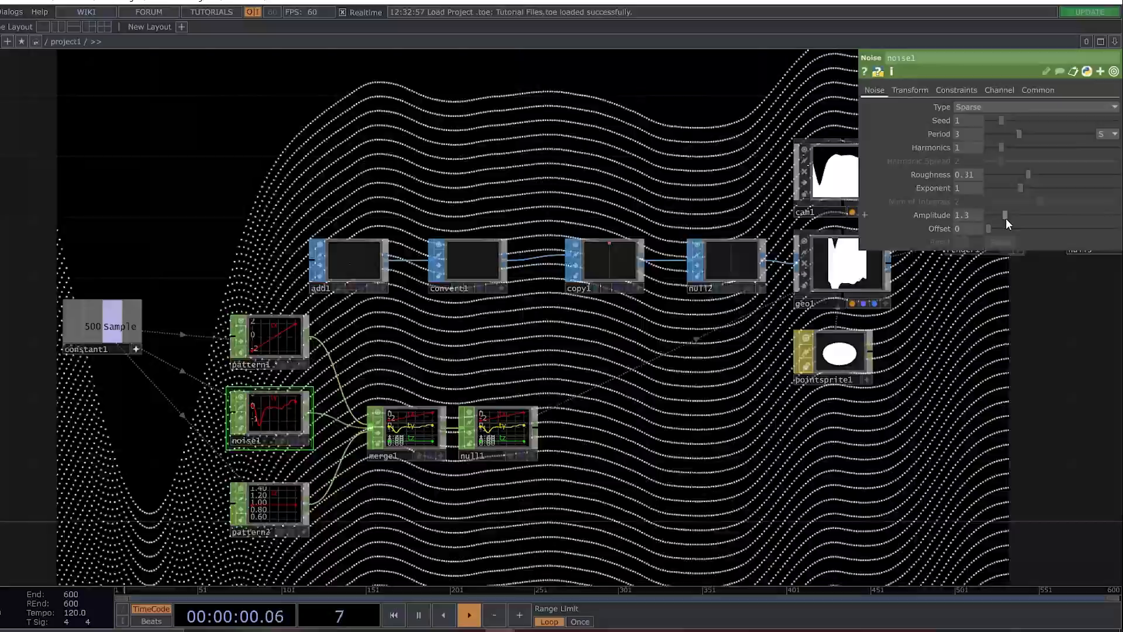
pyautogui.moveTo(1006, 219); pyautogui.dragTo(996, 216)
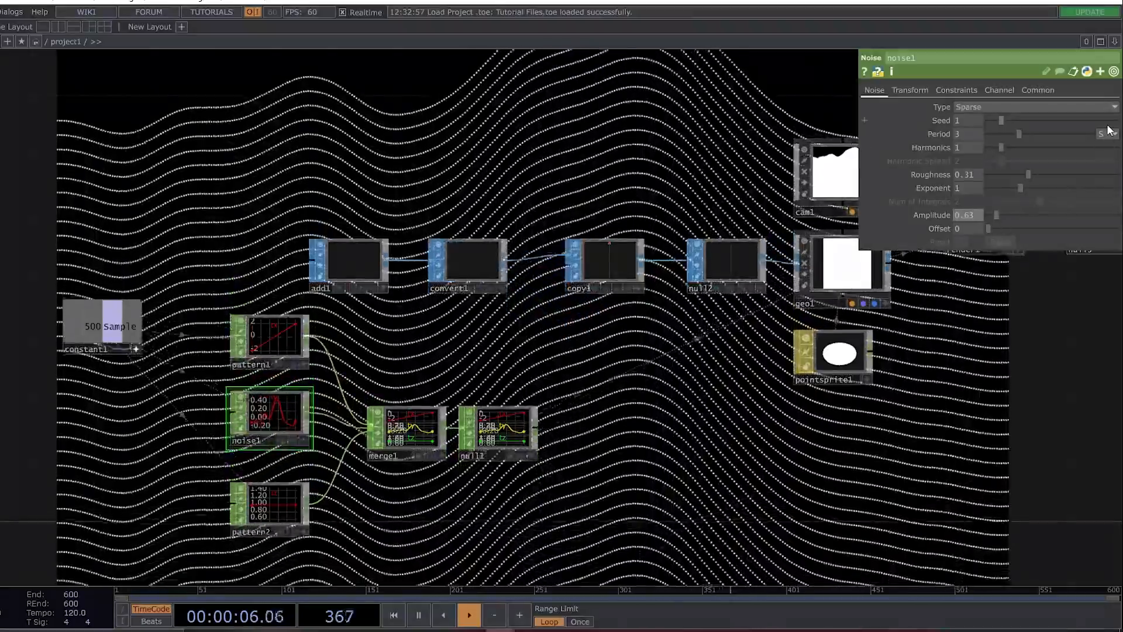
pyautogui.moveTo(1028, 173); pyautogui.dragTo(1001, 174)
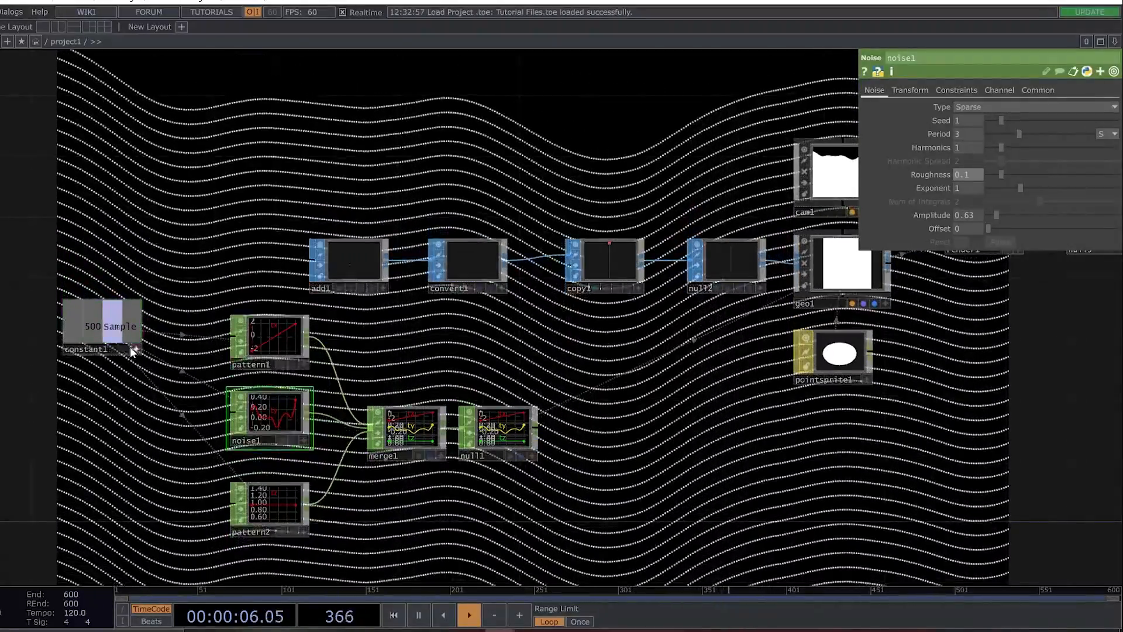
# Set the Sample value in constant1 to 200 to use fewer points per line.
pyautogui.click(118, 331)
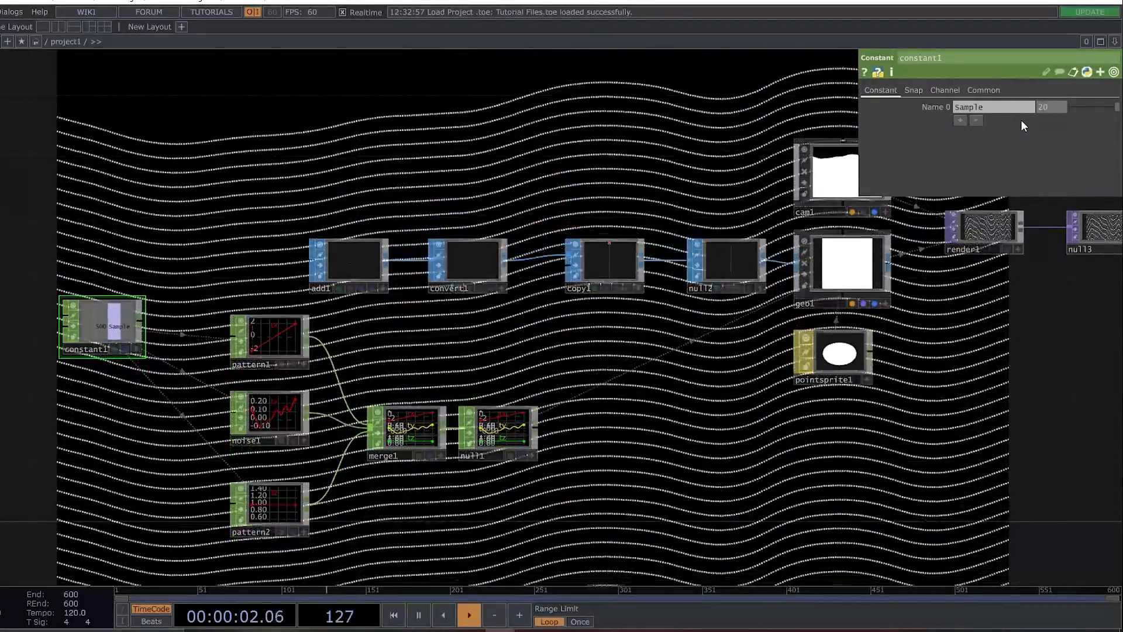
pyautogui.write('200')
pyautogui.press('Return')
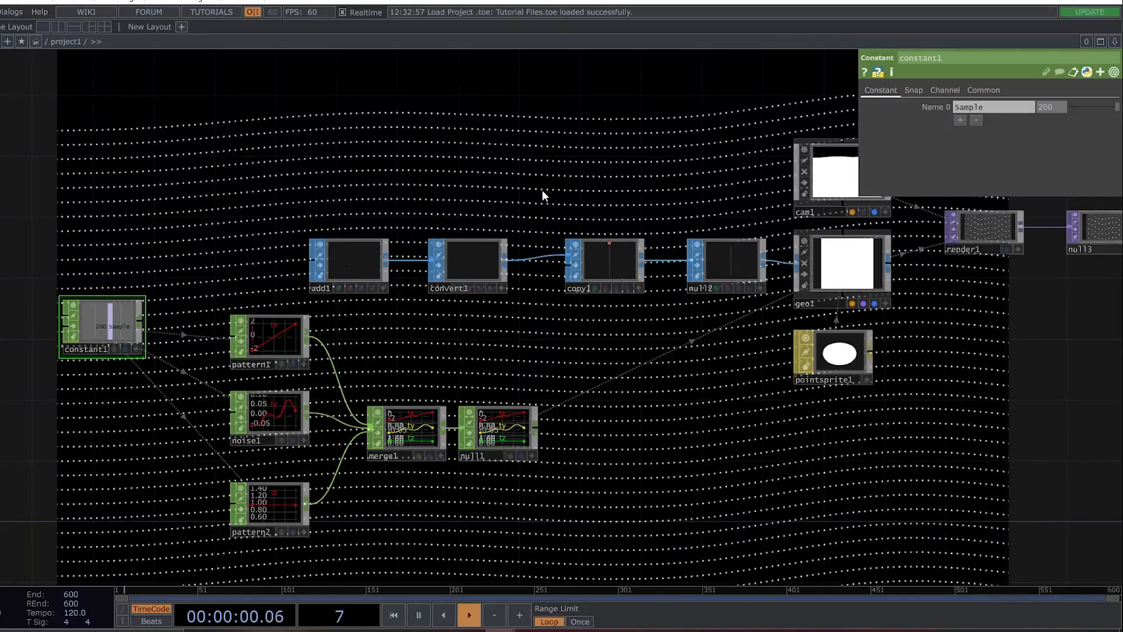
# Reshape noise1 with Period 2.46, Harmonics 0, Amplitude 1.92 and Exponent 1.74.
pyautogui.click(275, 415)
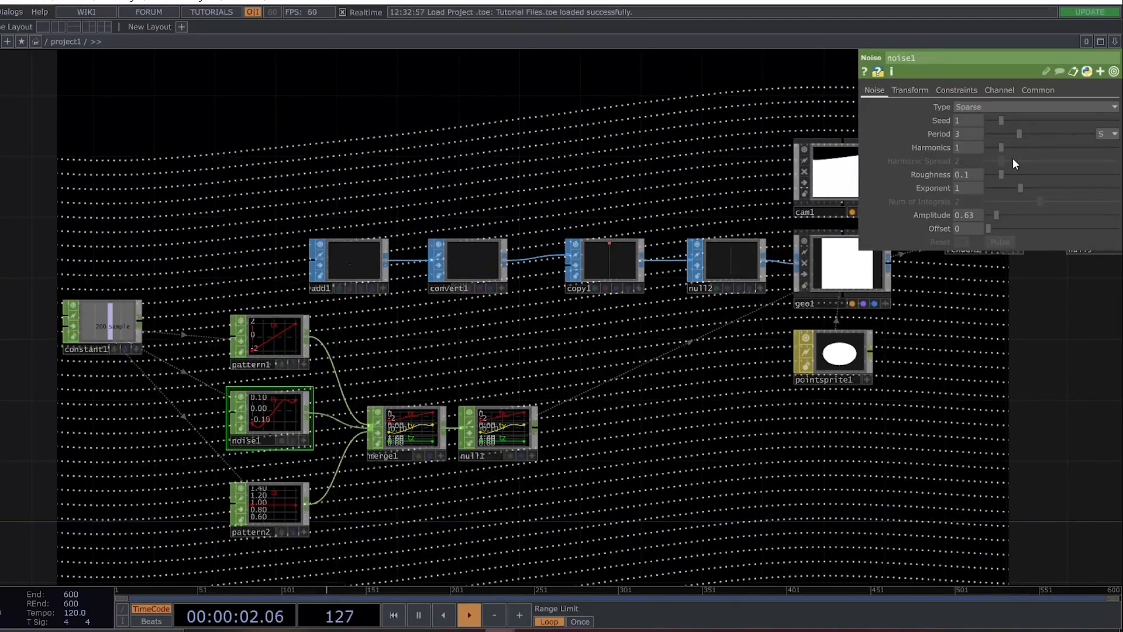
pyautogui.moveTo(1020, 136); pyautogui.dragTo(1015, 135)
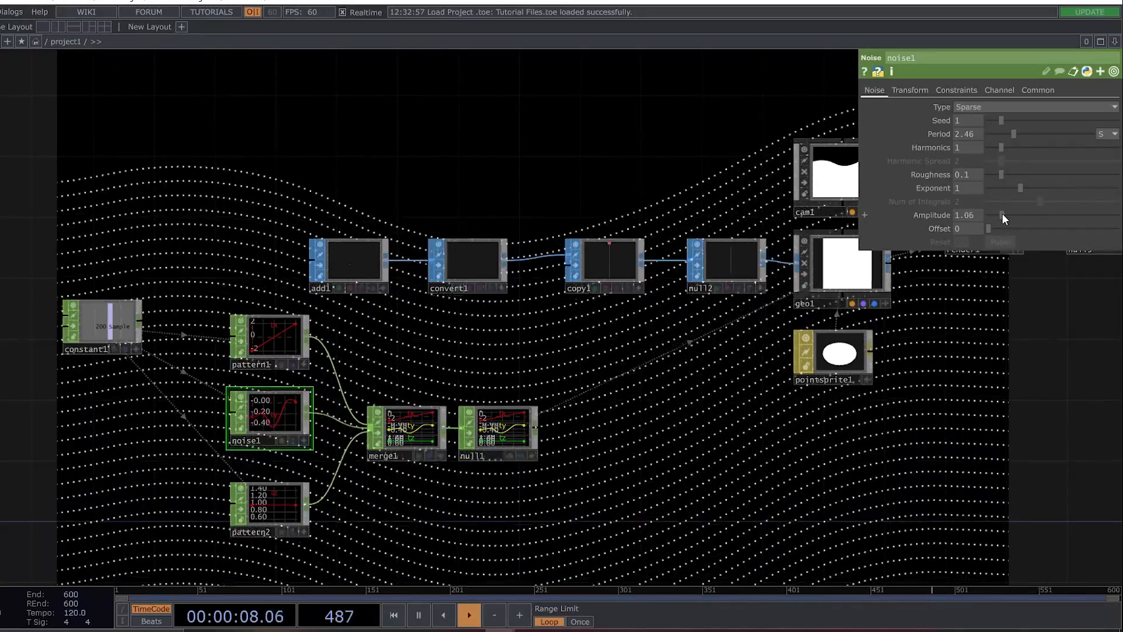
pyautogui.moveTo(1002, 214); pyautogui.dragTo(1012, 214)
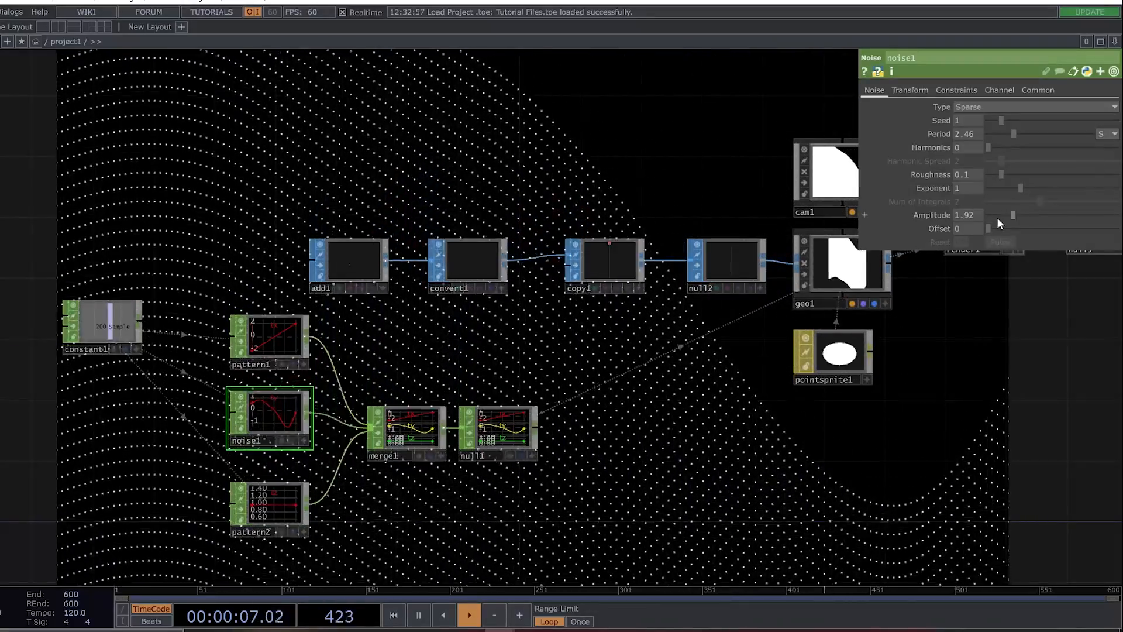
pyautogui.moveTo(1019, 189); pyautogui.dragTo(1045, 187)
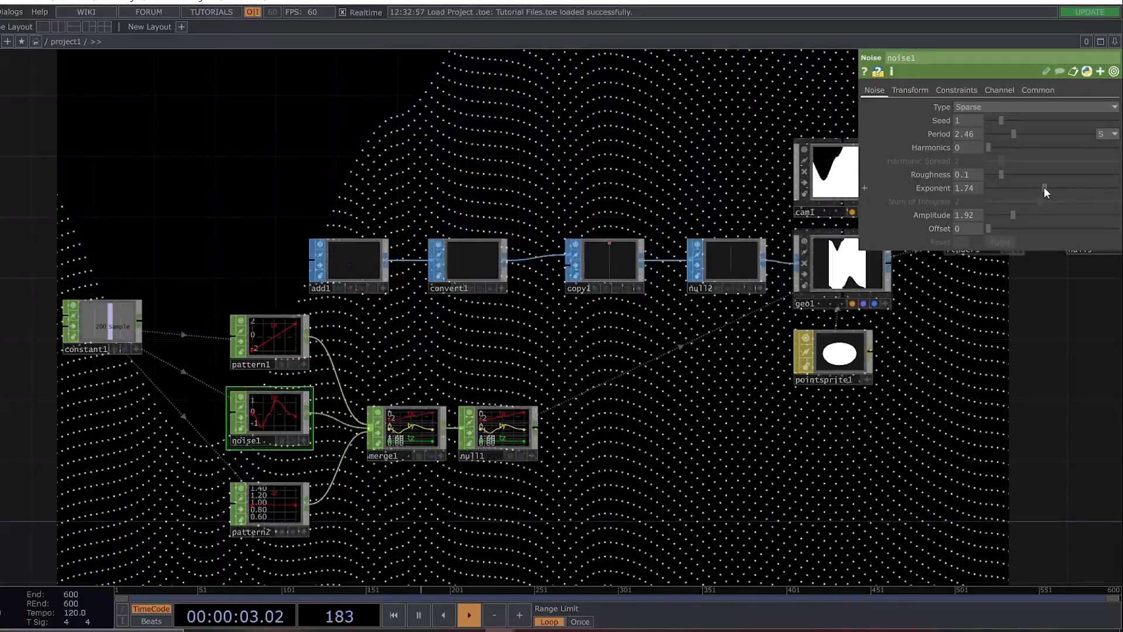
# Try noise1's Exponent at 2.45 and at a lower value, and undo these Exponent changes.
pyautogui.moveTo(1044, 188); pyautogui.dragTo(1065, 187)
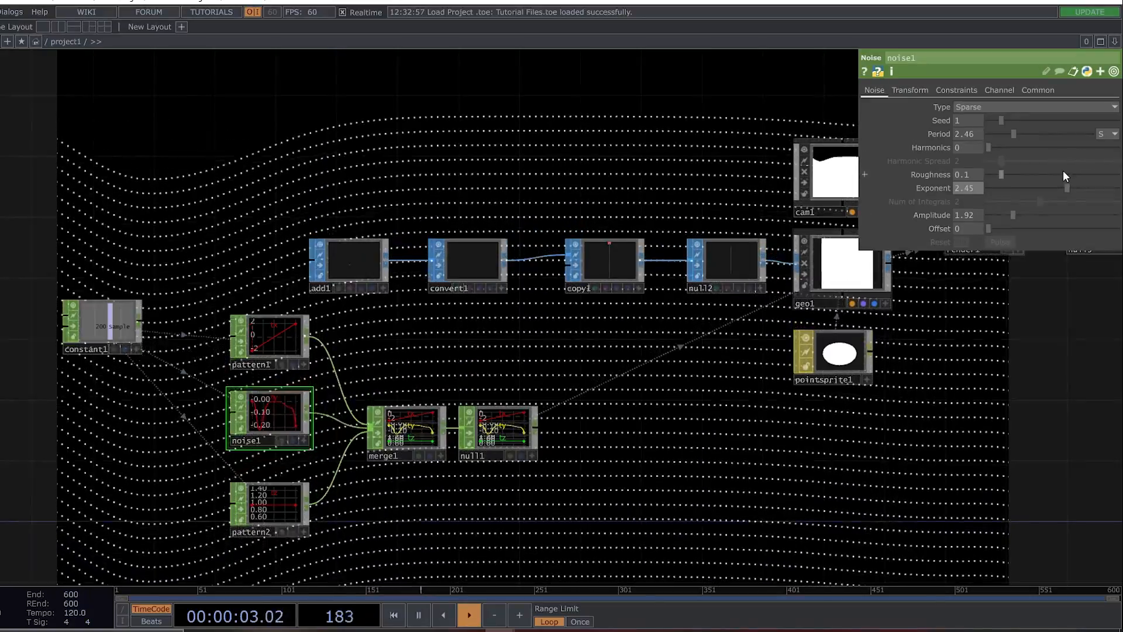
pyautogui.moveTo(1066, 191); pyautogui.dragTo(1010, 191)
pyautogui.hotkey('ctrl', 'z')
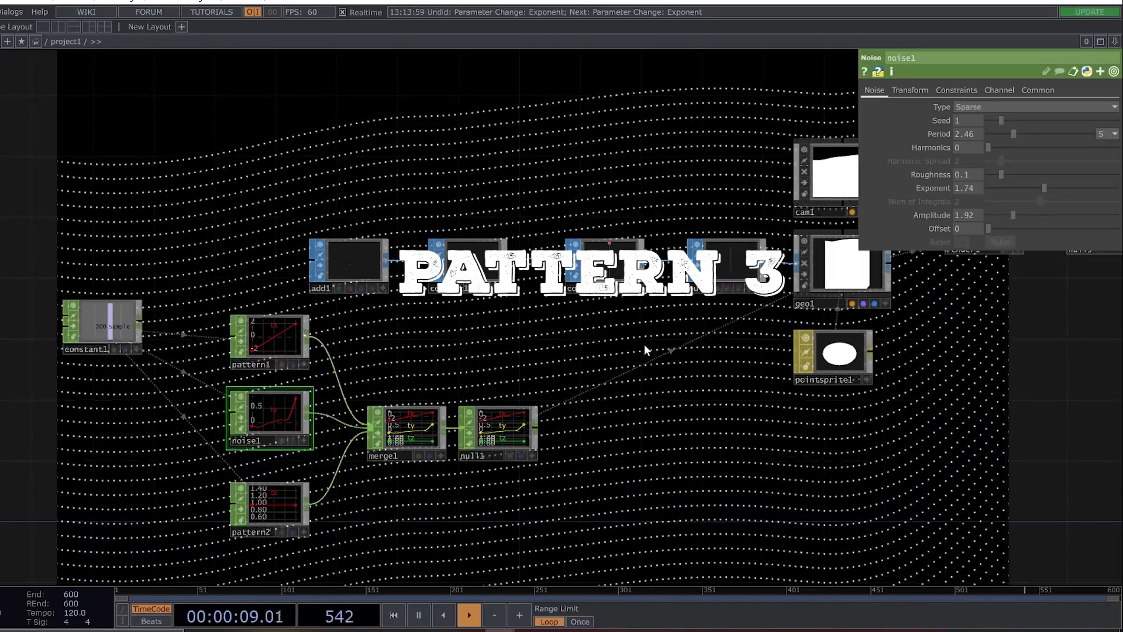
# Set copy1's depth Translate to -0.2 so the copied lines recede from the camera.
pyautogui.click(611, 269)
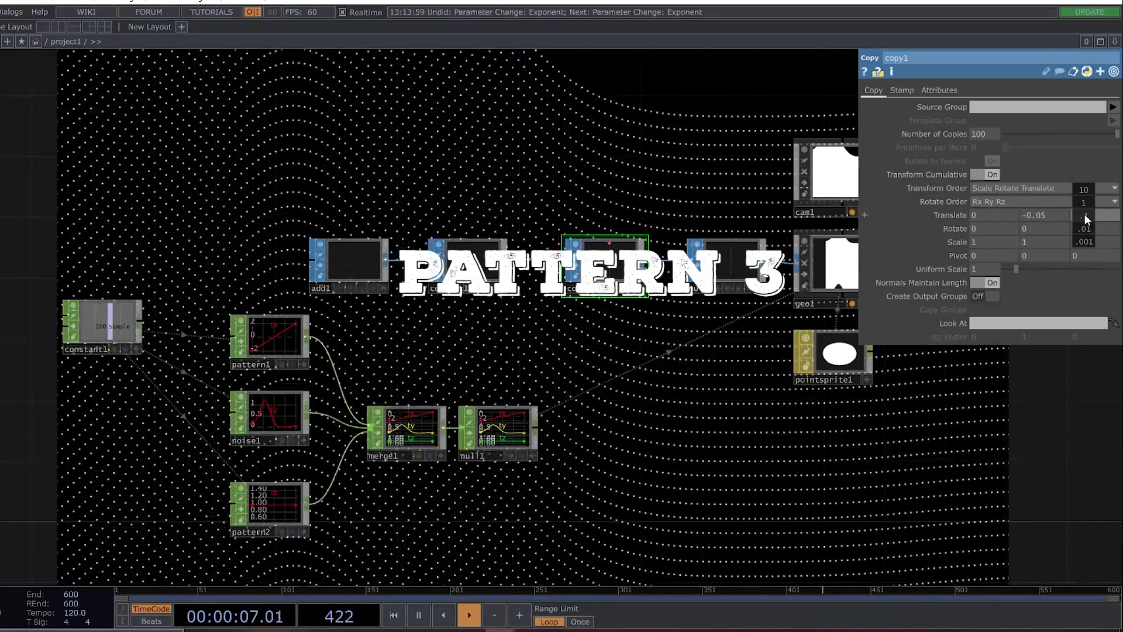
pyautogui.moveTo(1078, 215); pyautogui.dragTo(1051, 215)
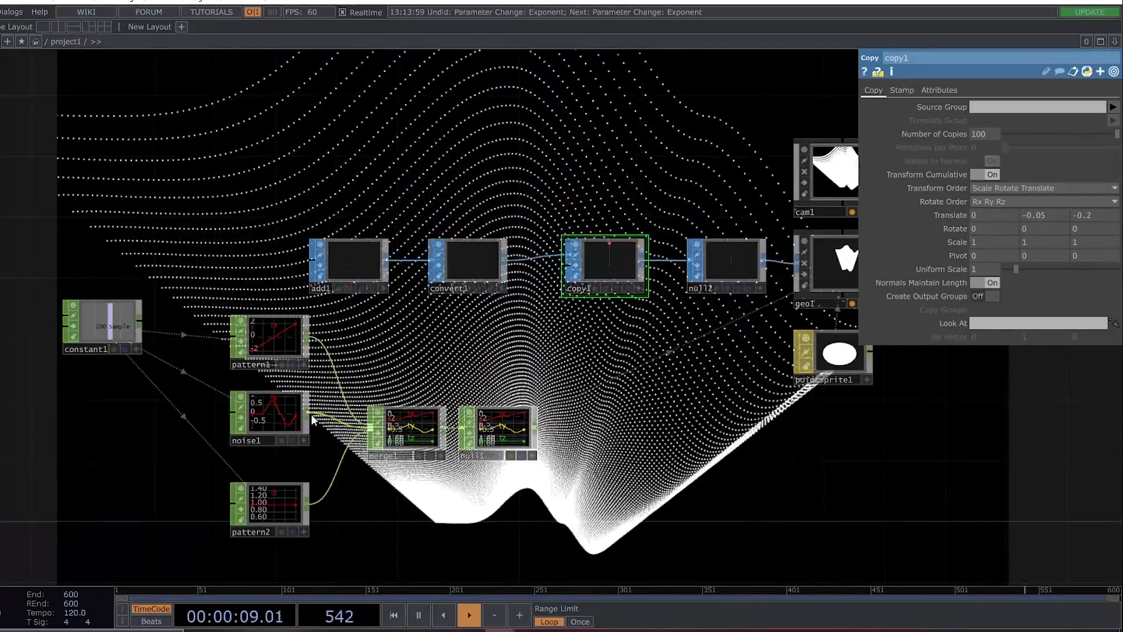
# Set noise1's Exponent to 1 and its Amplitude to 2.
pyautogui.click(271, 417)
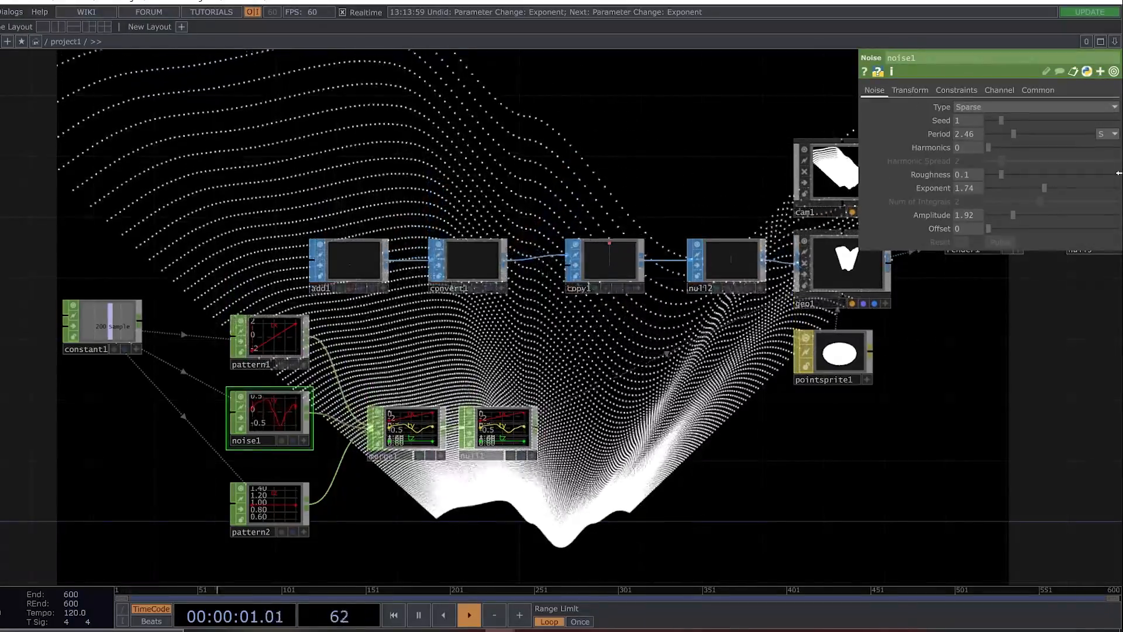
pyautogui.moveTo(1048, 190); pyautogui.dragTo(1004, 192)
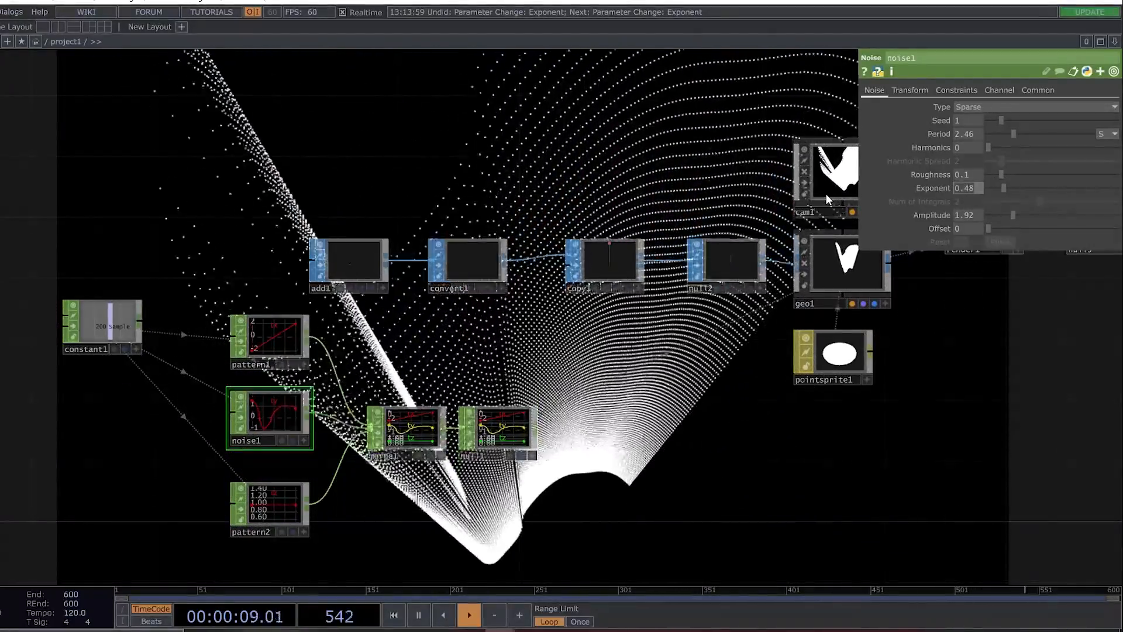
pyautogui.write('1')
pyautogui.press('Return')
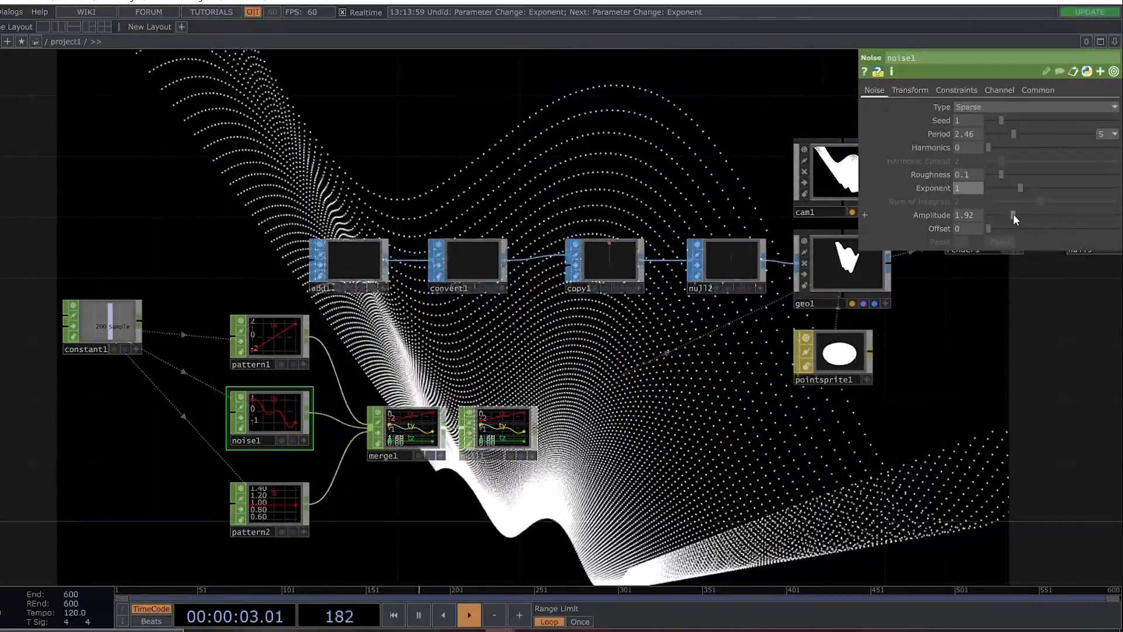
pyautogui.moveTo(1014, 216); pyautogui.dragTo(1017, 215)
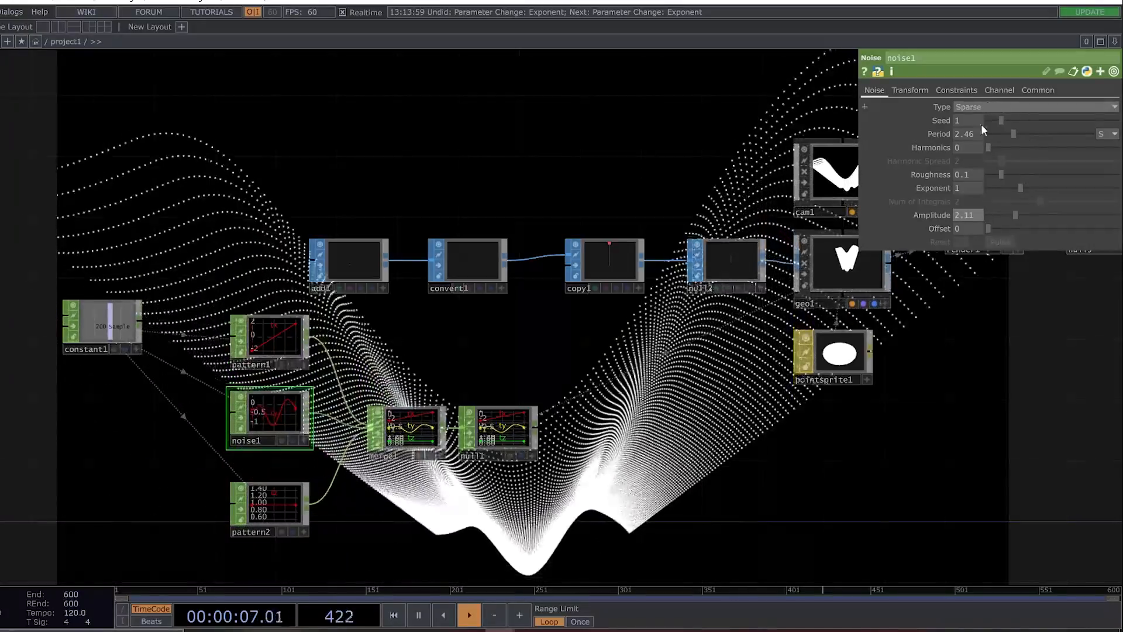
pyautogui.moveTo(974, 215); pyautogui.dragTo(792, 226)
pyautogui.write('2')
pyautogui.press('Return')
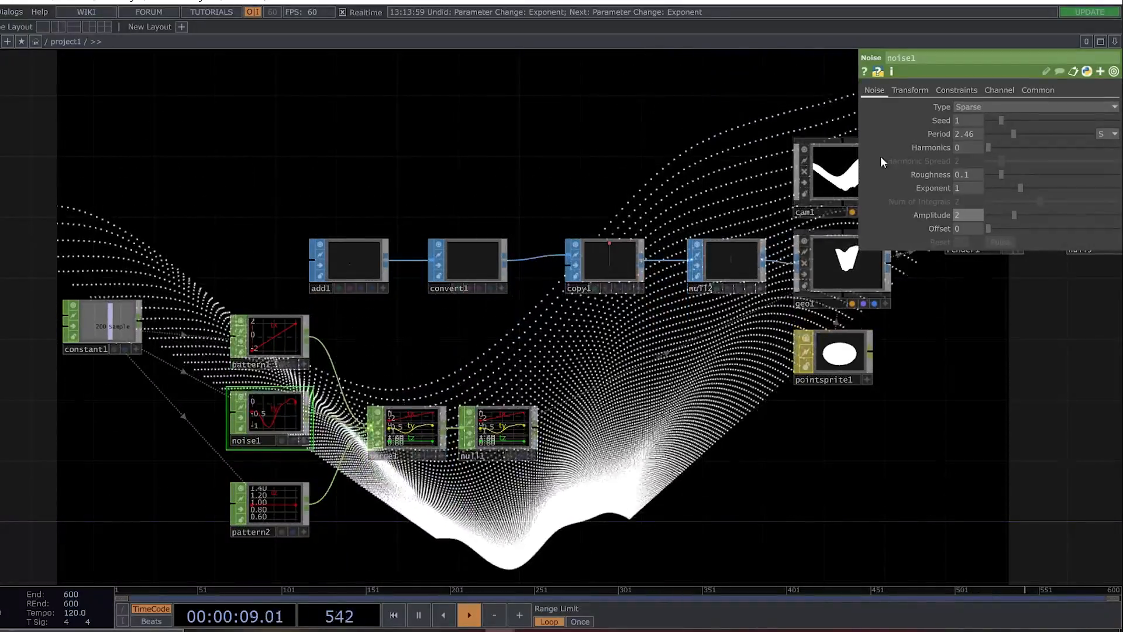
# Set noise1's Period to 1.81 and its Roughness to 1.
pyautogui.moveTo(1016, 134); pyautogui.dragTo(1009, 133)
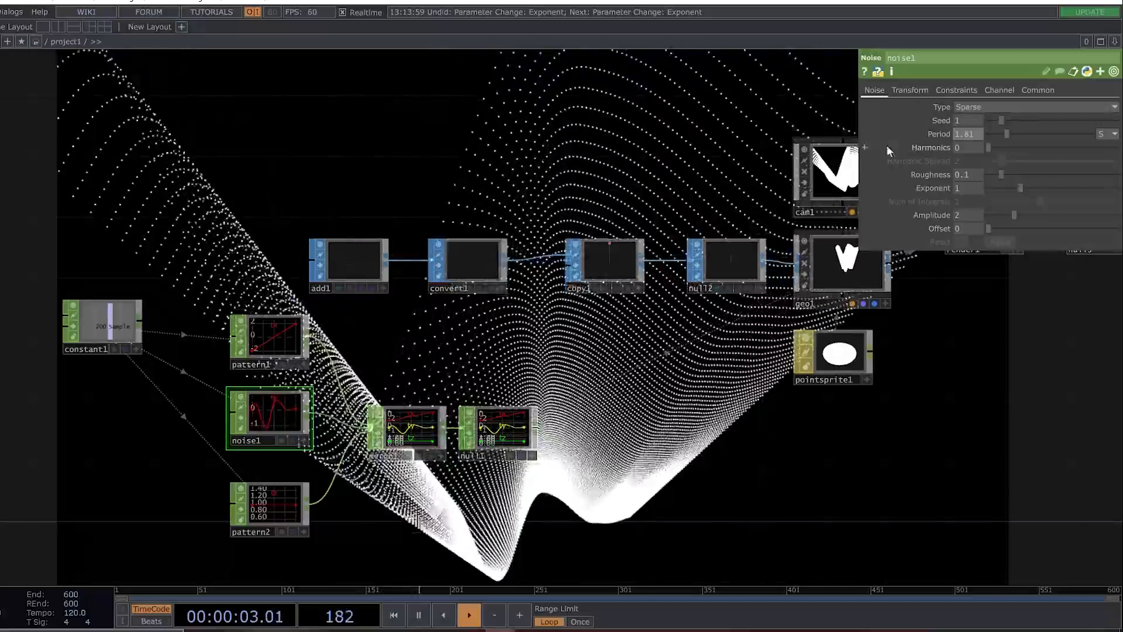
pyautogui.click(609, 263)
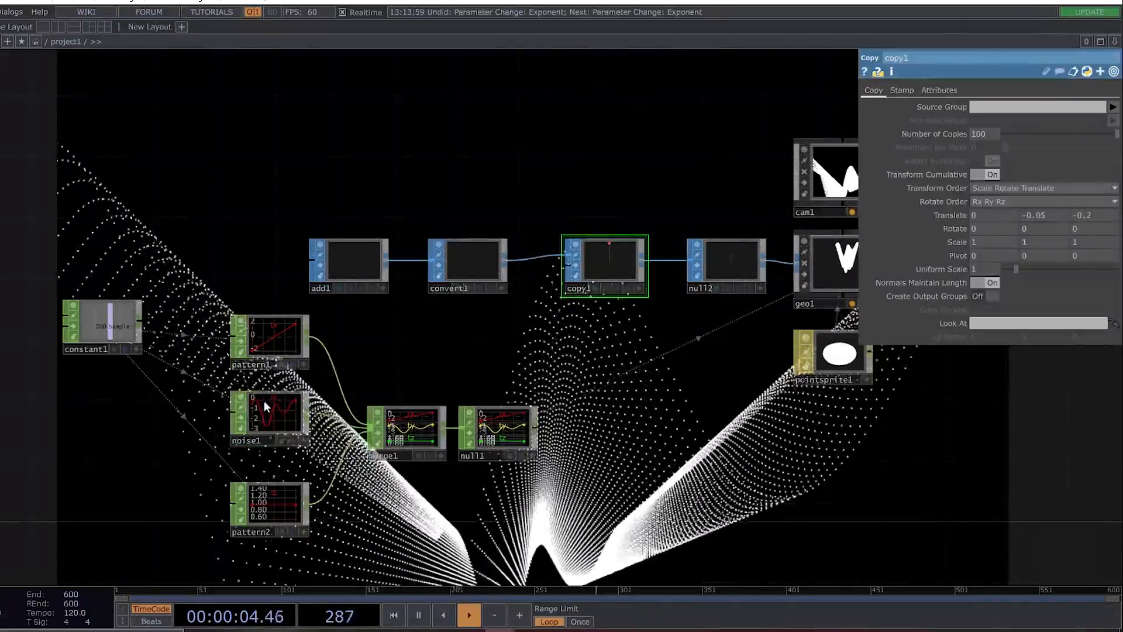
pyautogui.click(283, 413)
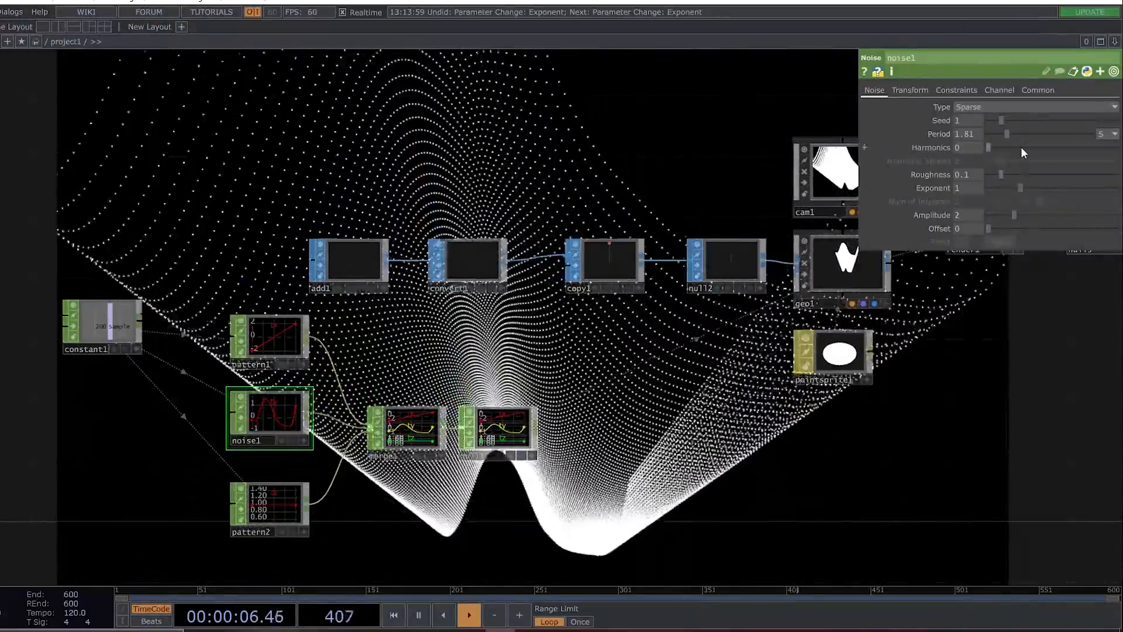
pyautogui.write('1')
pyautogui.press('Return')
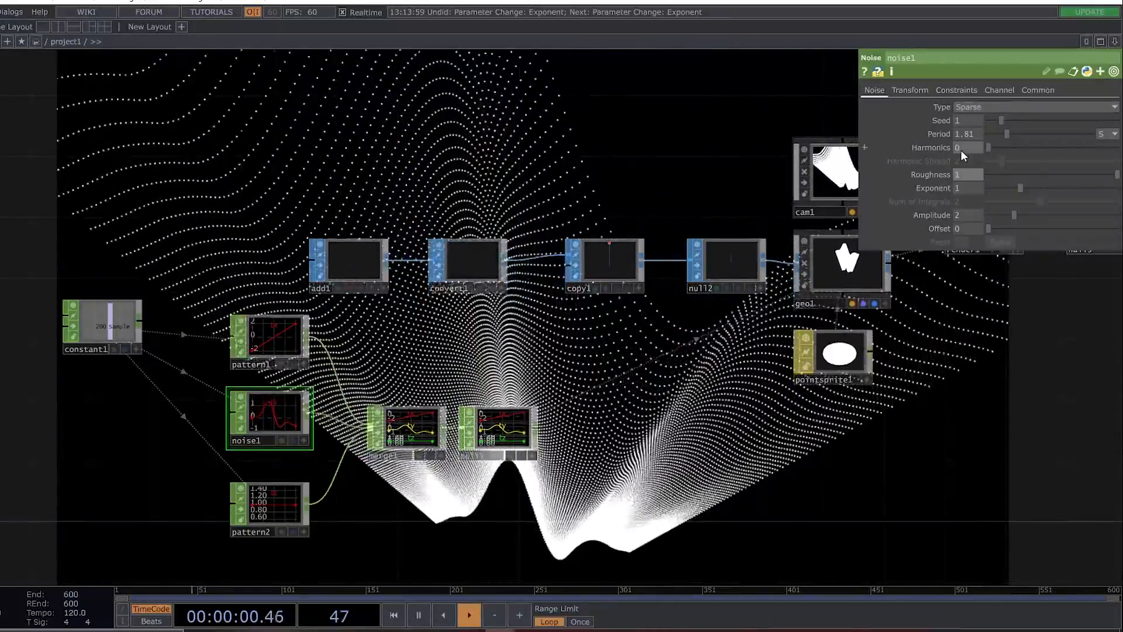
# Set noise1's Harmonics to 1 and lengthen its Period to 3.42 for broader waves.
pyautogui.click(963, 149)
pyautogui.write('1')
pyautogui.press('Return')
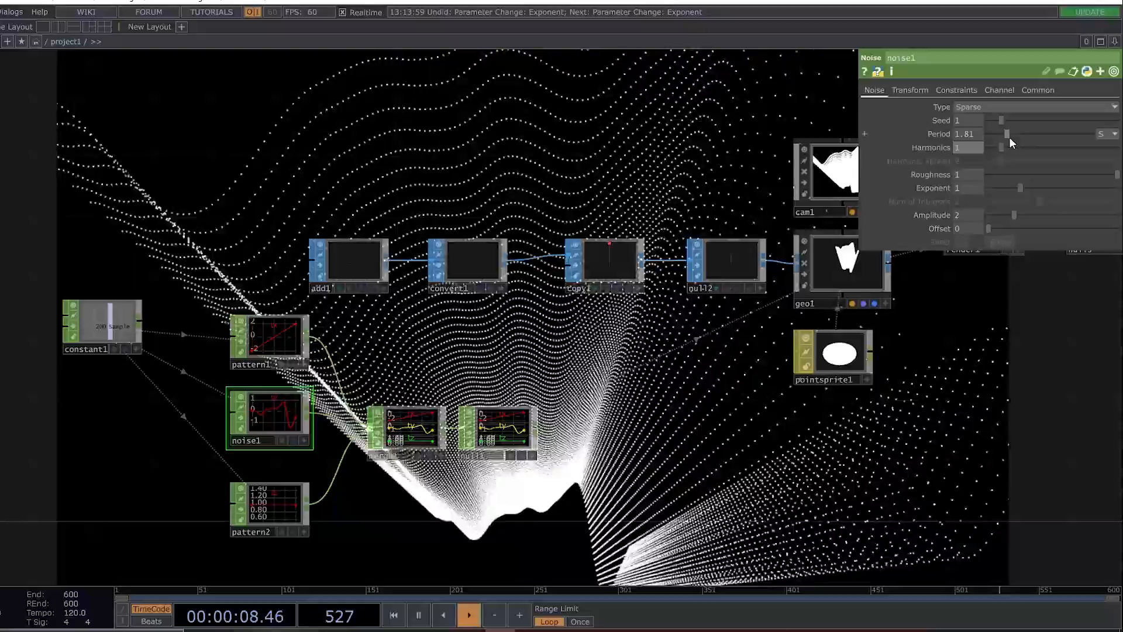
pyautogui.moveTo(1008, 134); pyautogui.dragTo(1025, 132)
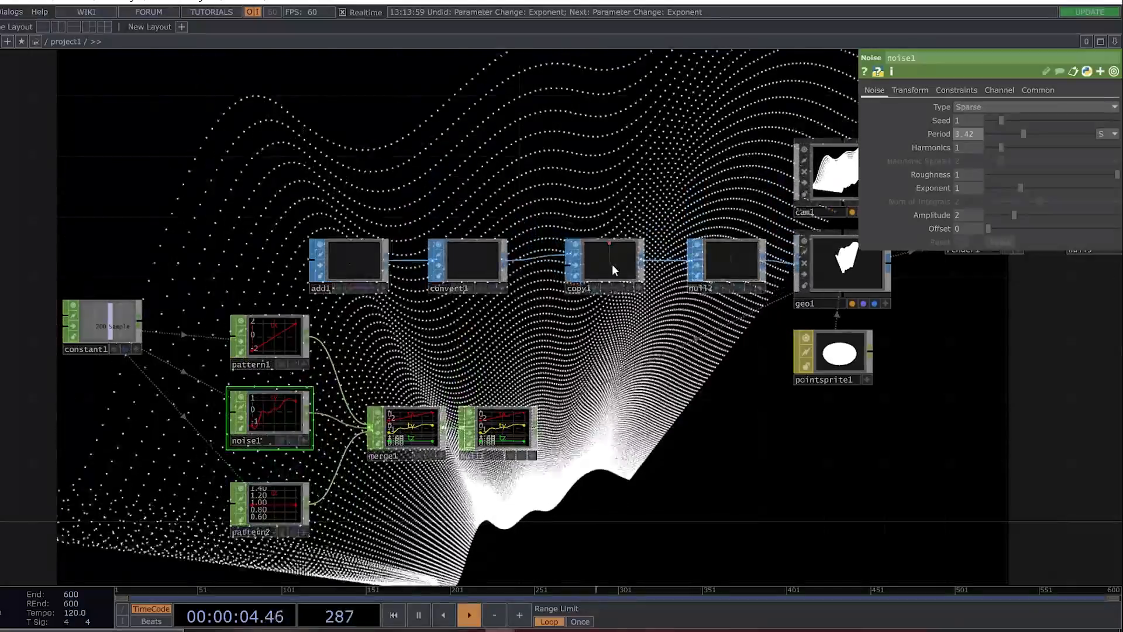
# Set copy1's Number of Copies to 70 and noise1's Amplitude to 1.29.
pyautogui.click(612, 263)
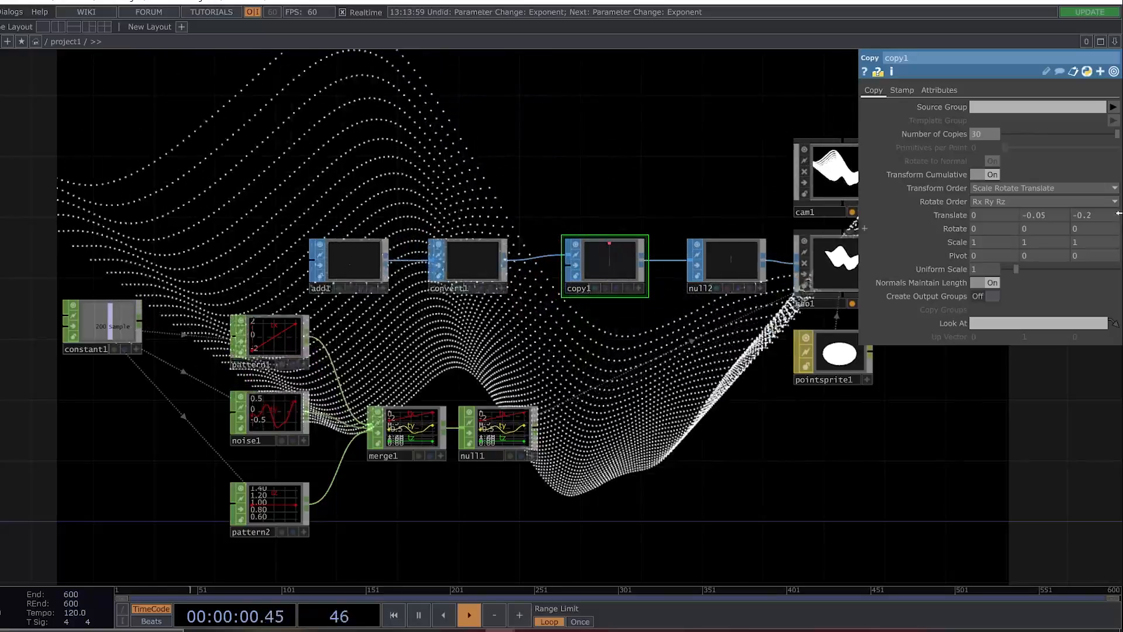
pyautogui.moveTo(983, 132)
pyautogui.mouseDown()
pyautogui.moveTo(986, 123)
pyautogui.moveTo(968, 125)
pyautogui.mouseUp()
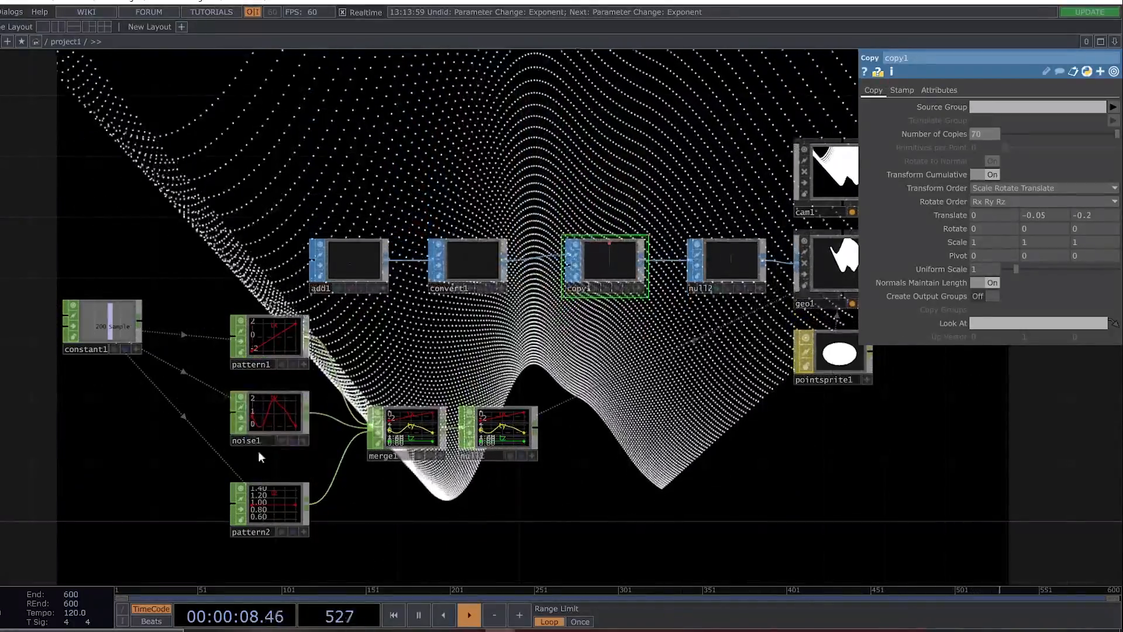
pyautogui.click(265, 421)
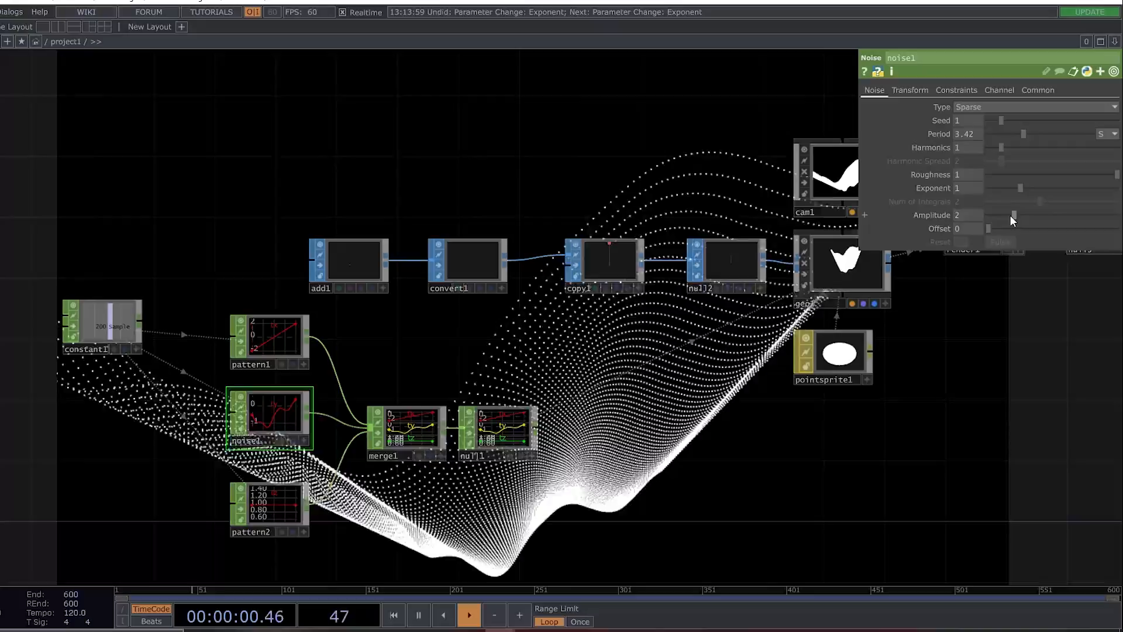
pyautogui.moveTo(1009, 215); pyautogui.dragTo(1003, 214)
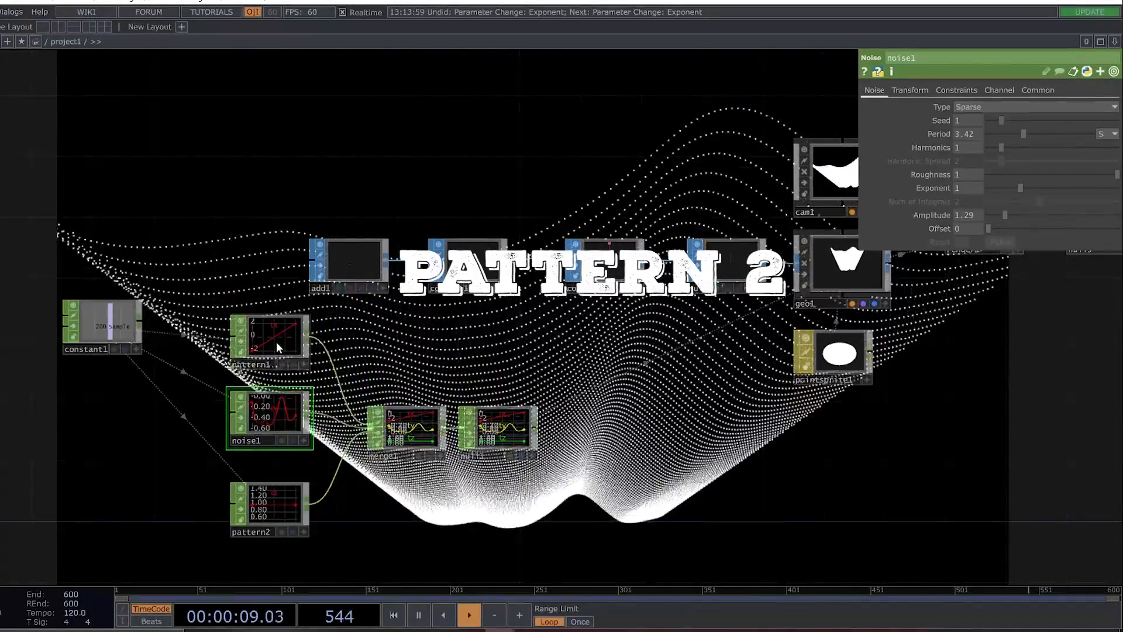
# Widen the lines by setting pattern1's To Range from -4 to 4.
pyautogui.click(286, 332)
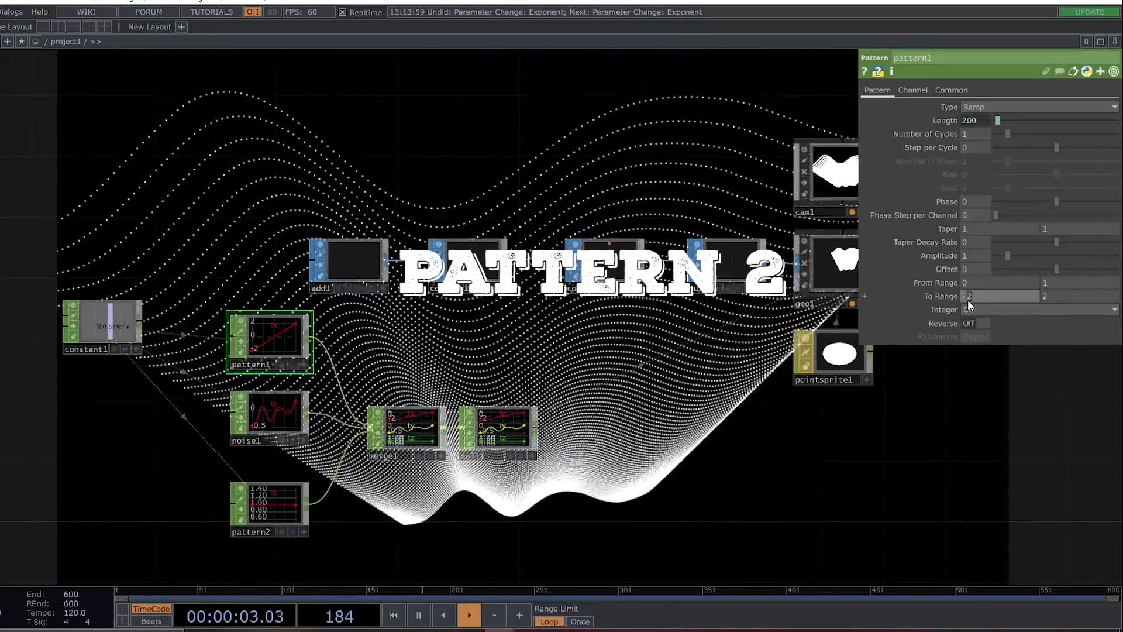
pyautogui.scroll(-2, 968, 299)
pyautogui.scroll(2, 1039, 296)
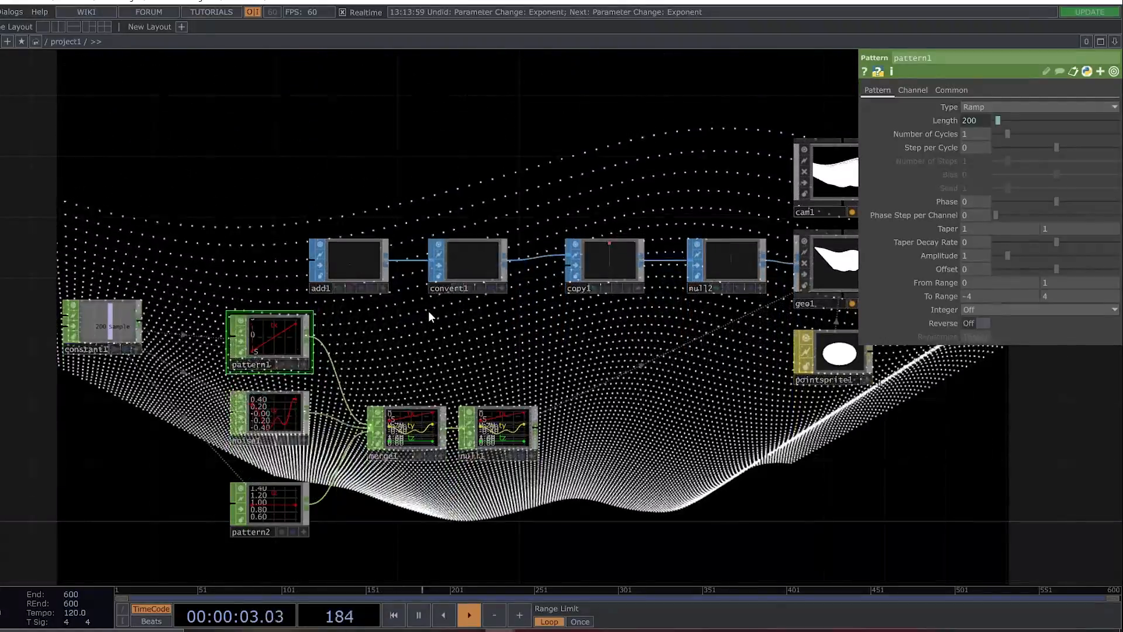
# Set noise1's Period to 2.05 and Amplitude to 1.62, try Exponent 0.68, and undo the Exponent change.
pyautogui.click(270, 416)
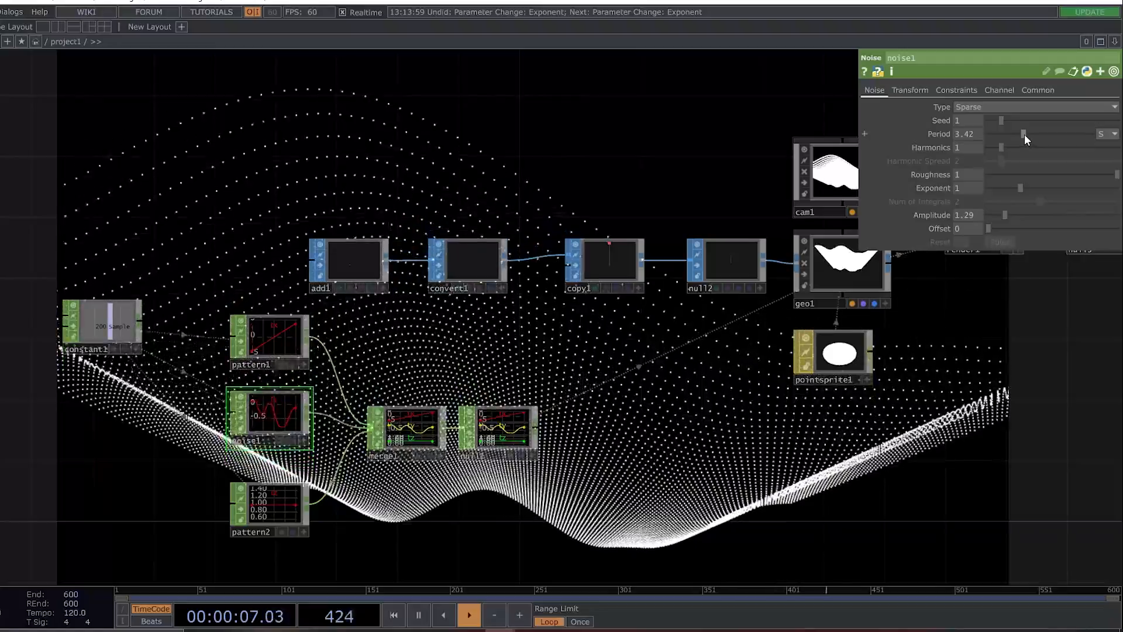
pyautogui.moveTo(1023, 134); pyautogui.dragTo(1010, 134)
pyautogui.moveTo(1001, 215); pyautogui.dragTo(1010, 188)
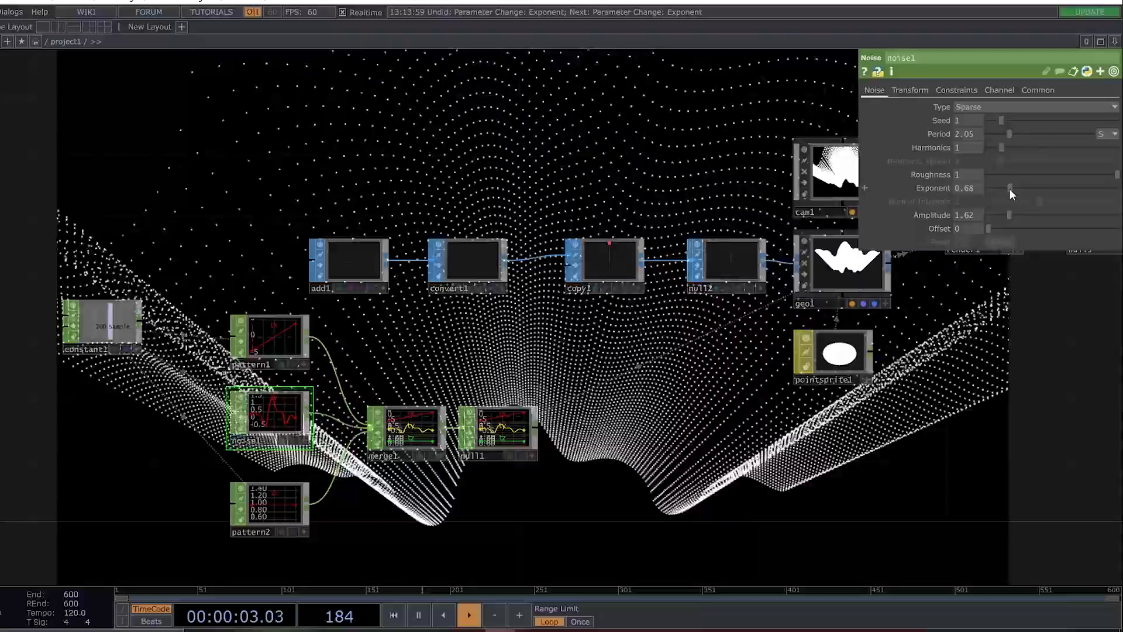
pyautogui.hotkey('ctrl', 'z')
pyautogui.hotkey('ctrl', 'z')
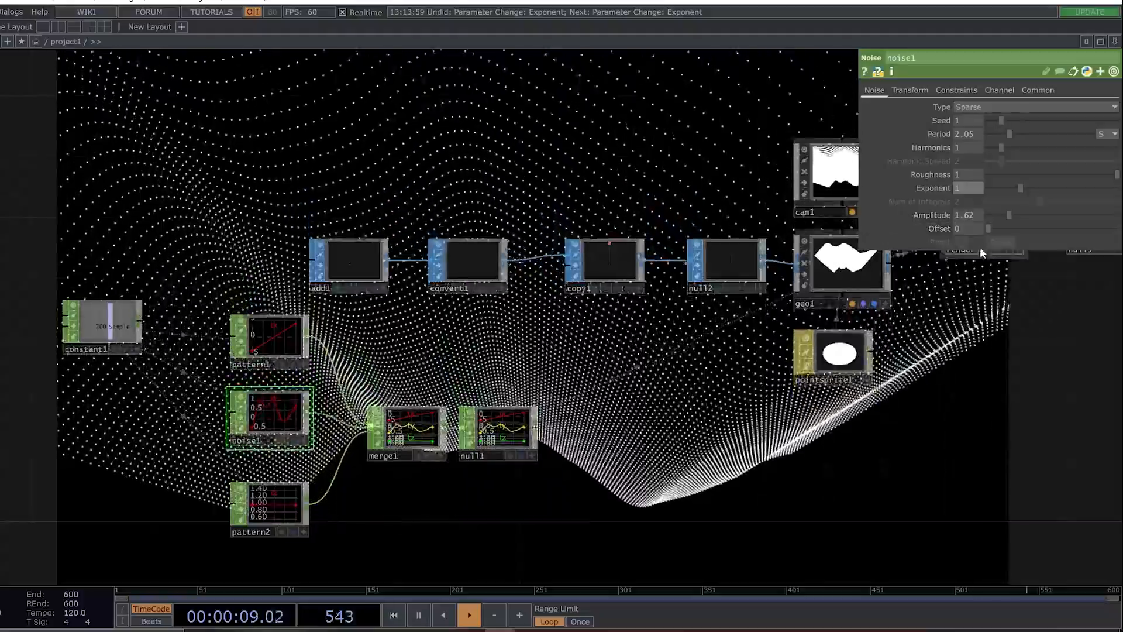
# Try noise1's Harmonics at 2 and return it to 1.
pyautogui.moveTo(1005, 147); pyautogui.dragTo(1019, 147)
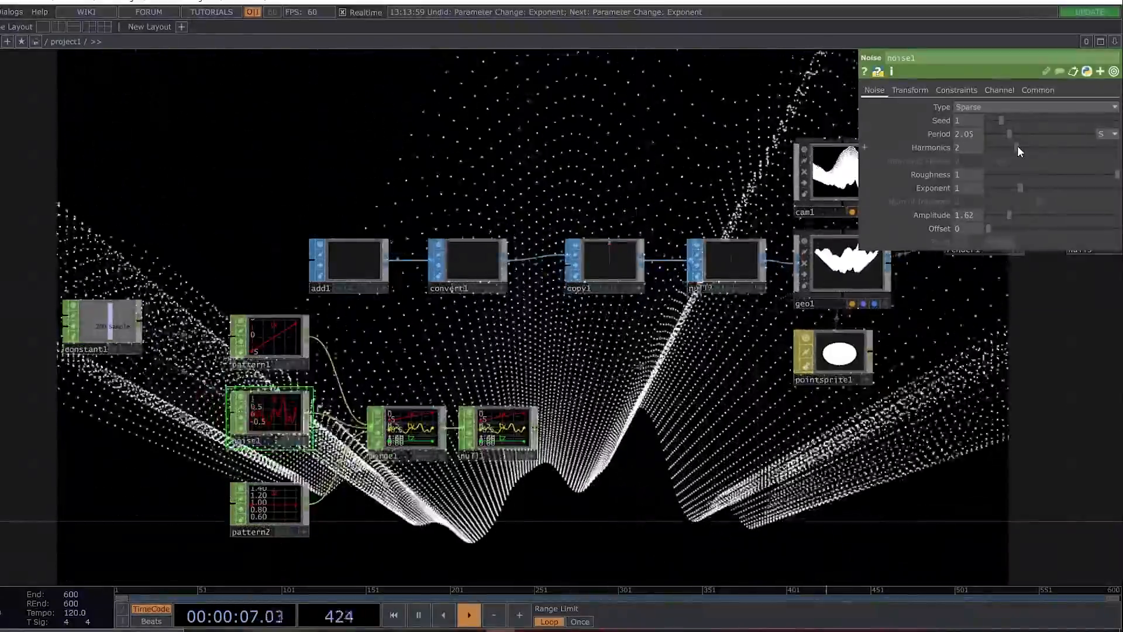
pyautogui.moveTo(1017, 147); pyautogui.dragTo(1006, 147)
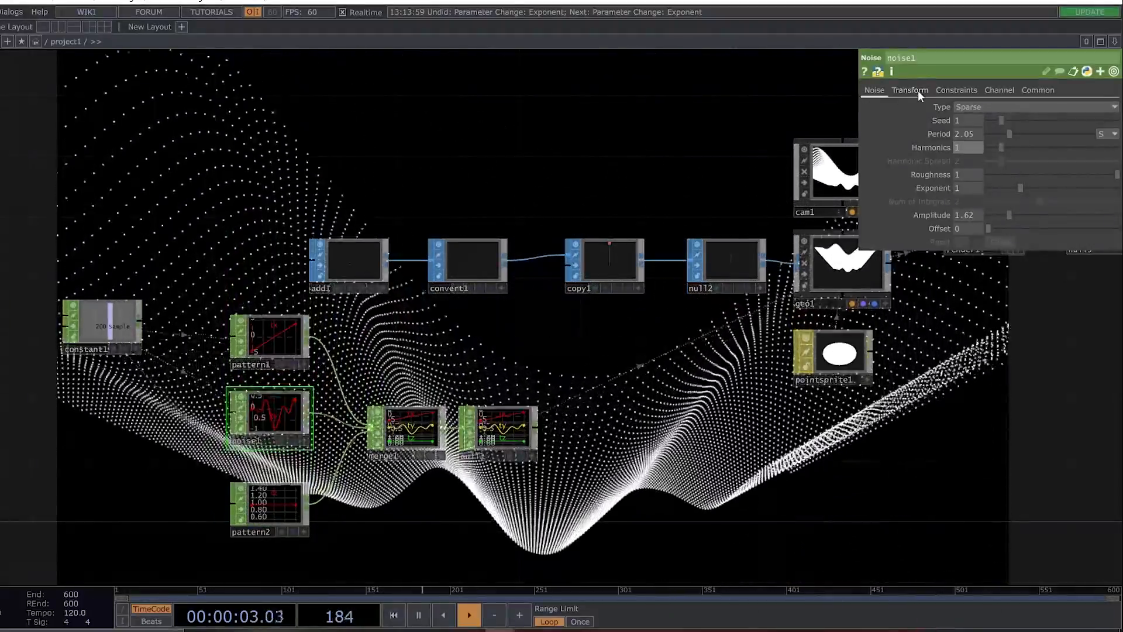
# Slow the wave animation by changing noise1's Z Translate expression to absTime.frame *.18.
pyautogui.click(918, 90)
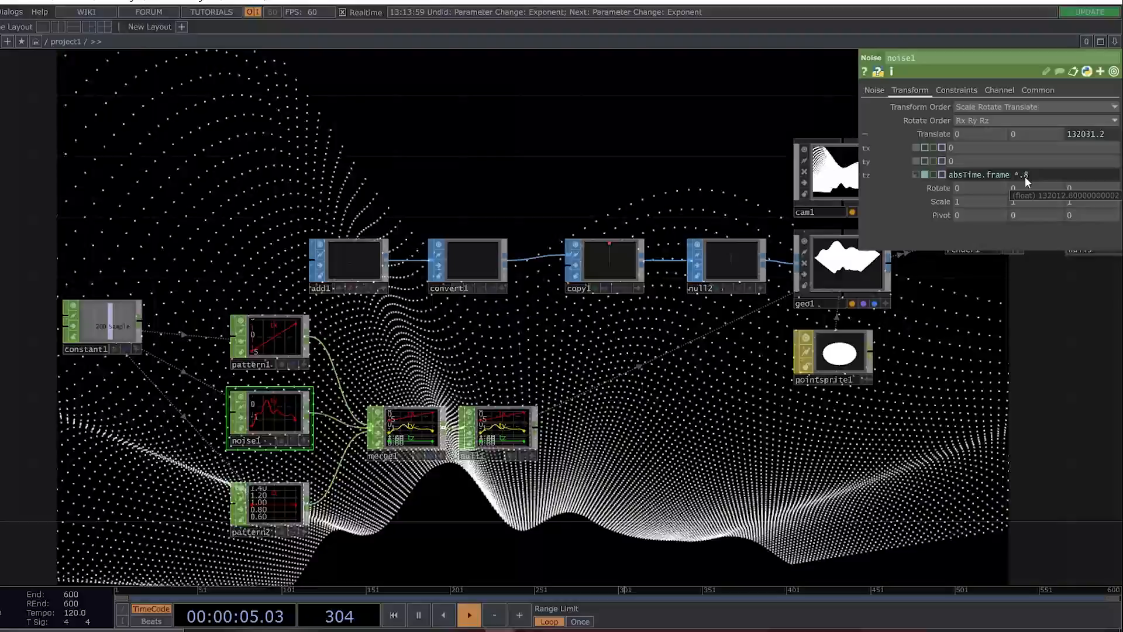
pyautogui.write('1')
pyautogui.press('Return')
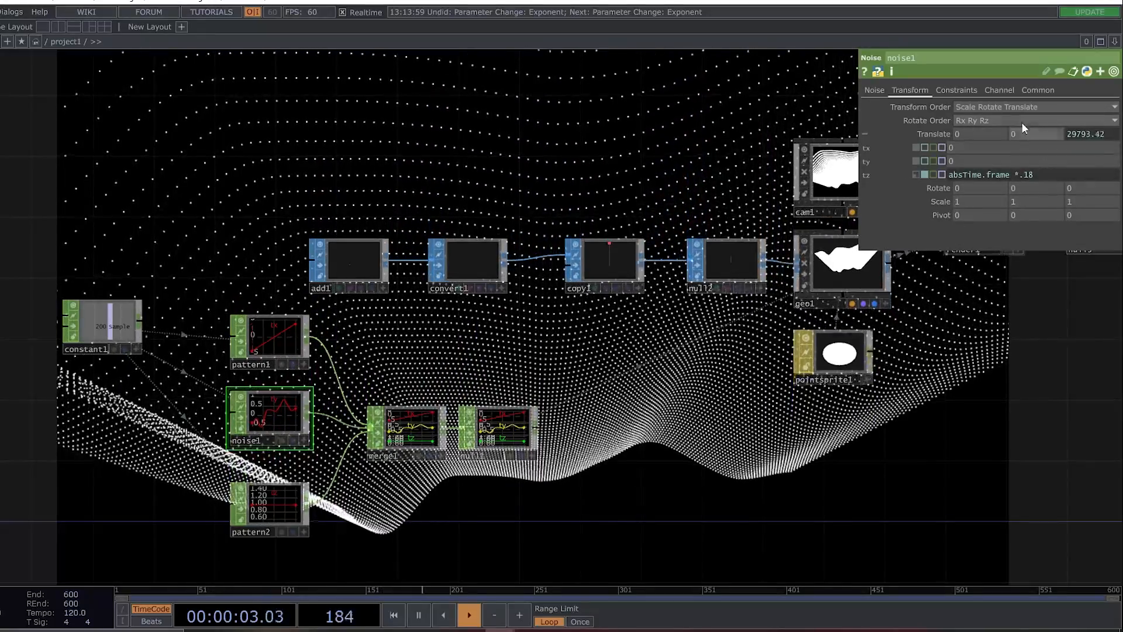
# Set noise1's Amplitude to 1.96 and its Exponent to 0.92.
pyautogui.click(877, 90)
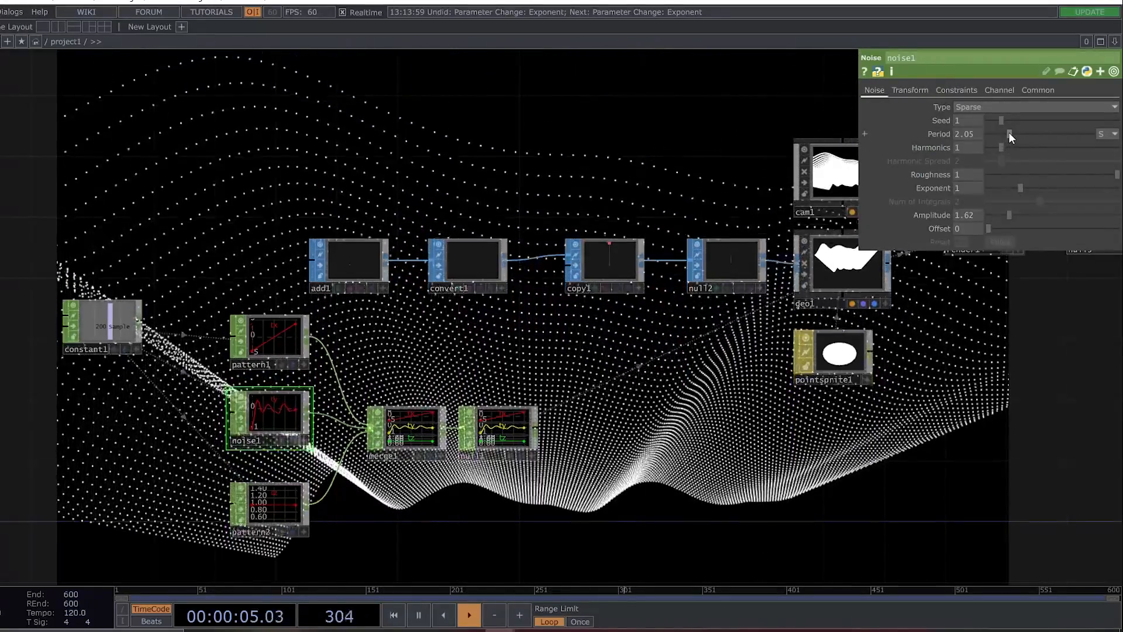
pyautogui.moveTo(1012, 214)
pyautogui.mouseDown()
pyautogui.moveTo(1024, 215)
pyautogui.moveTo(1014, 214)
pyautogui.mouseUp()
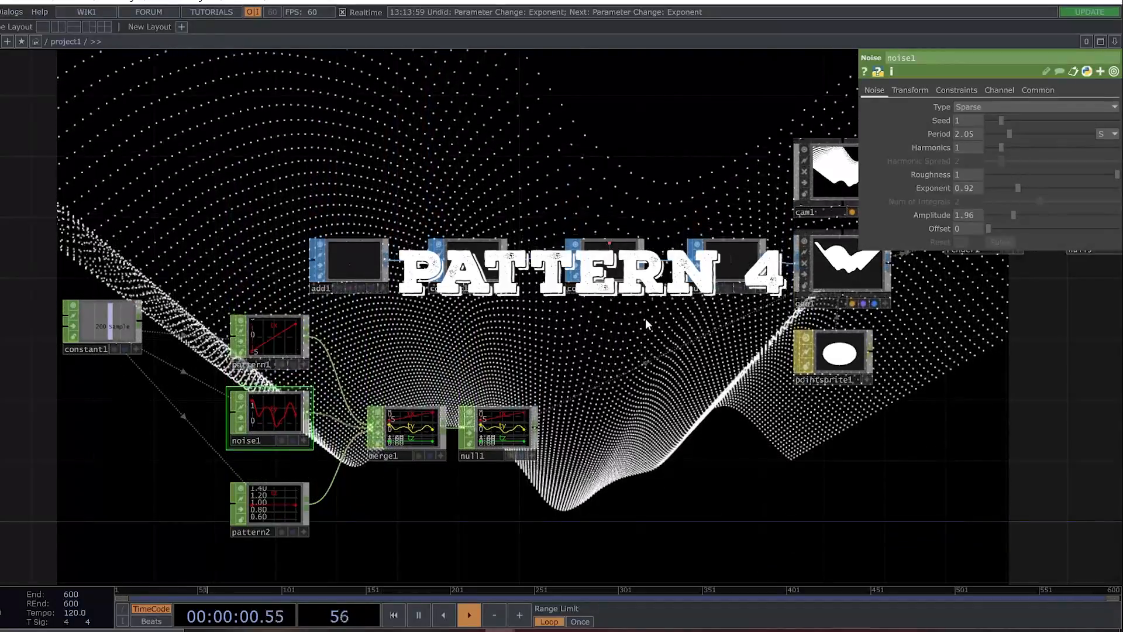
# Orbit and reposition cam1 interactively in its viewer, tilting it about -33.85 degrees in X over the wave.
pyautogui.moveTo(632, 346); pyautogui.dragTo(516, 374)
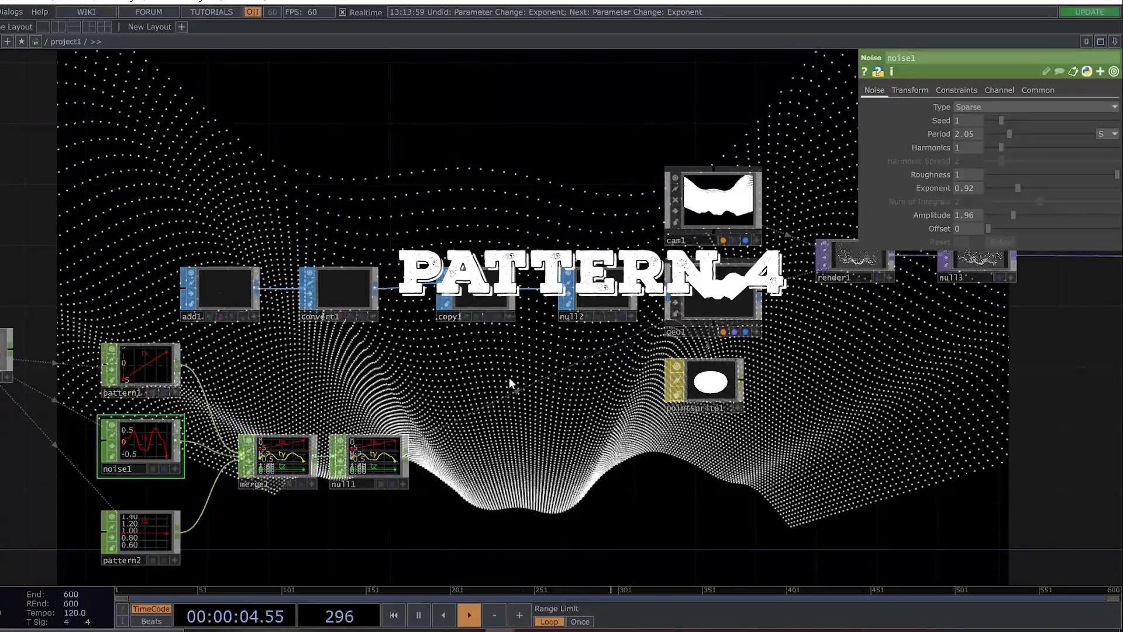
pyautogui.click(719, 207)
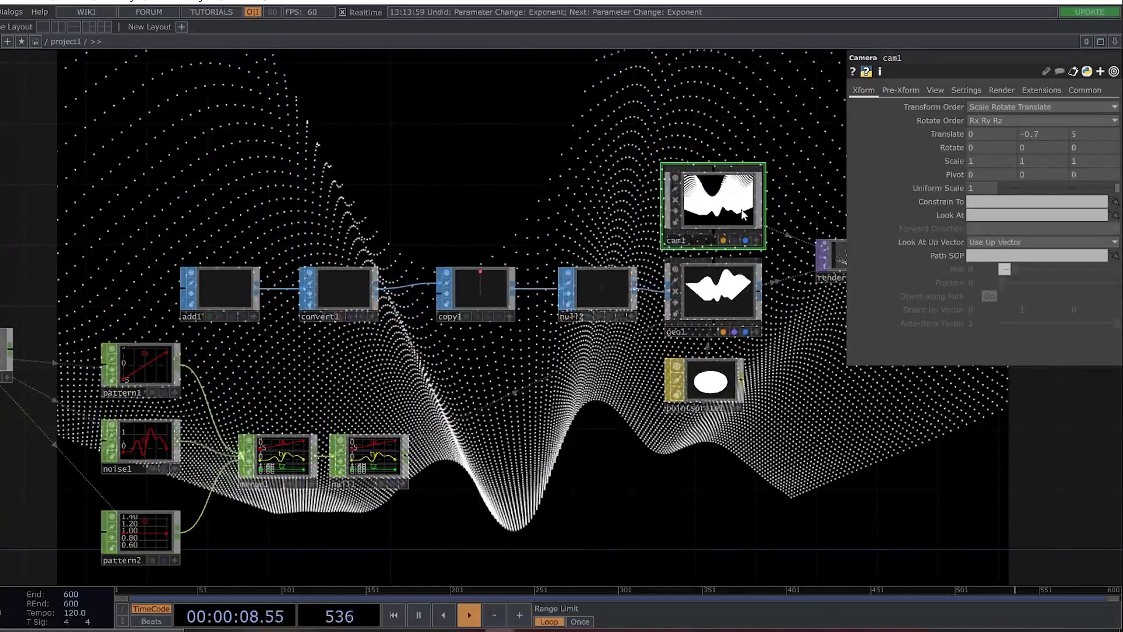
pyautogui.scroll(5, 754, 234)
pyautogui.click(778, 273)
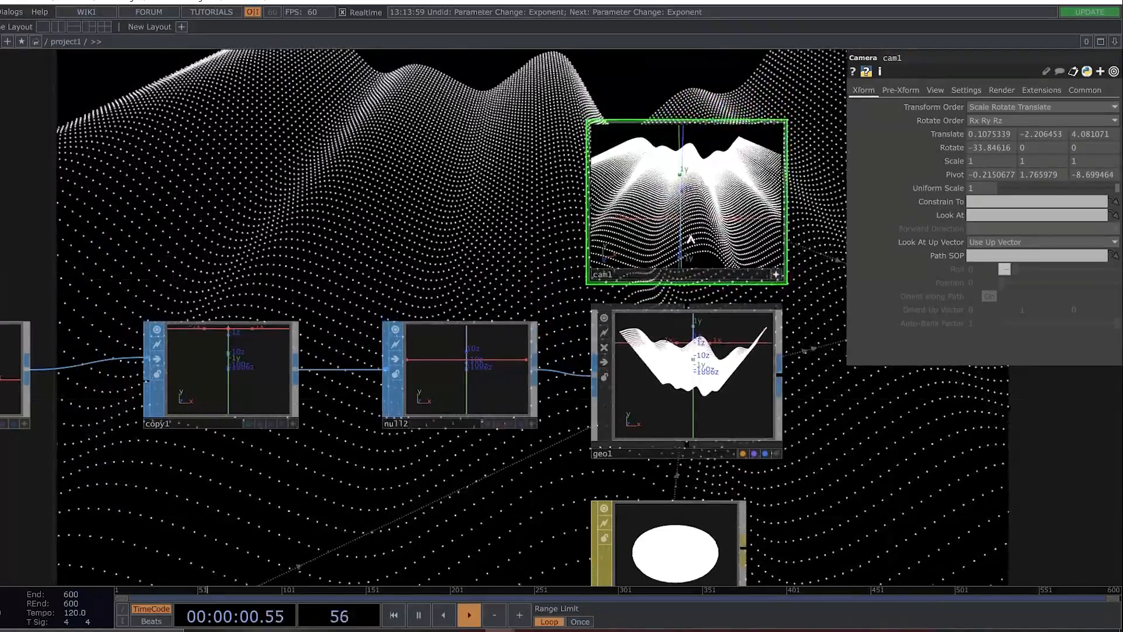
pyautogui.click(776, 275)
# Shorten noise1's Period to 1.22 for narrower ridges across the surface.
pyautogui.moveTo(384, 456); pyautogui.dragTo(620, 360)
pyautogui.moveTo(619, 359); pyautogui.dragTo(516, 344, button='middle')
pyautogui.scroll(-2, 516, 343)
pyautogui.click(304, 436)
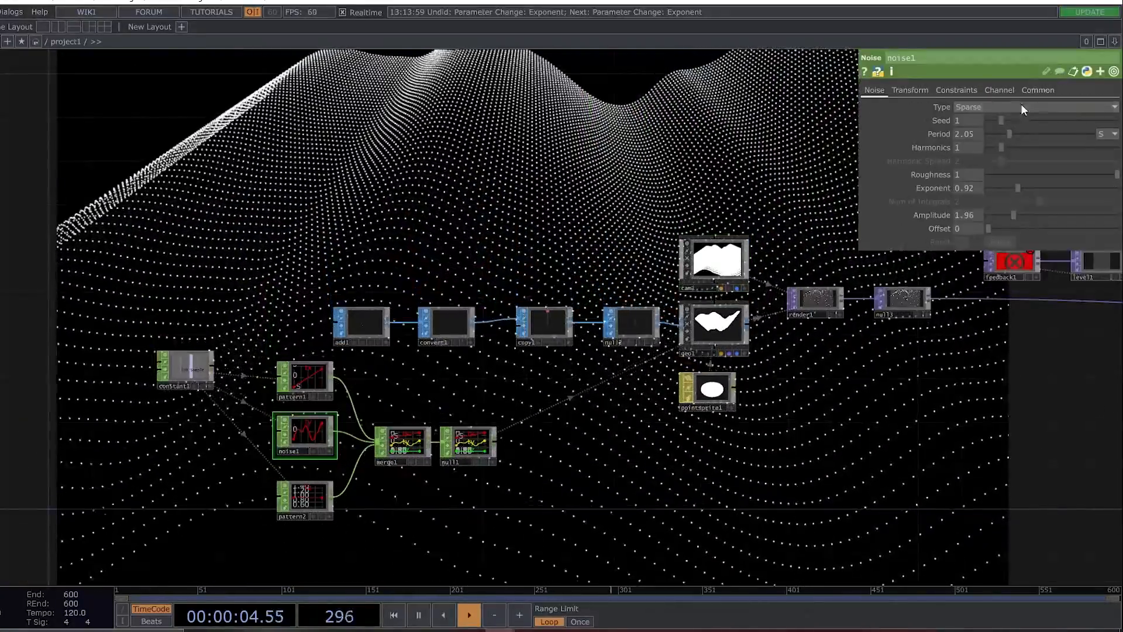
pyautogui.moveTo(1005, 134); pyautogui.dragTo(999, 135)
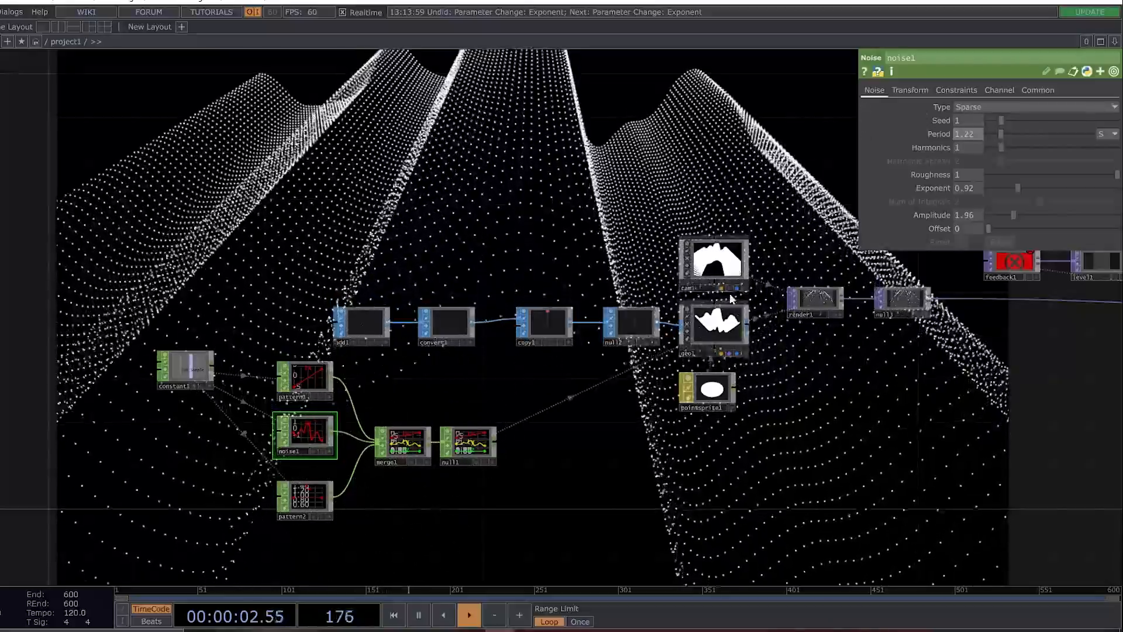
# Set copy1's depth Translate to 0 so the copied lines no longer recede.
pyautogui.click(544, 323)
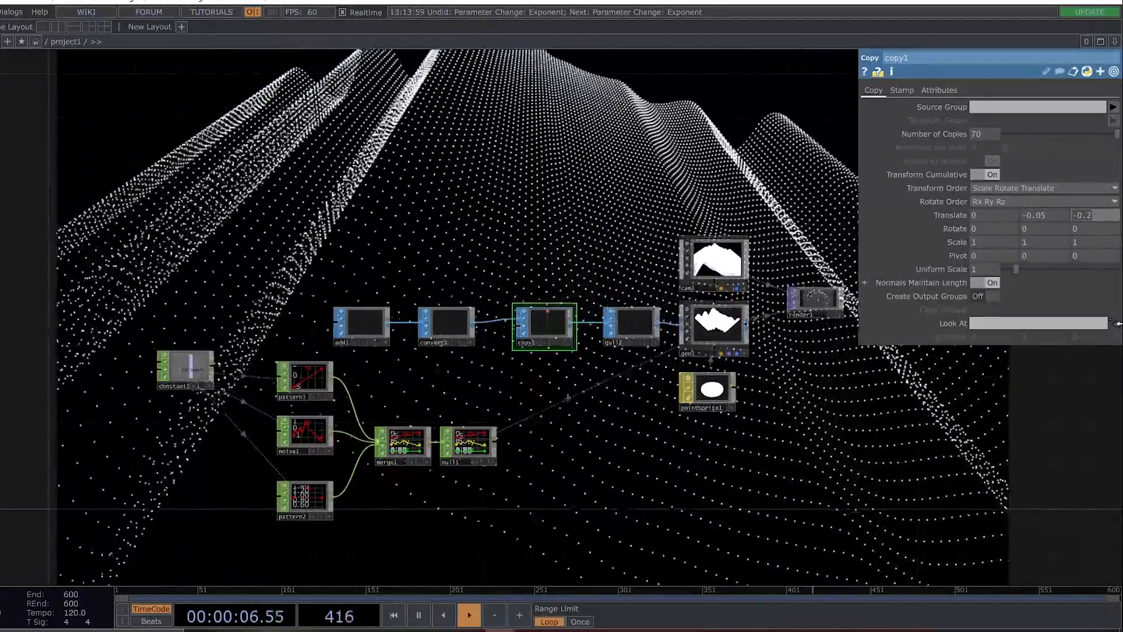
pyautogui.write('0')
pyautogui.press('Return')
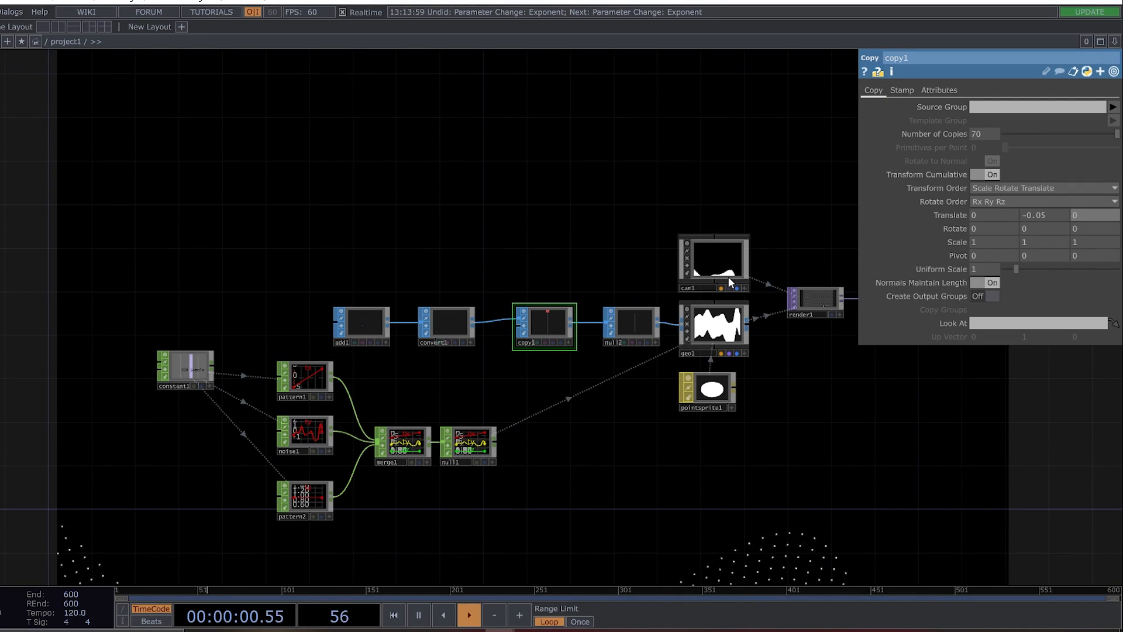
pyautogui.click(744, 288)
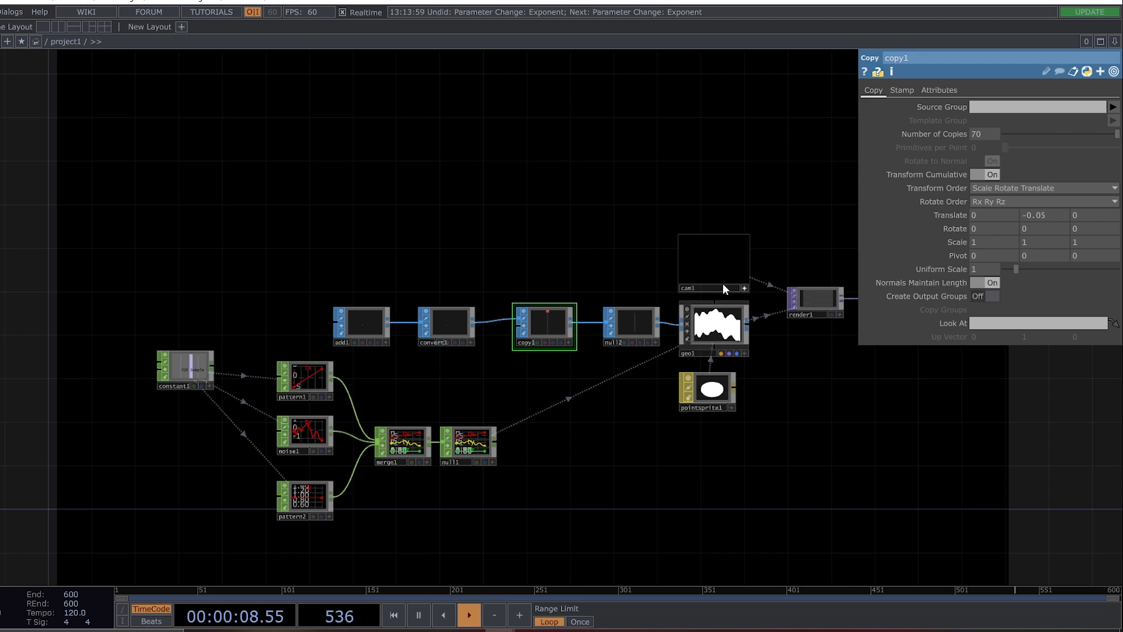
pyautogui.click(710, 264)
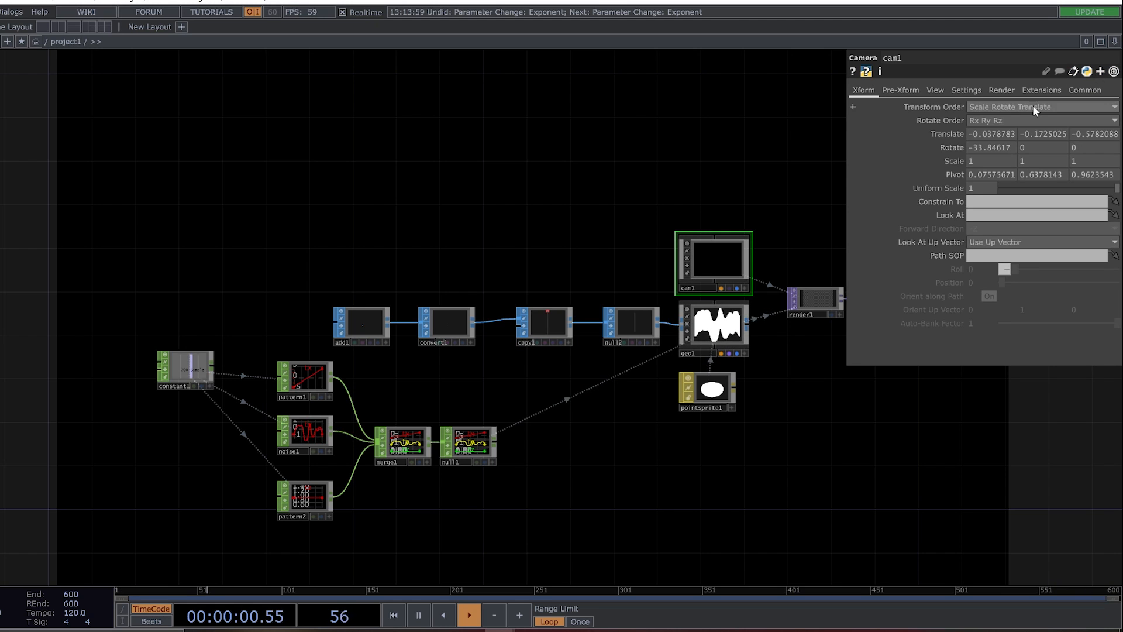
pyautogui.rightClick(948, 136)
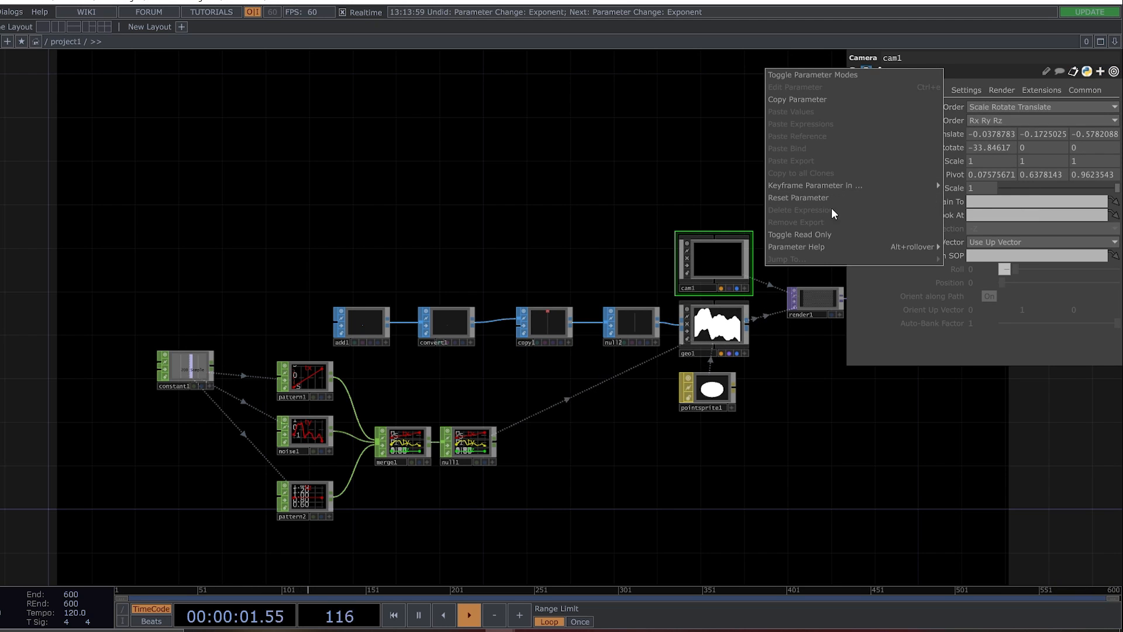
pyautogui.click(623, 129)
# Undo the recent changes to cam1's view, copy1's Translate and noise1's Period until cam1 is back at Translate 0, -0.7, 5 with zero rotation.
pyautogui.hotkey('ctrl', 'z')
pyautogui.hotkey('ctrl', 'z')
pyautogui.hotkey('ctrl', 'z')
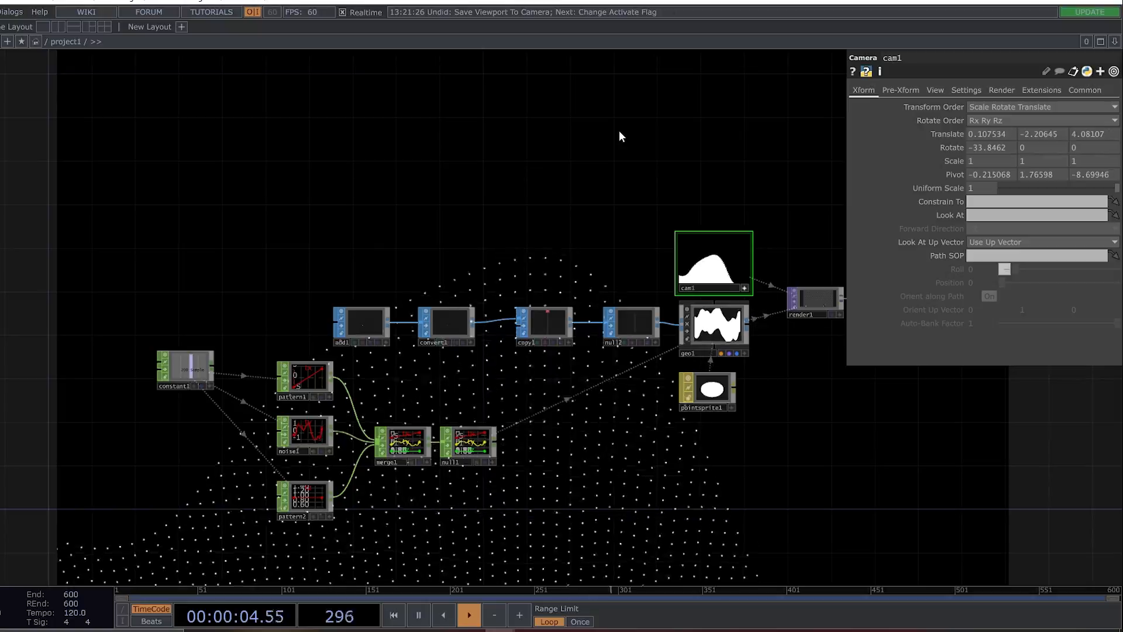
pyautogui.hotkey('ctrl', 'z')
pyautogui.hotkey('ctrl', 'z')
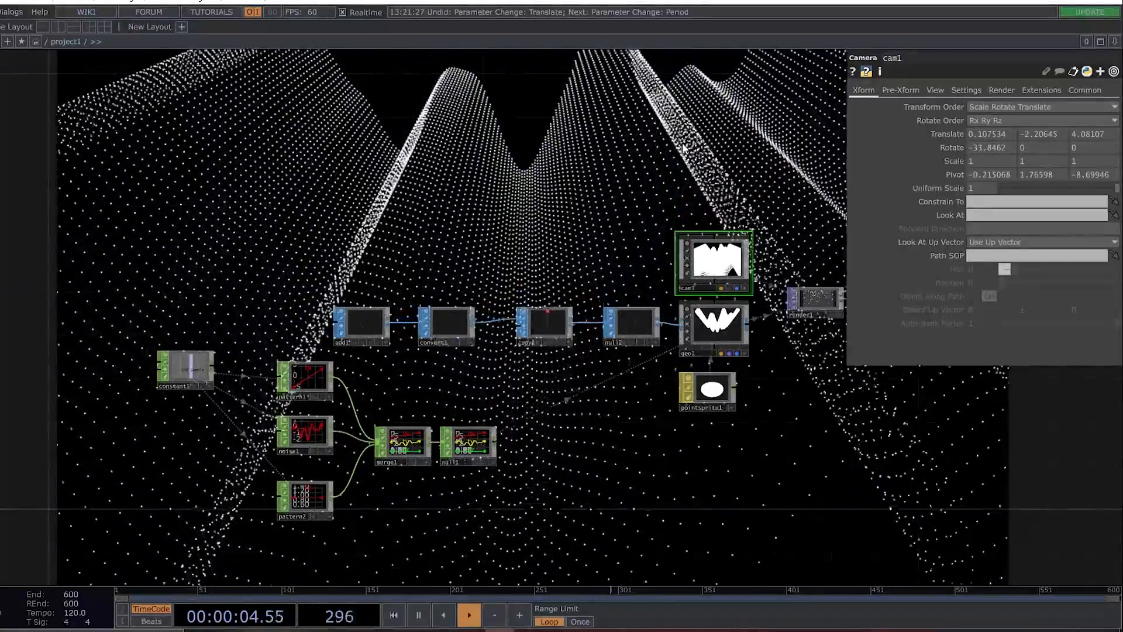
pyautogui.hotkey('ctrl', 'z')
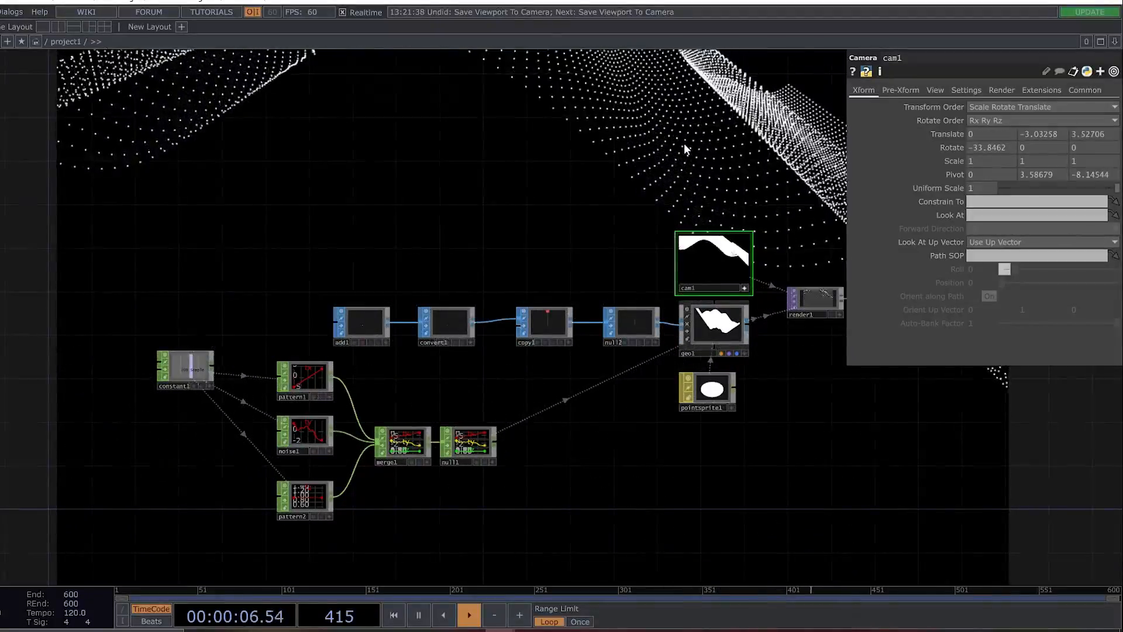
pyautogui.hotkey('ctrl', 'z')
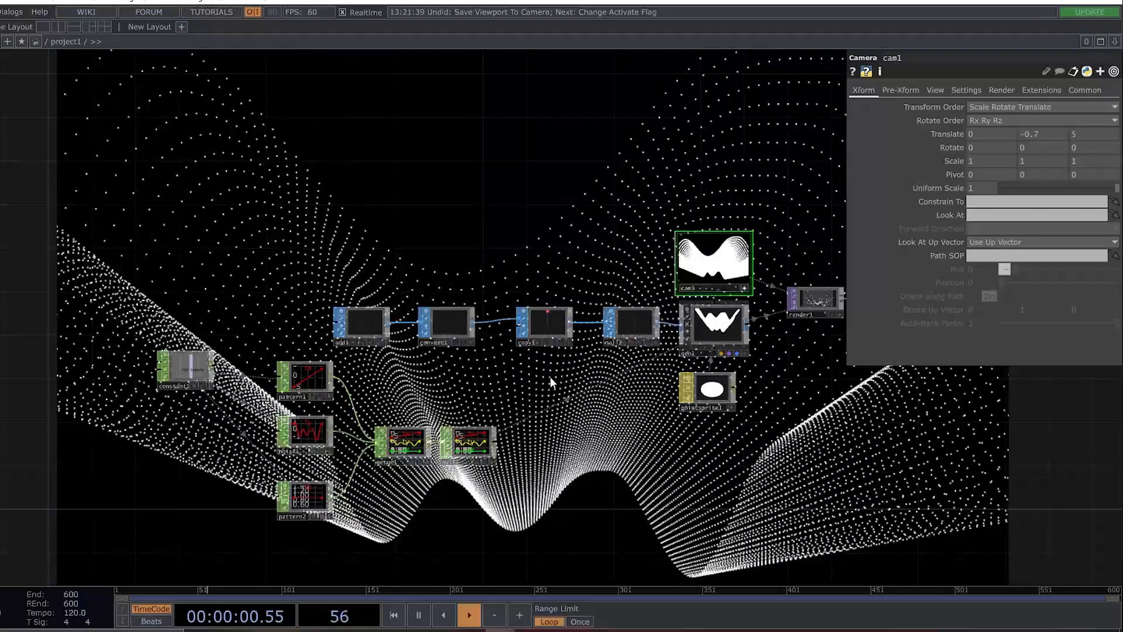
# Set copy1's depth Translate to 0 and raise noise1's Amplitude to 4.06.
pyautogui.click(545, 326)
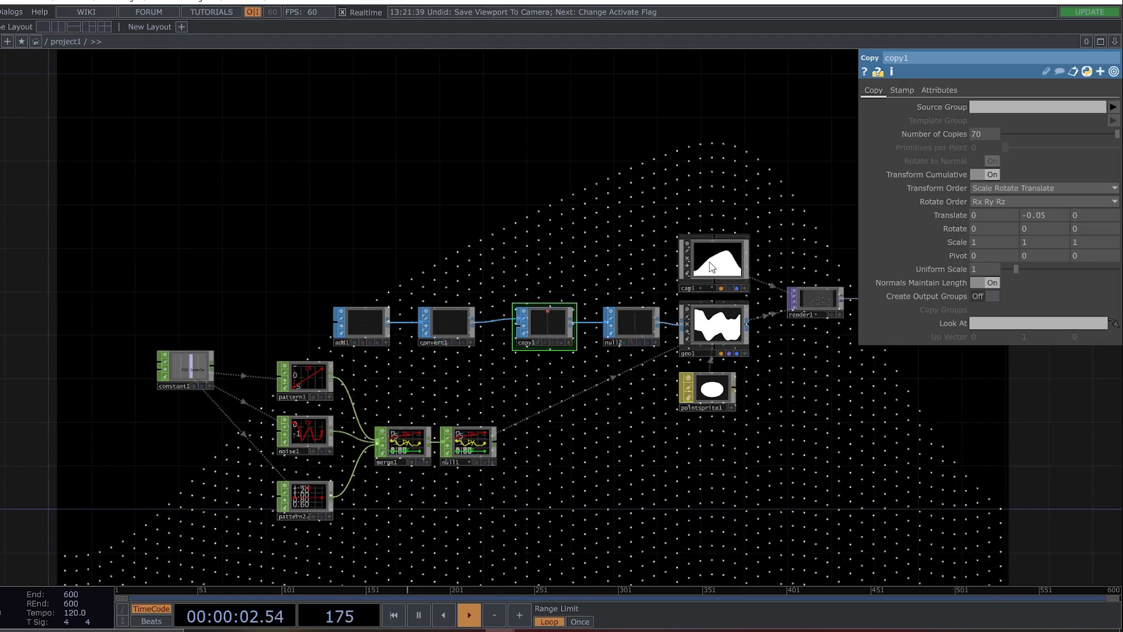
pyautogui.click(742, 289)
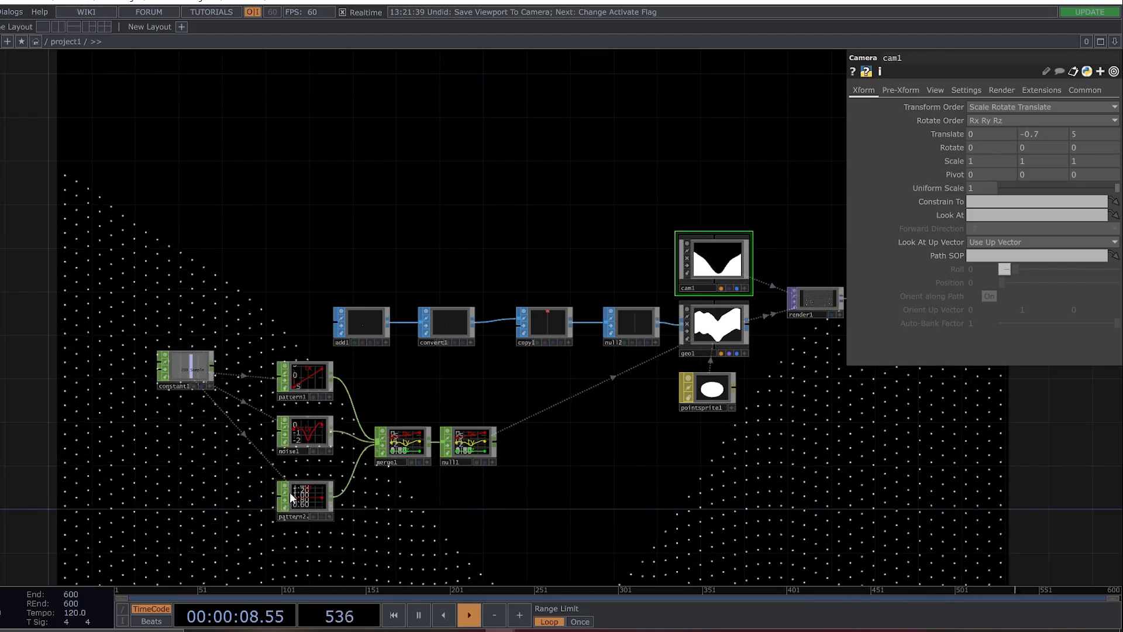
pyautogui.click(306, 434)
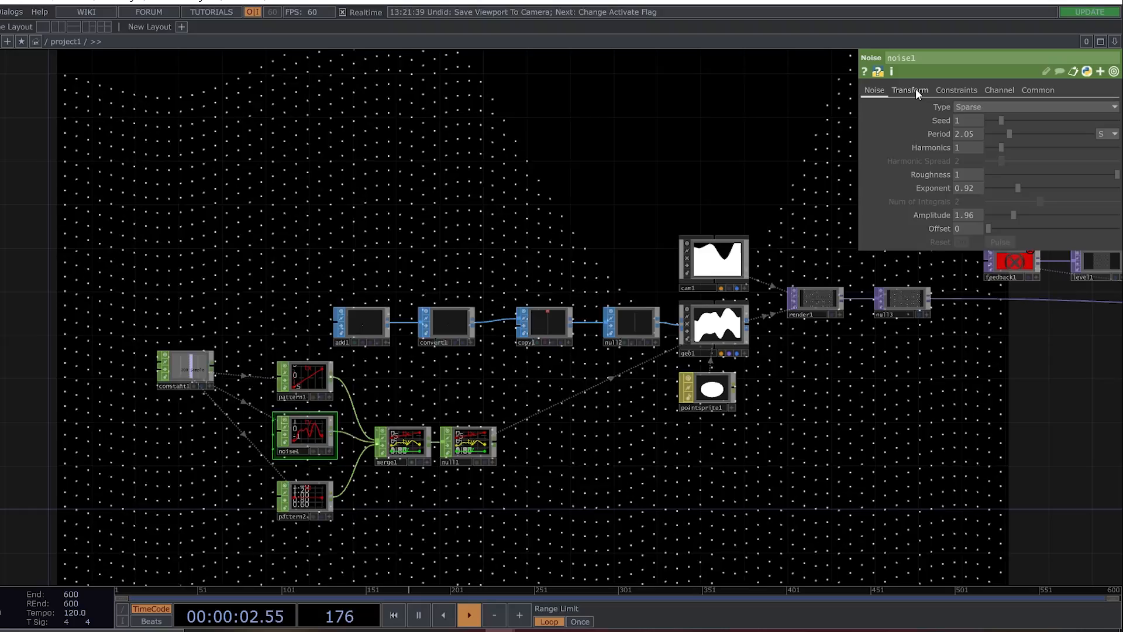
pyautogui.moveTo(1013, 219); pyautogui.dragTo(1040, 213)
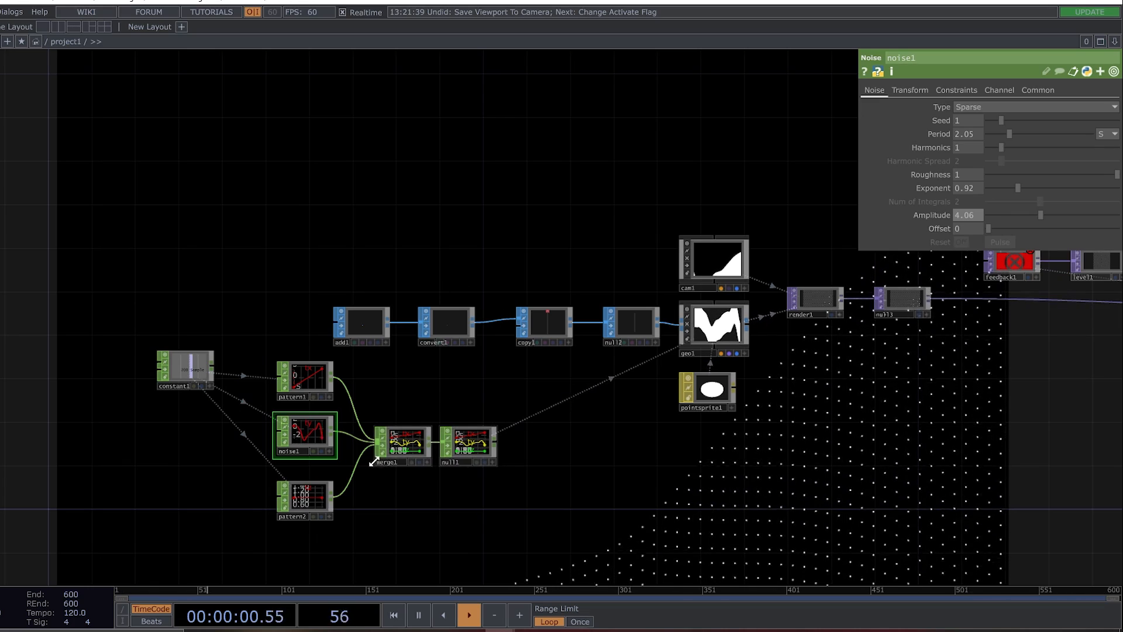
# Narrow pattern1's To Range to -2 and 2.
pyautogui.click(301, 380)
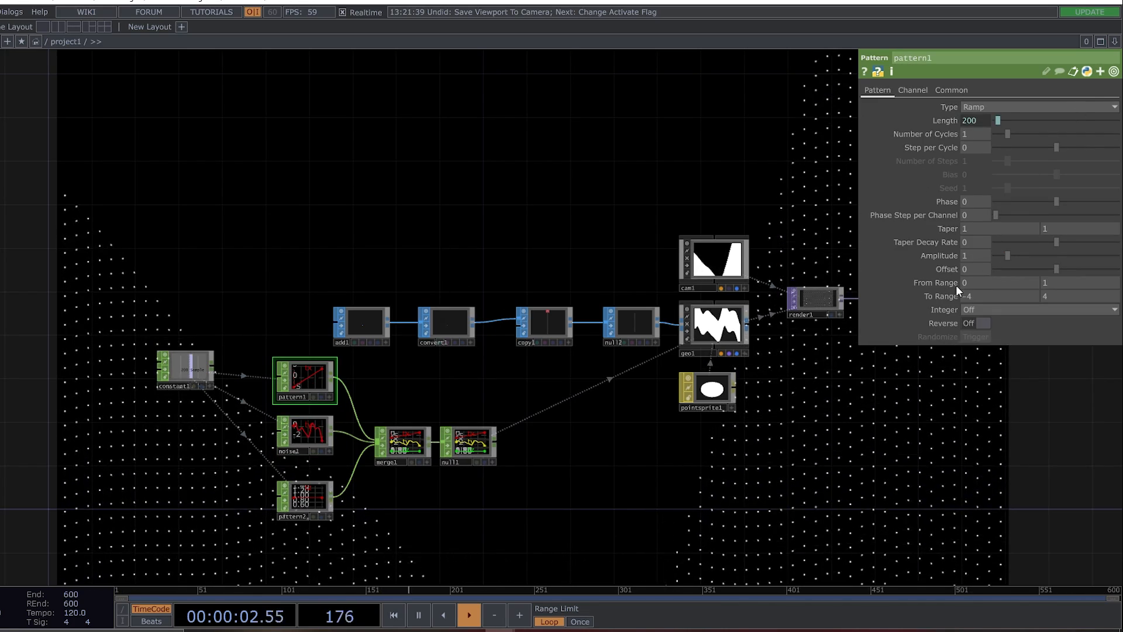
pyautogui.write('2')
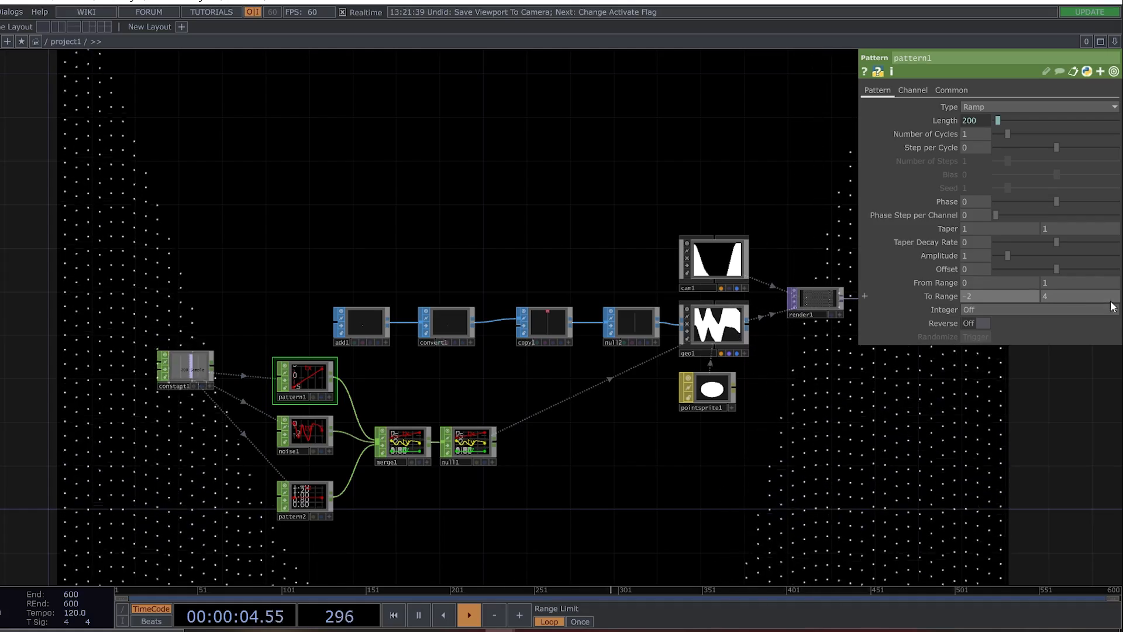
pyautogui.doubleClick(1045, 296)
pyautogui.write('2')
pyautogui.click(698, 187)
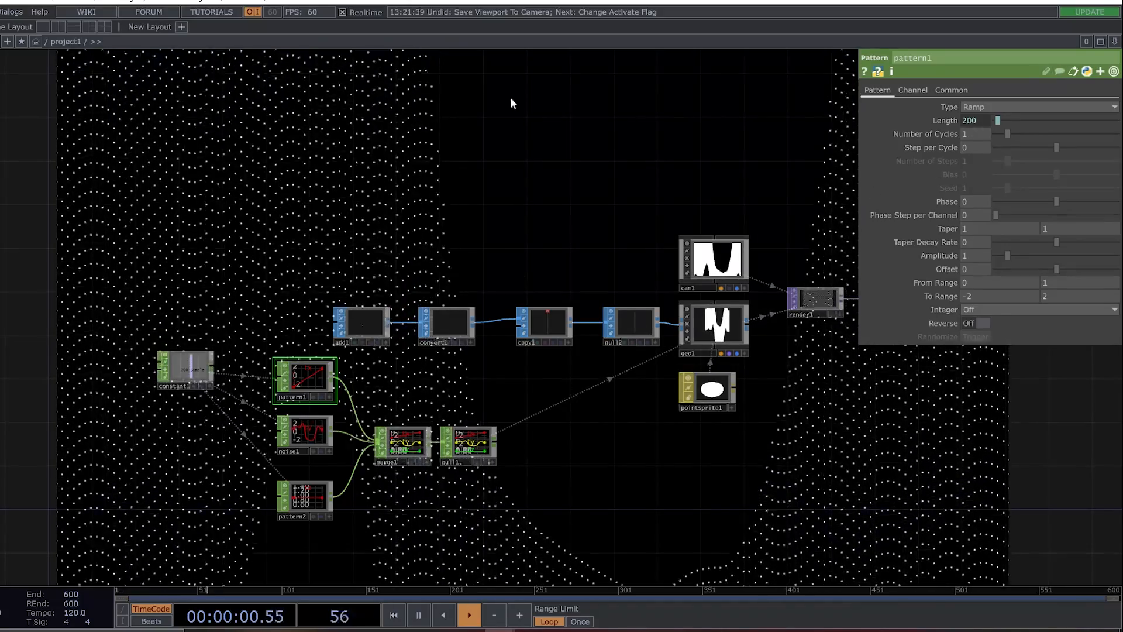
# Tune noise1 to Exponent 1, Roughness 0.076, Harmonics 3, Amplitude 1.49 and Period 0.86.
pyautogui.click(315, 432)
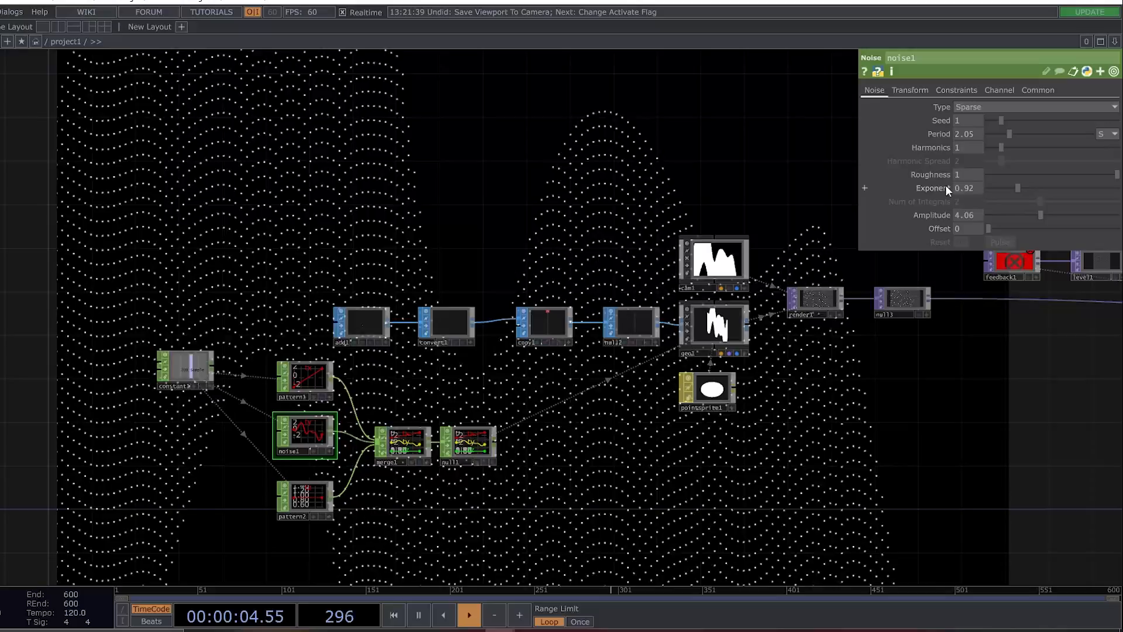
pyautogui.moveTo(976, 189); pyautogui.dragTo(876, 176)
pyautogui.write('1')
pyautogui.click(707, 164)
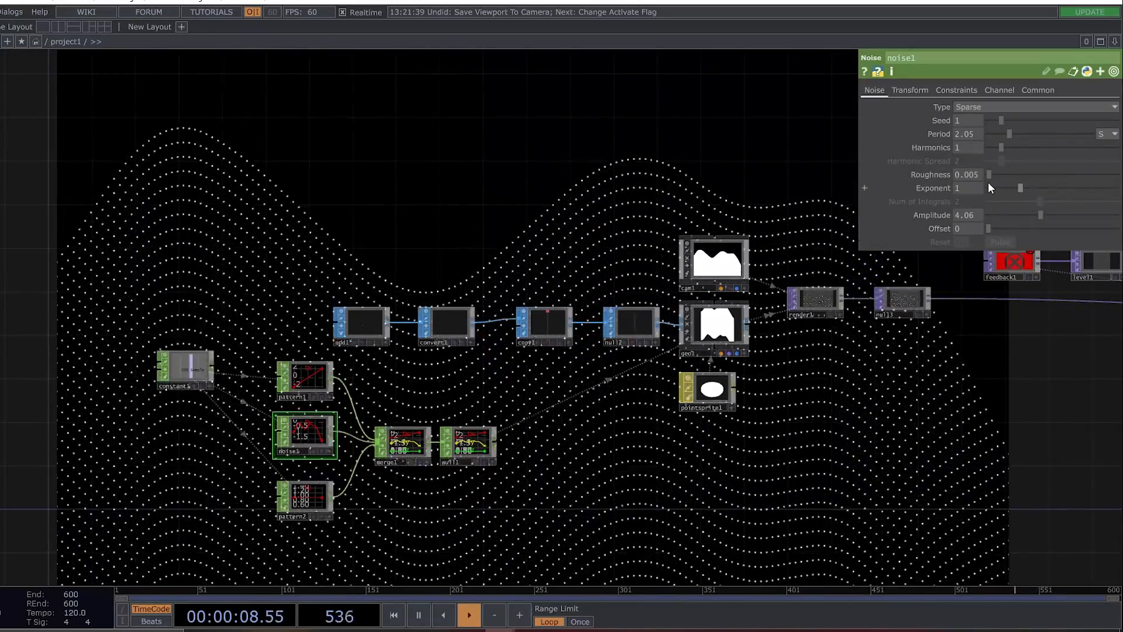
pyautogui.moveTo(989, 181); pyautogui.dragTo(1027, 146)
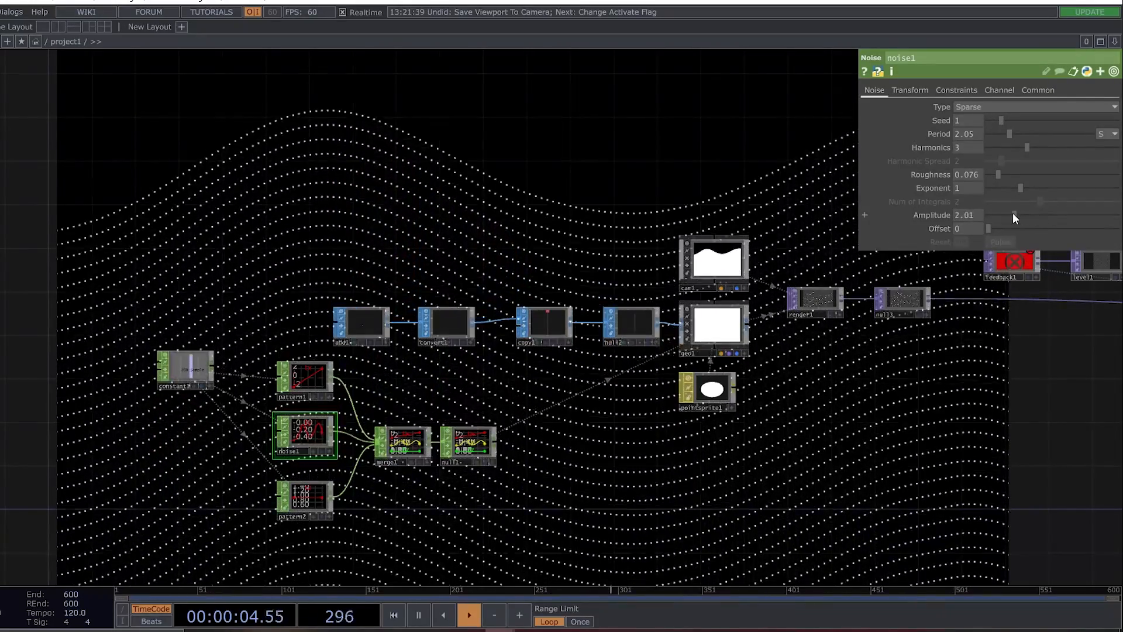
pyautogui.moveTo(1003, 213); pyautogui.dragTo(1007, 214)
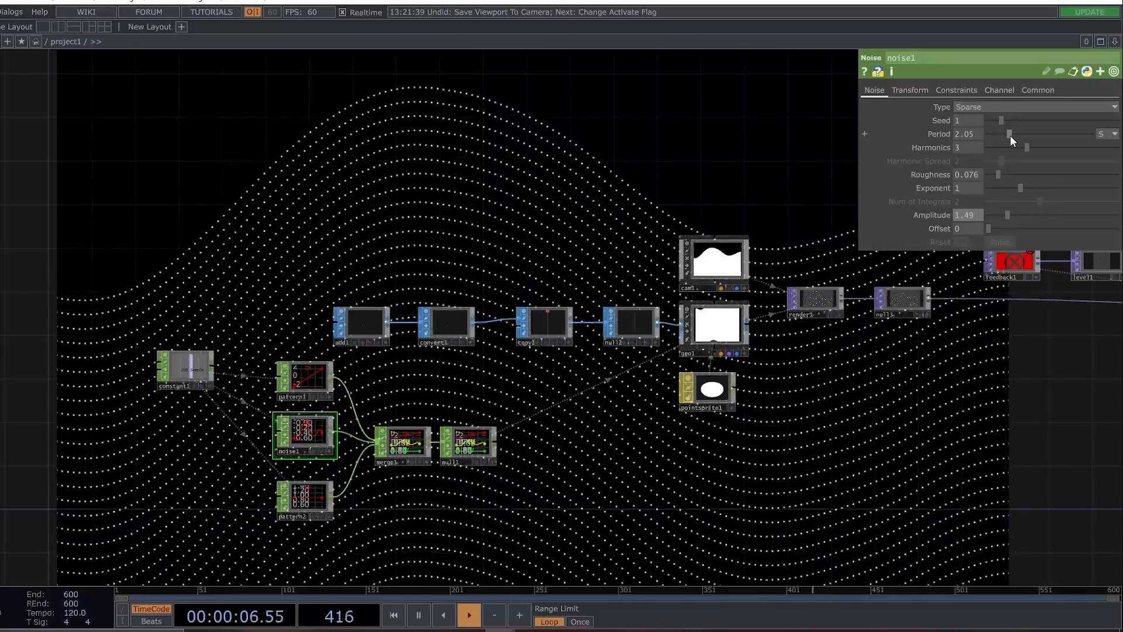
pyautogui.moveTo(1010, 136); pyautogui.dragTo(998, 135)
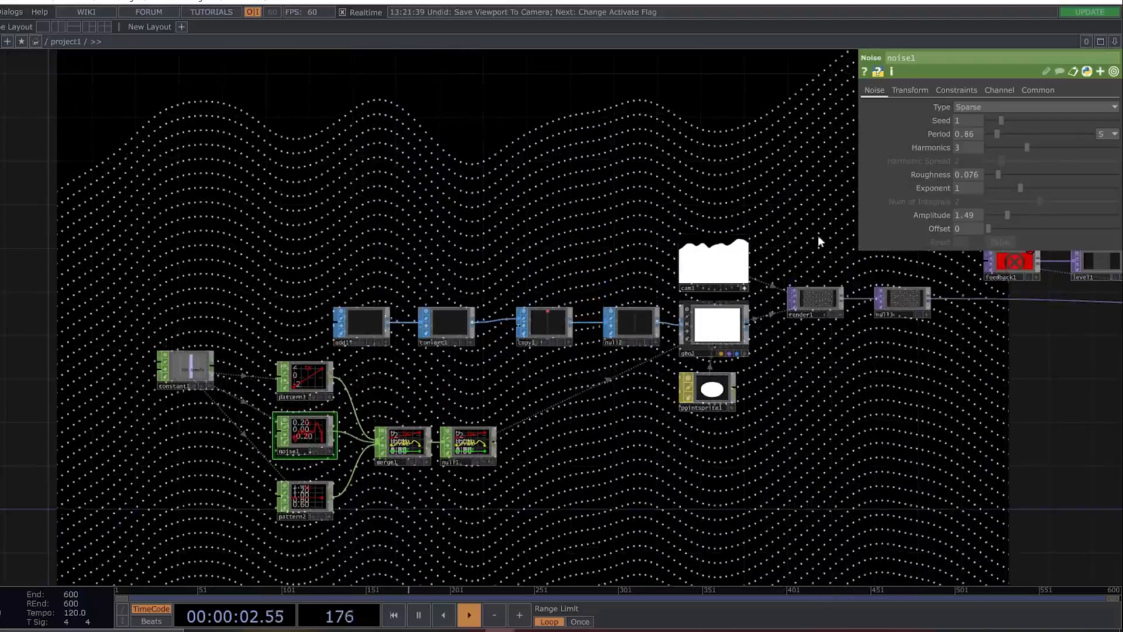
# Orbit cam1 slightly in its viewer so the dotted surface appears tilted and recedes in perspective.
pyautogui.scroll(5, 784, 245)
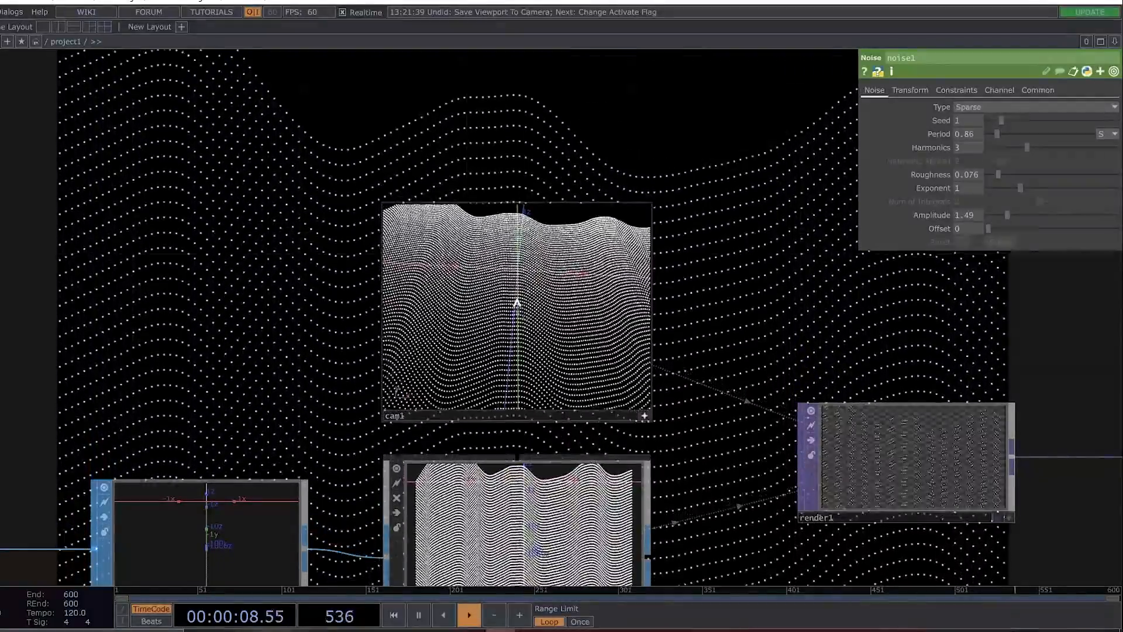
pyautogui.moveTo(515, 314)
pyautogui.mouseDown()
pyautogui.moveTo(507, 350)
pyautogui.moveTo(517, 323)
pyautogui.mouseUp()
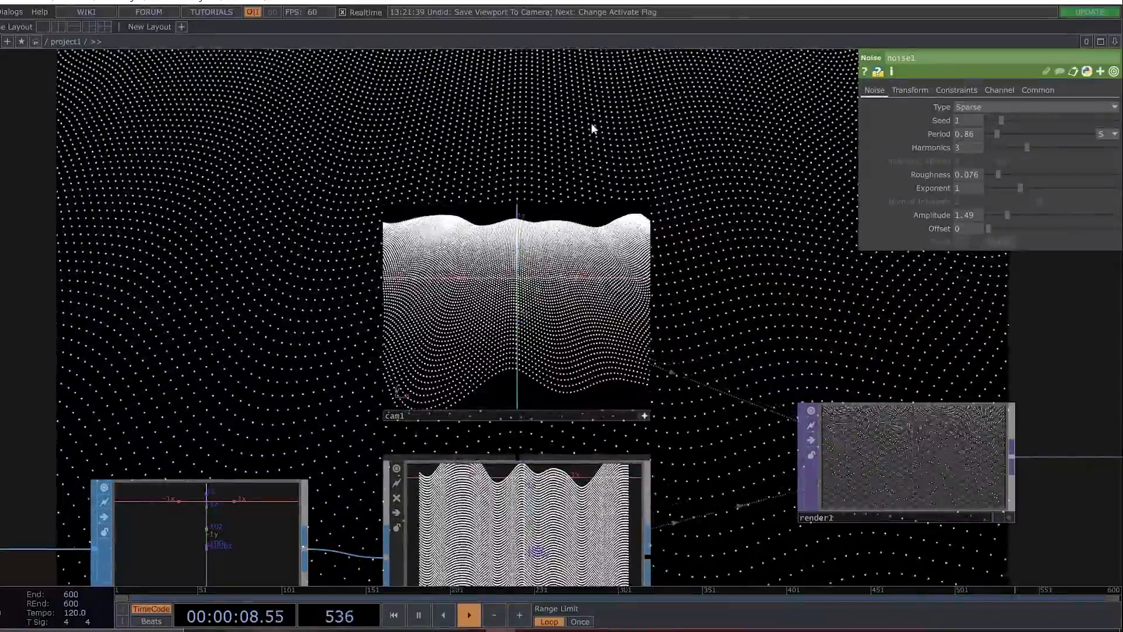
pyautogui.click(646, 416)
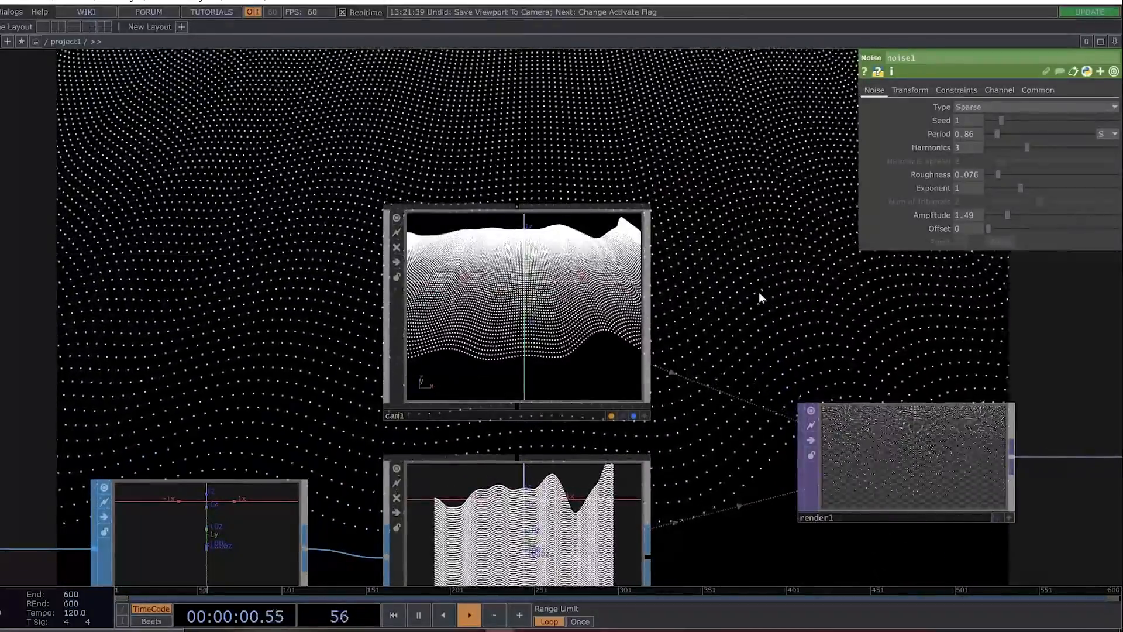
# Set copy1's vertical Translate to -0.07 to space the copied lines farther apart.
pyautogui.moveTo(760, 292); pyautogui.dragTo(866, 224)
pyautogui.scroll(-3, 224, 243)
pyautogui.moveTo(319, 422); pyautogui.dragTo(484, 351)
pyautogui.click(348, 250)
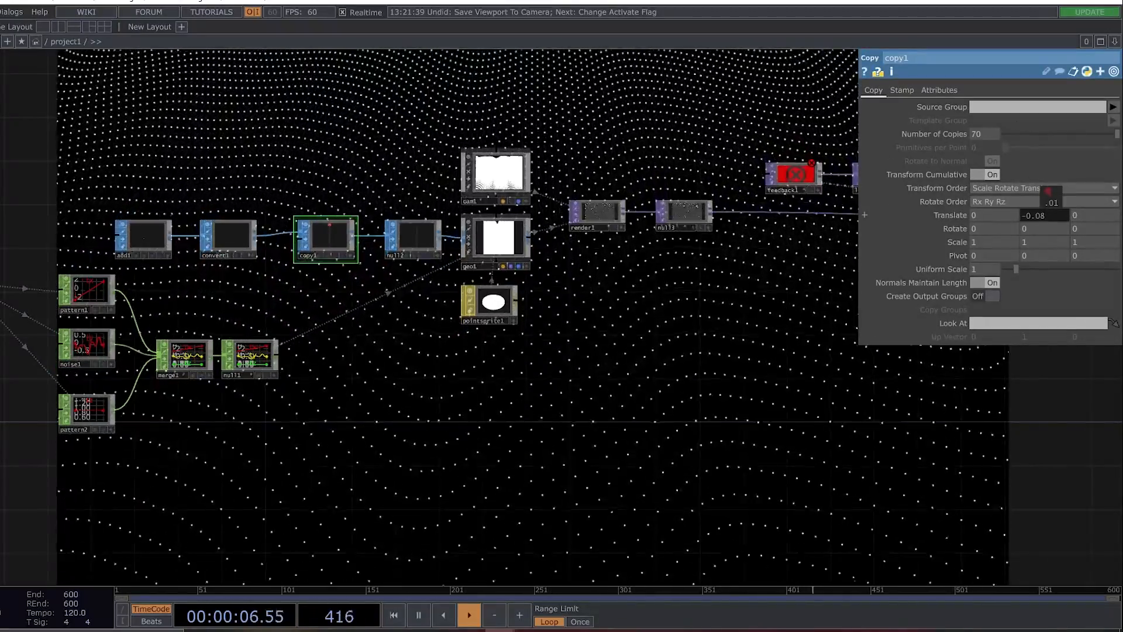
pyautogui.moveTo(1047, 196); pyautogui.dragTo(1055, 192, button='middle')
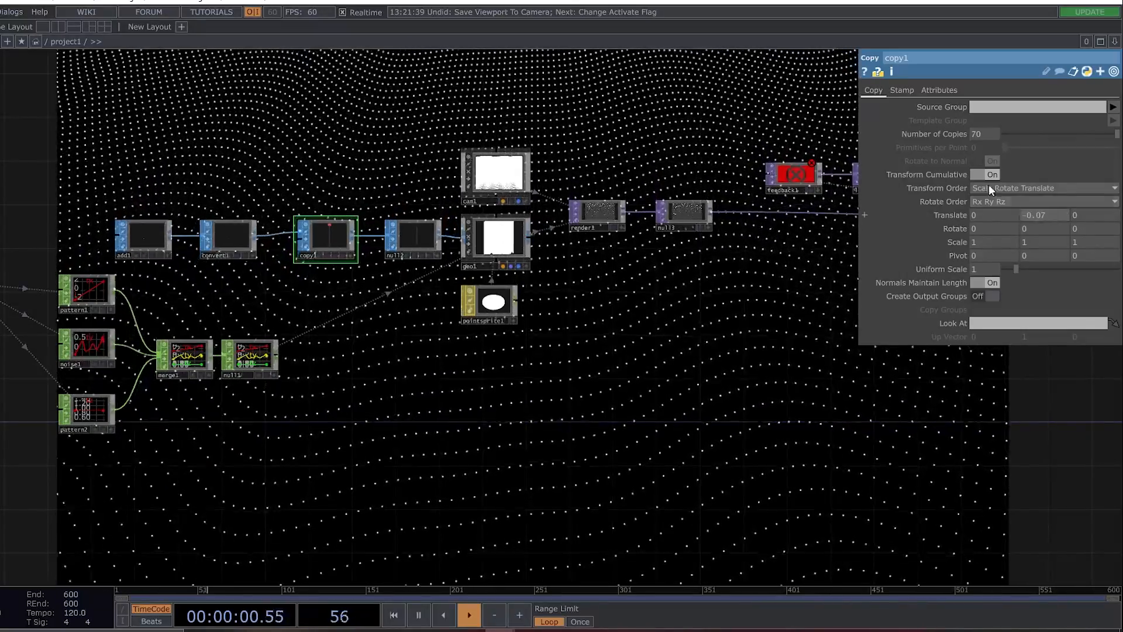
# Raise noise1's Roughness to 0.914 for a more jagged wave.
pyautogui.click(88, 350)
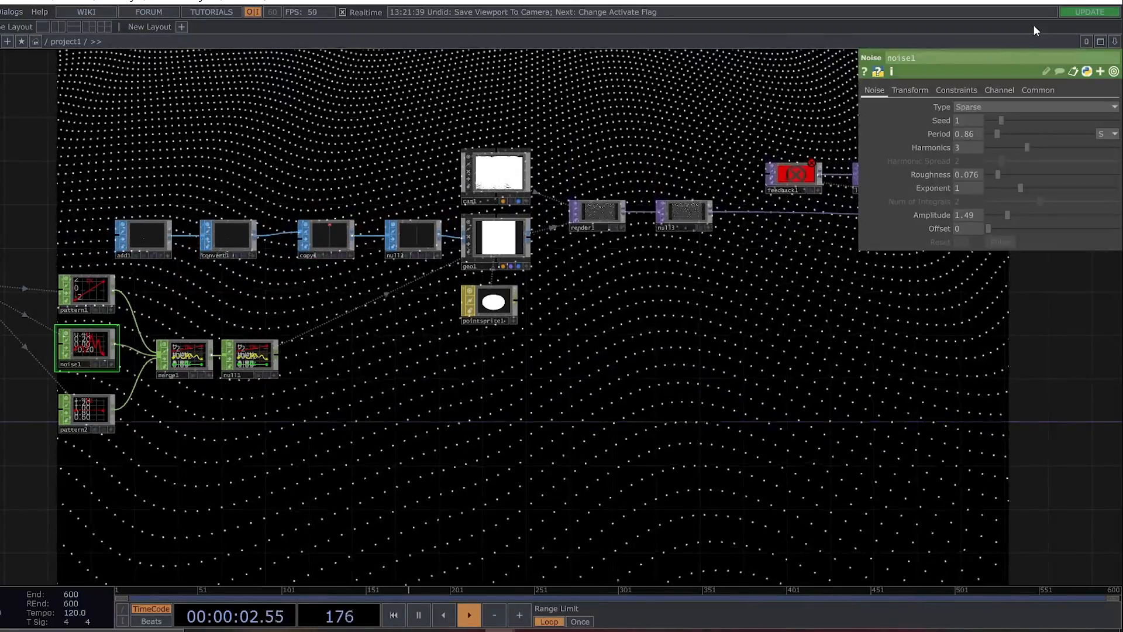
pyautogui.moveTo(999, 176); pyautogui.dragTo(1054, 176)
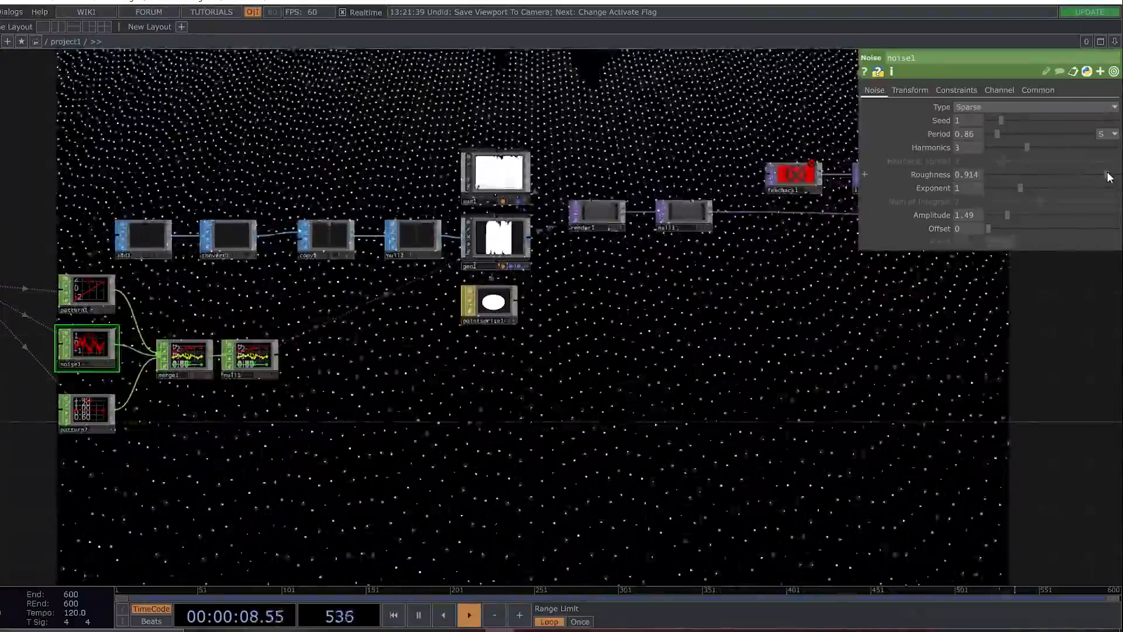
# Orbit cam1 in its viewer to a more frontal view of the jagged peaks.
pyautogui.scroll(4, 539, 182)
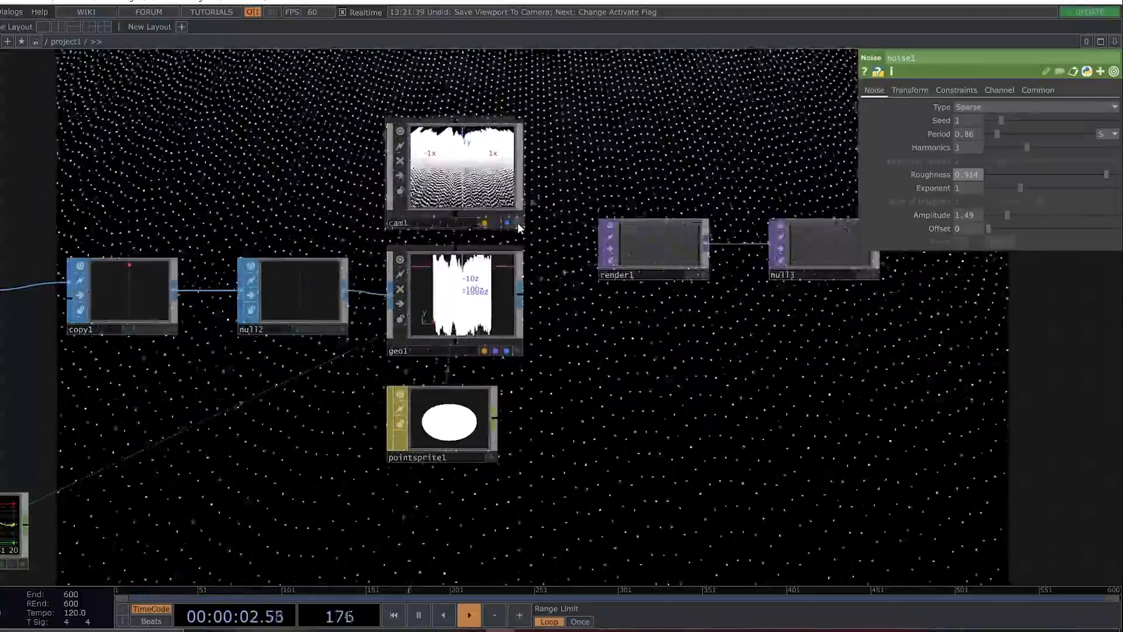
pyautogui.click(517, 222)
pyautogui.moveTo(468, 179)
pyautogui.mouseDown()
pyautogui.moveTo(459, 182)
pyautogui.moveTo(460, 170)
pyautogui.moveTo(456, 188)
pyautogui.mouseUp()
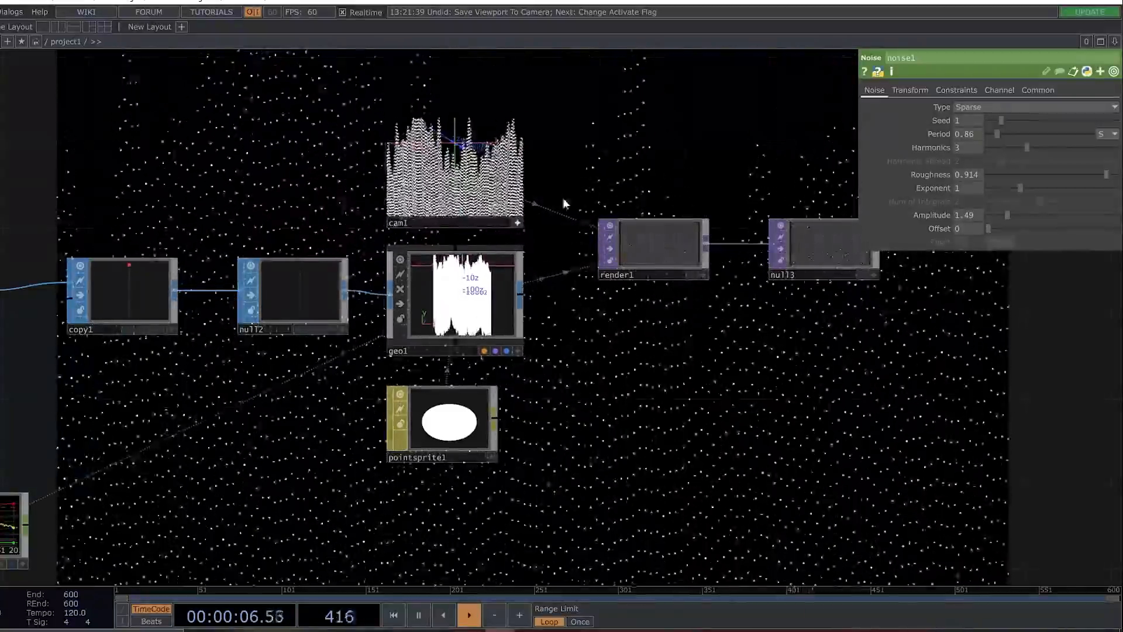
# Lengthen noise1's Period to 1.48 to widen the jagged peaks.
pyautogui.moveTo(747, 456); pyautogui.dragTo(844, 367)
pyautogui.scroll(-4, 380, 299)
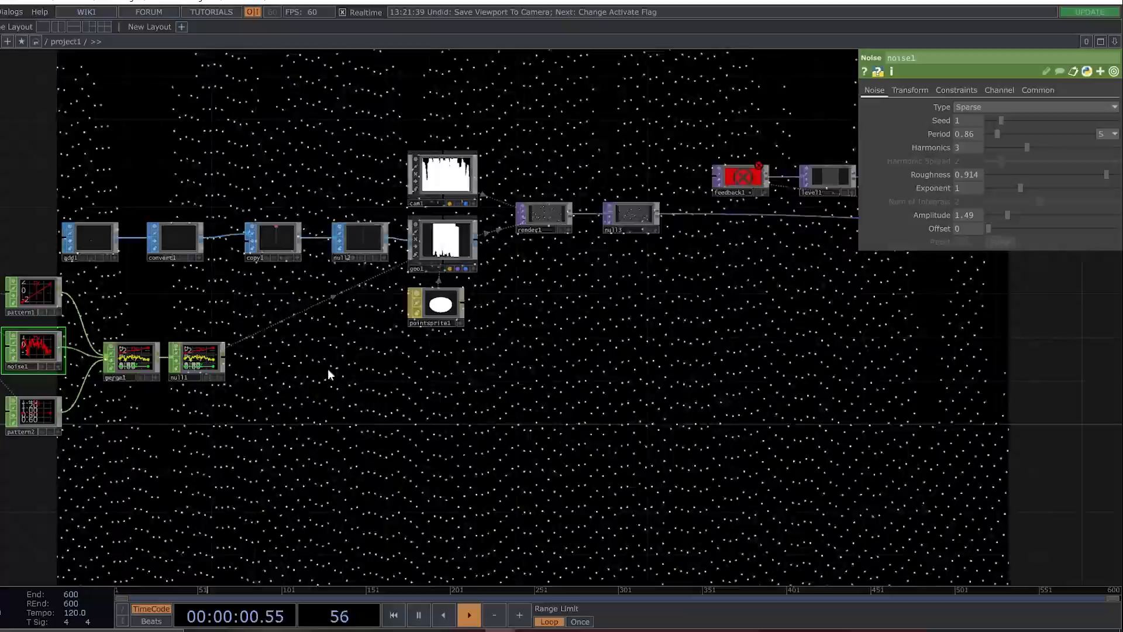
pyautogui.moveTo(316, 370); pyautogui.dragTo(493, 384)
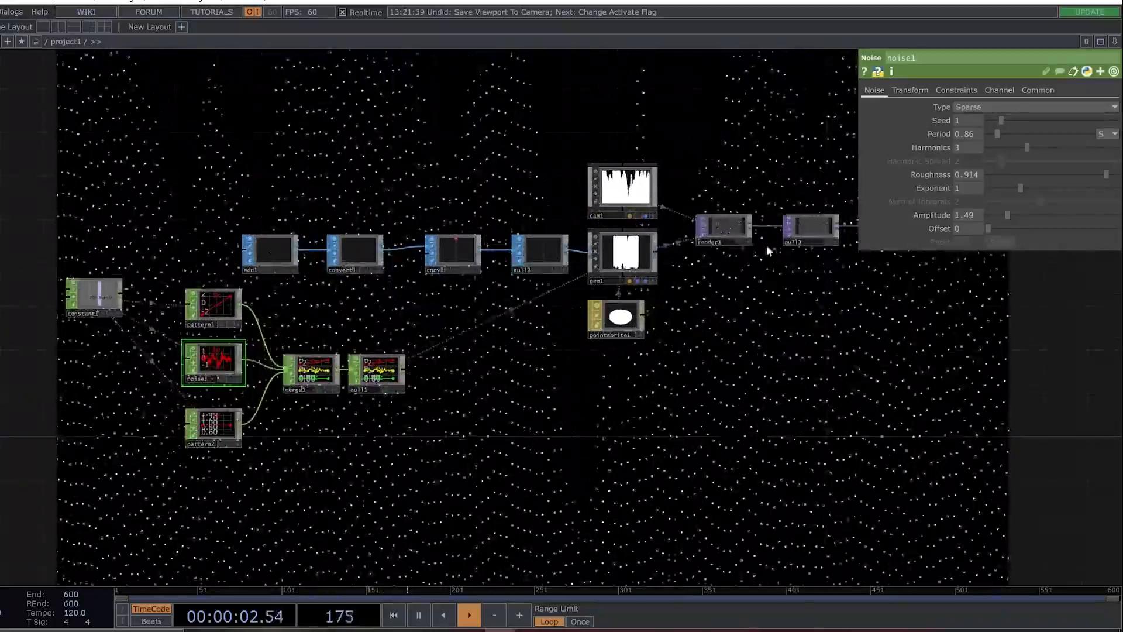
pyautogui.moveTo(999, 133); pyautogui.dragTo(1005, 133)
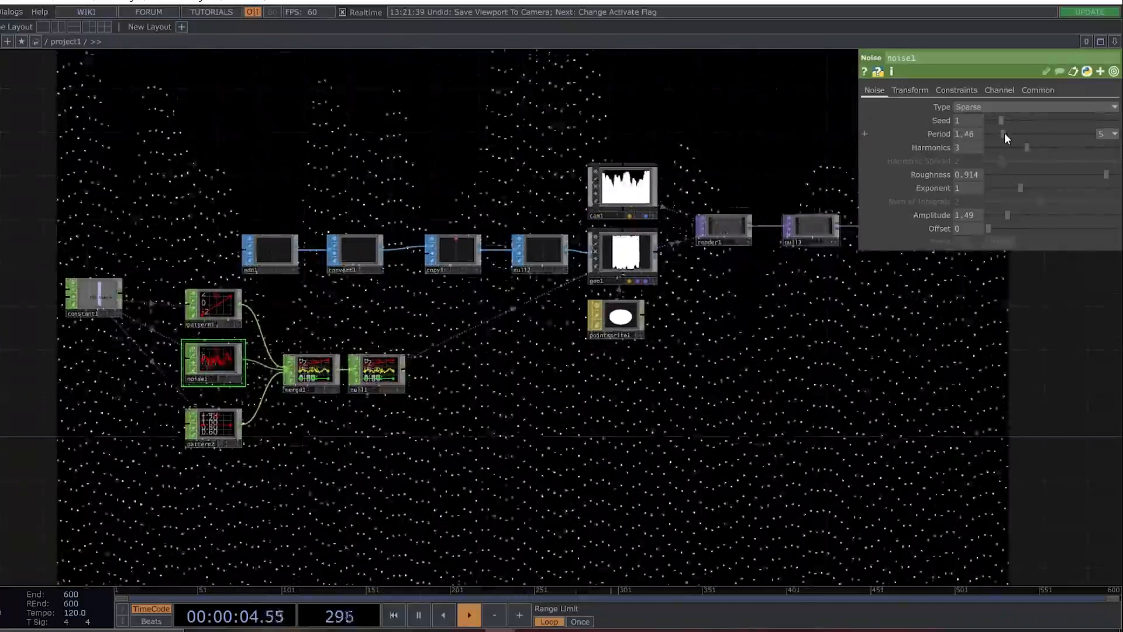
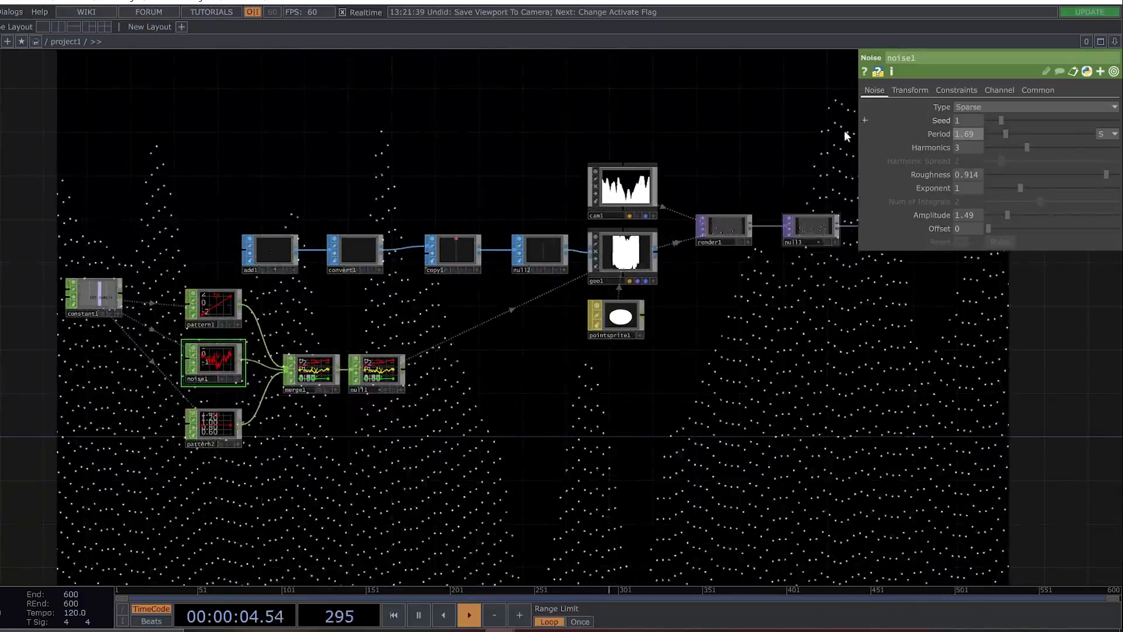
pyautogui.click(632, 202)
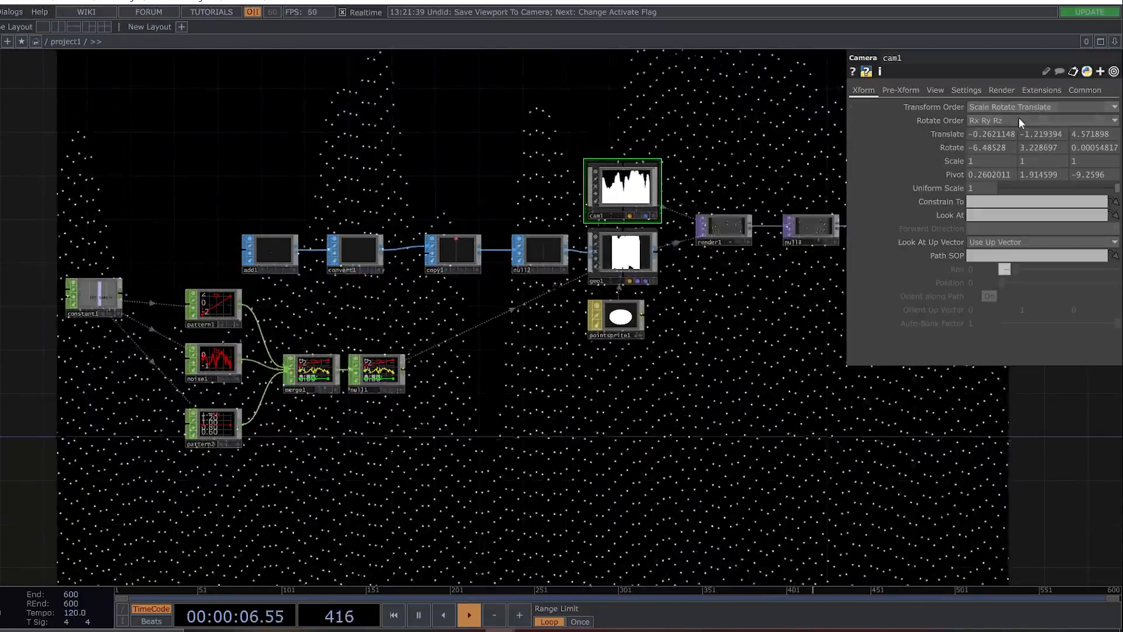
pyautogui.click(651, 271)
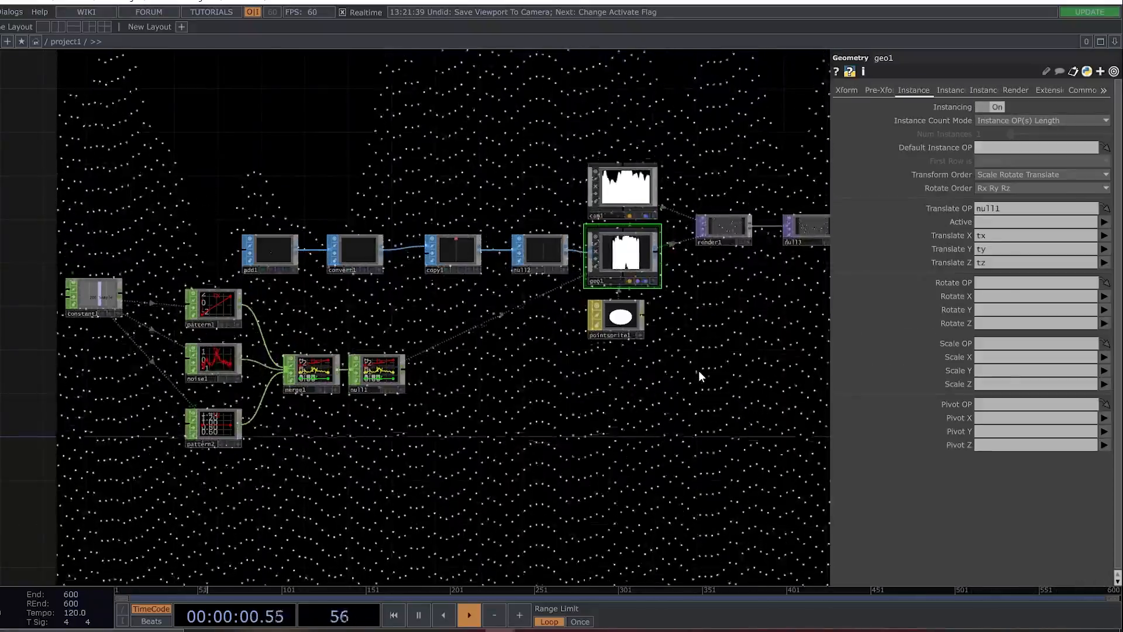
pyautogui.press('p')
pyautogui.moveTo(756, 336); pyautogui.dragTo(652, 264)
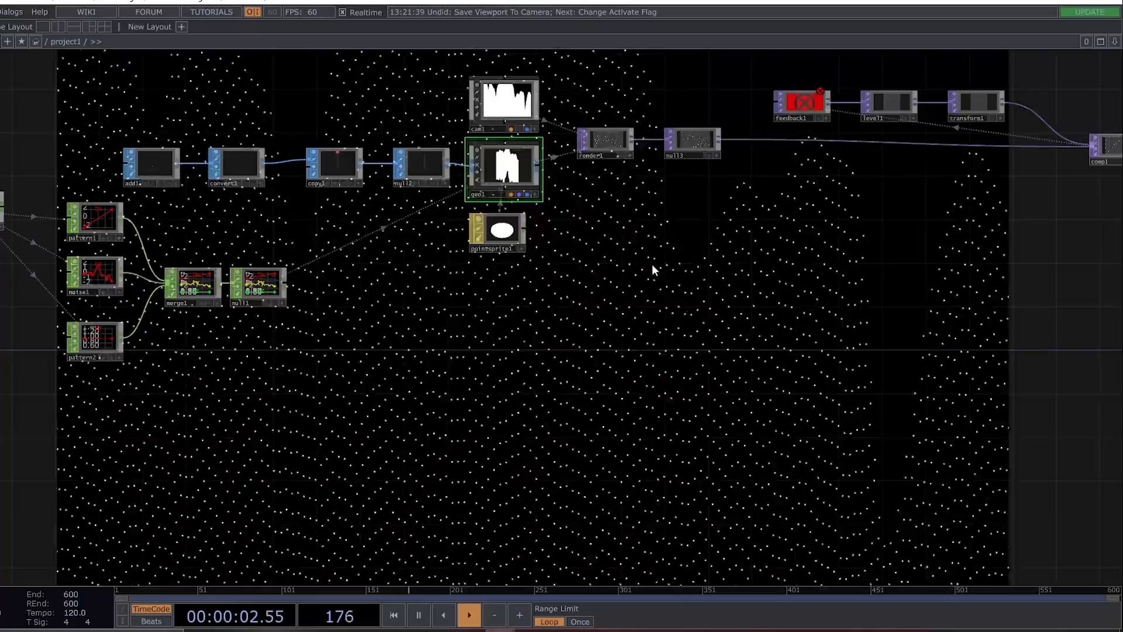
pyautogui.moveTo(523, 350); pyautogui.dragTo(616, 387)
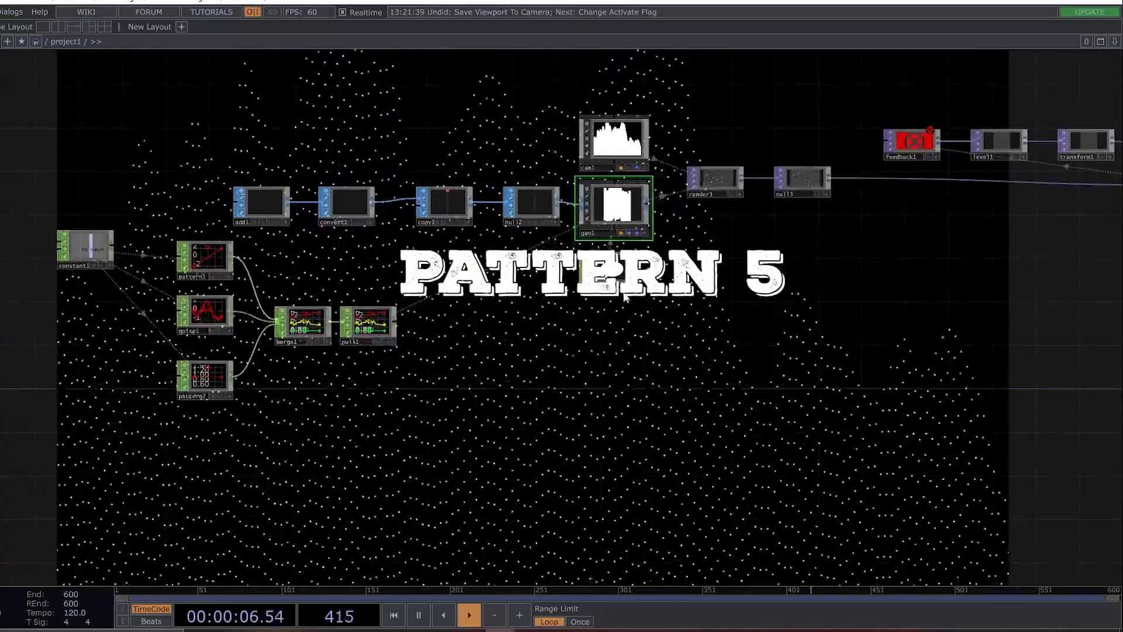
# Enlarge the wave's points by setting pointsprite1's Constant Point Scale to 6.38.
pyautogui.scroll(7, 642, 226)
pyautogui.scroll(-7, 643, 226)
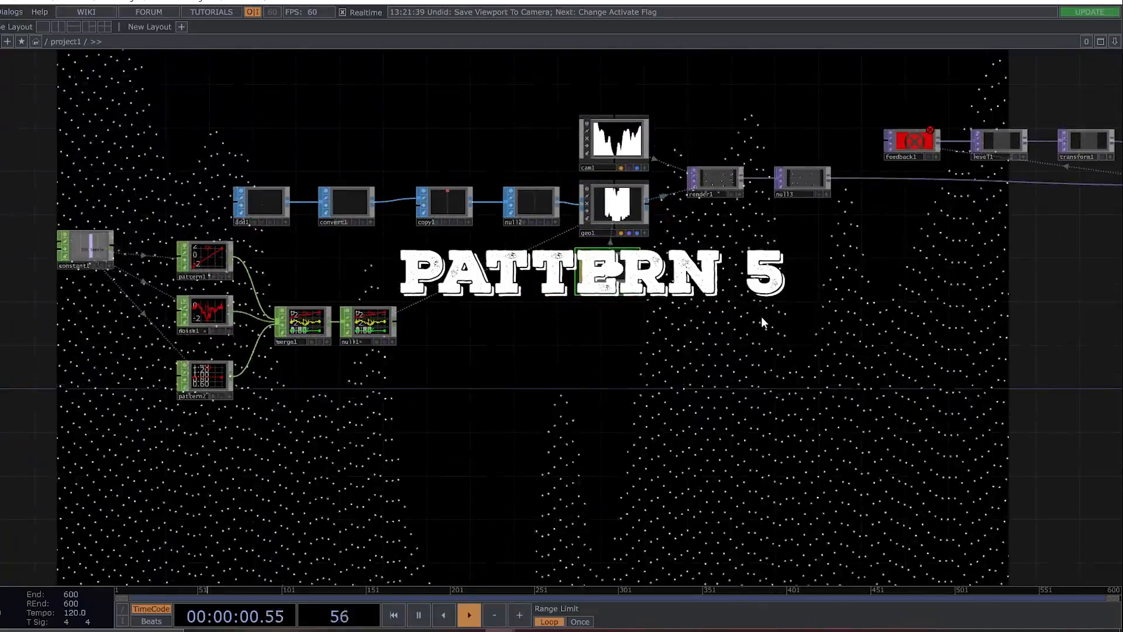
pyautogui.press('p')
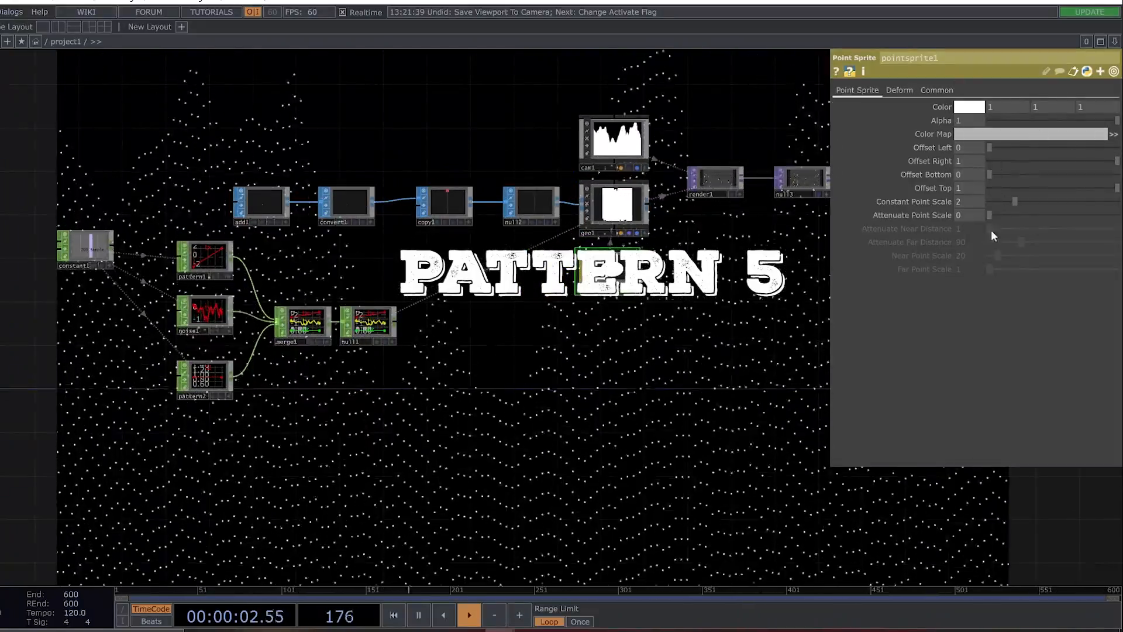
pyautogui.moveTo(1016, 201); pyautogui.dragTo(1071, 203)
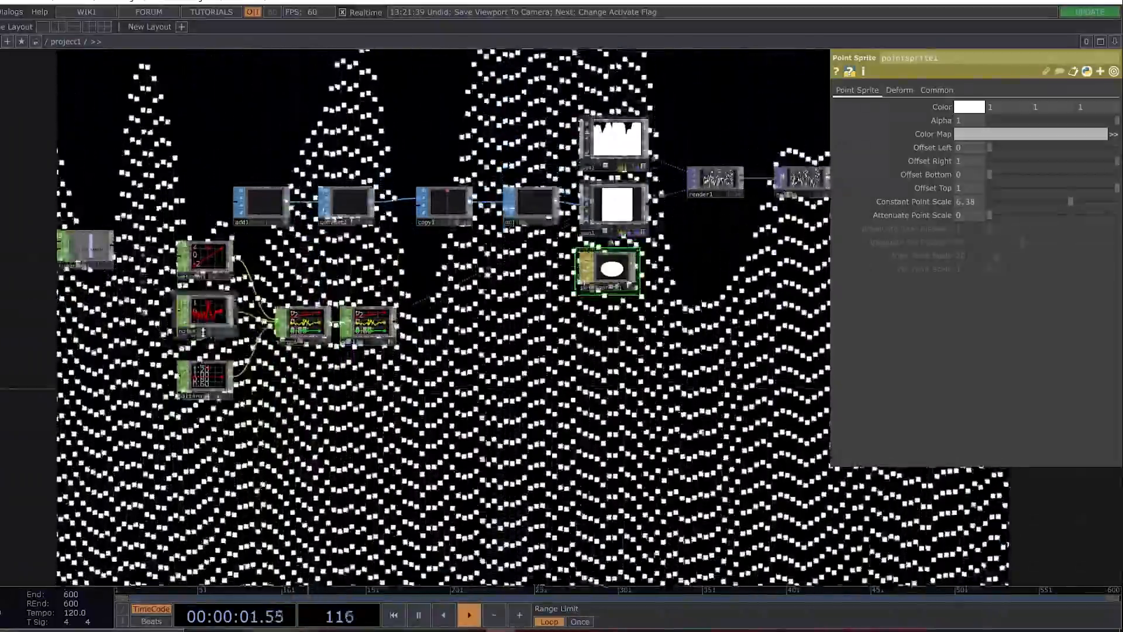
# Set noise1's Period to 4.61 and its Exponent to 0.48 for broader, fuller waves.
pyautogui.click(203, 328)
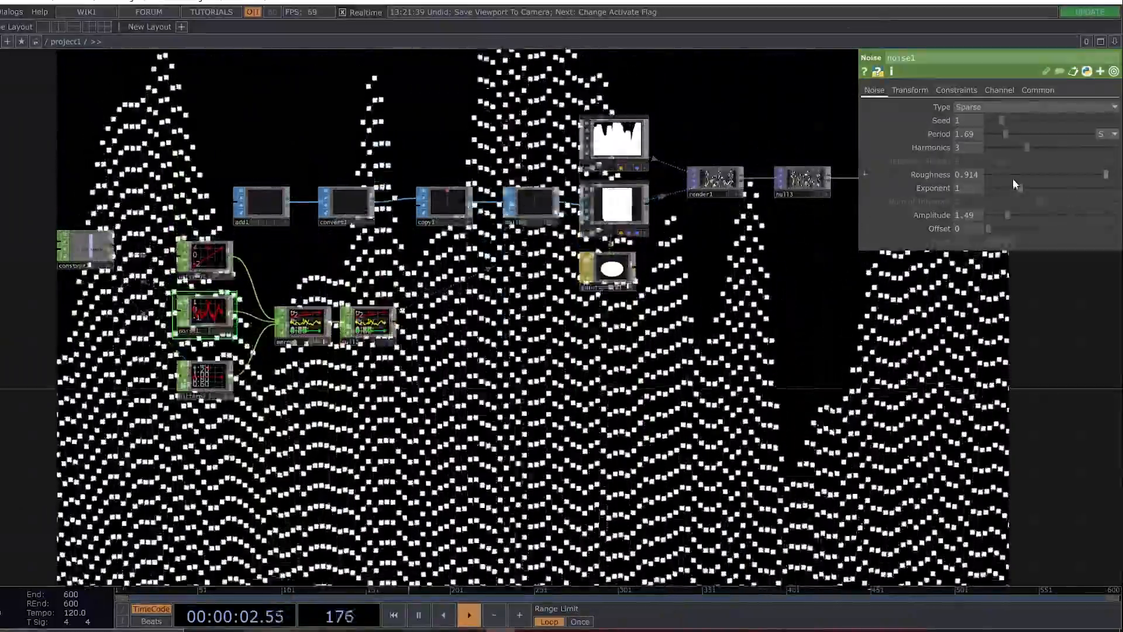
pyautogui.moveTo(1006, 132); pyautogui.dragTo(1038, 132)
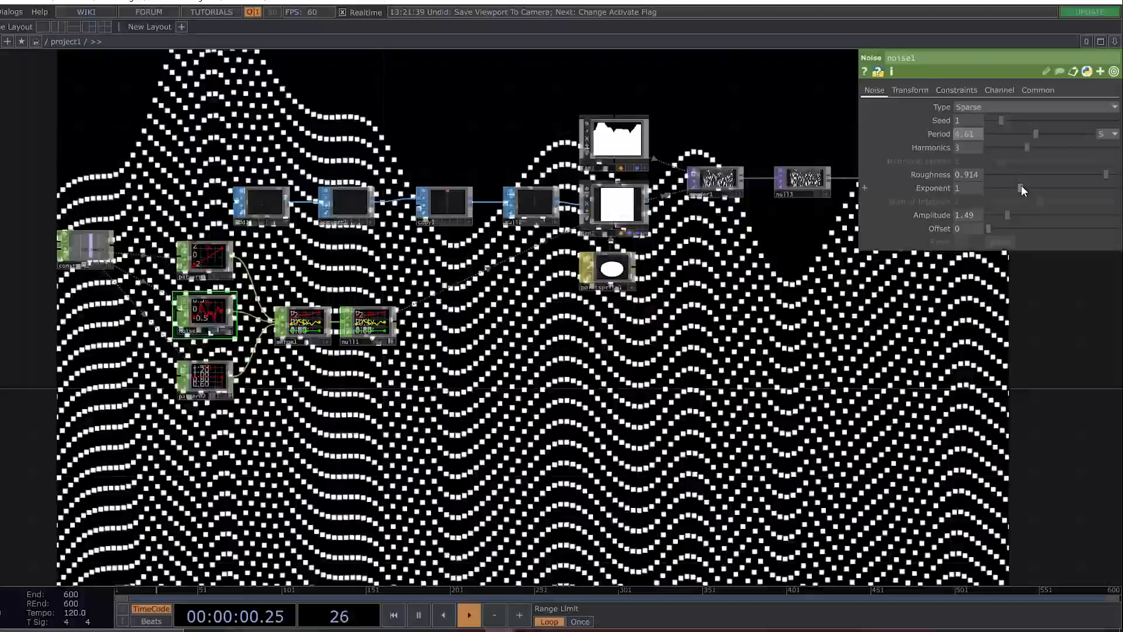
pyautogui.moveTo(1020, 186)
pyautogui.mouseDown()
pyautogui.moveTo(966, 188)
pyautogui.moveTo(981, 187)
pyautogui.mouseUp()
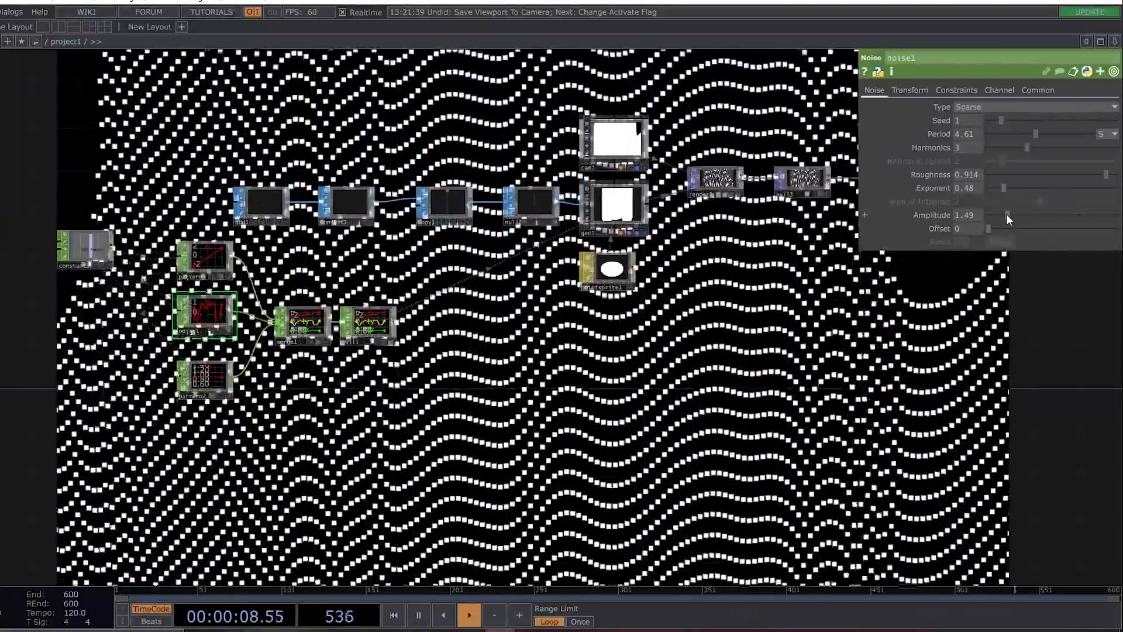
# Raise noise1's Amplitude to 1.97 and lower its Roughness to 0.79.
pyautogui.moveTo(1007, 214); pyautogui.dragTo(1013, 215)
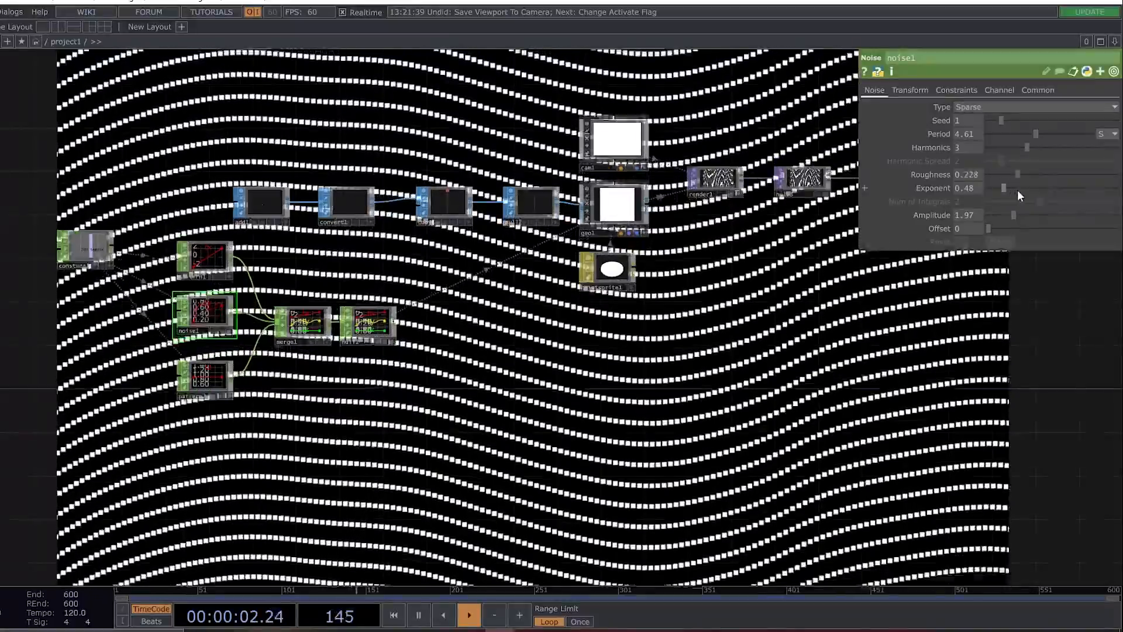
pyautogui.moveTo(1017, 190); pyautogui.dragTo(1094, 198)
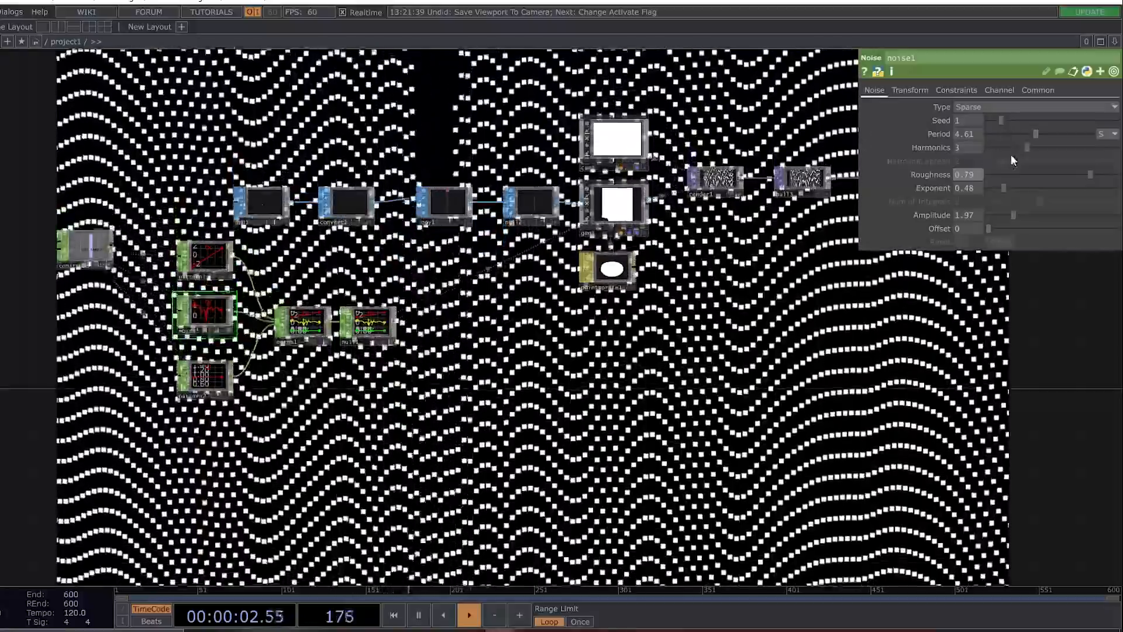
pyautogui.moveTo(1024, 148)
pyautogui.mouseDown()
pyautogui.moveTo(994, 153)
pyautogui.moveTo(1058, 160)
pyautogui.moveTo(1028, 163)
pyautogui.mouseUp()
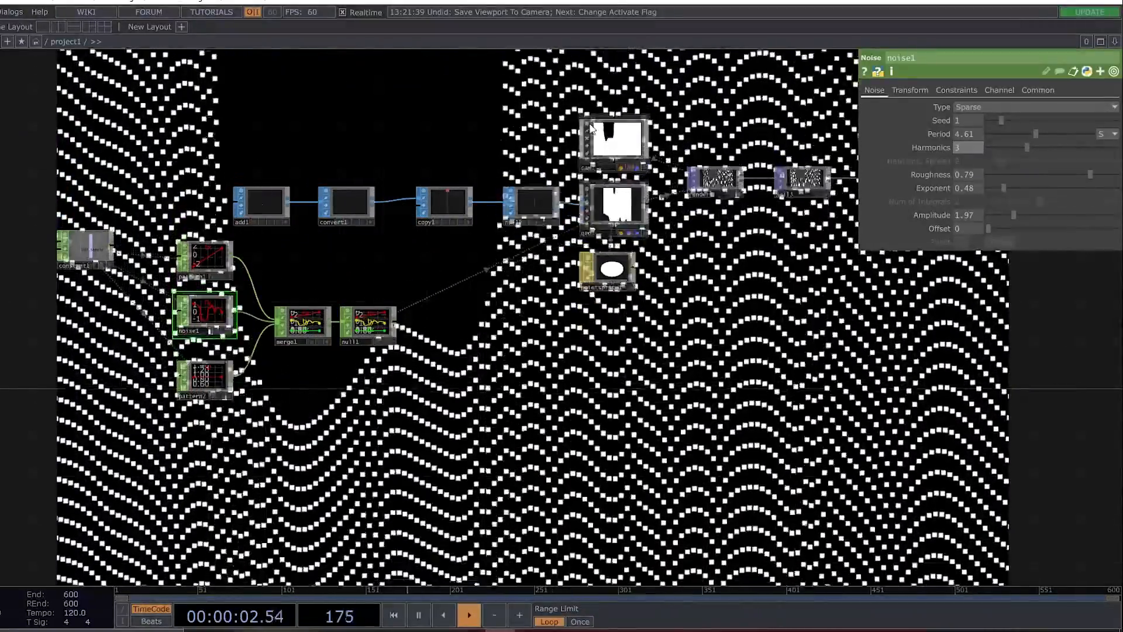
# Lower cam1's vertical Translate to -2.119394.
pyautogui.click(616, 135)
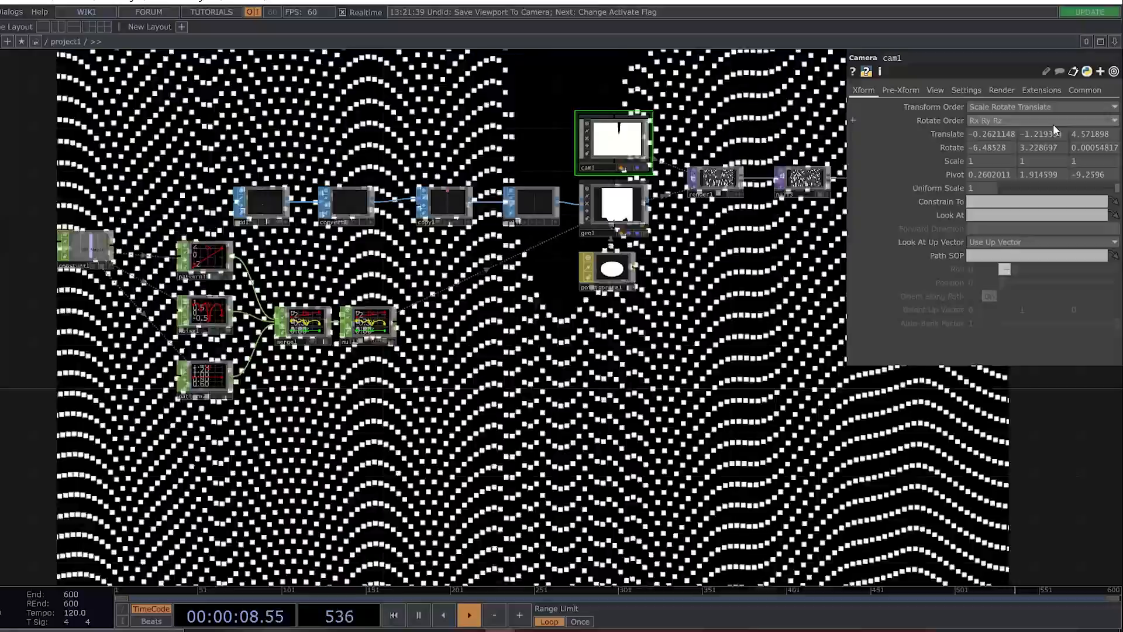
pyautogui.moveTo(1047, 133); pyautogui.dragTo(1045, 117, button='middle')
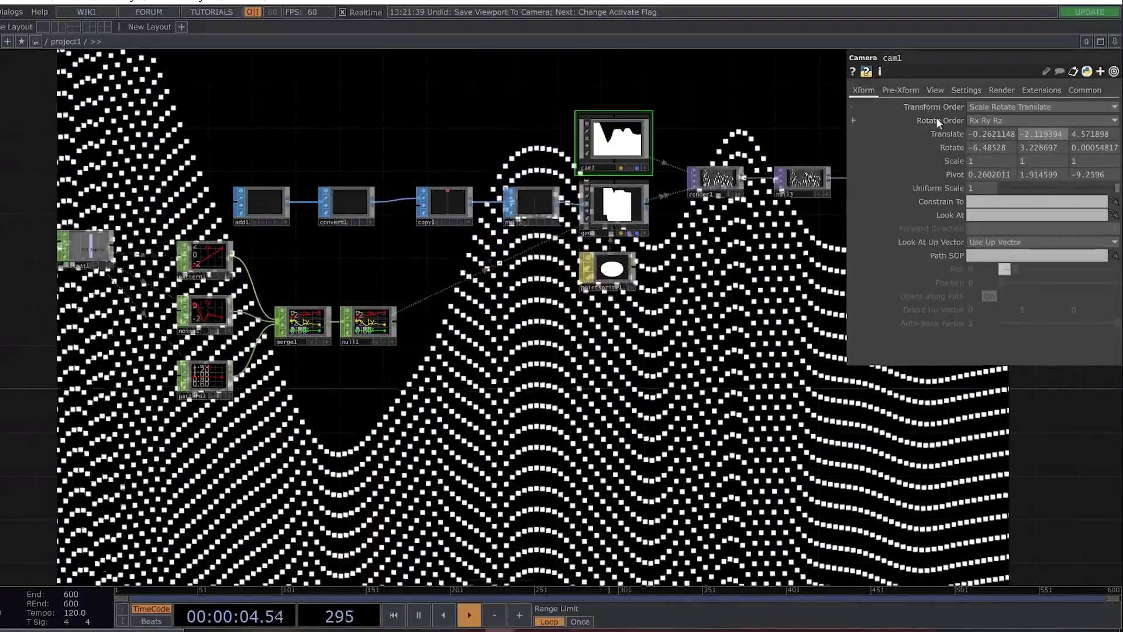
# Reset cam1's Translate, Rotate and Pivot to their defaults, and set its Z Translate to 5.
pyautogui.rightClick(949, 135)
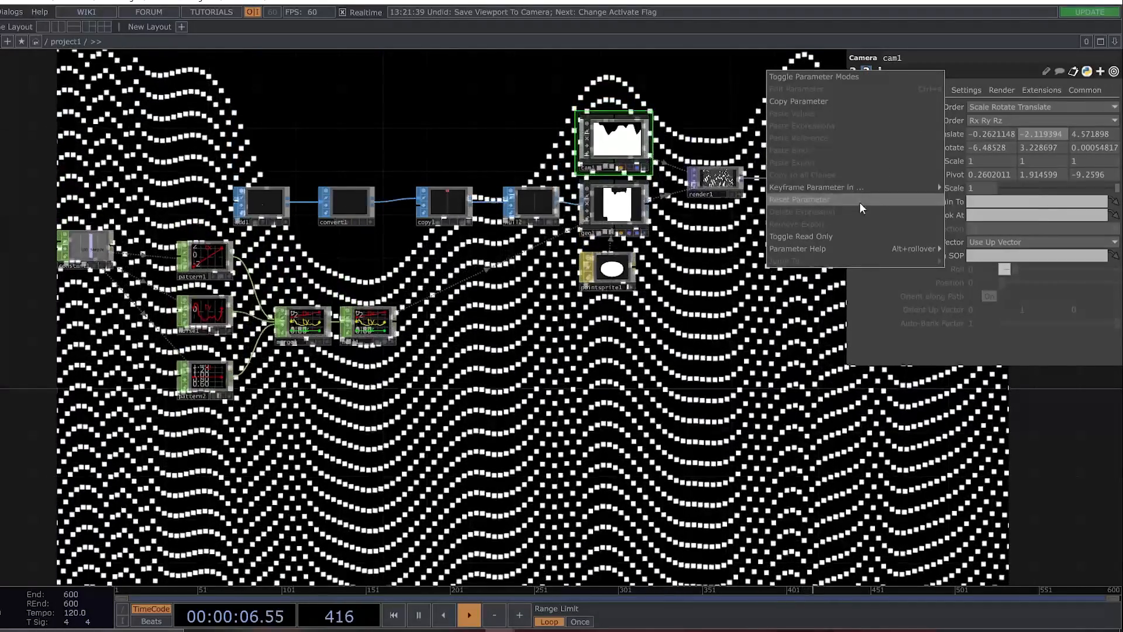
pyautogui.click(858, 202)
pyautogui.rightClick(951, 149)
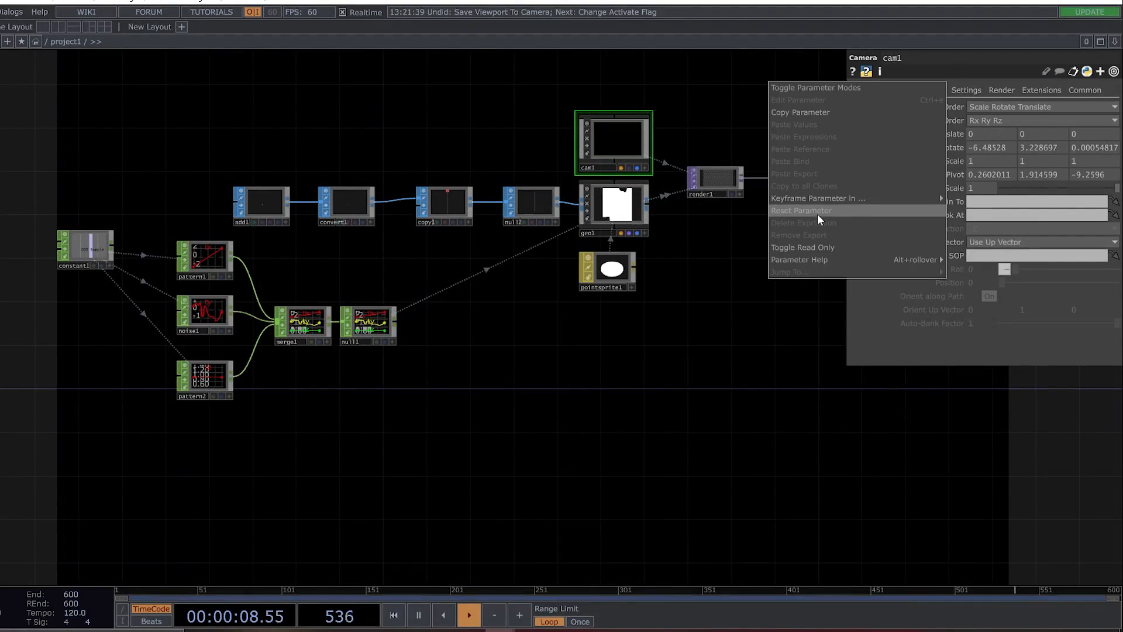
pyautogui.click(858, 212)
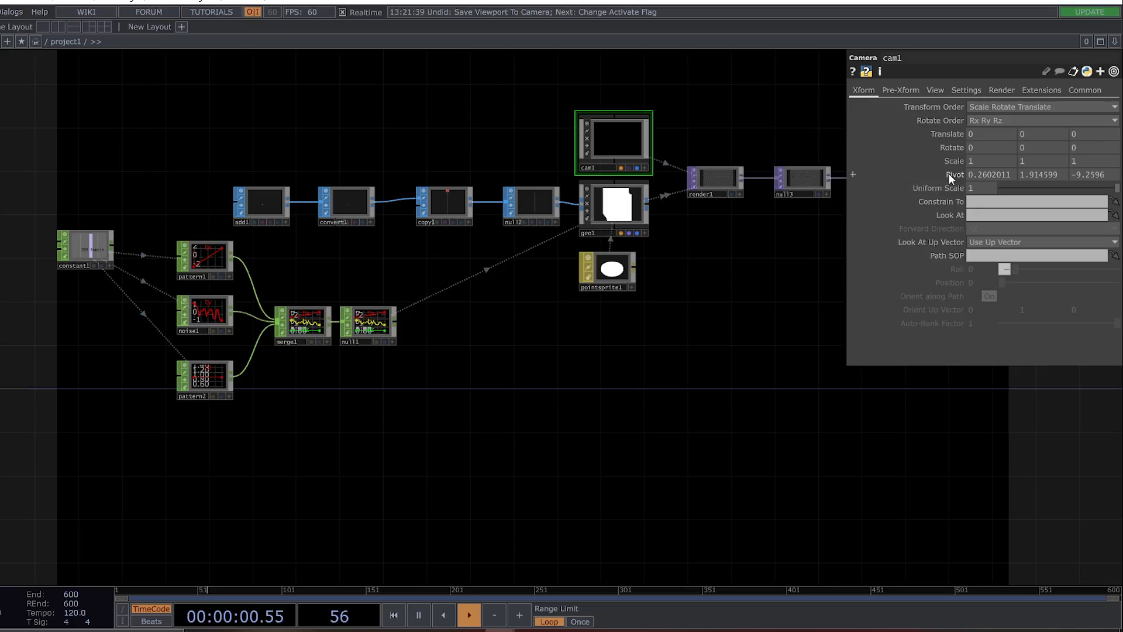
pyautogui.rightClick(948, 176)
pyautogui.click(853, 239)
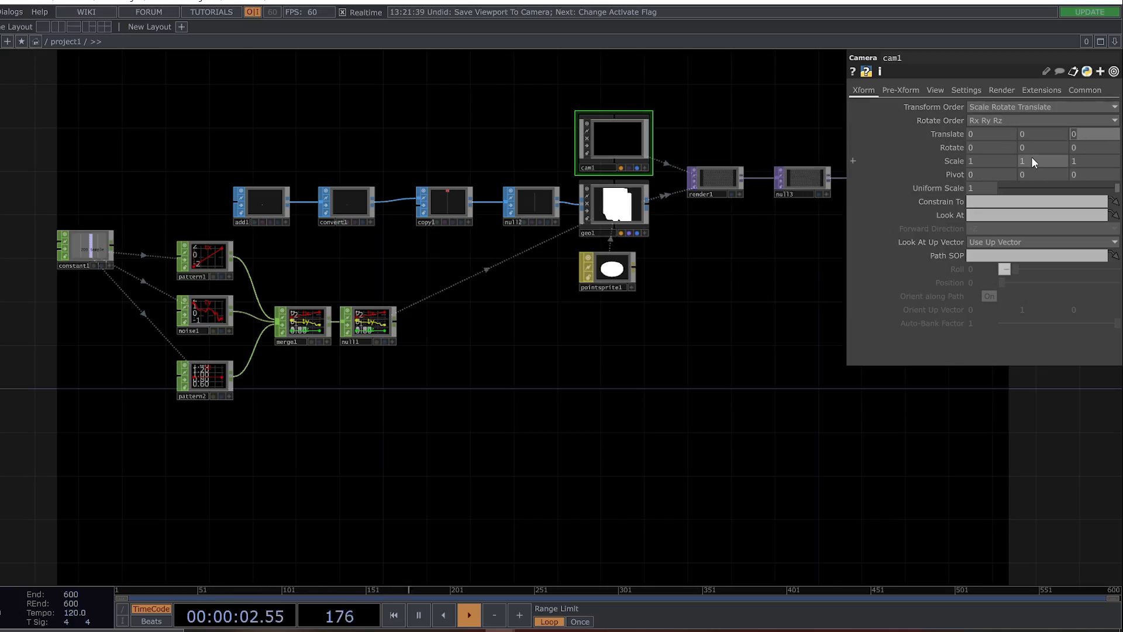
pyautogui.write('5')
pyautogui.press('Return')
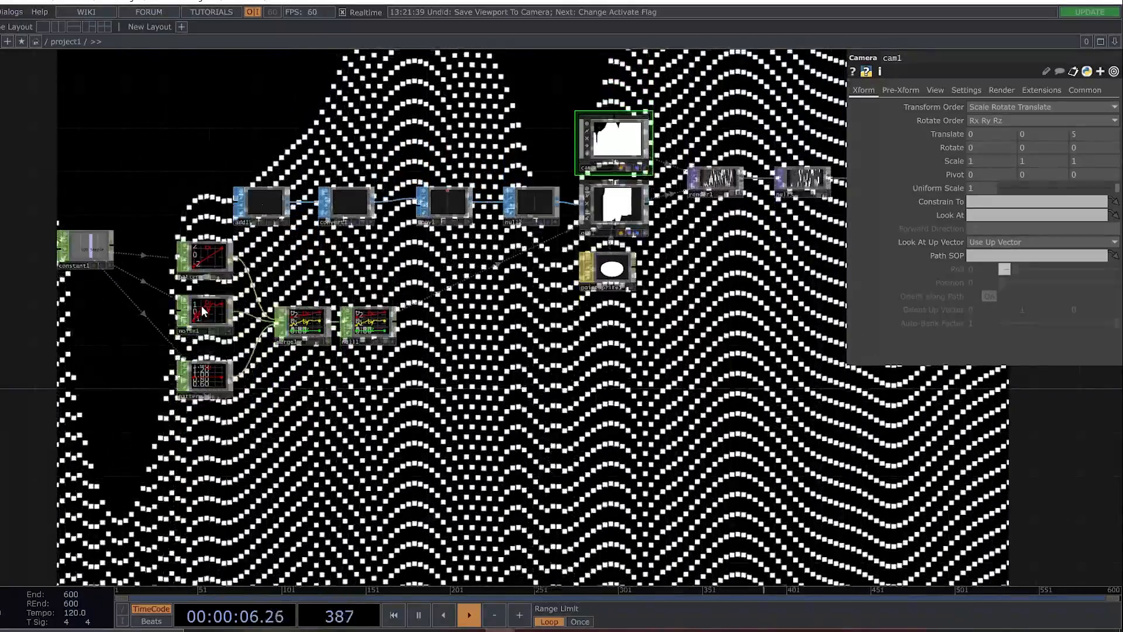
# Set noise1's Roughness to 1 and its Exponent to 0.1.
pyautogui.click(205, 313)
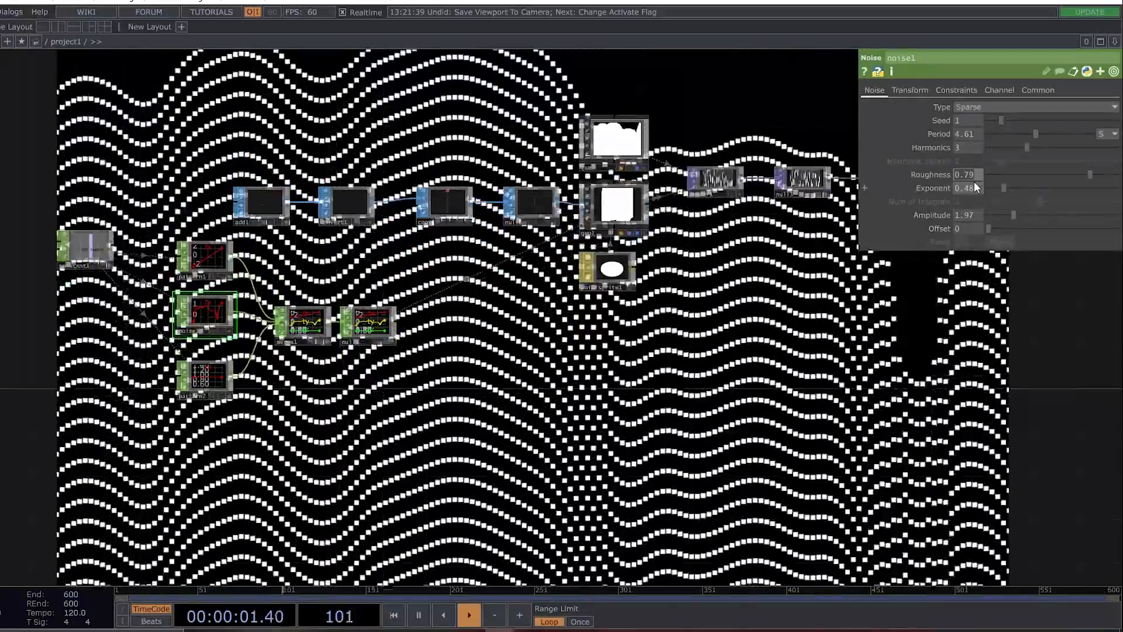
pyautogui.write('1')
pyautogui.press('Return')
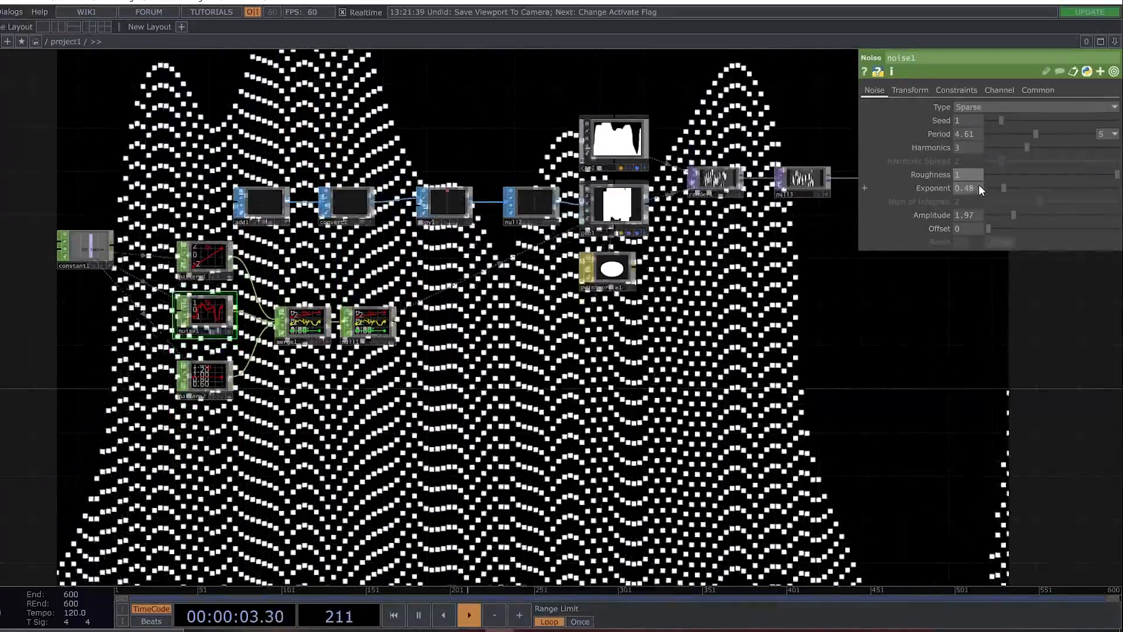
pyautogui.click(977, 186)
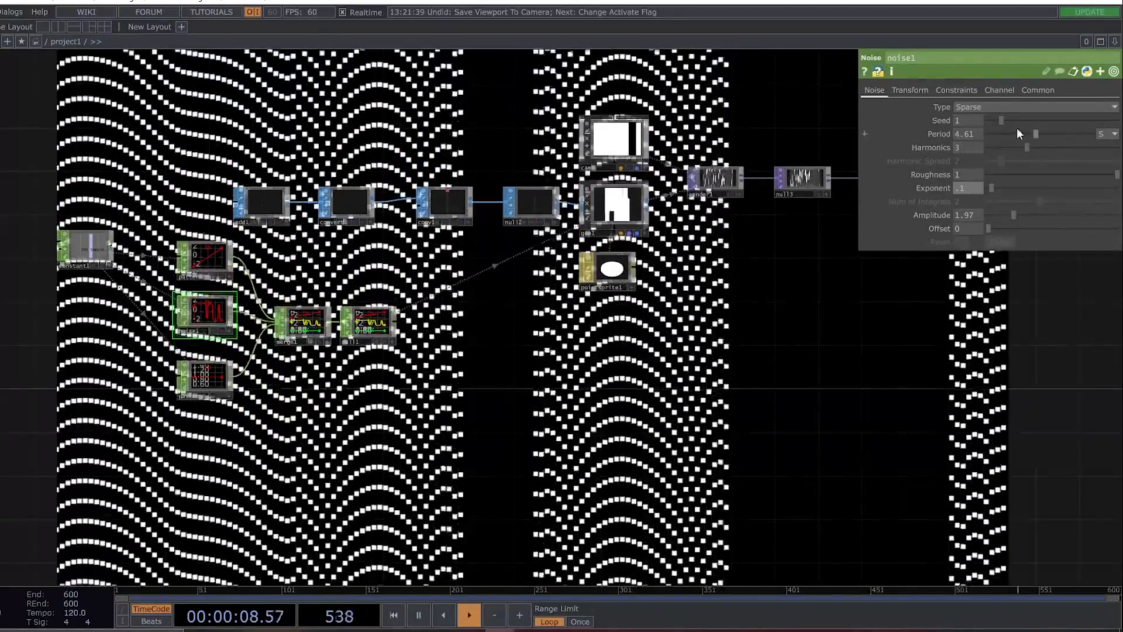
# Shorten noise1's Period to 2.35 and reduce its Harmonics to 1.
pyautogui.moveTo(1034, 135); pyautogui.dragTo(1011, 136)
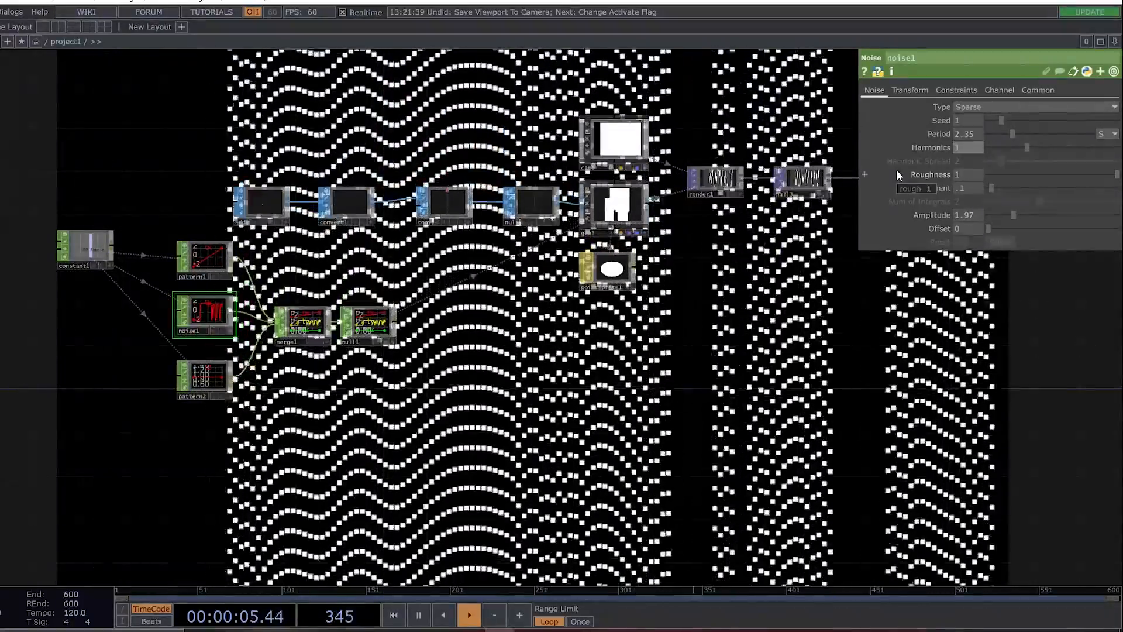
pyautogui.write('1')
pyautogui.press('Return')
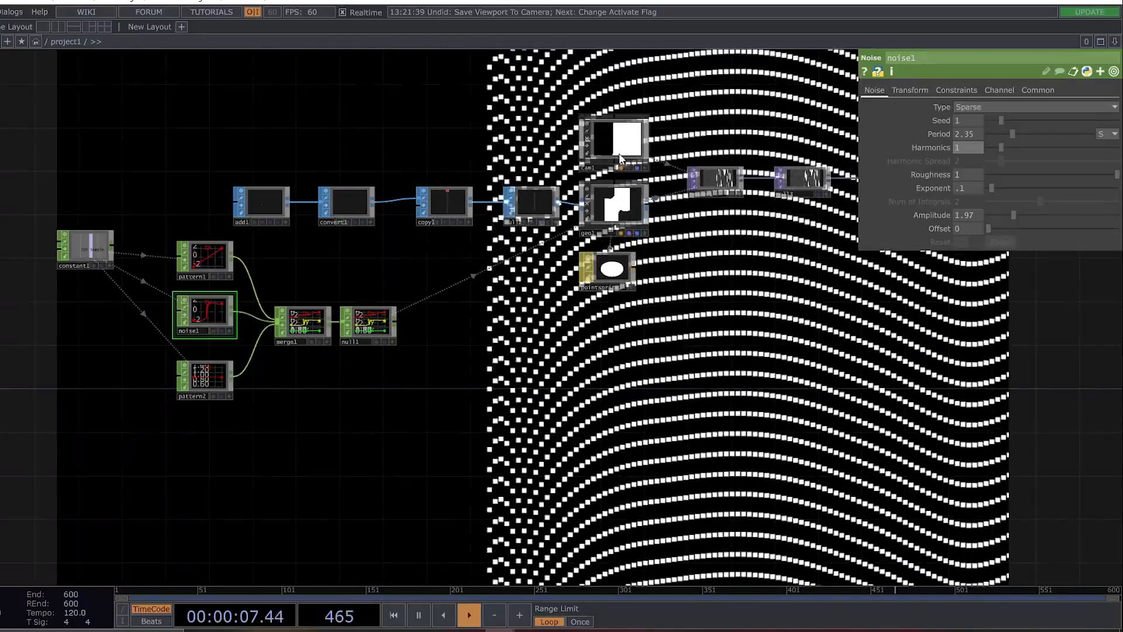
# Move cam1 farther back by setting its Z Translate to 9.
pyautogui.click(619, 153)
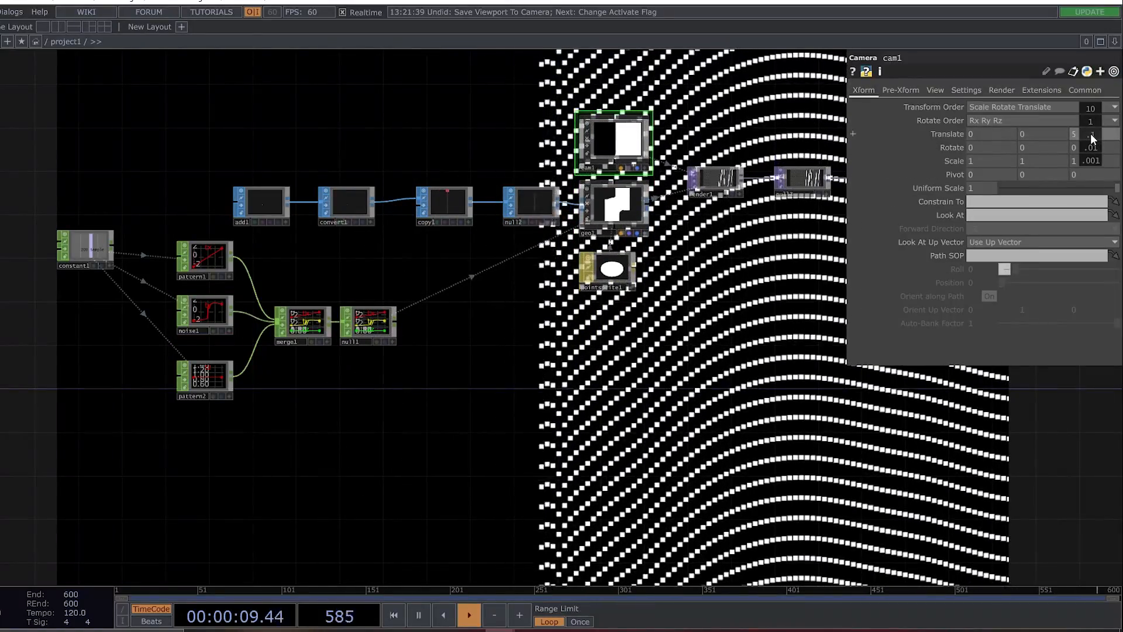
pyautogui.moveTo(1090, 135); pyautogui.dragTo(1110, 121, button='middle')
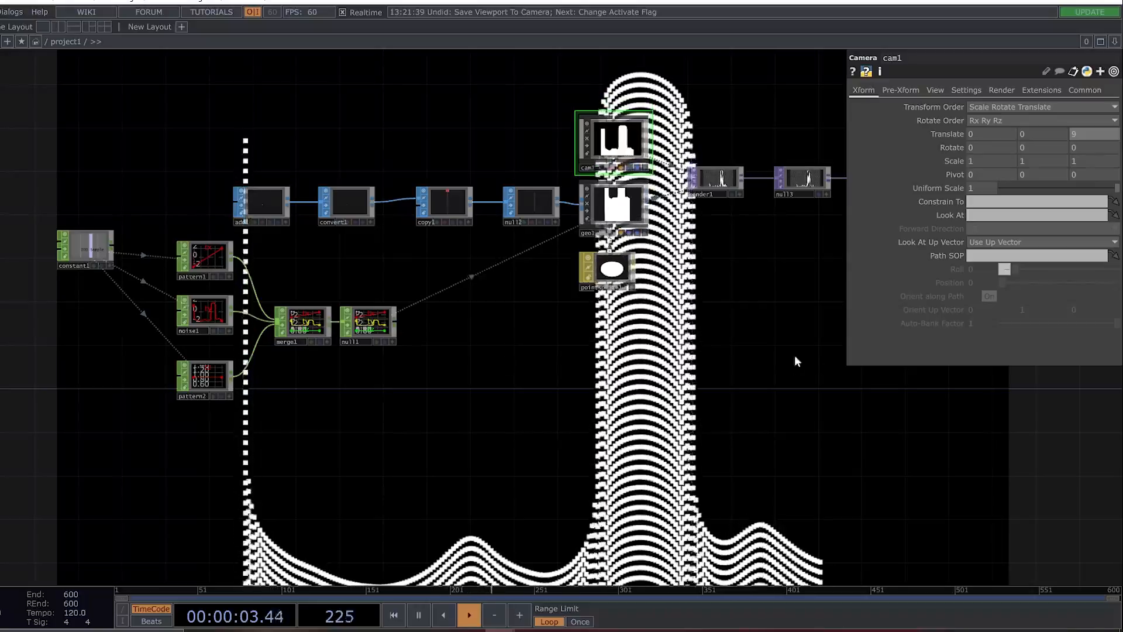
# Widen the wave by setting pattern1's To Range from -3 to 3.
pyautogui.click(212, 259)
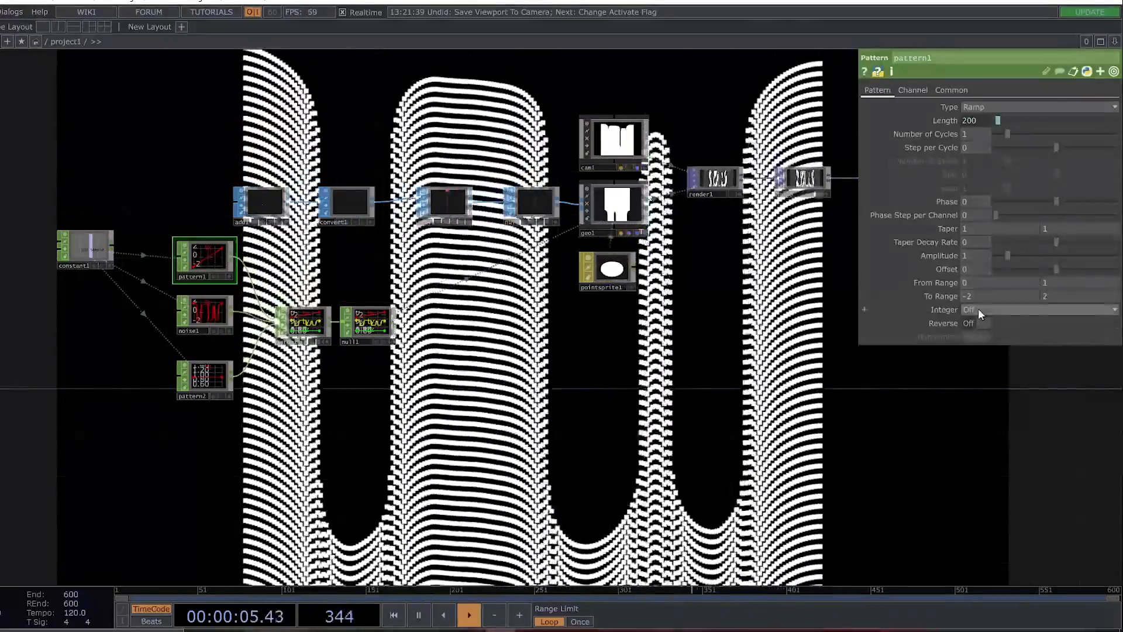
pyautogui.write('3')
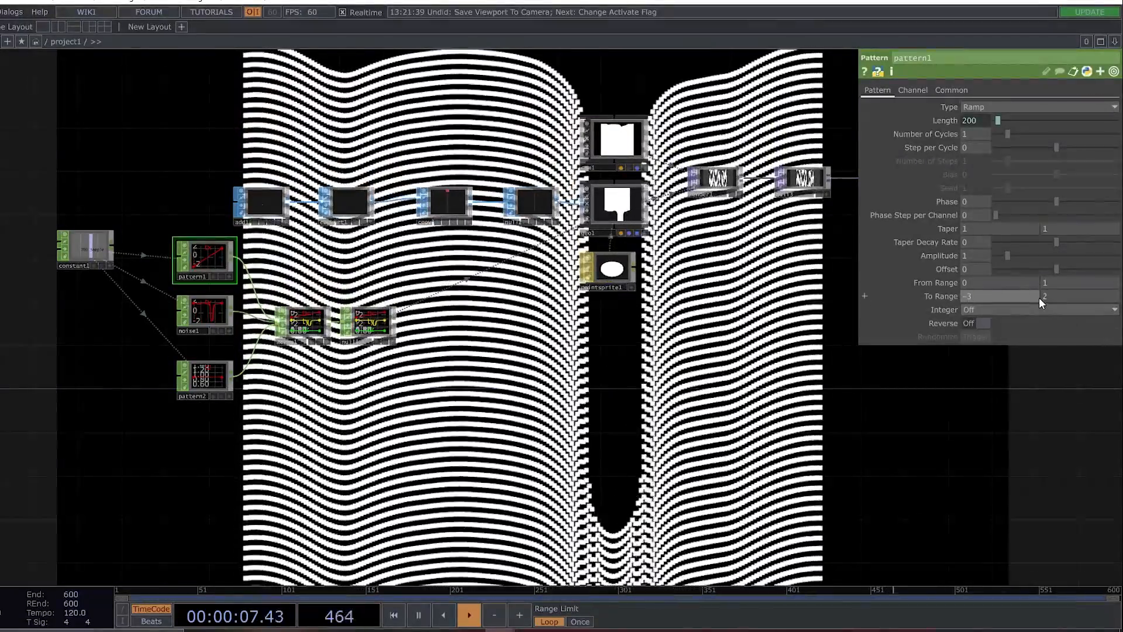
pyautogui.moveTo(1050, 297); pyautogui.dragTo(1036, 296)
pyautogui.write('3')
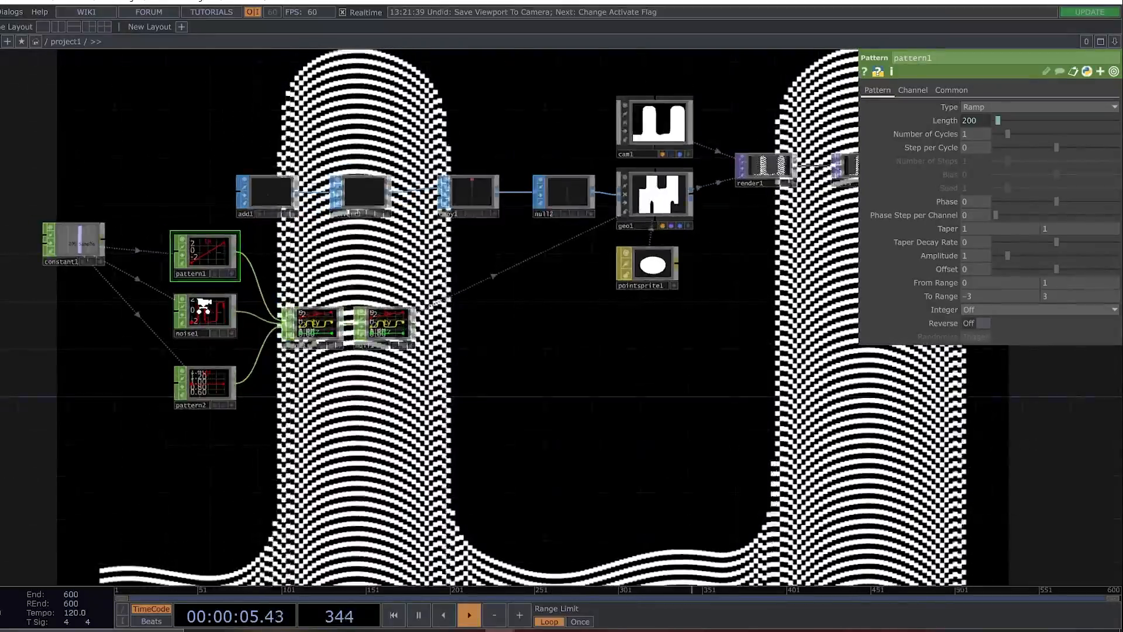
# Try a lower Roughness such as 0.329 on noise1, and set it back to 1.
pyautogui.scroll(5, 204, 291)
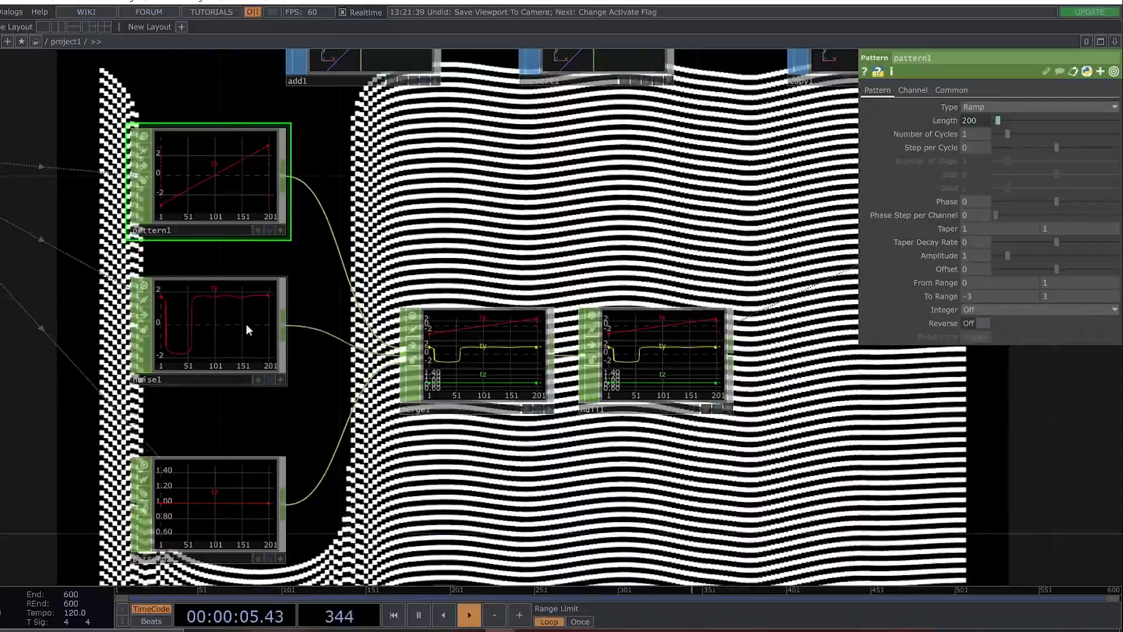
pyautogui.click(207, 314)
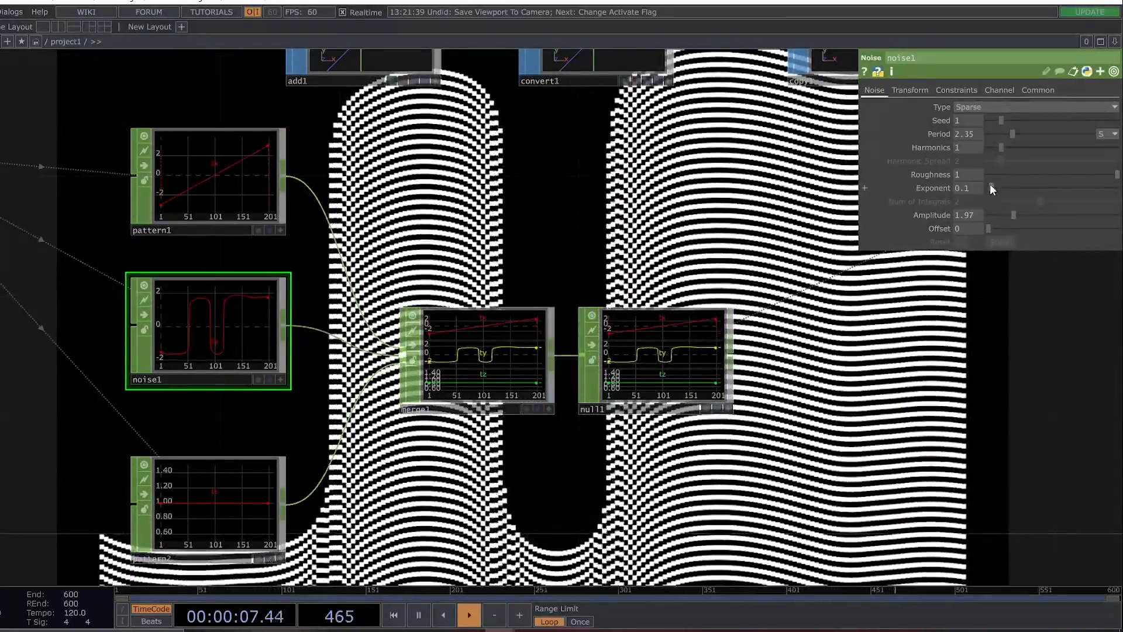
pyautogui.moveTo(990, 186); pyautogui.dragTo(966, 189)
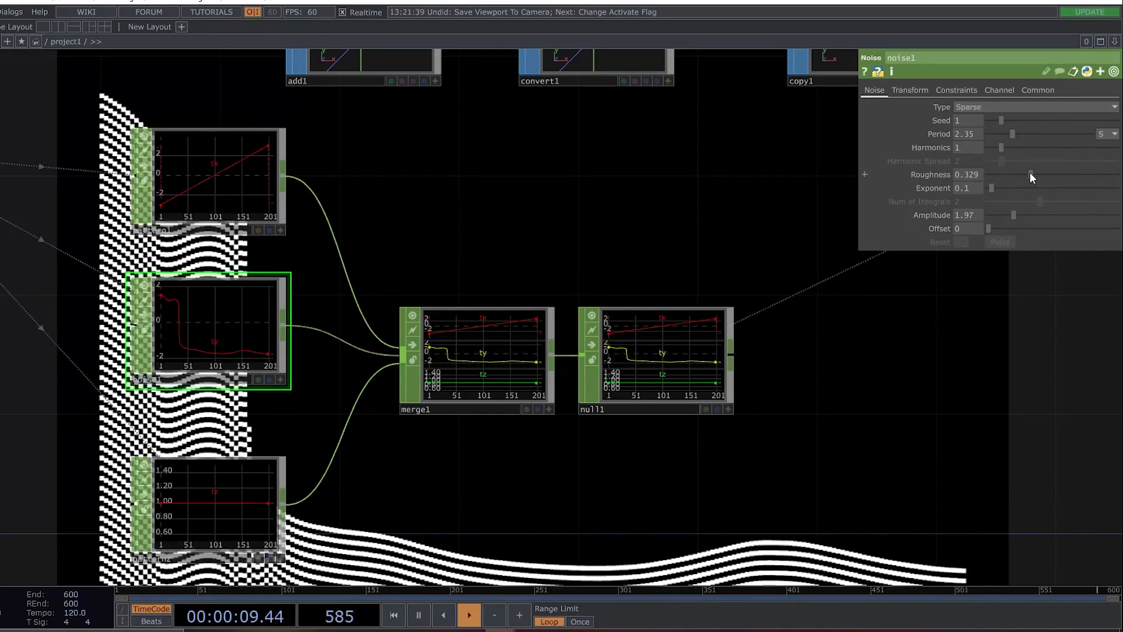
pyautogui.moveTo(1029, 173); pyautogui.dragTo(1035, 173)
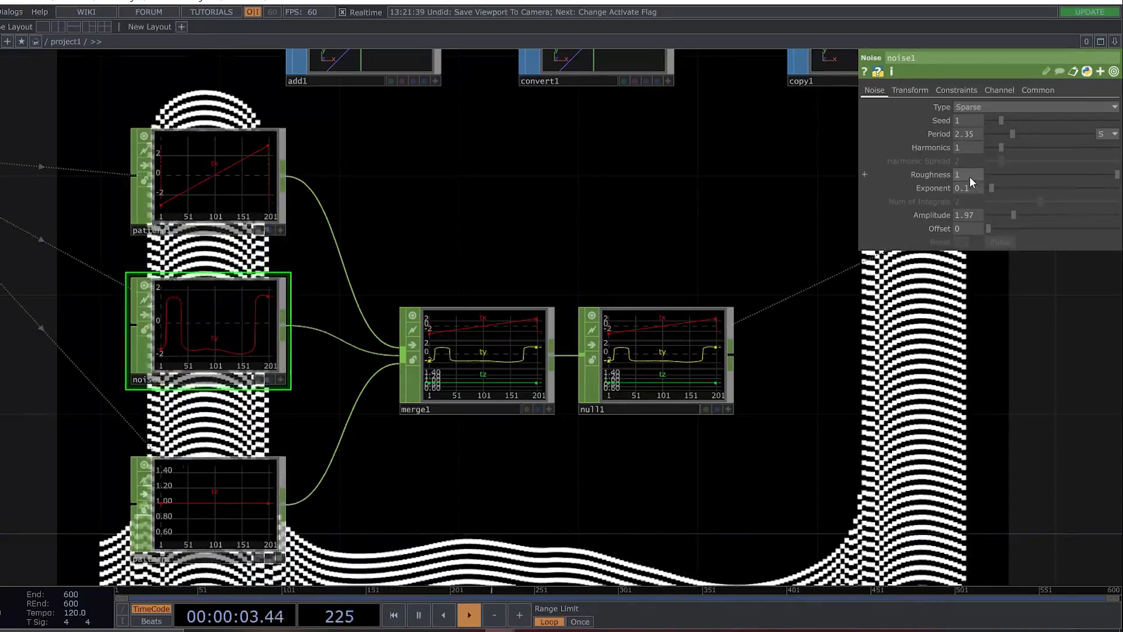
pyautogui.moveTo(970, 177); pyautogui.dragTo(971, 151)
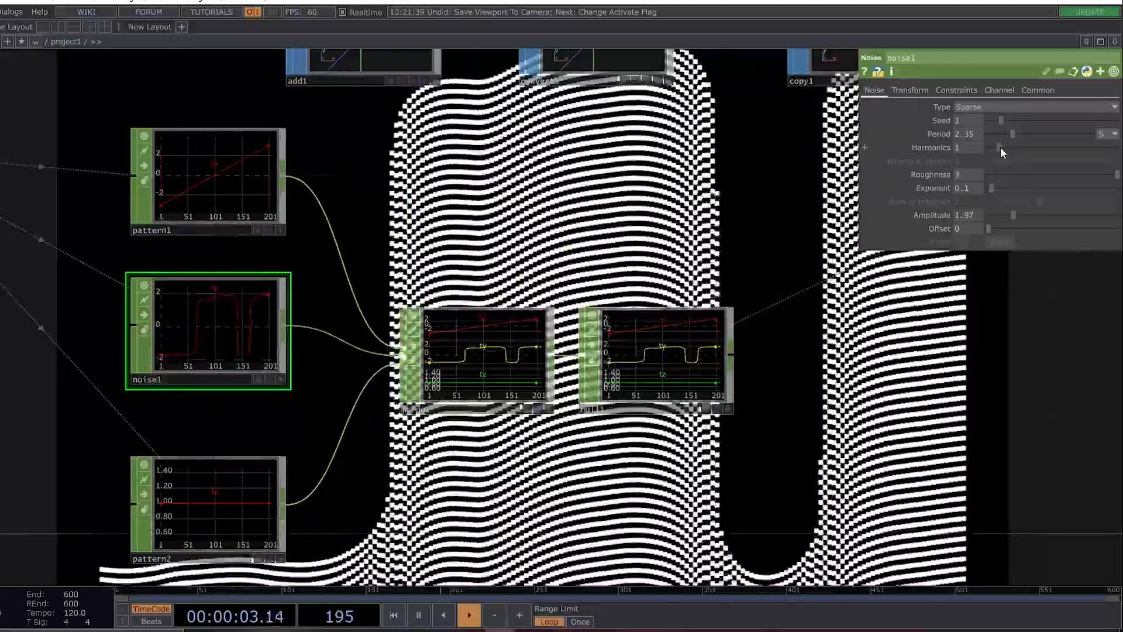
pyautogui.moveTo(1001, 148)
pyautogui.mouseDown()
pyautogui.moveTo(1027, 150)
pyautogui.moveTo(1007, 150)
pyautogui.moveTo(1002, 164)
pyautogui.mouseUp()
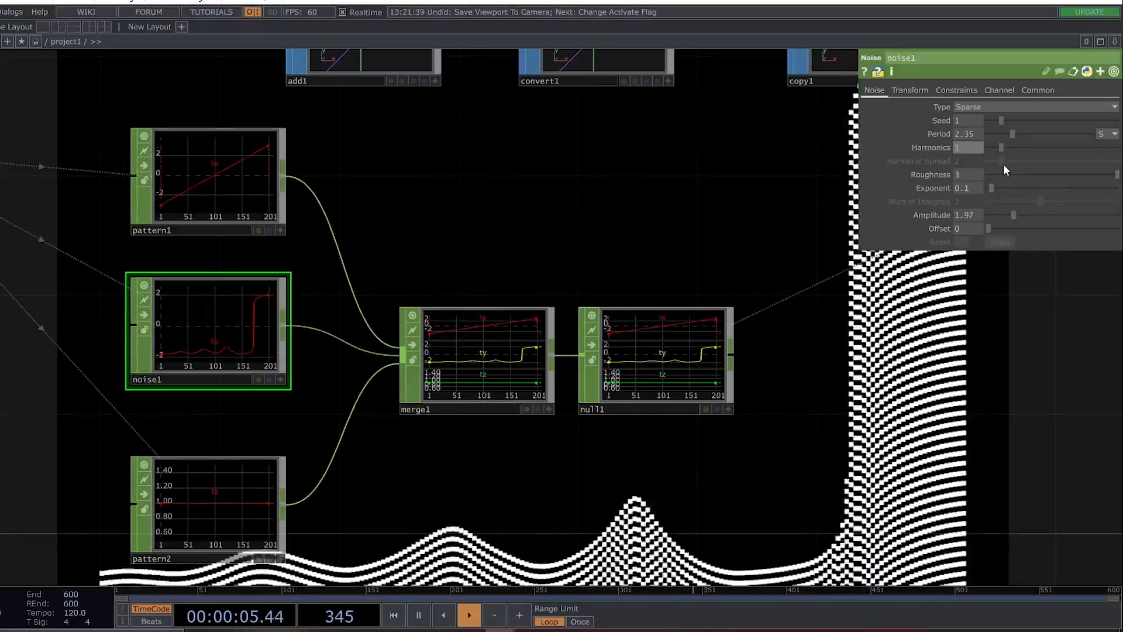
pyautogui.scroll(-10, 715, 221)
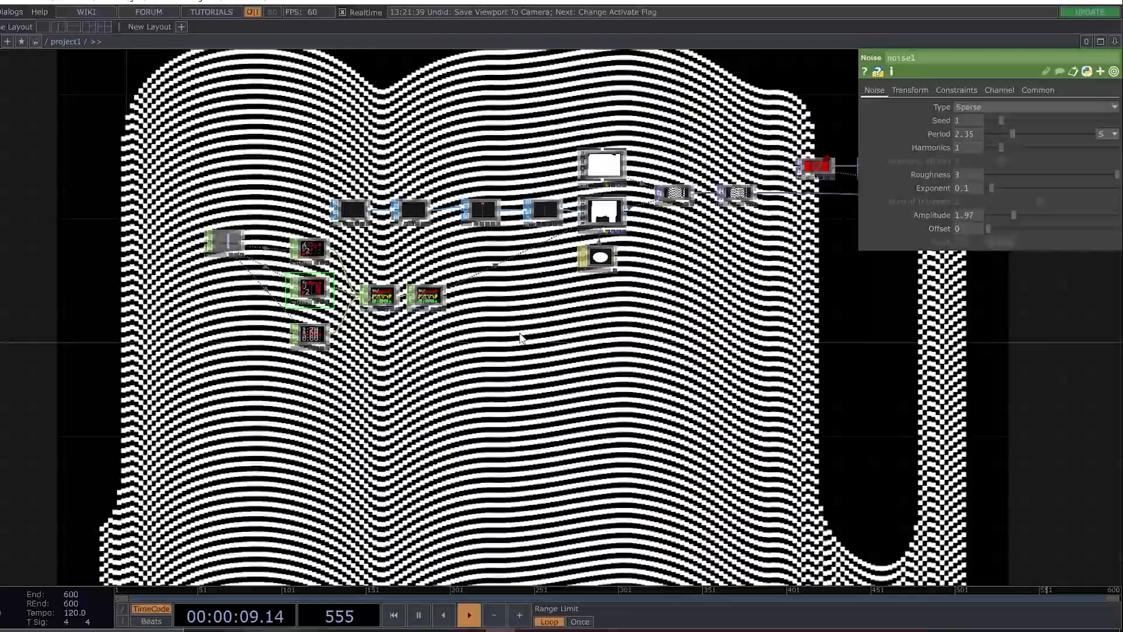
pyautogui.moveTo(520, 334); pyautogui.dragTo(491, 337)
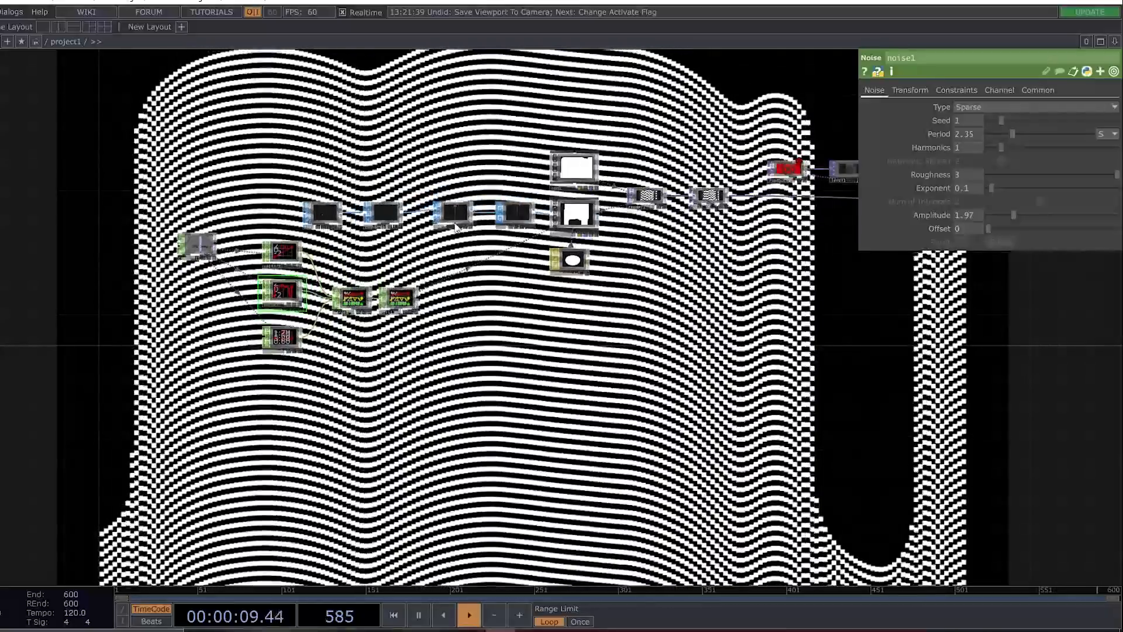
pyautogui.moveTo(848, 319); pyautogui.dragTo(579, 310)
pyautogui.scroll(-5, 653, 296)
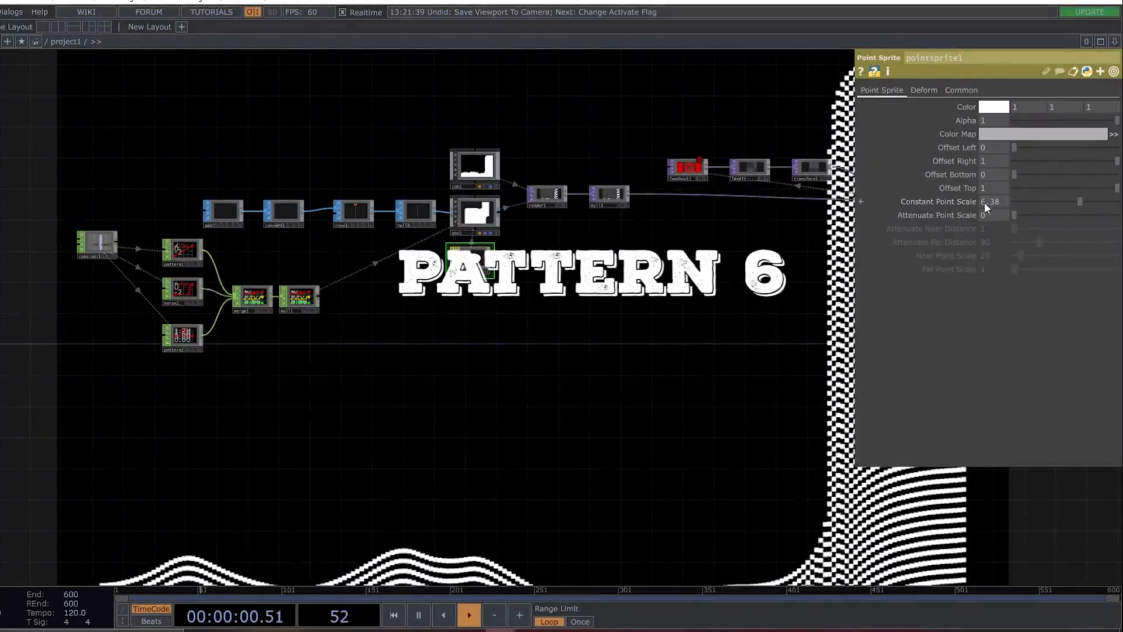
# Shrink the wave's dots by setting pointsprite1's Constant Point Scale to 2.
pyautogui.click(996, 201)
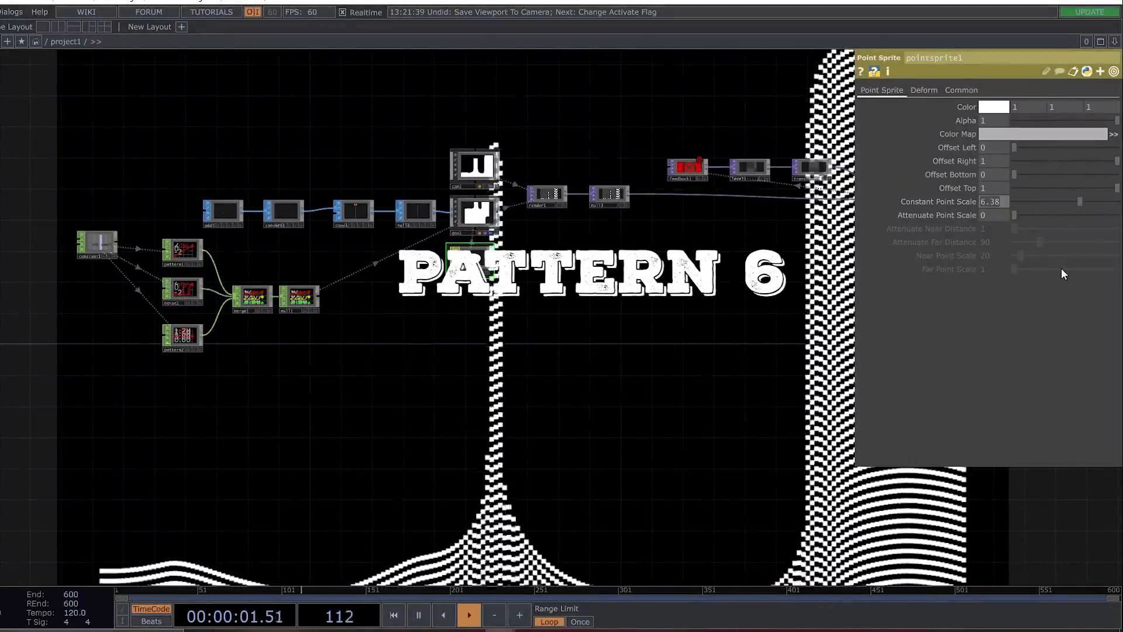
pyautogui.write('2')
pyautogui.press('Return')
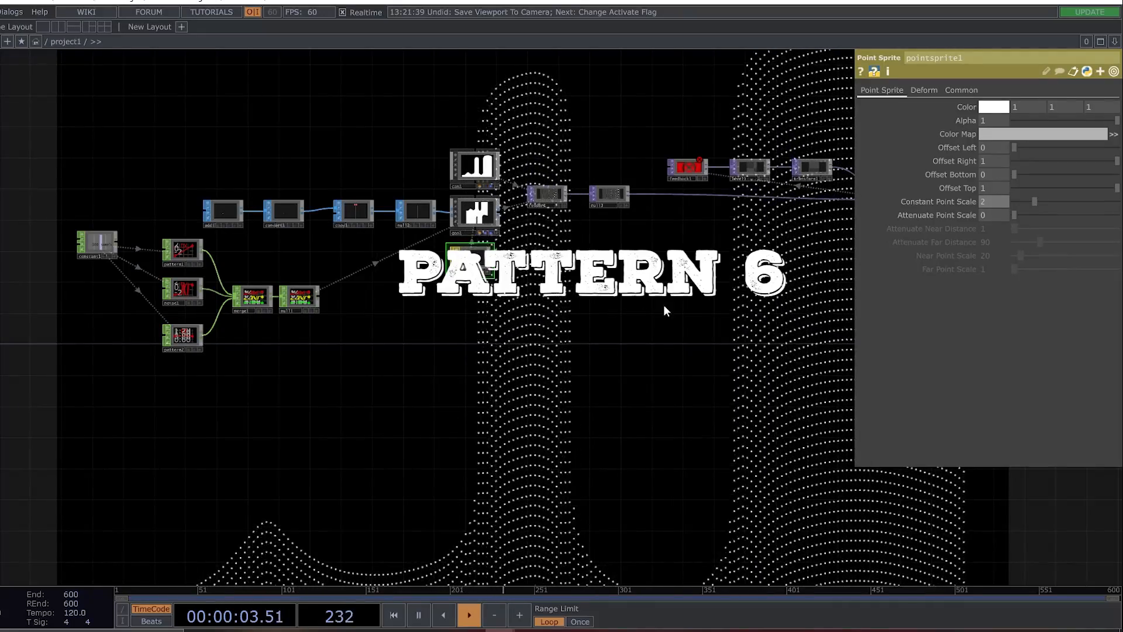
# Narrow the wave by setting pattern1's To Range from -2 to 2.
pyautogui.scroll(3, 391, 304)
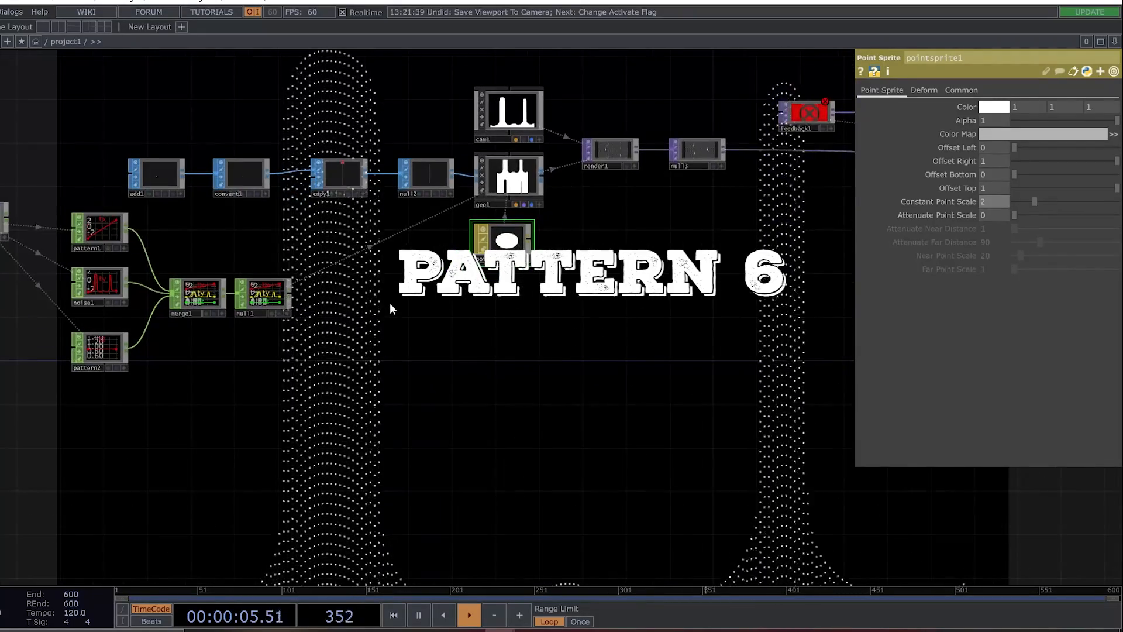
pyautogui.moveTo(417, 306); pyautogui.dragTo(463, 316)
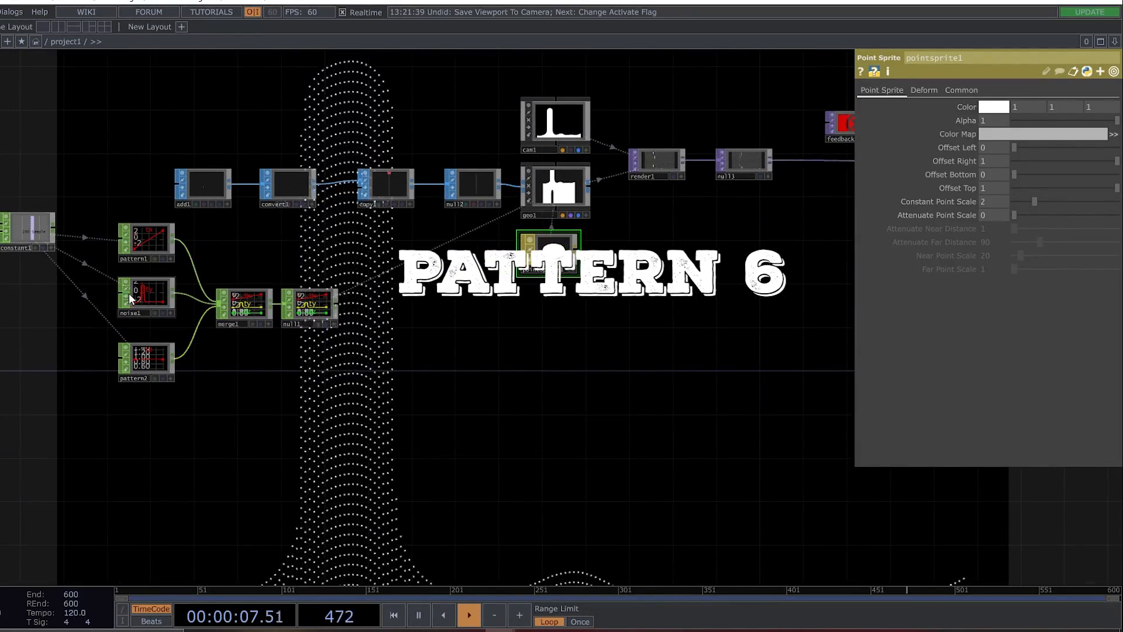
pyautogui.click(152, 296)
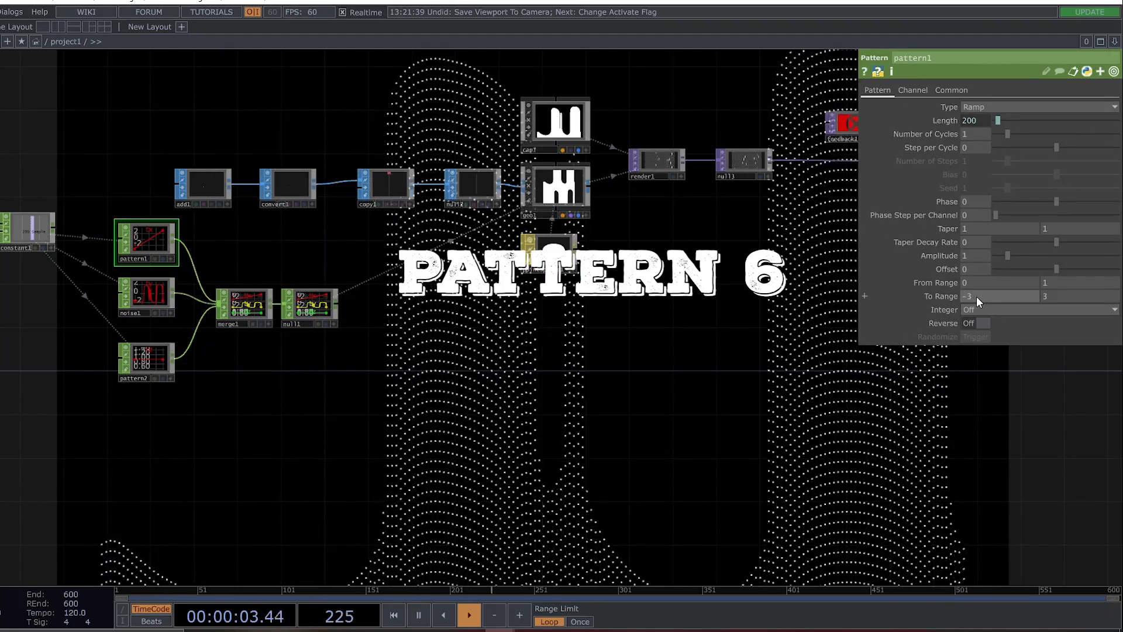
pyautogui.click(1050, 298)
pyautogui.write('2')
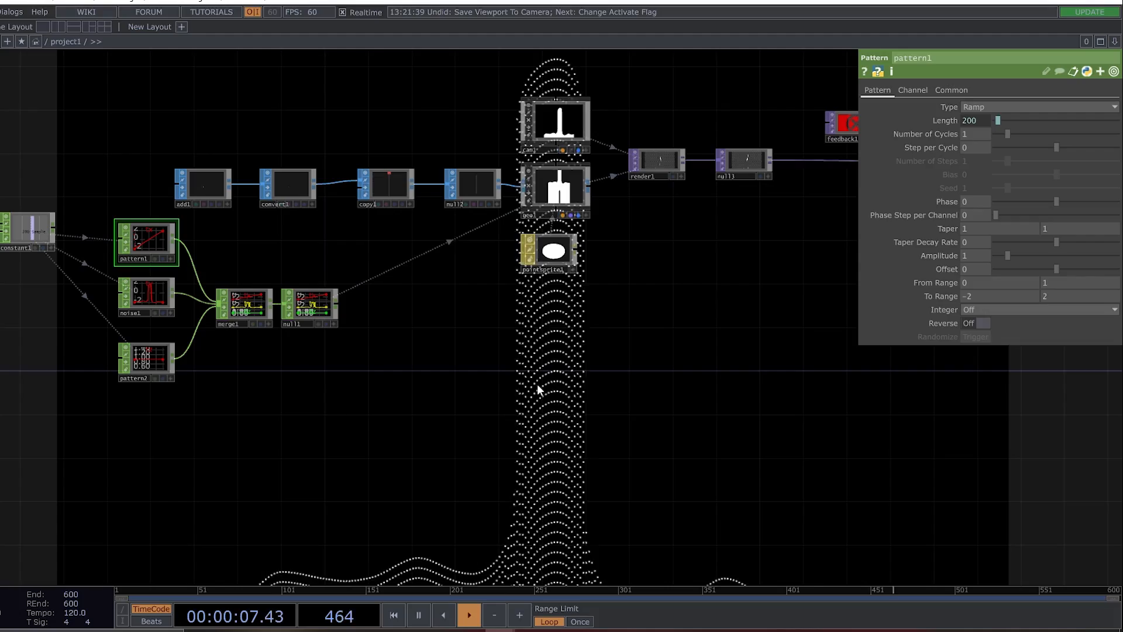
# Set both the Period and the Roughness of noise1 to 1.
pyautogui.click(147, 294)
pyautogui.write('1')
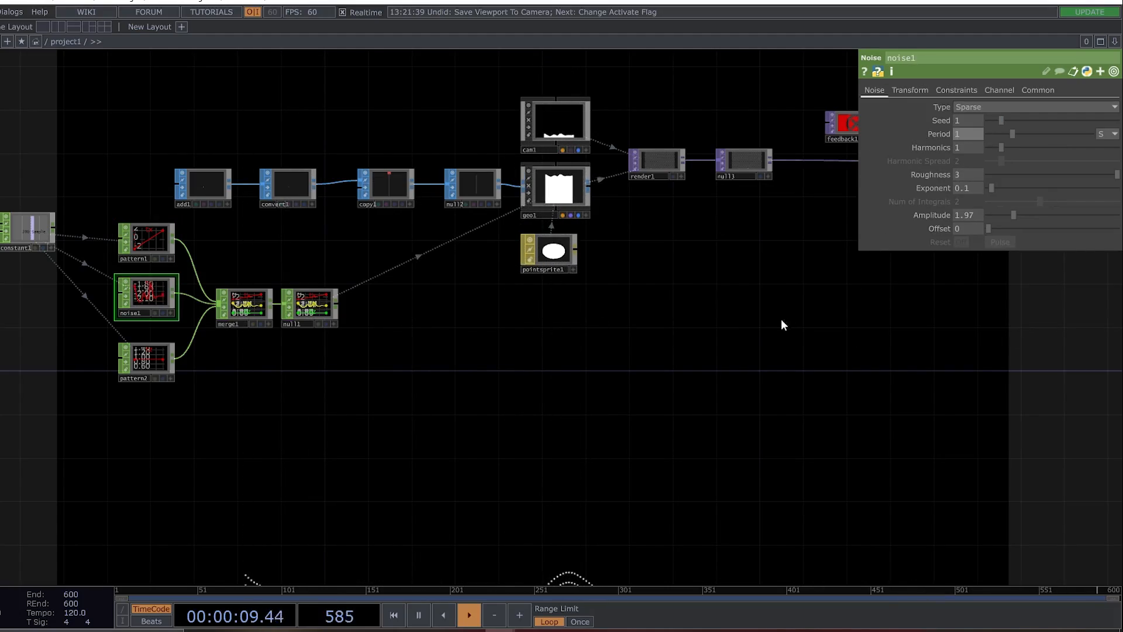
pyautogui.click(755, 321)
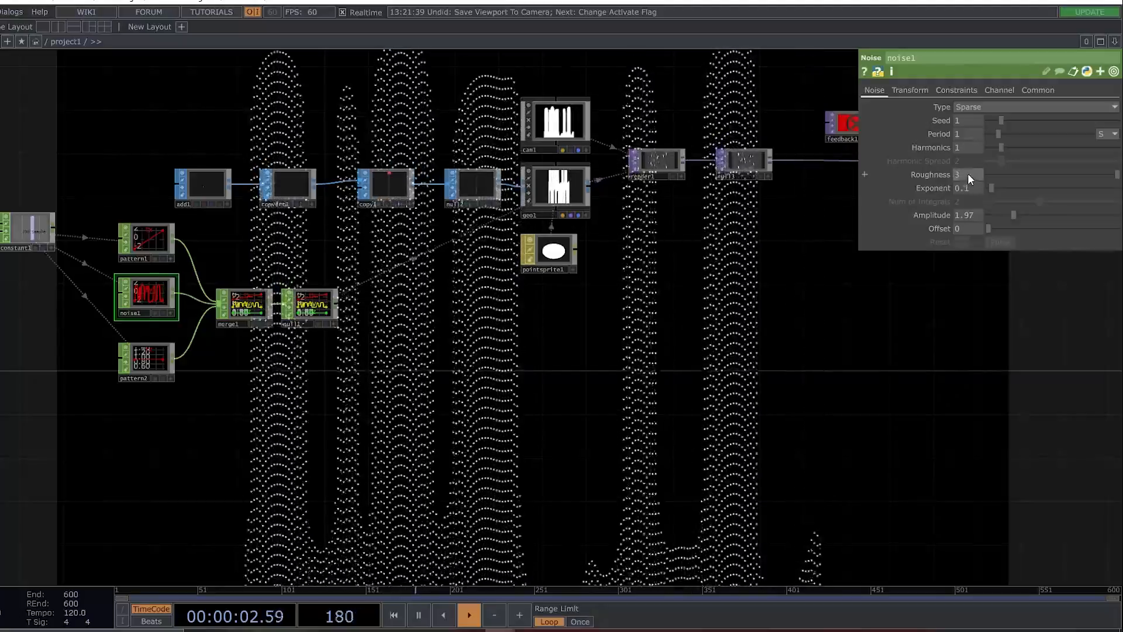
pyautogui.click(967, 174)
pyautogui.write('1')
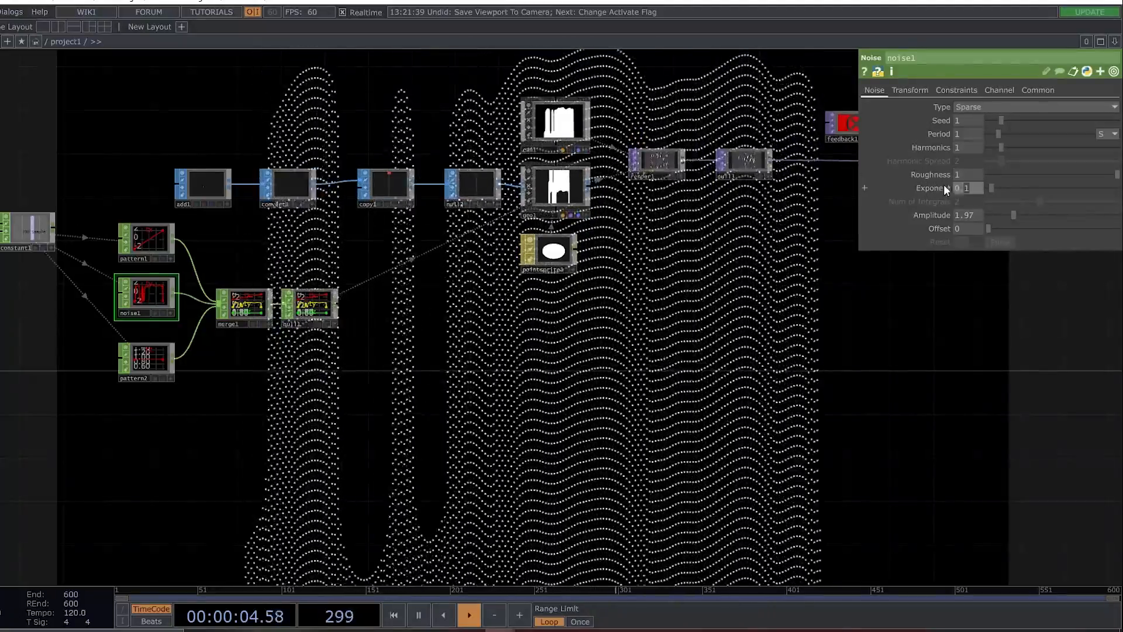
# Soften the noise1 peaks by setting its Exponent to 1.7 and its Amplitude to 1.
pyautogui.click(962, 188)
pyautogui.write('1.7')
pyautogui.press('Return')
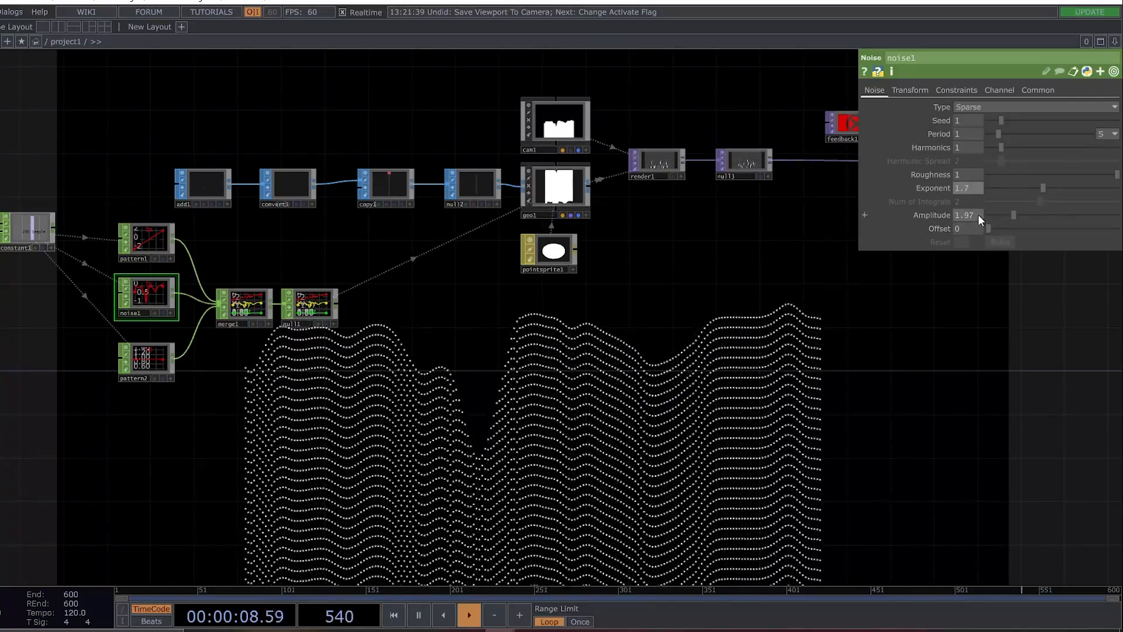
pyautogui.click(968, 214)
pyautogui.write('1')
pyautogui.press('Return')
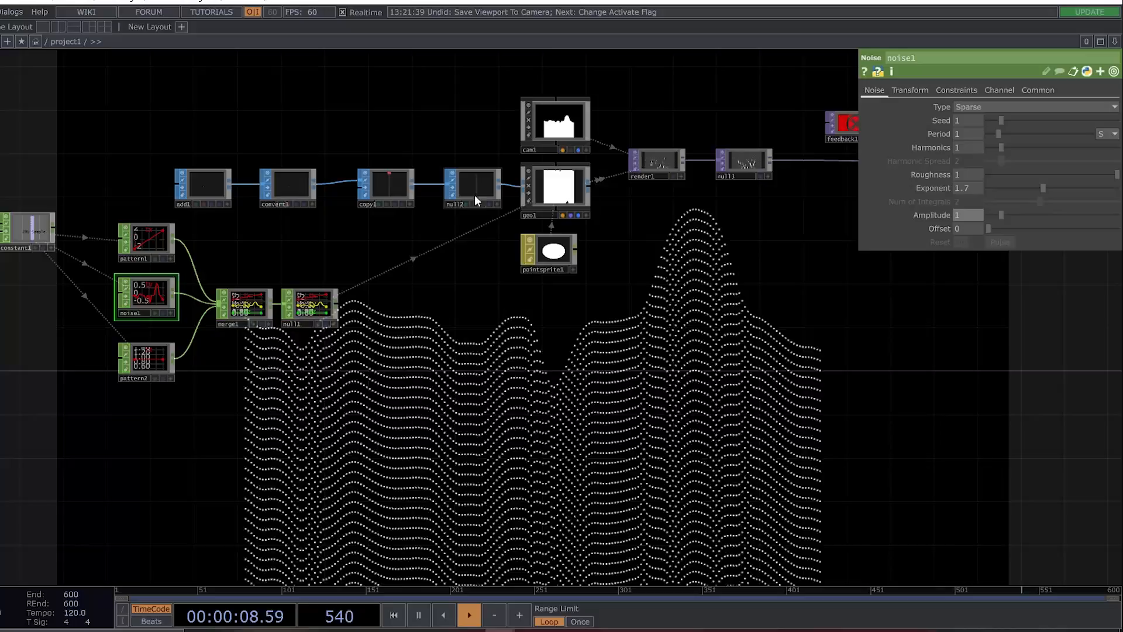
# Bring cam1 closer to the wave by setting its Z Translate to 5.
pyautogui.scroll(2, 559, 126)
pyautogui.click(555, 124)
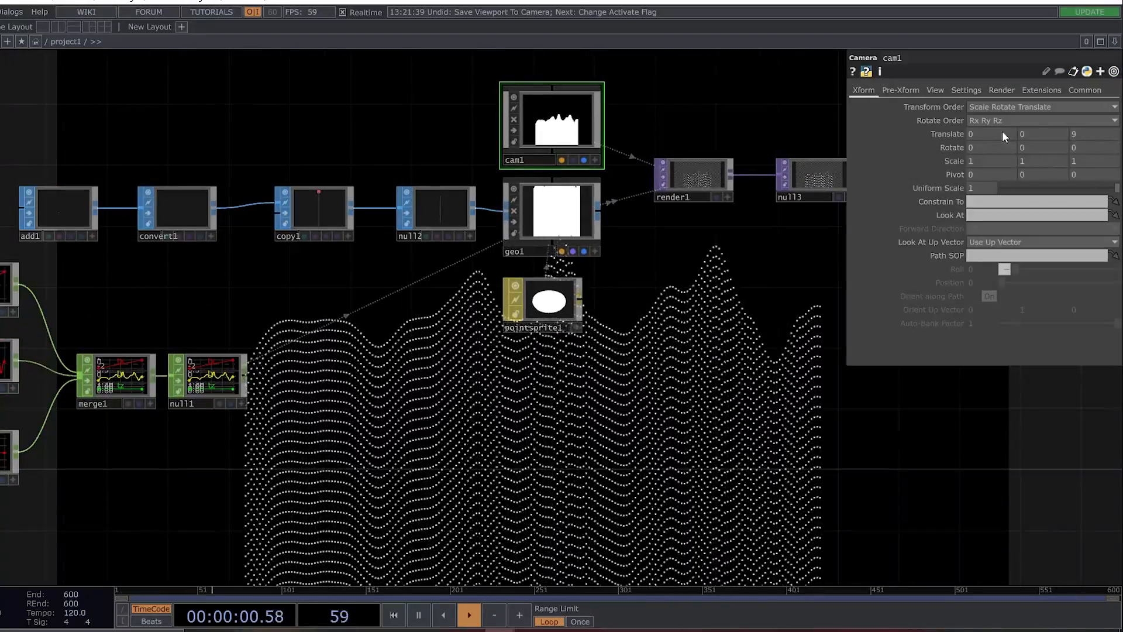
pyautogui.moveTo(1091, 137); pyautogui.dragTo(1089, 110, button='middle')
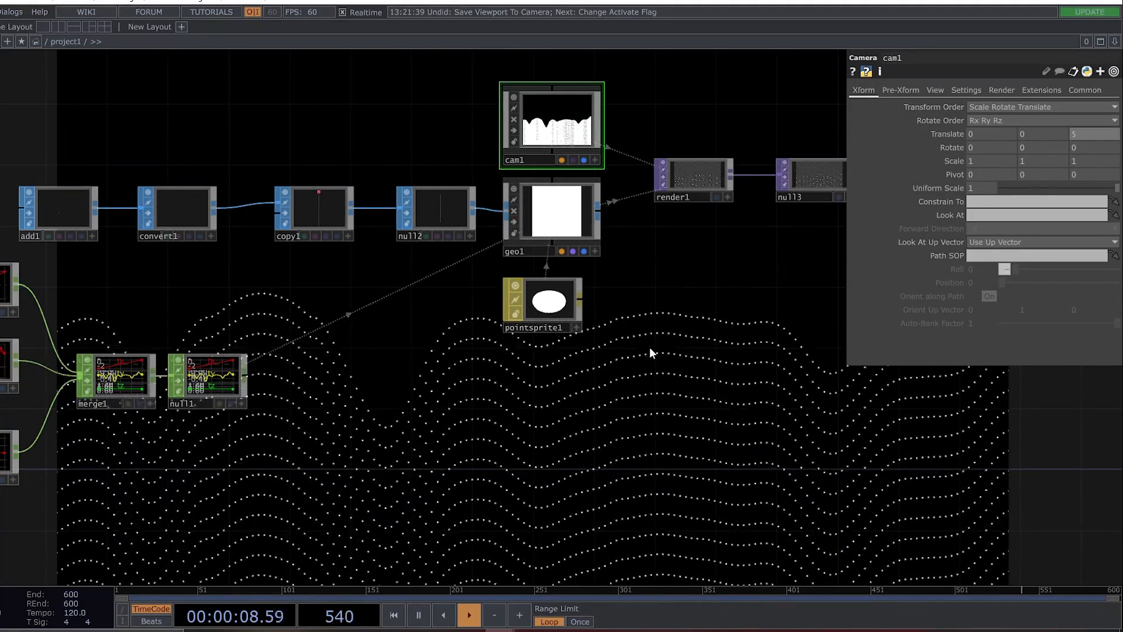
# Raise the Sample value of constant1 to 500.
pyautogui.moveTo(254, 267); pyautogui.dragTo(595, 250)
pyautogui.click(160, 256)
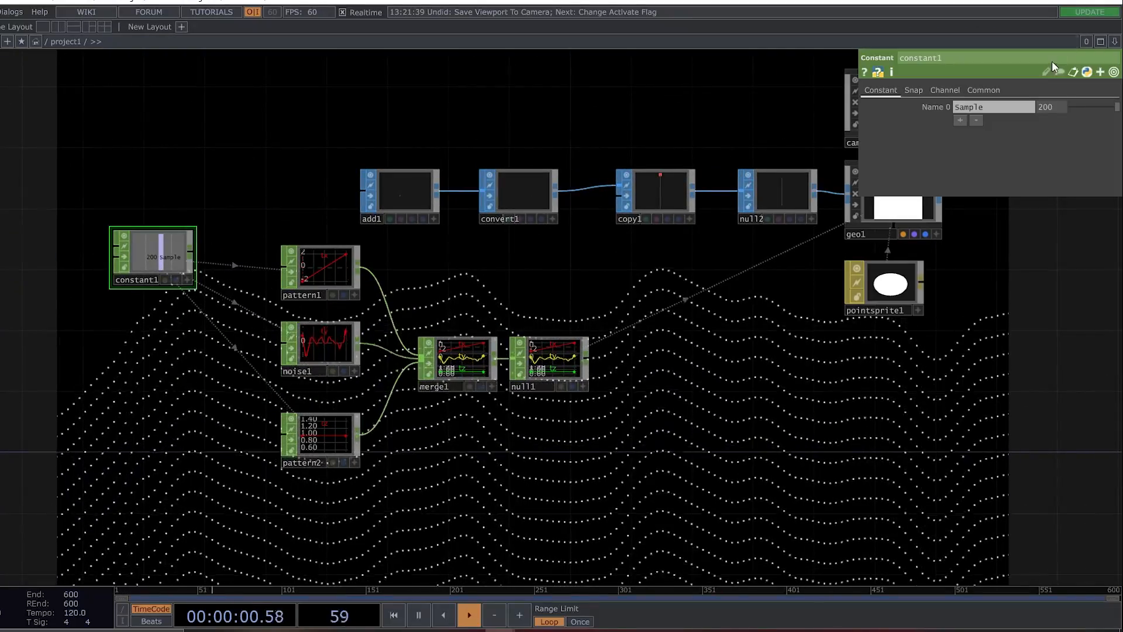
pyautogui.write('500')
pyautogui.press('Return')
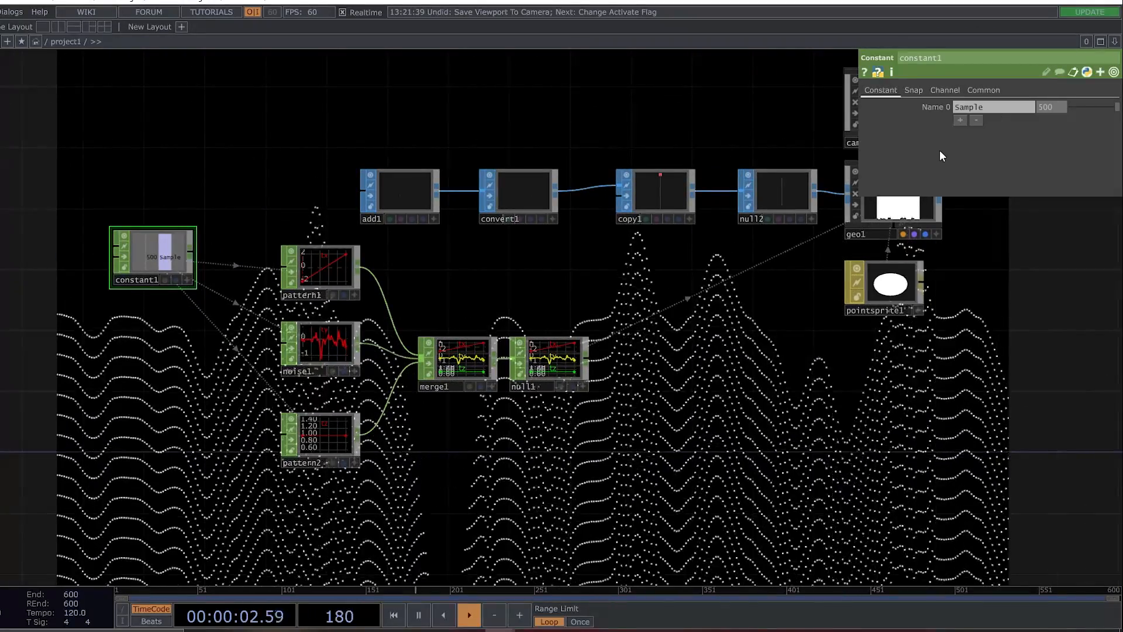
# Tilt the camera inside cam1's node viewer so it looks at the wave from a higher angle.
pyautogui.moveTo(687, 386); pyautogui.dragTo(617, 251)
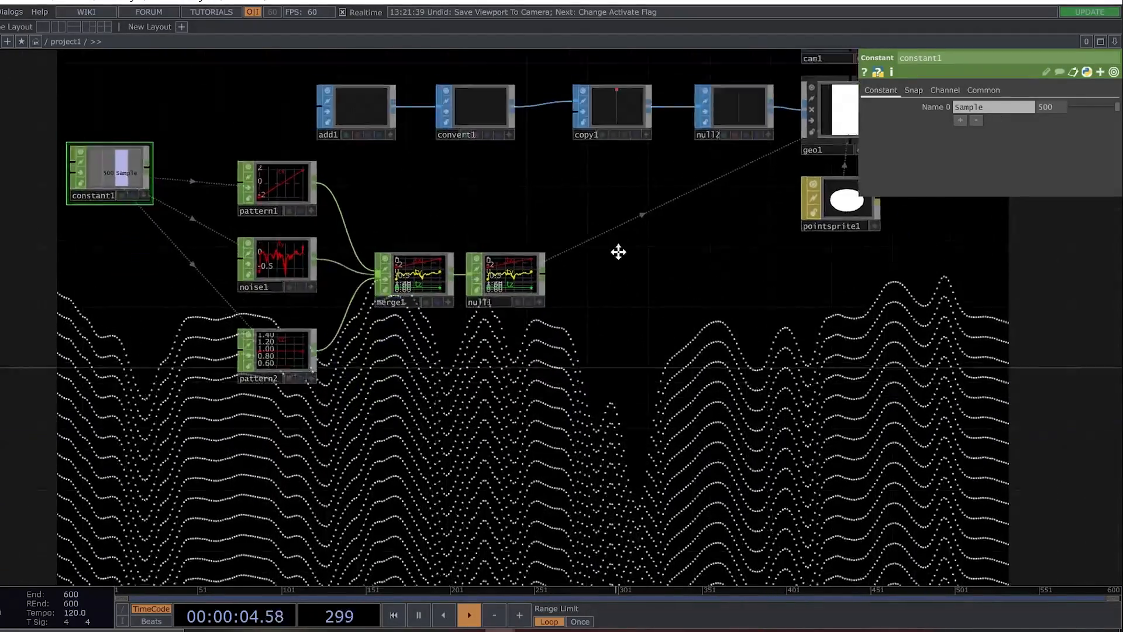
pyautogui.moveTo(602, 152); pyautogui.dragTo(604, 368)
pyautogui.moveTo(953, 387); pyautogui.dragTo(756, 349)
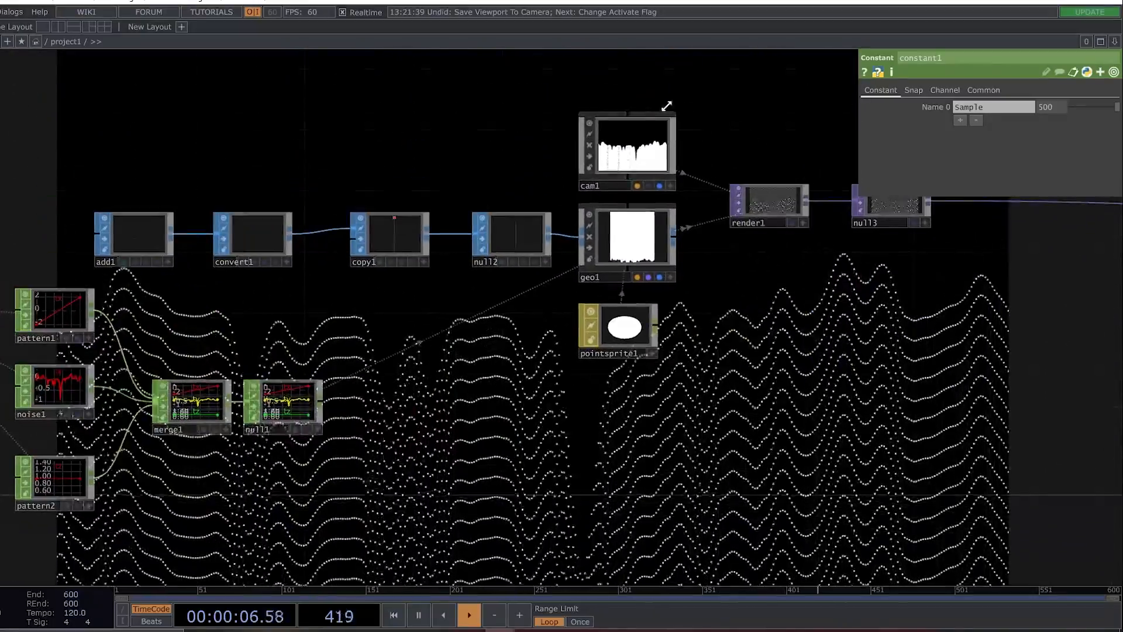
pyautogui.scroll(5, 632, 160)
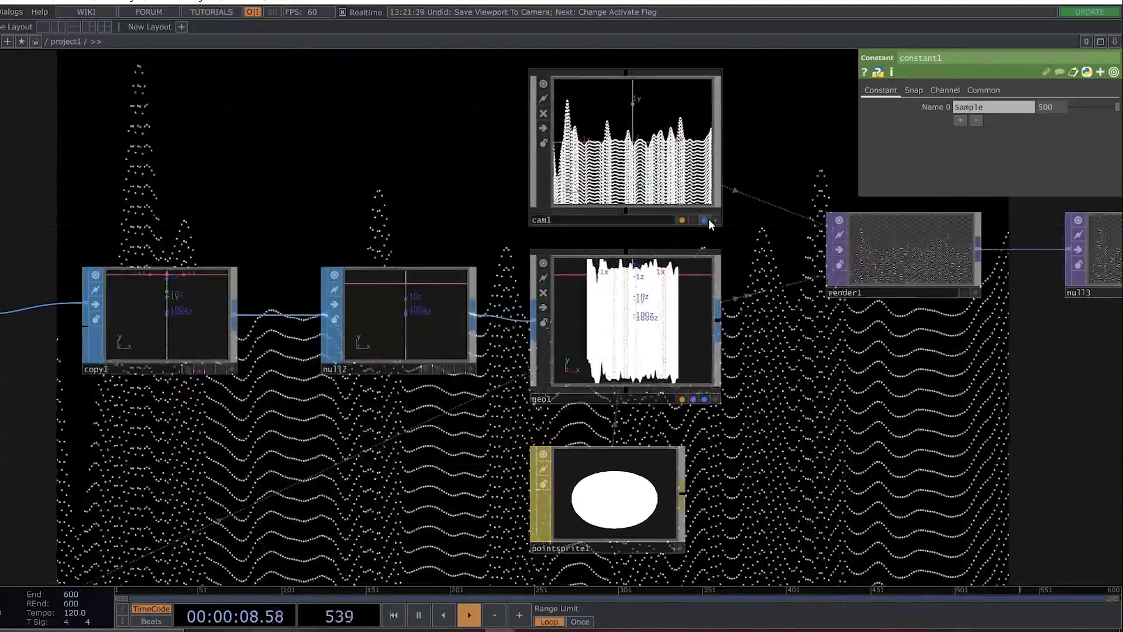
pyautogui.scroll(-6, 761, 179)
pyautogui.moveTo(758, 290); pyautogui.dragTo(610, 413)
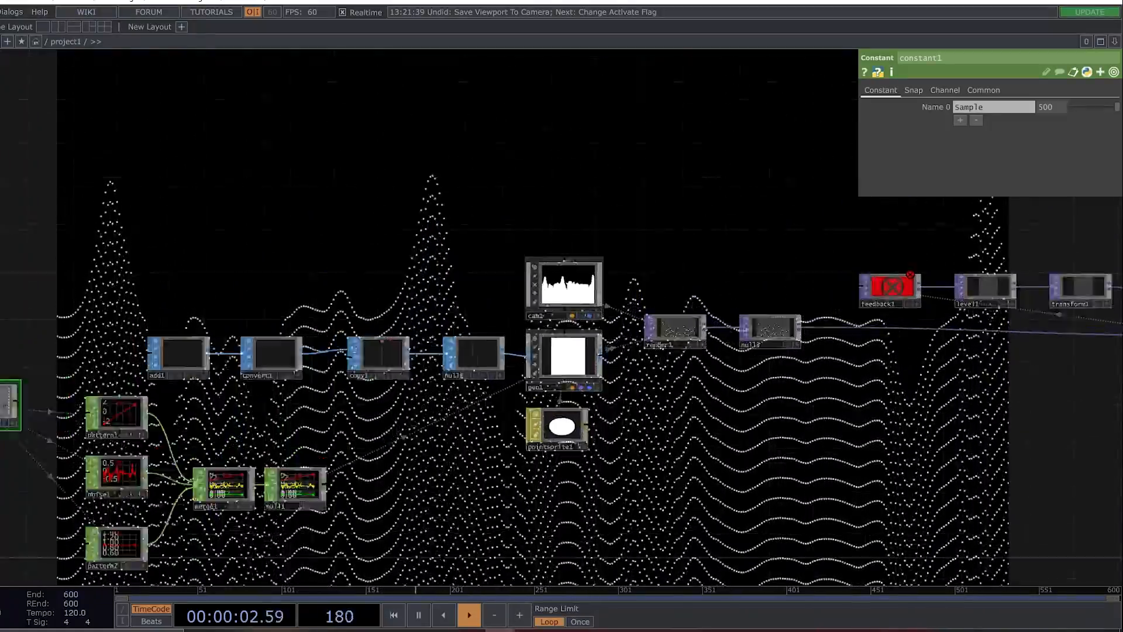
pyautogui.scroll(5, 572, 297)
pyautogui.click(644, 361)
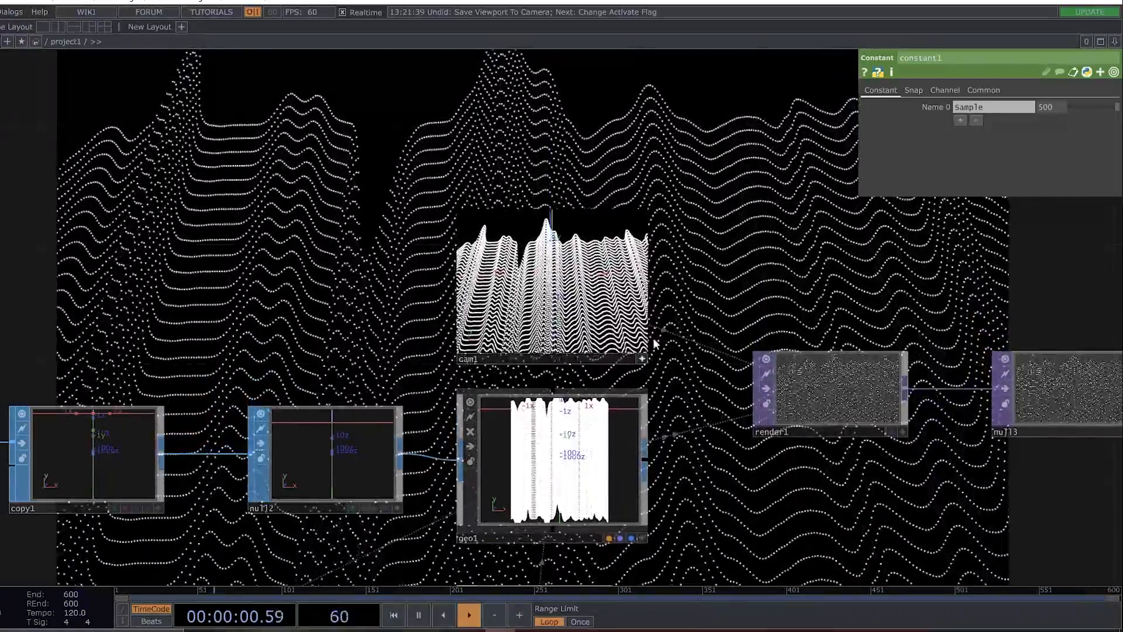
pyautogui.scroll(-8, 679, 258)
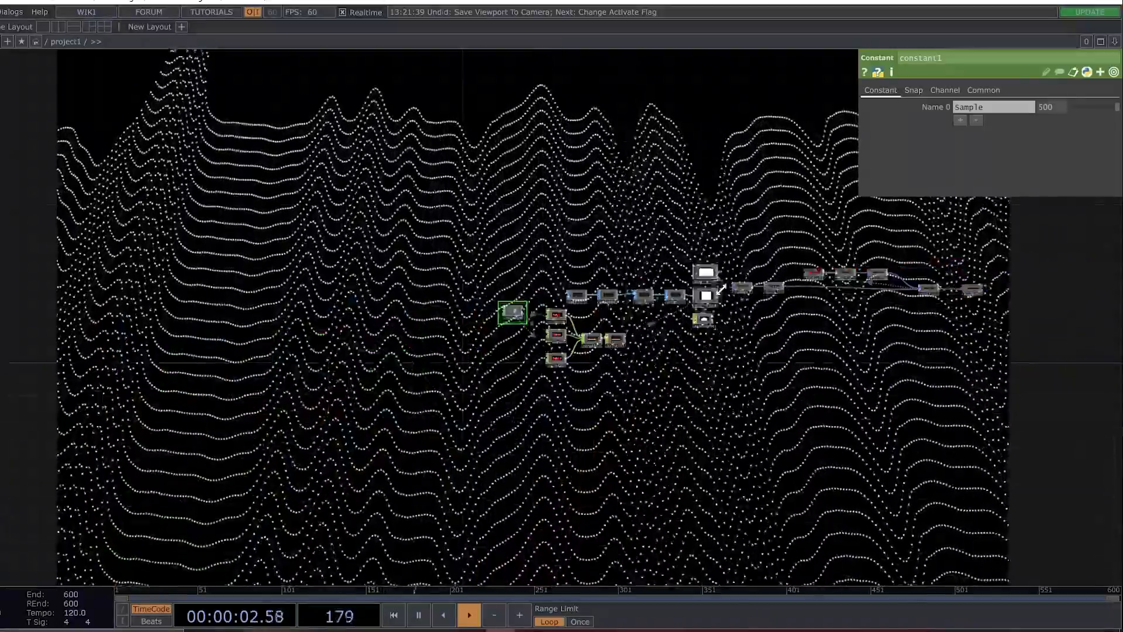
pyautogui.moveTo(598, 258); pyautogui.dragTo(371, 568)
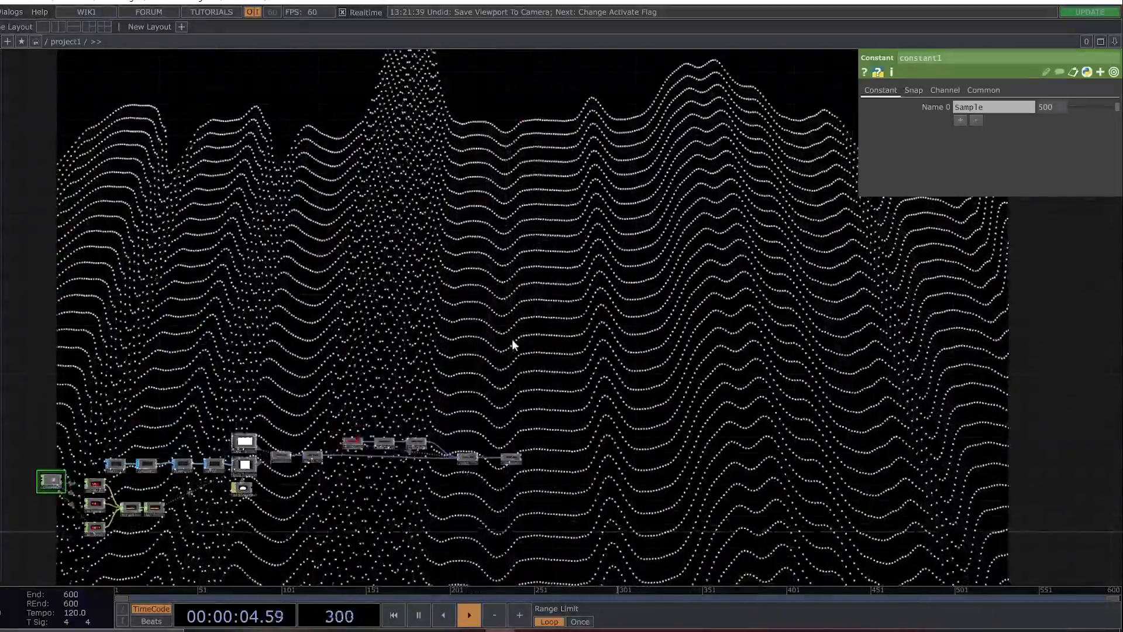
pyautogui.moveTo(527, 355); pyautogui.dragTo(584, 447)
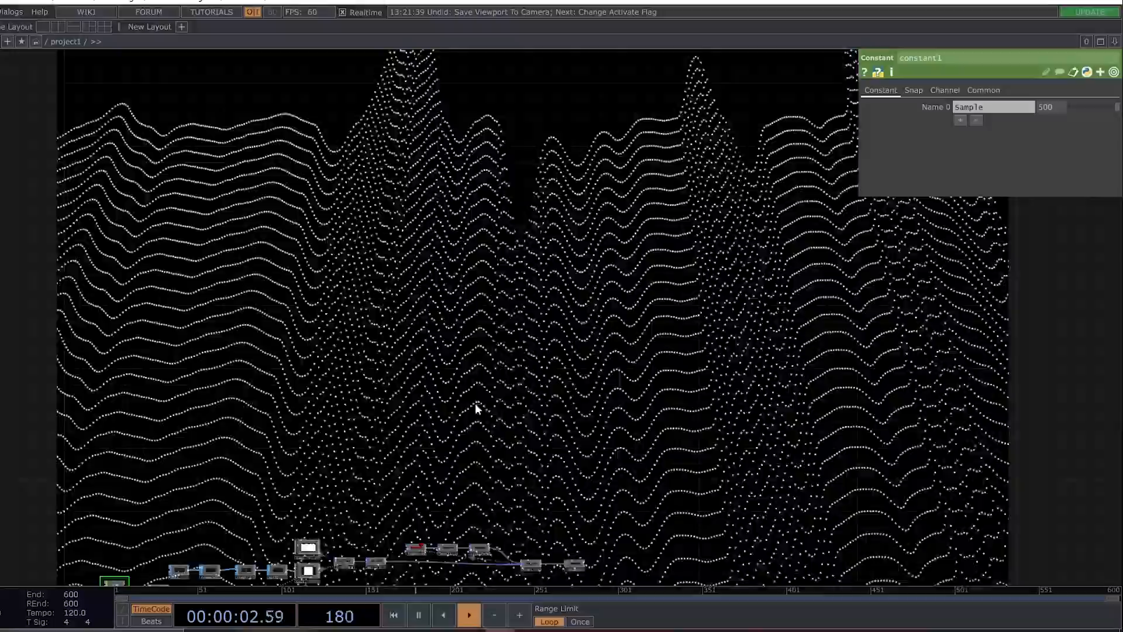
pyautogui.moveTo(428, 485); pyautogui.dragTo(531, 411)
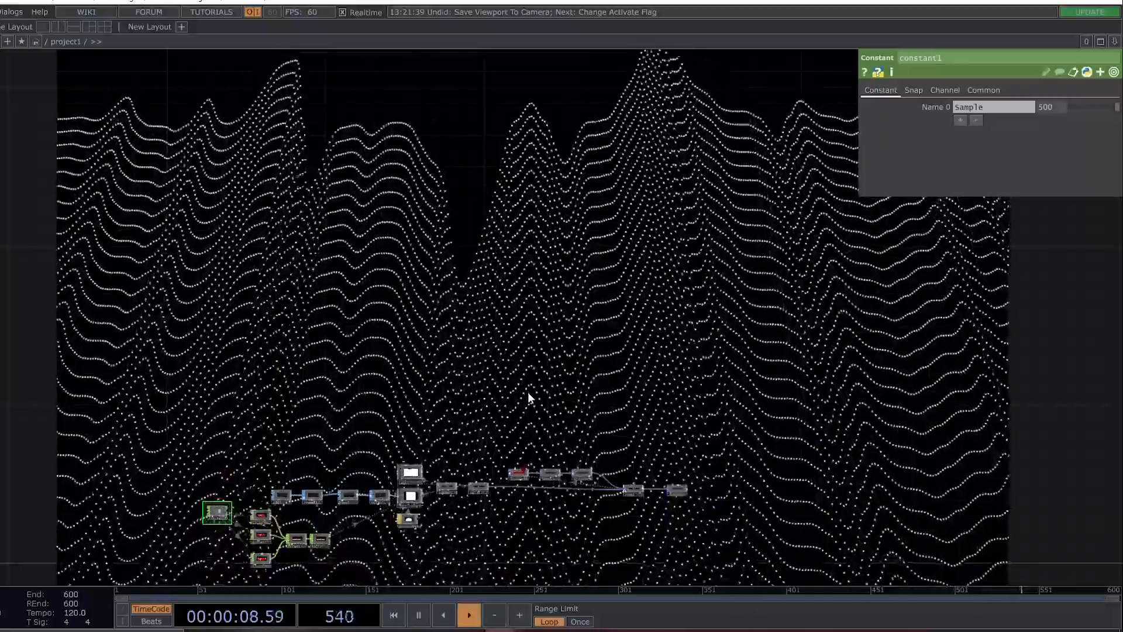
# Reduce the Sample value of constant1 to 400.
pyautogui.scroll(5, 244, 484)
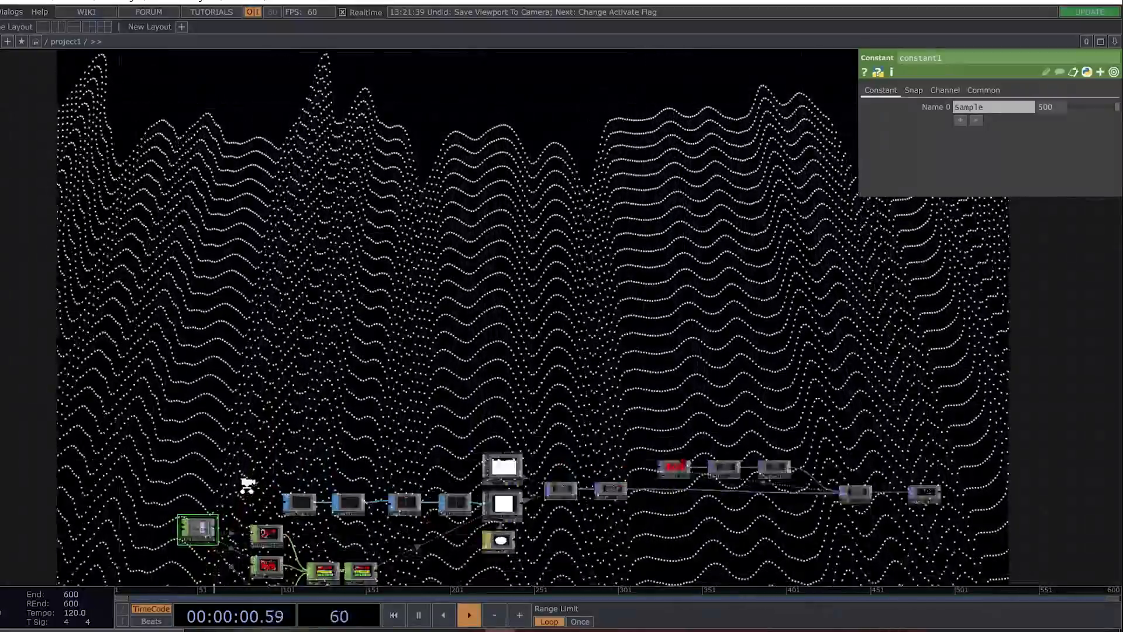
pyautogui.moveTo(238, 456); pyautogui.dragTo(252, 416)
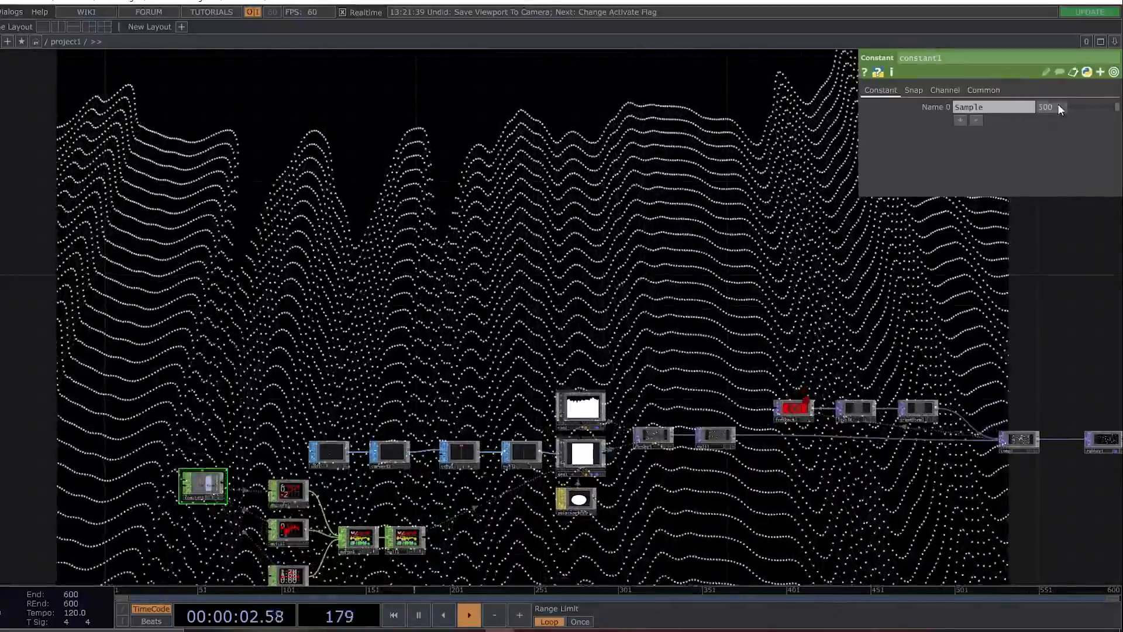
pyautogui.moveTo(1040, 107); pyautogui.dragTo(1117, 249)
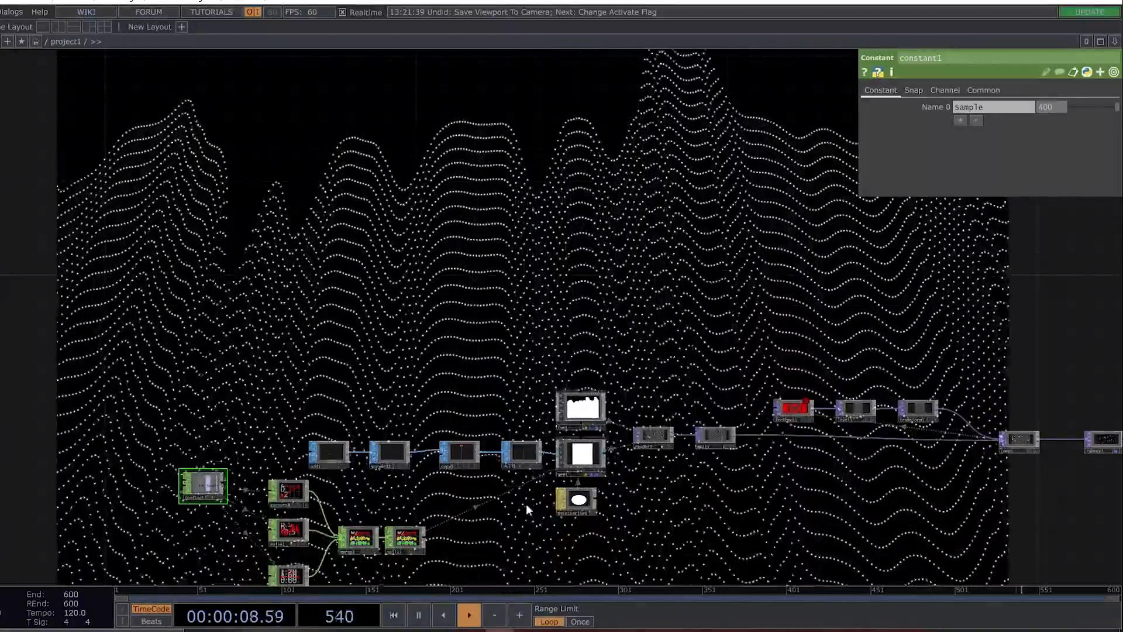
# Enlarge the wave's dots slightly by setting pointsprite1's Constant Point Scale to 2.5.
pyautogui.scroll(2, 554, 518)
pyautogui.click(579, 497)
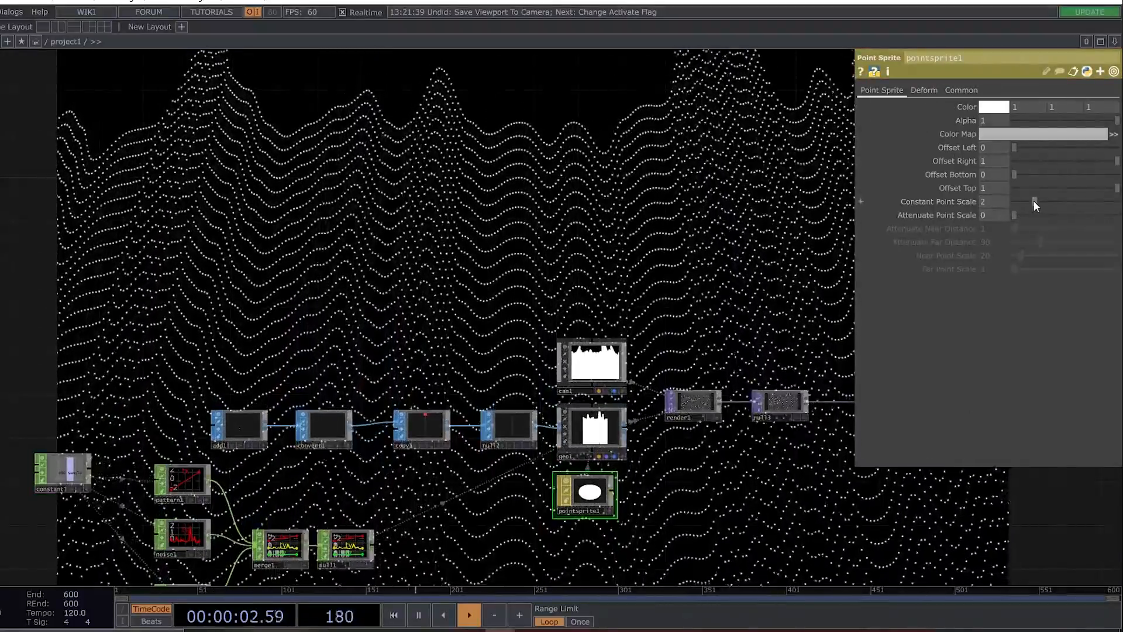
pyautogui.click(984, 202)
pyautogui.write('2.5')
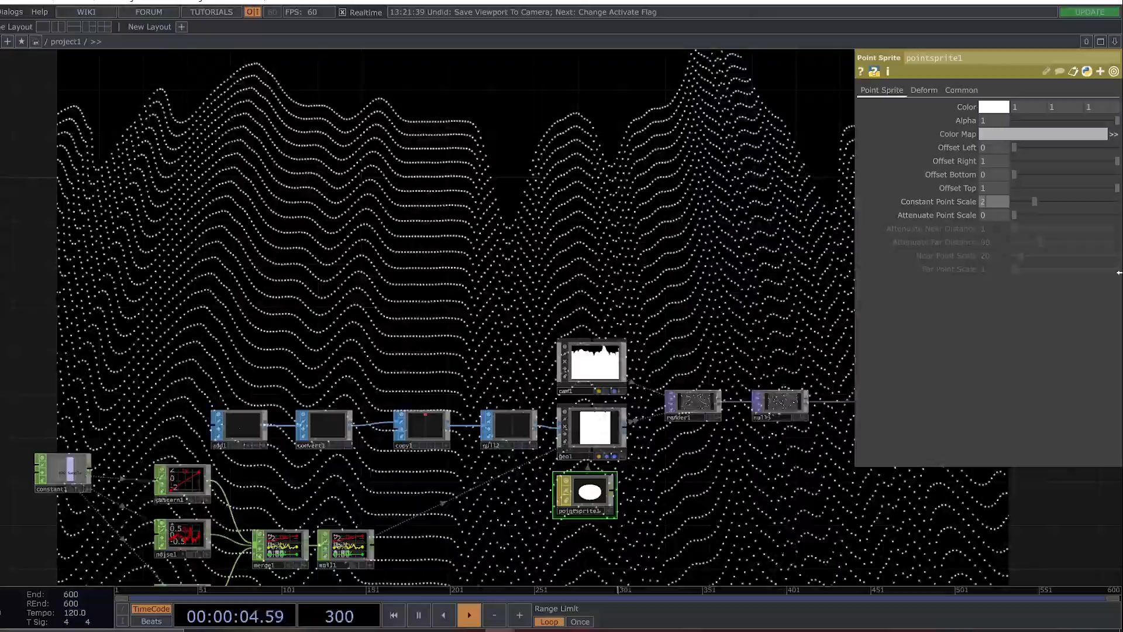
pyautogui.press('Return')
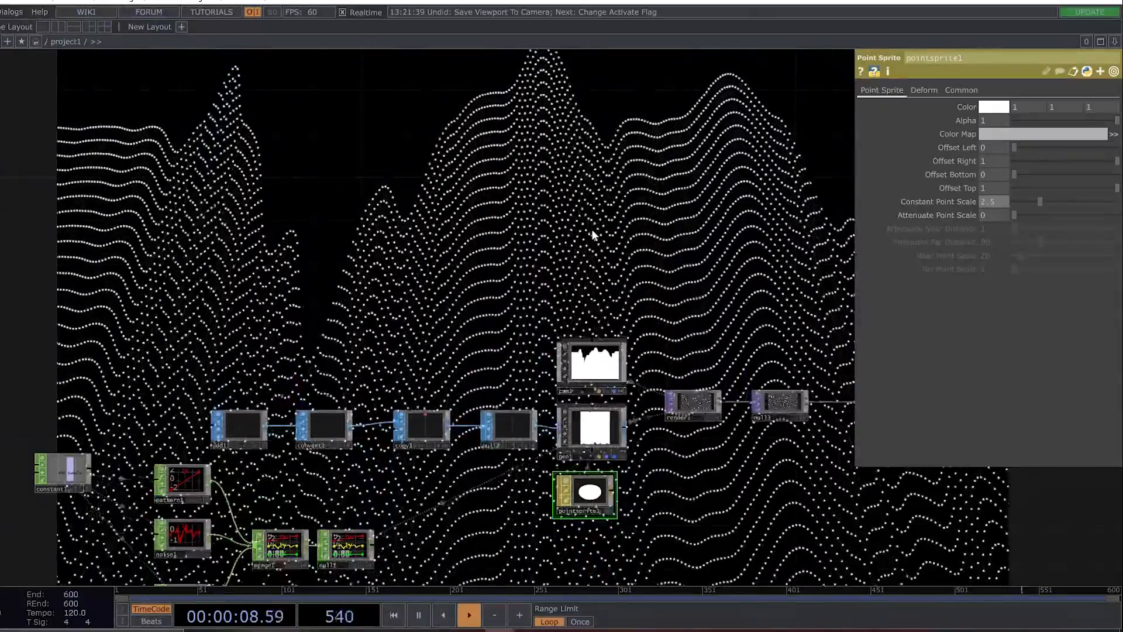
pyautogui.scroll(-5, 676, 304)
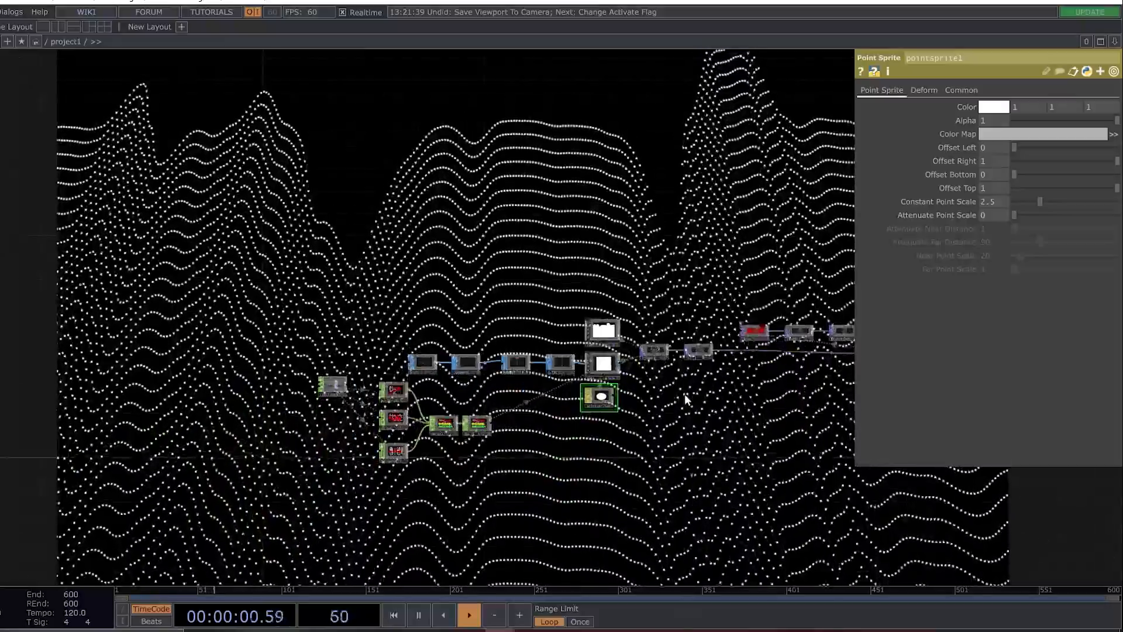